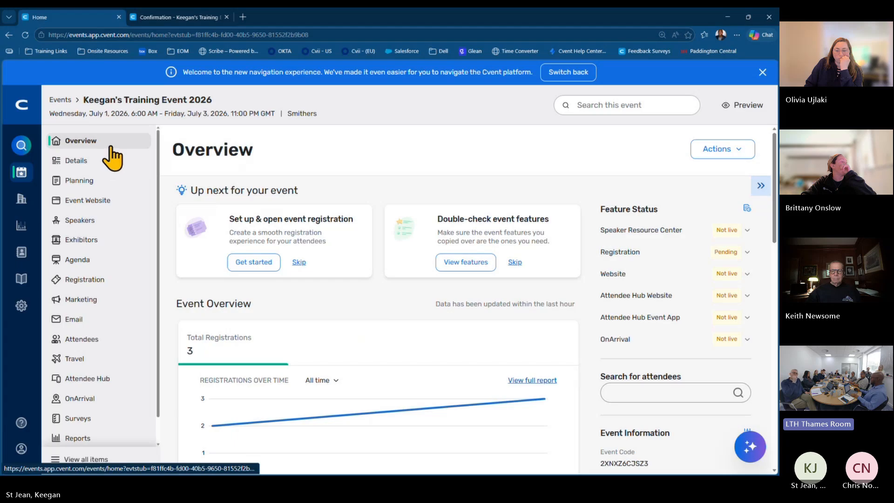
Open the event's Feedback Surveys page and launch the survey designer.
scroll(112, 156, "down", 1)
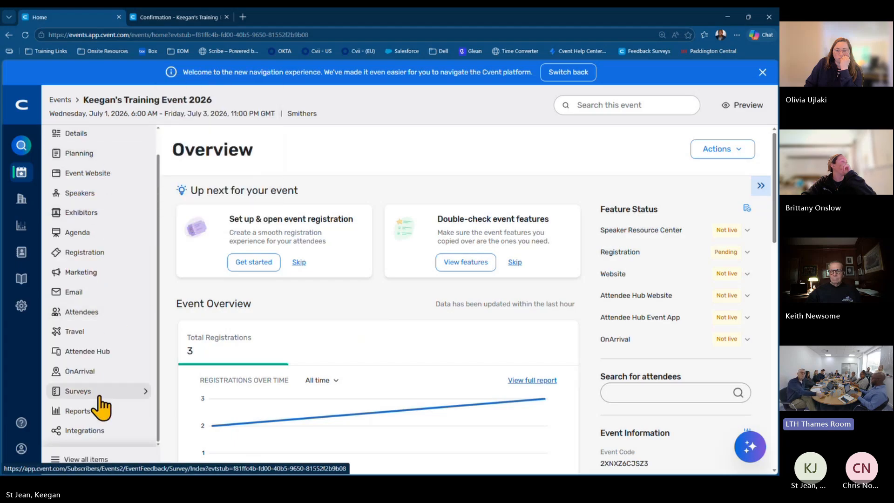
mouse_move(99, 396)
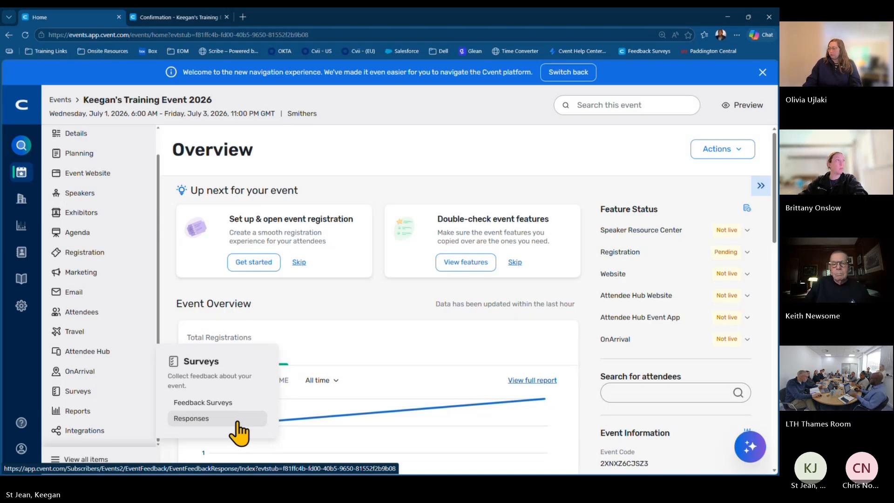
left_click(225, 402)
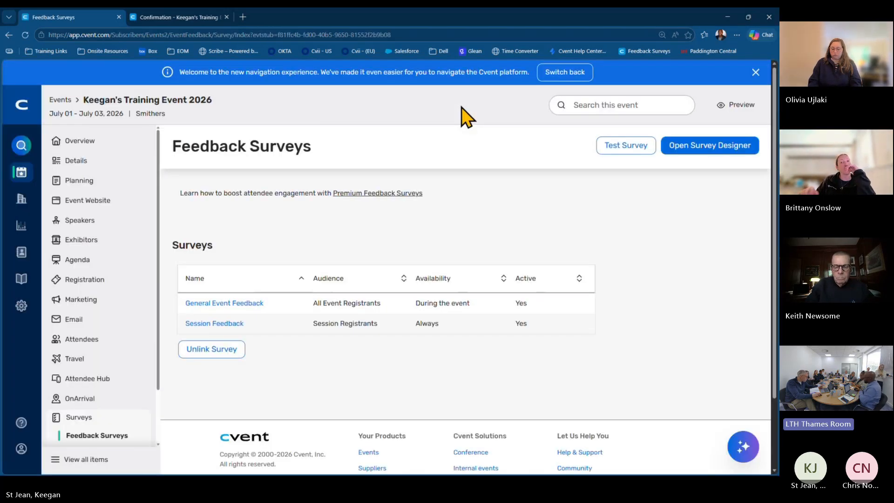
left_click(731, 141)
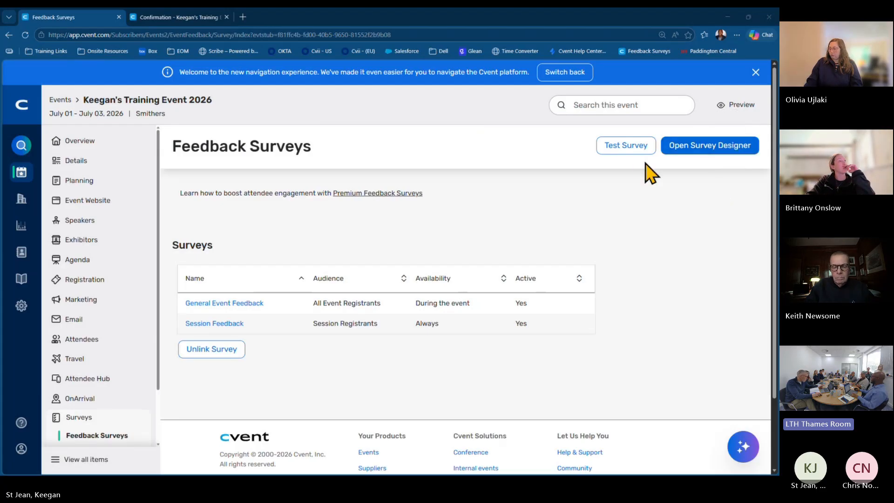
left_click(639, 145)
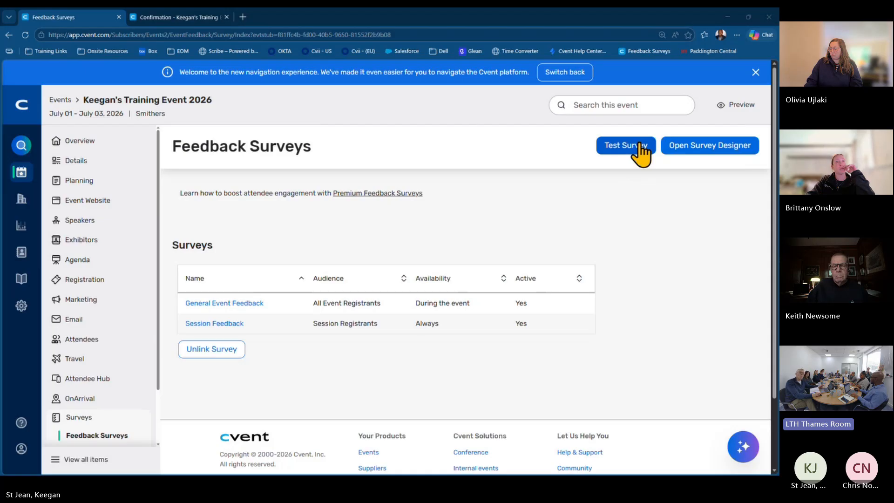
left_click(722, 150)
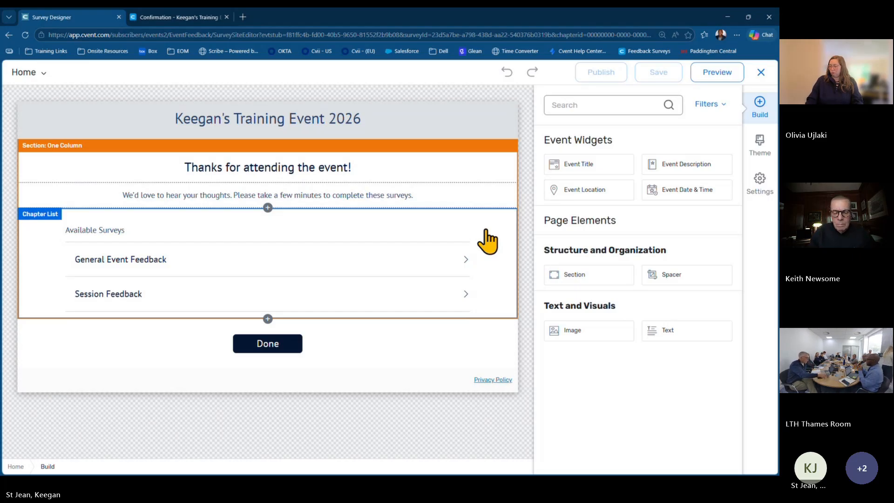
Replace the "Thanks for attending the event!" heading on the survey home page with "Give us your feedback!".
left_click(35, 72)
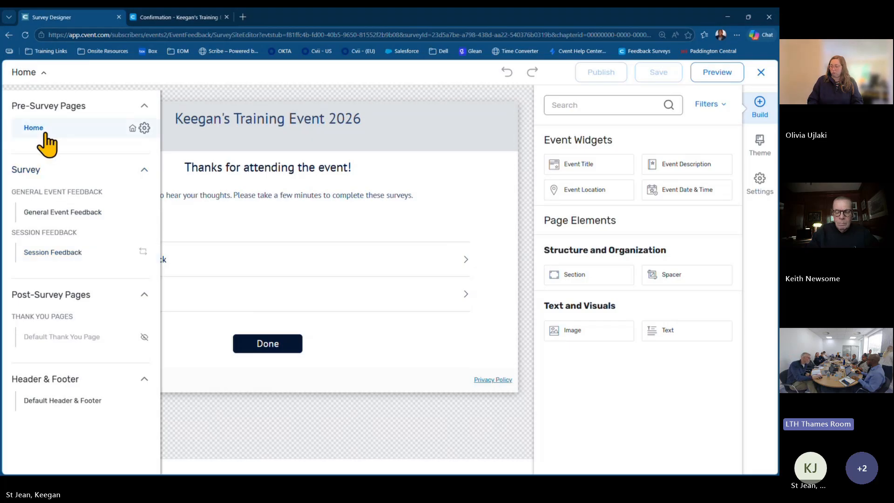
left_click(349, 435)
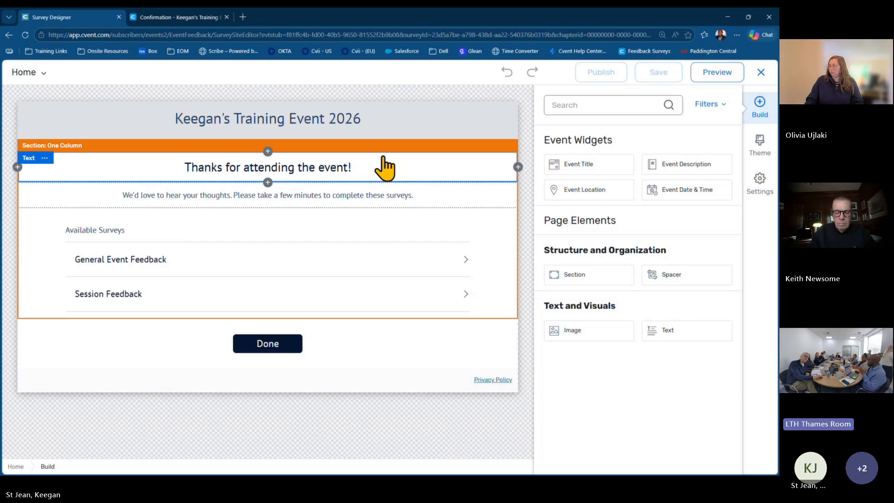
left_click(430, 160)
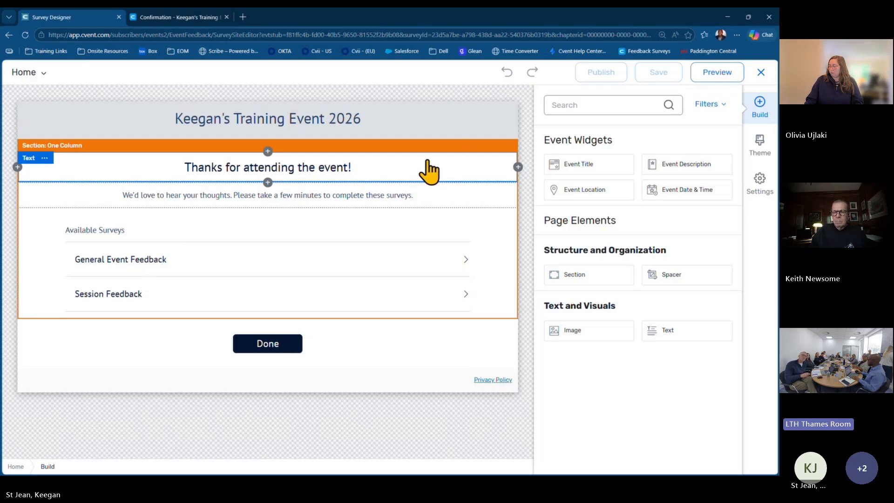
left_click(450, 150)
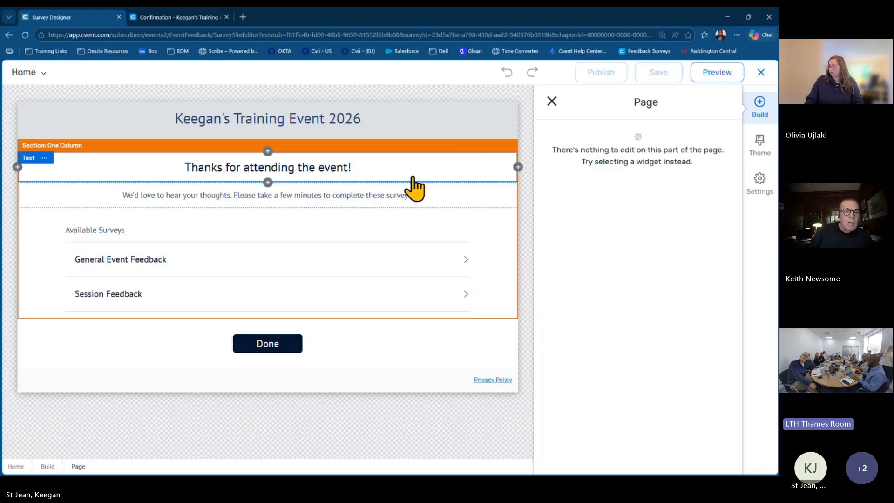
left_click(335, 168)
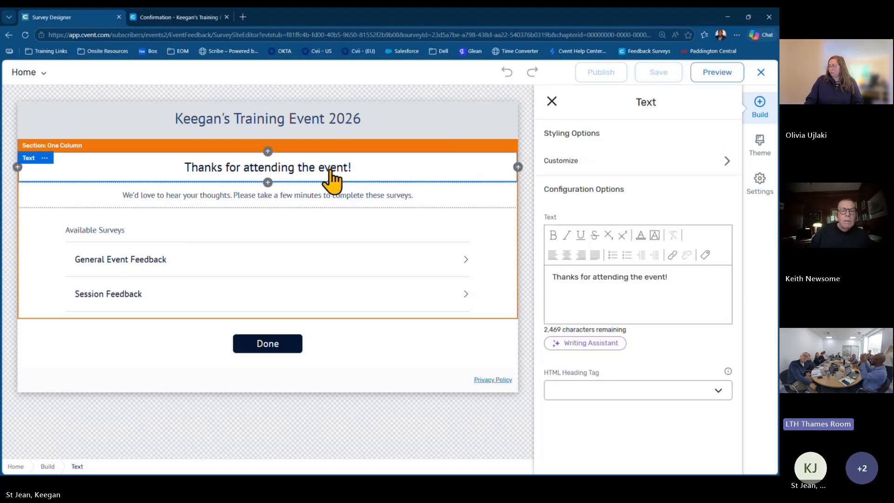
left_click(38, 159)
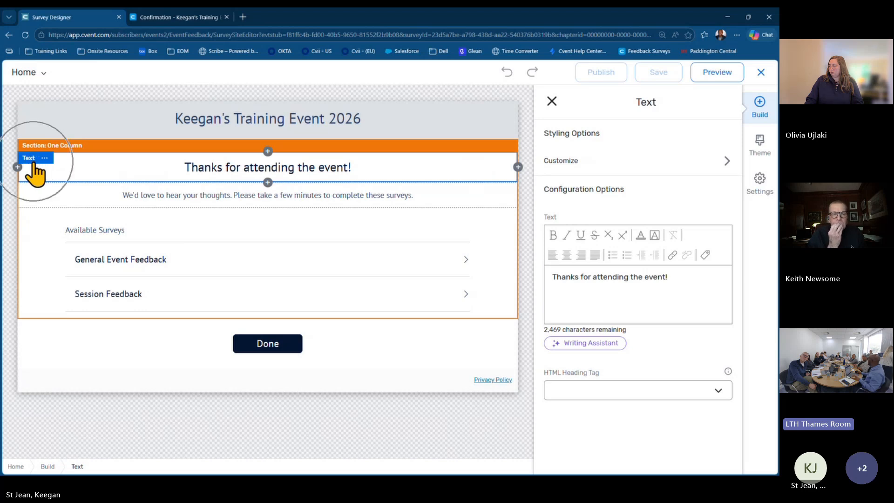
left_click(172, 177)
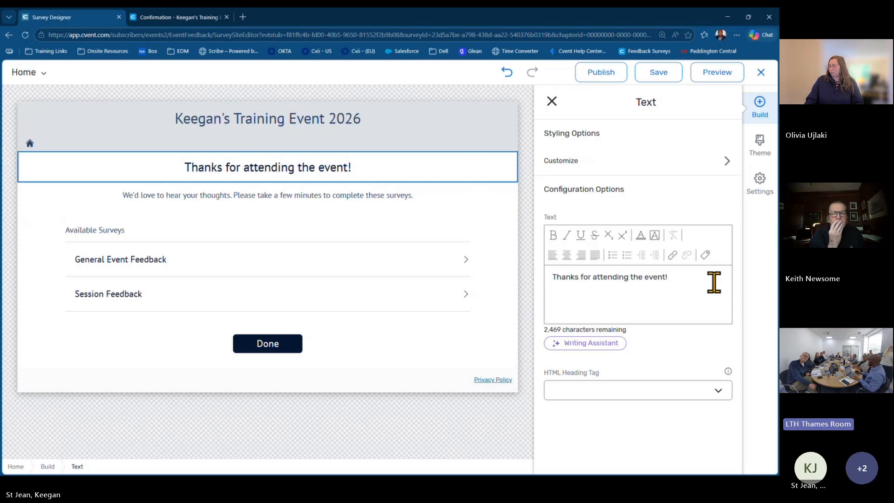
left_click_drag(682, 280, 436, 281)
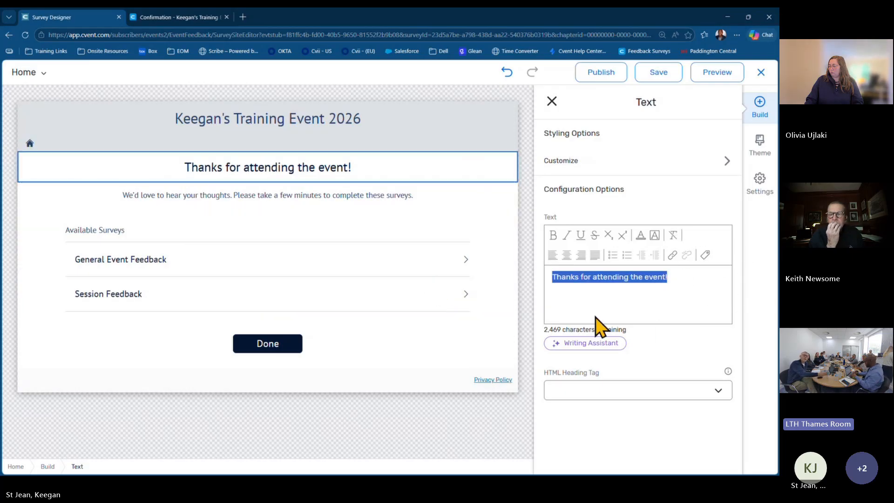
type("Give us your feedback!")
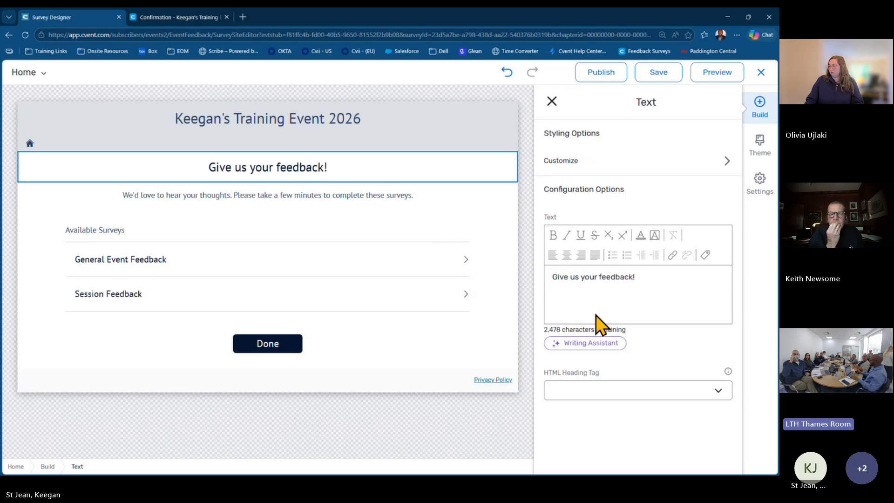
Make the whole "Give us your feedback!" heading text bold and underlined.
double_click(583, 278)
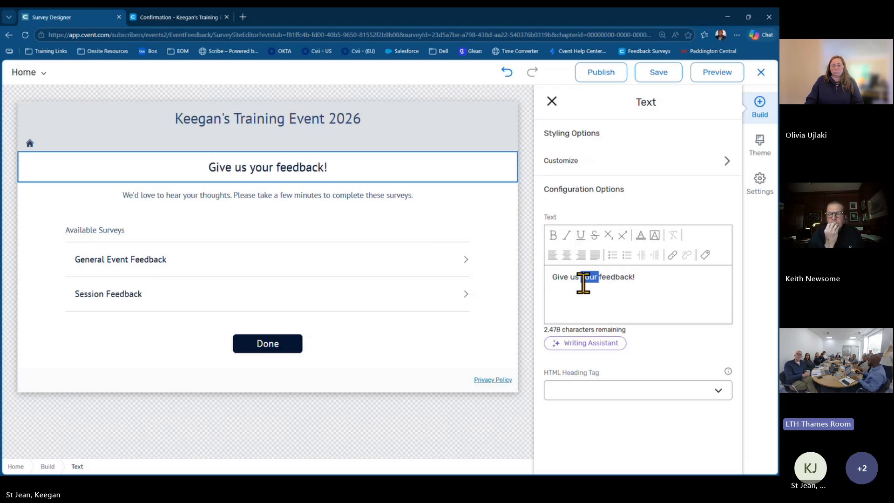
key("ctrl+a")
left_click(553, 235)
left_click(580, 235)
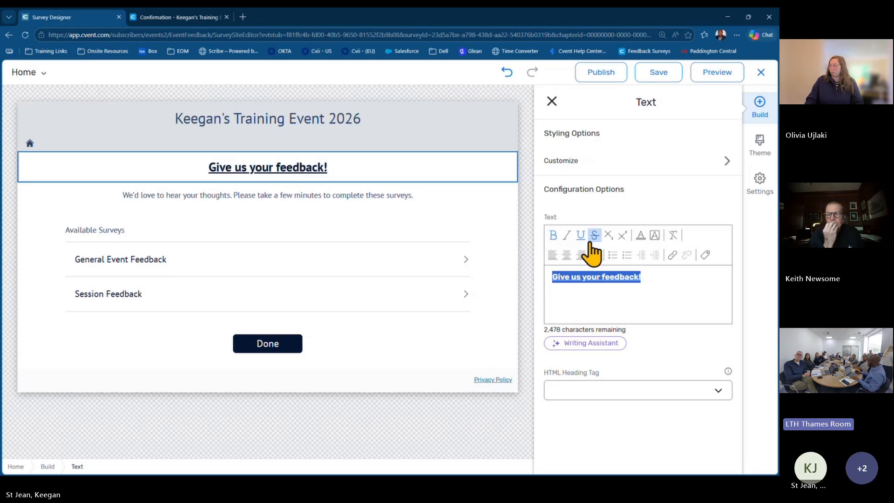
Try the Header 1 style on the home page heading, and settle on Header 2.
left_click(581, 163)
left_click(581, 163)
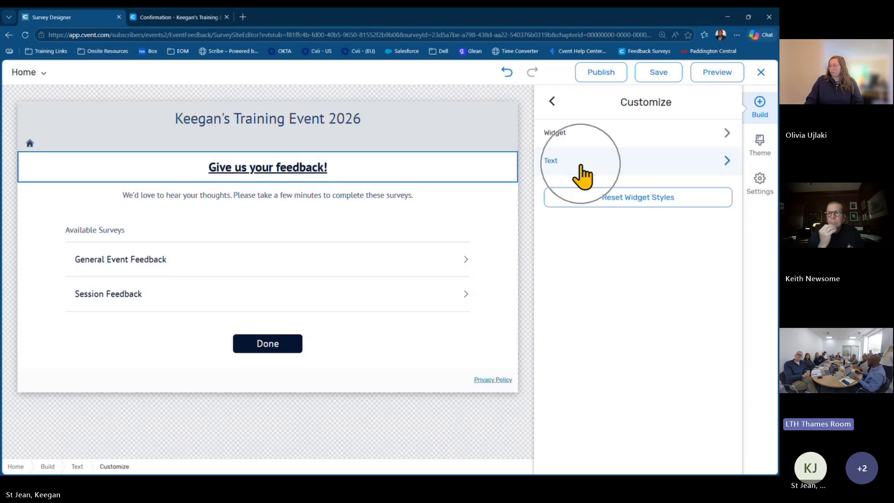
left_click(586, 153)
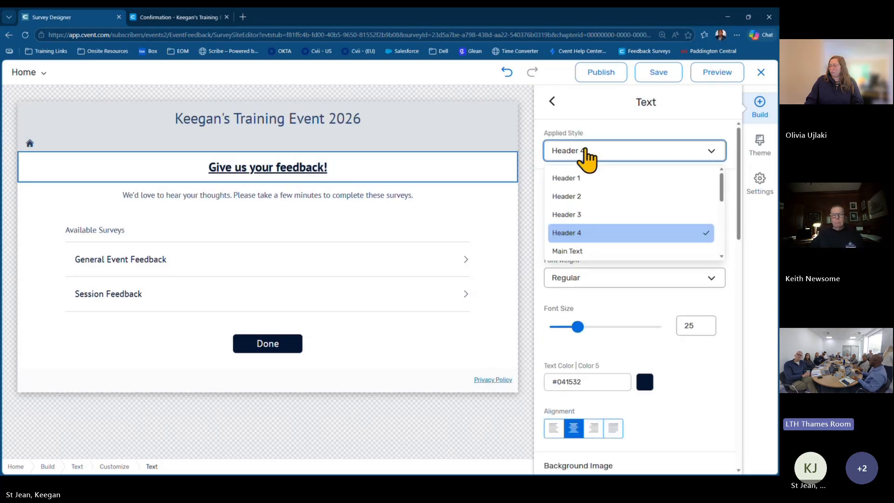
left_click(571, 179)
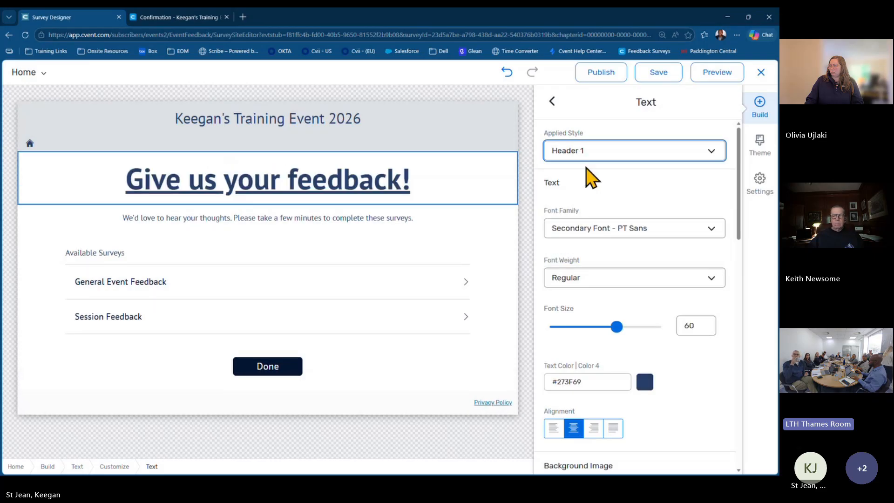
left_click(587, 153)
left_click(597, 198)
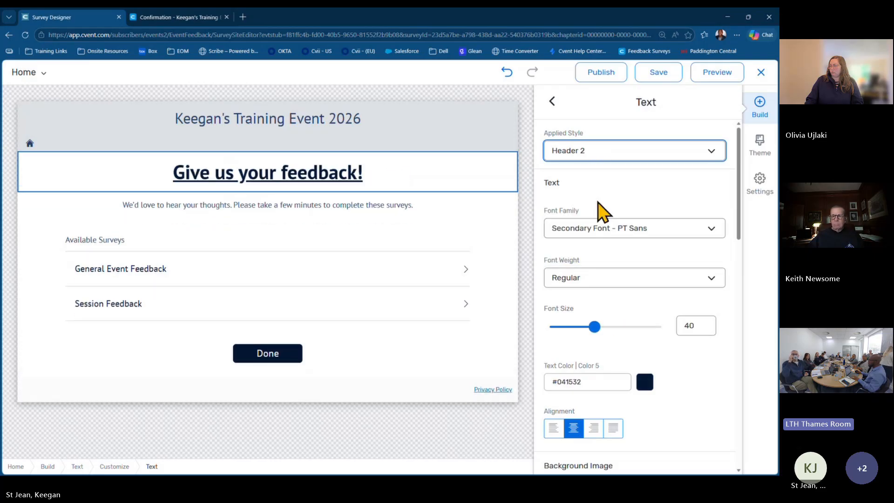
key("ctrl")
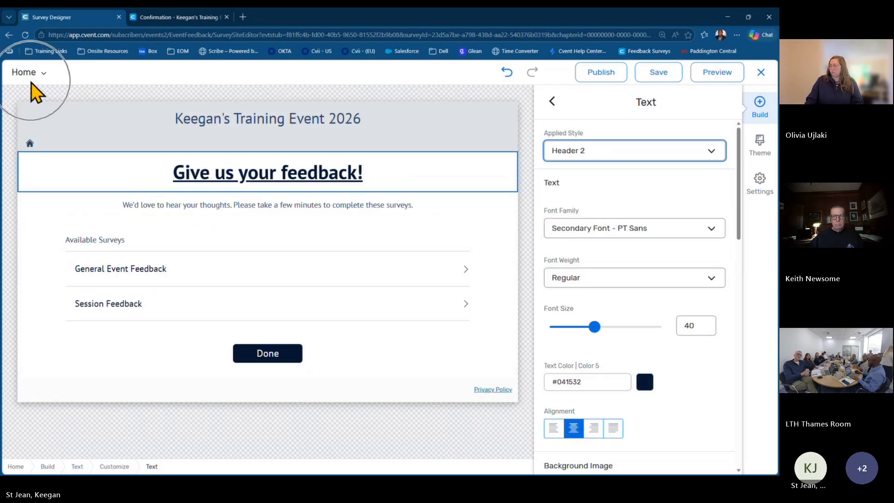
In the General Event Feedback survey's settings, set availability to Before the event starts and the audience to Event Participants.
left_click(32, 74)
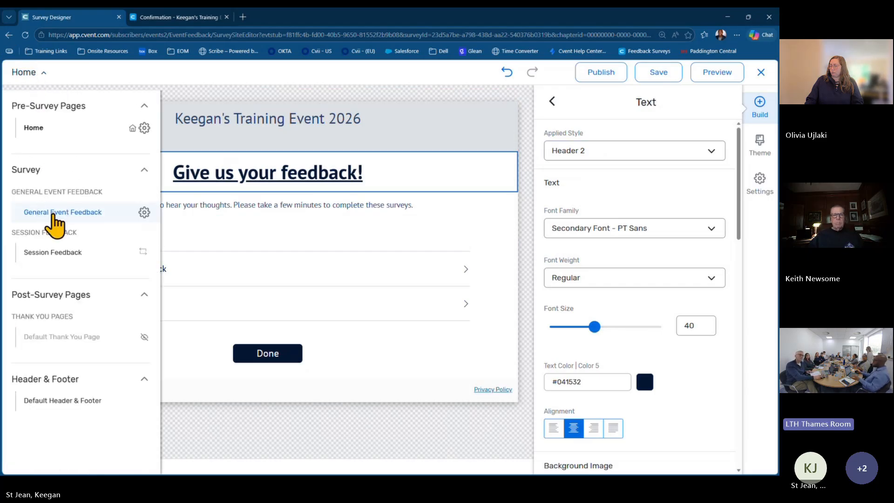
left_click(144, 212)
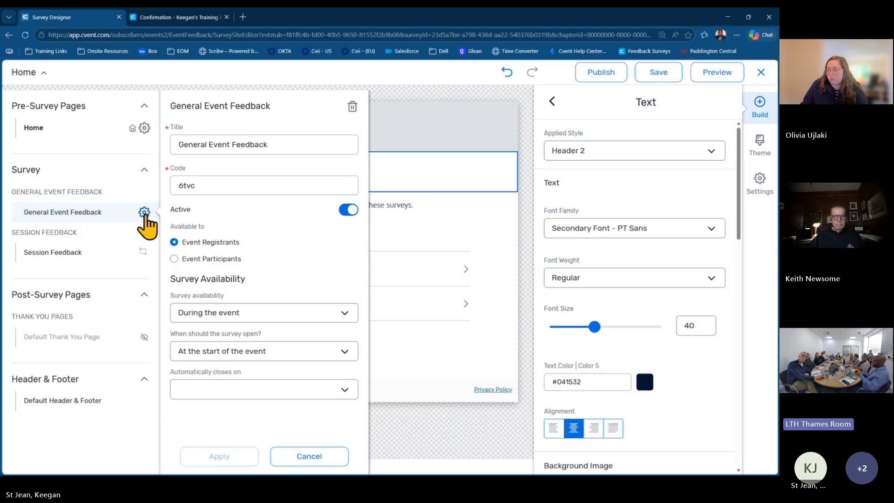
left_click_drag(175, 227, 242, 261)
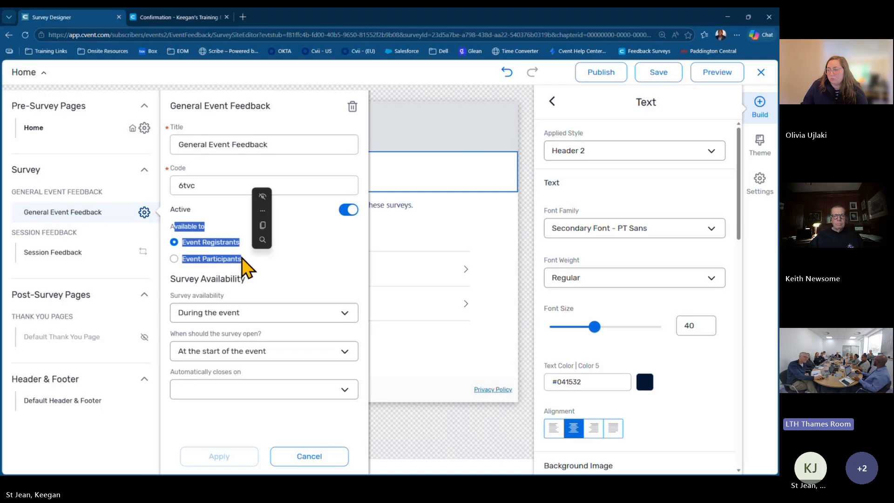
left_click(278, 315)
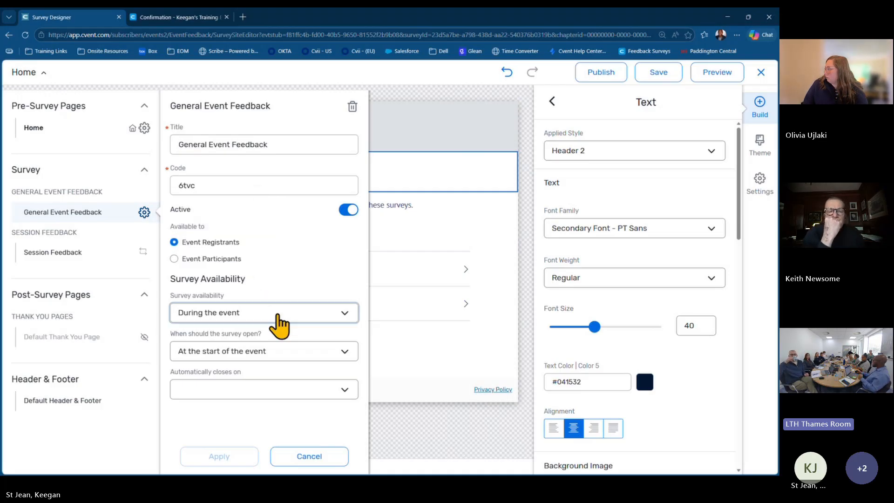
left_click(278, 316)
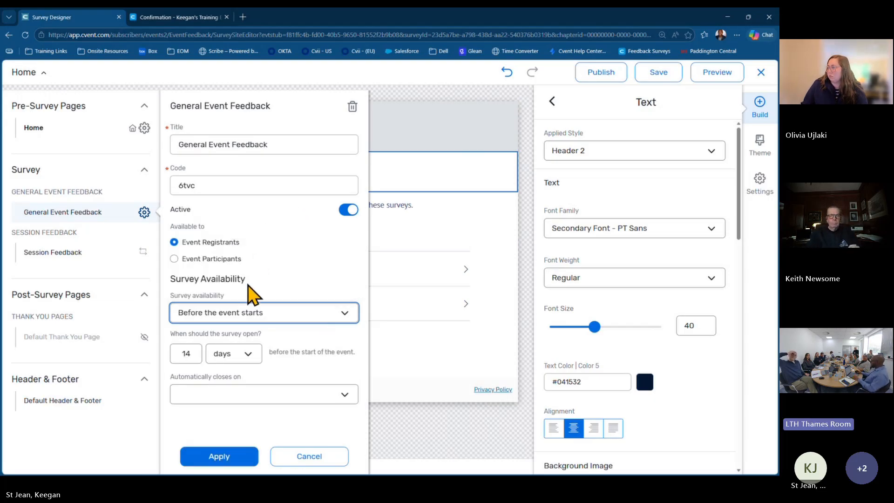
left_click(204, 259)
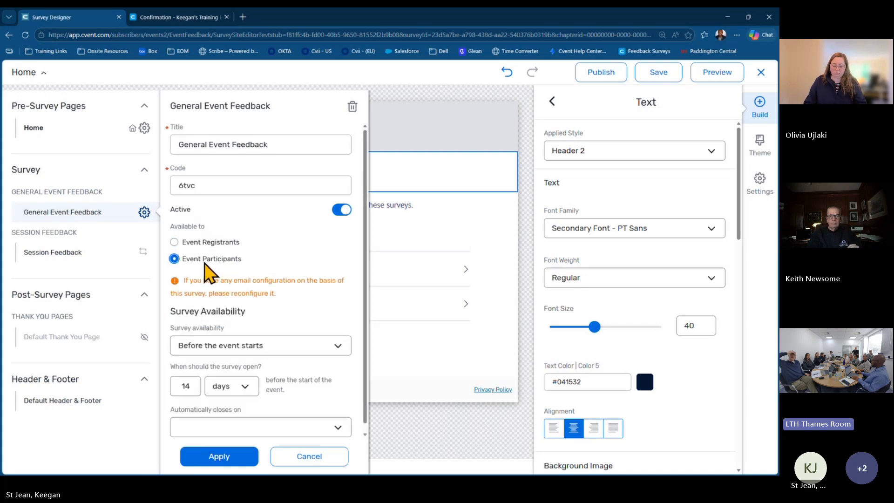
Try During the event availability, return to Before the event starts with opening 30 days before, and apply the General Event Feedback settings.
left_click(238, 346)
left_click(235, 300)
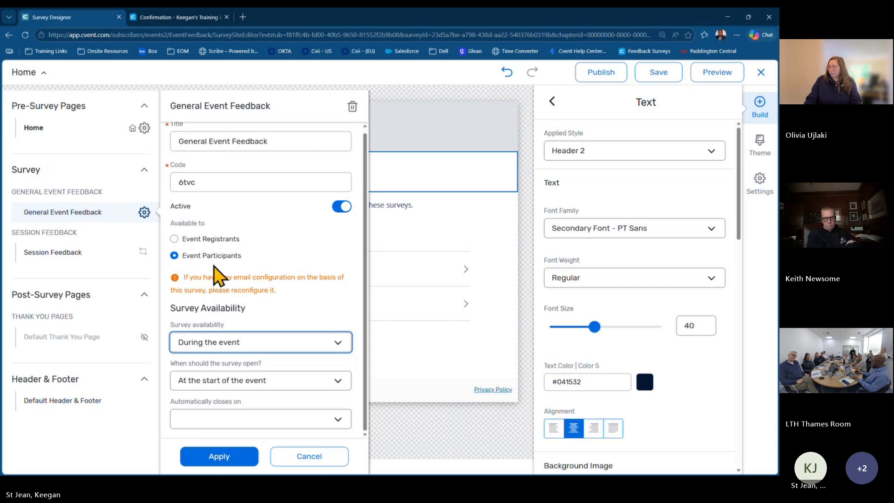
left_click(261, 347)
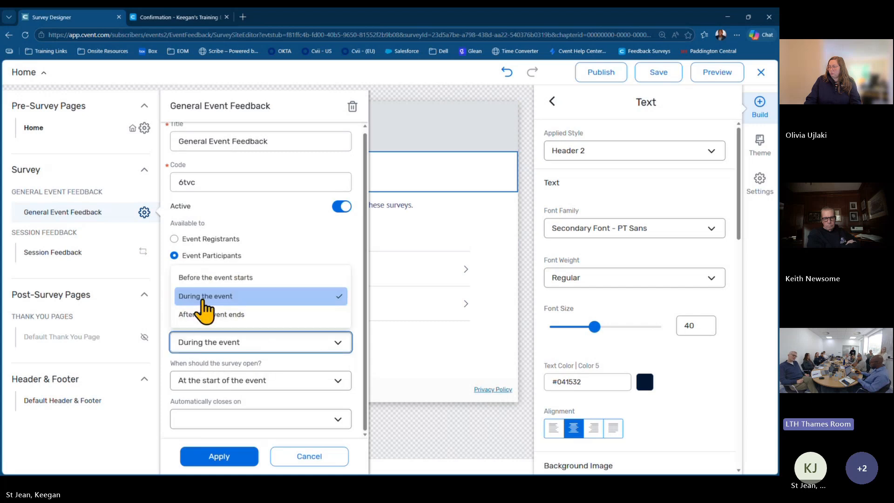
left_click(235, 278)
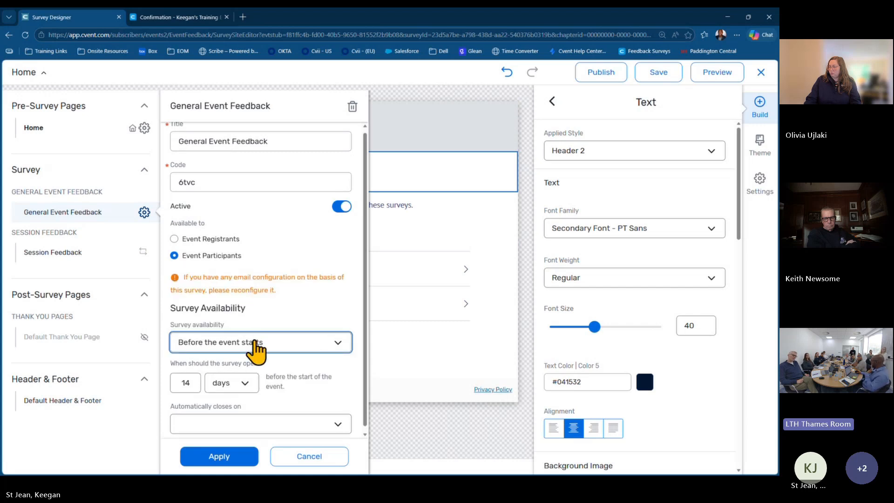
left_click(189, 383)
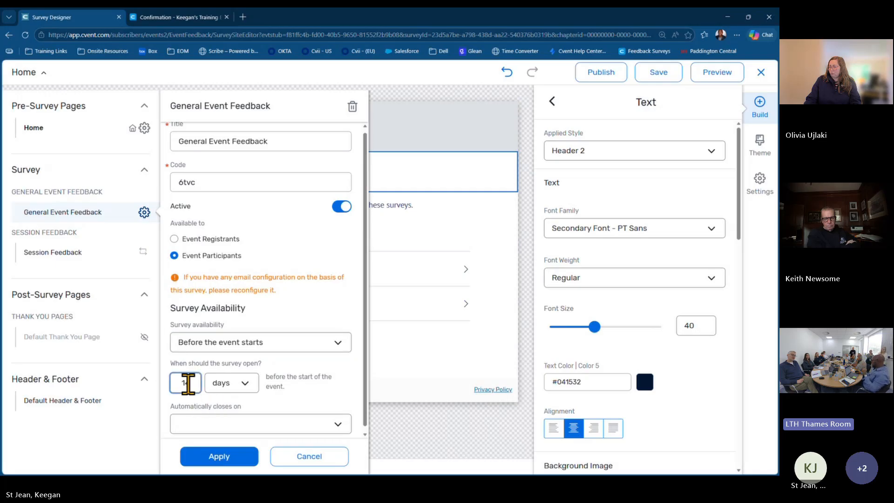
double_click(188, 383)
type("30")
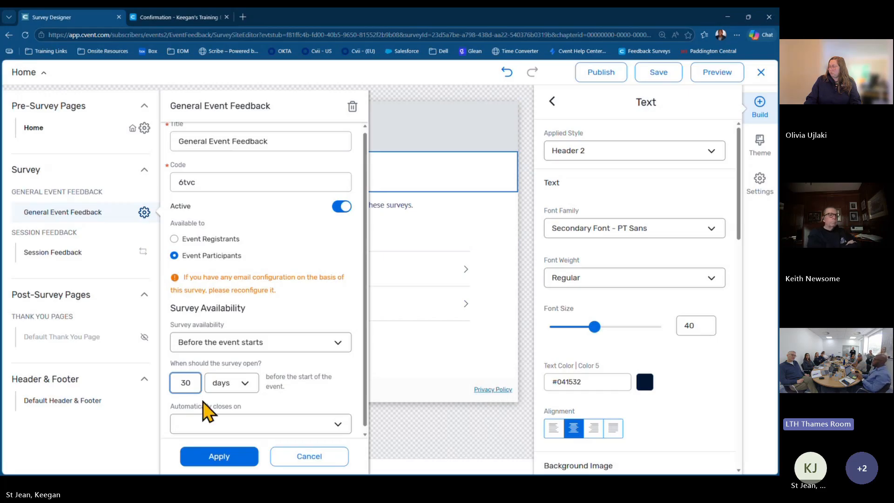
left_click(215, 452)
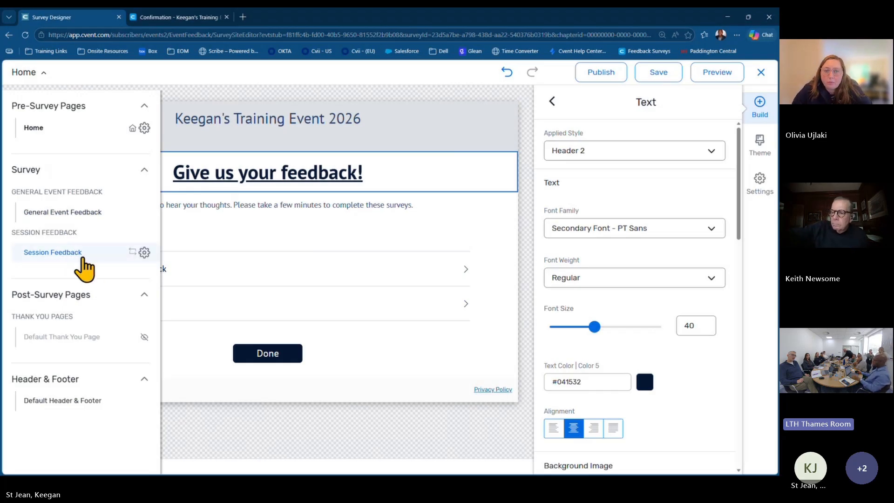
In the Session Feedback survey's settings, try a timed start and All sessions, then return to Always and Only certain sessions.
left_click(145, 252)
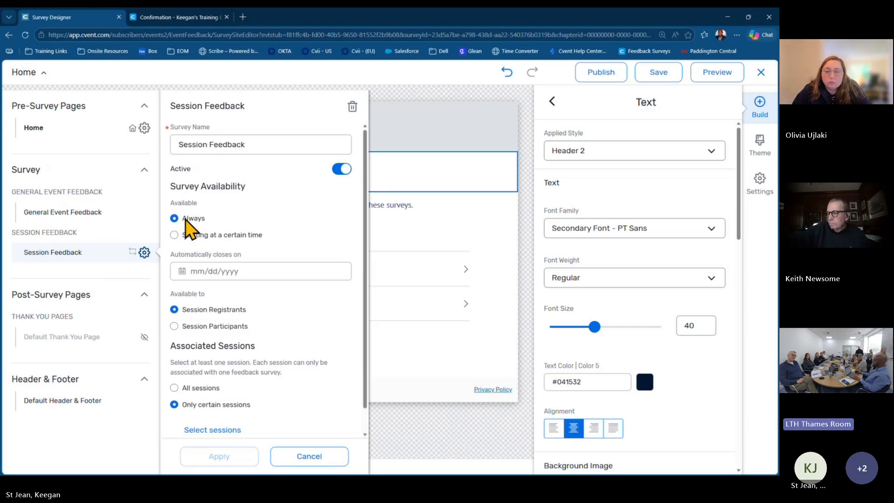
left_click(174, 235)
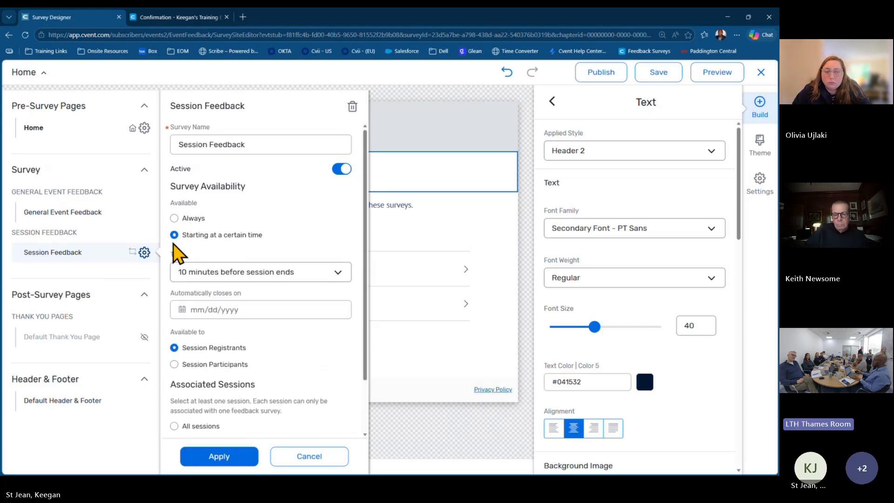
left_click(175, 218)
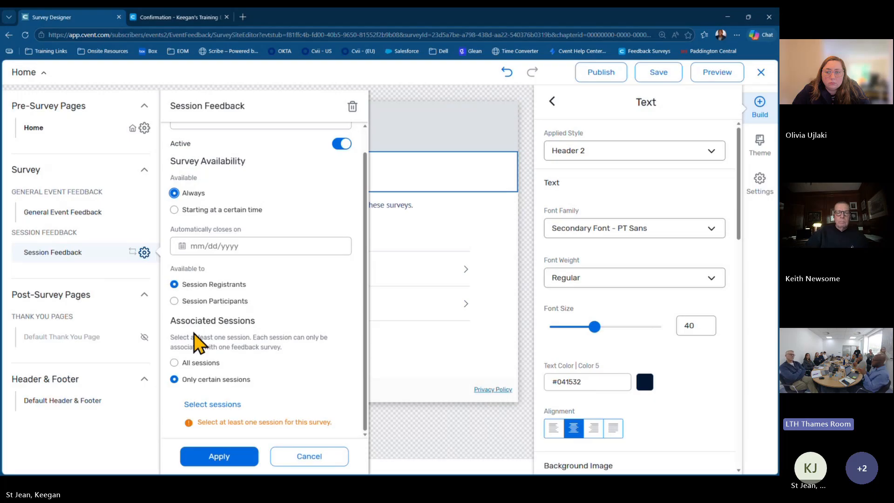
left_click(194, 362)
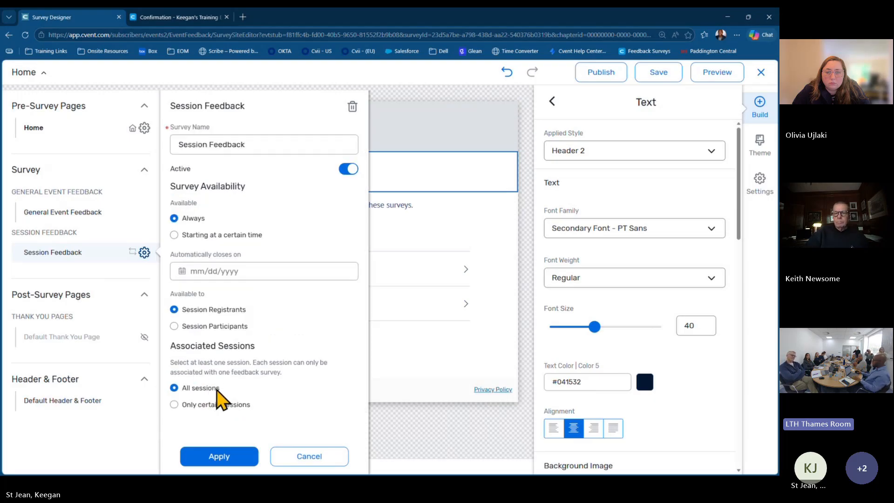
left_click(174, 405)
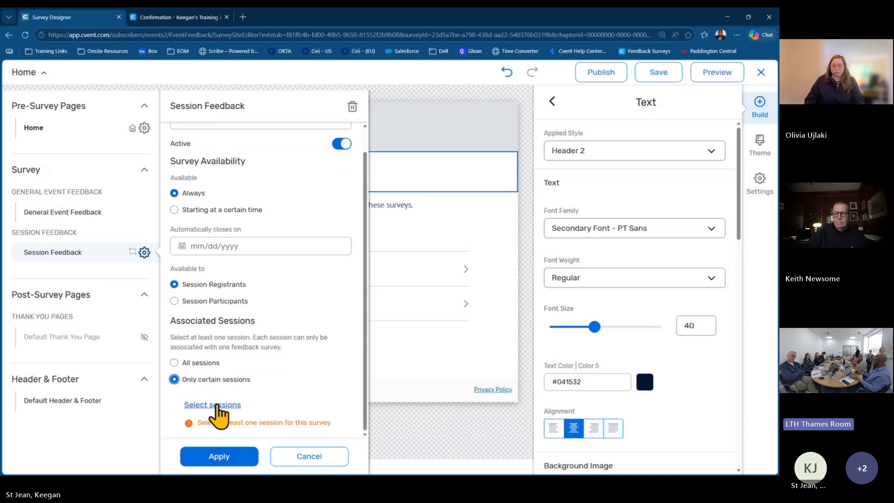
Associate the Session Feedback survey with the Cvent Training Workshop and Spanish Cooking Class sessions, and apply the settings.
left_click(214, 405)
scroll(284, 344, "down", 1)
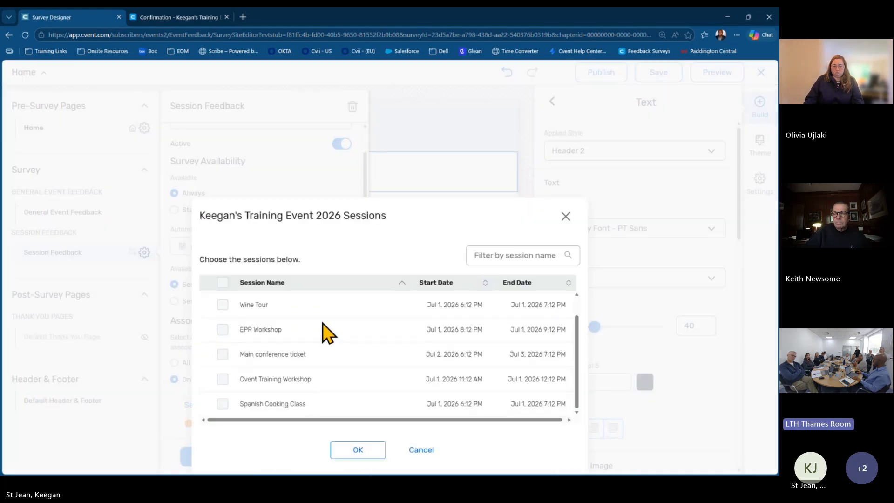
left_click(222, 379)
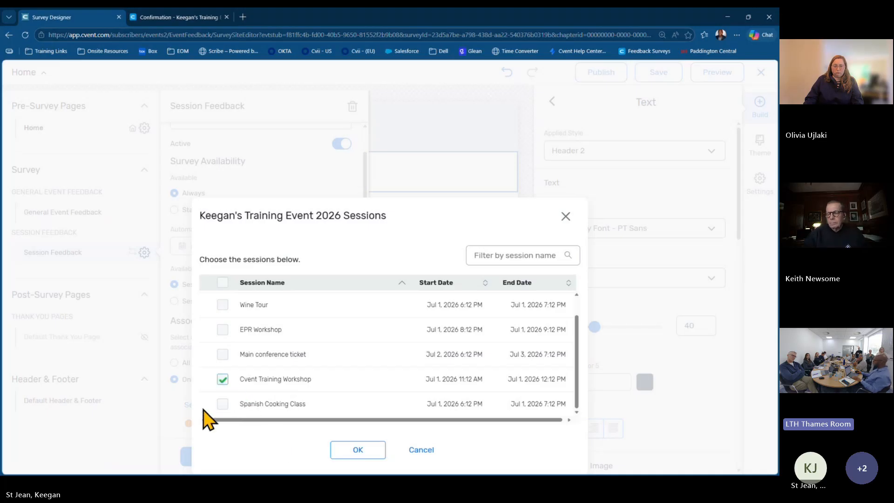
left_click(222, 403)
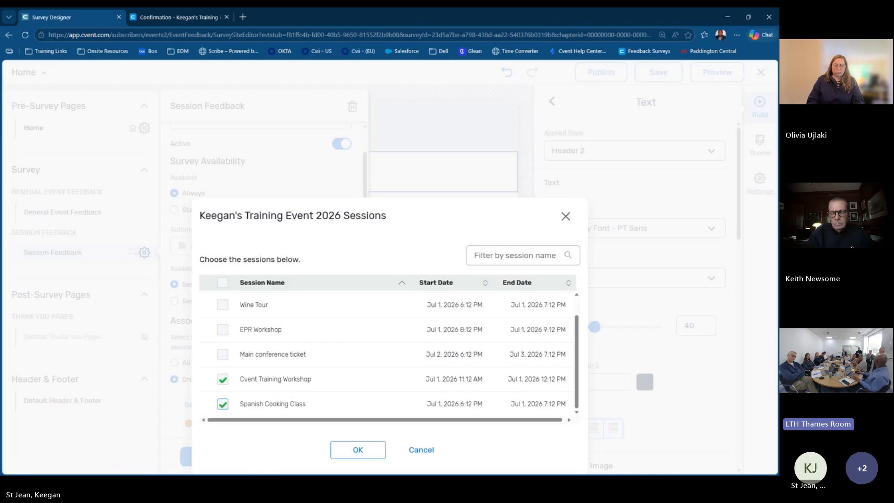
left_click(341, 452)
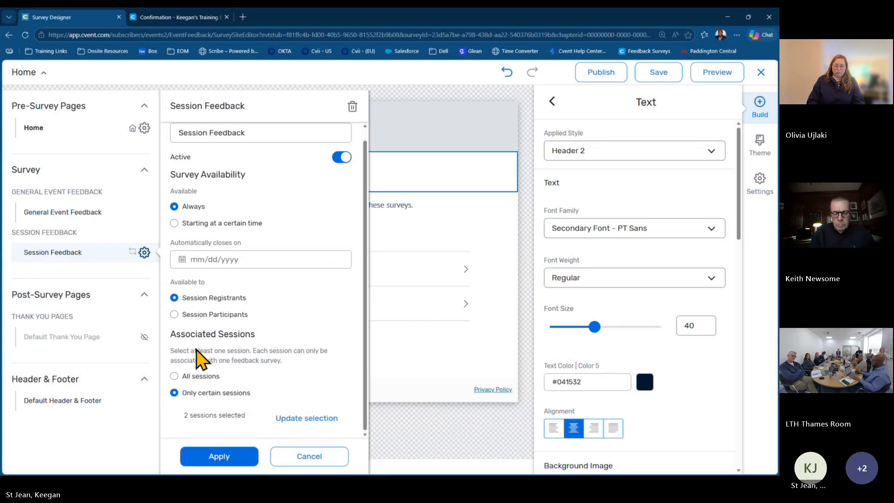
left_click(239, 457)
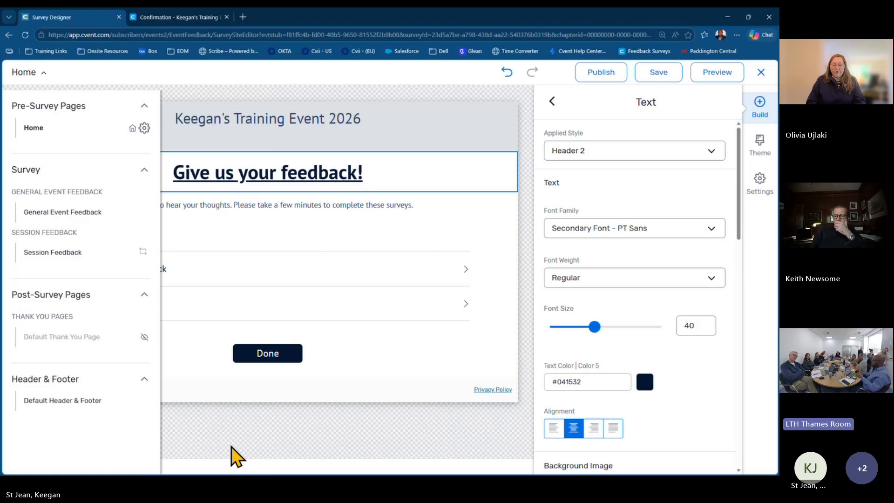
Show the Home page, and open the Session Feedback survey page for editing.
left_click(45, 127)
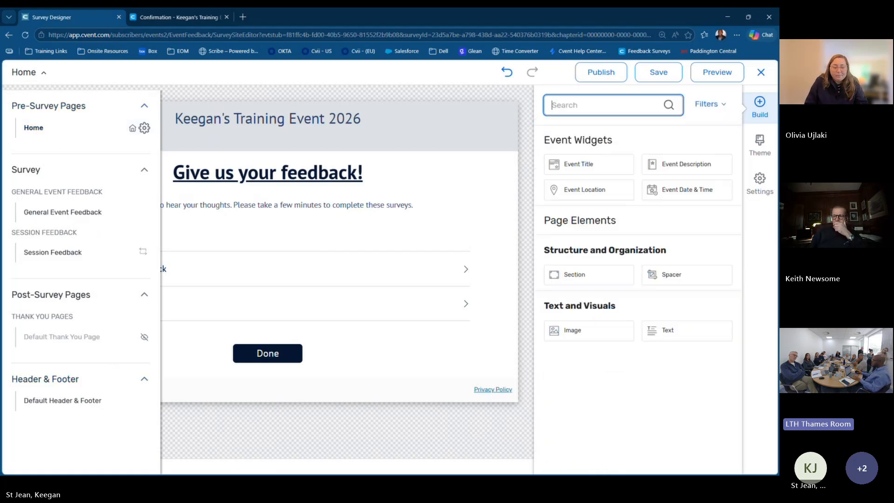
left_click(307, 422)
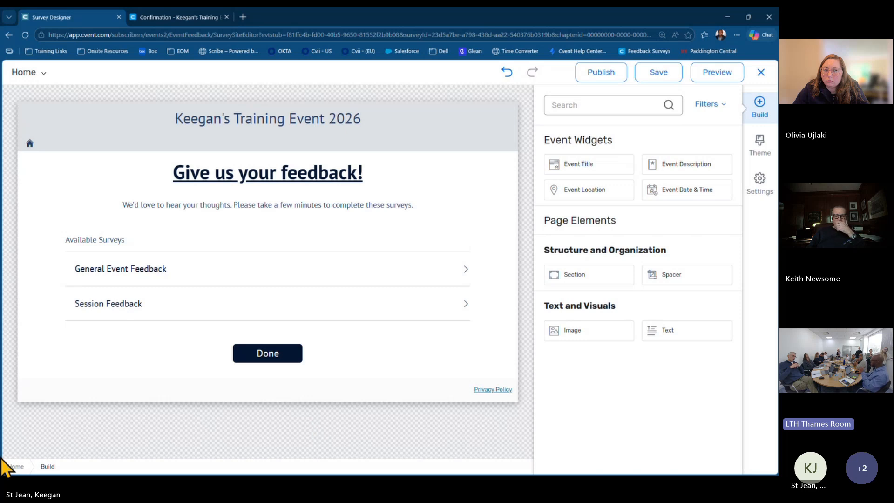
left_click(40, 75)
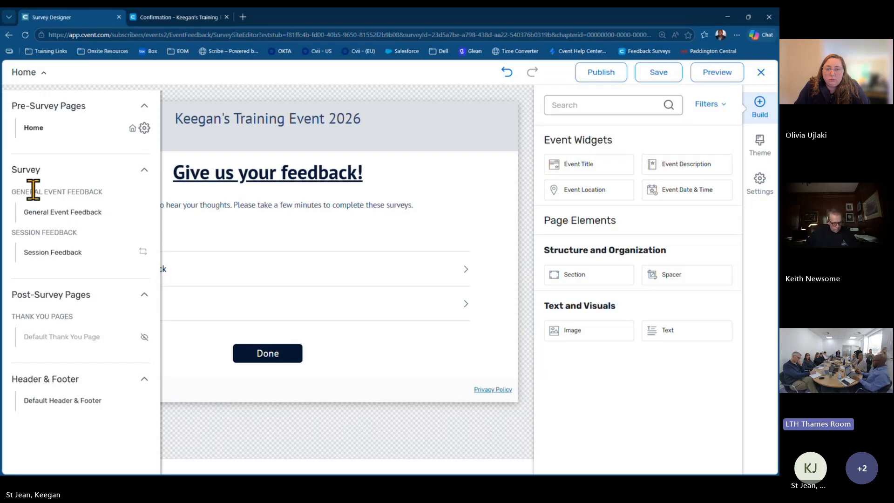
left_click(65, 256)
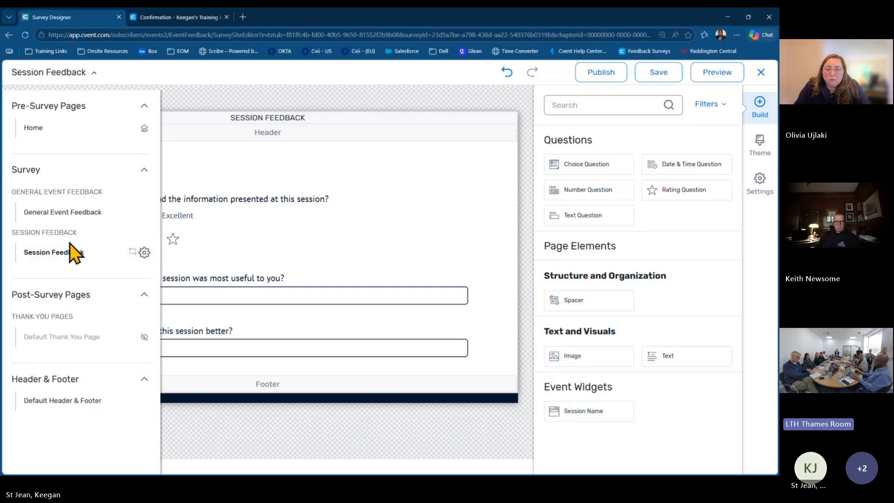
left_click(317, 454)
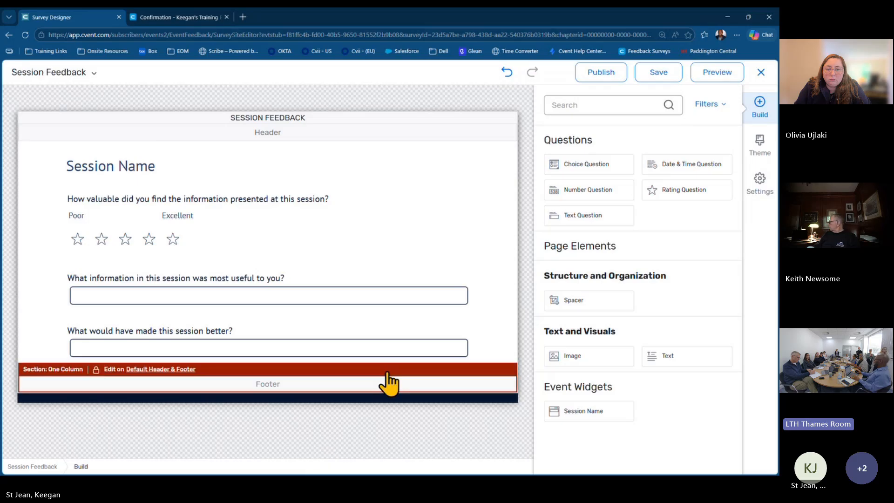
Add a choice question below the session name with the question text "Which Session did you attend?".
left_click_drag(581, 171, 410, 197)
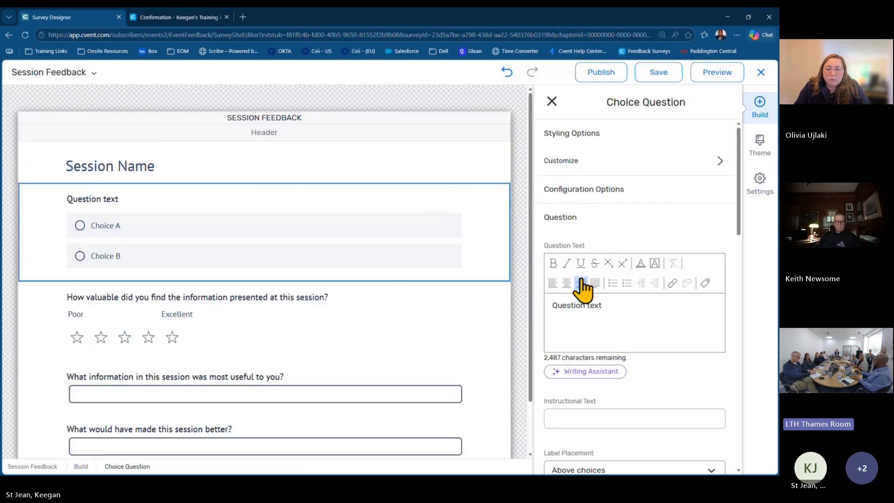
left_click_drag(619, 306, 543, 311)
type("W")
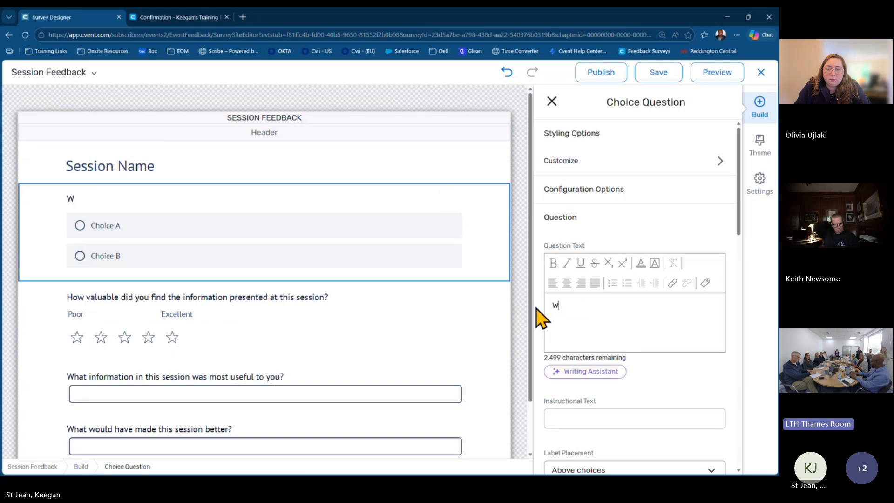
type("hich S")
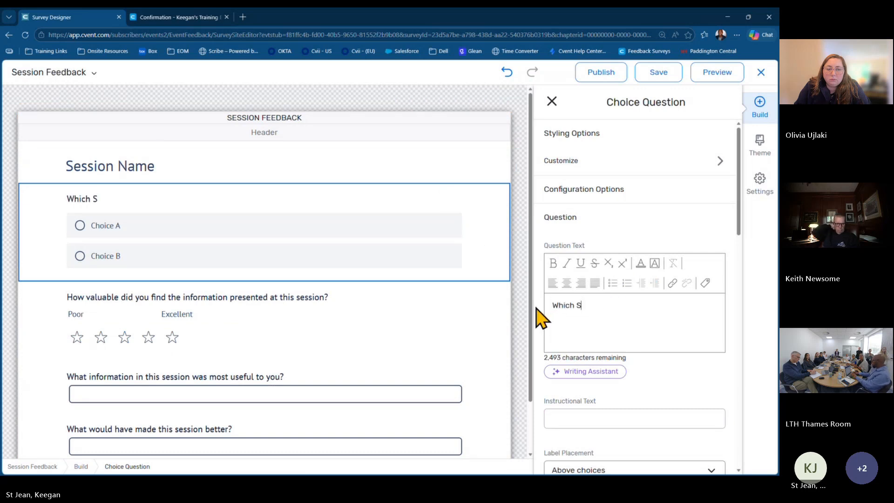
type("ession did you ")
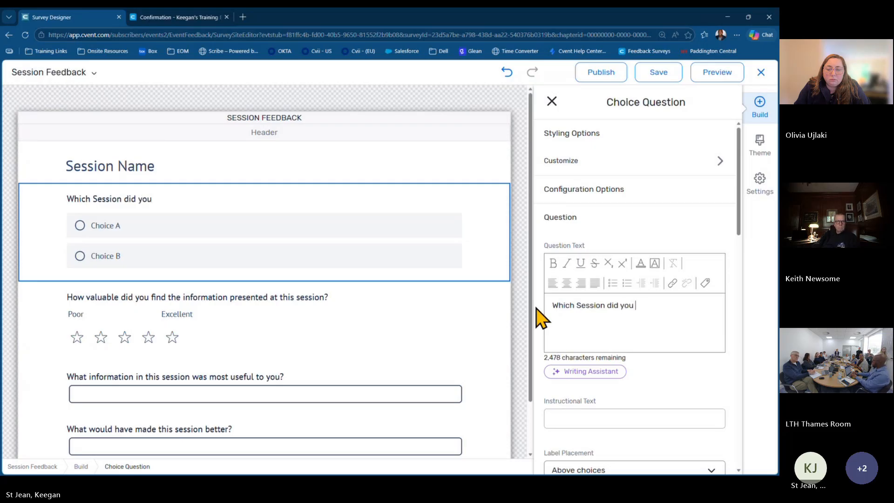
type("attend?")
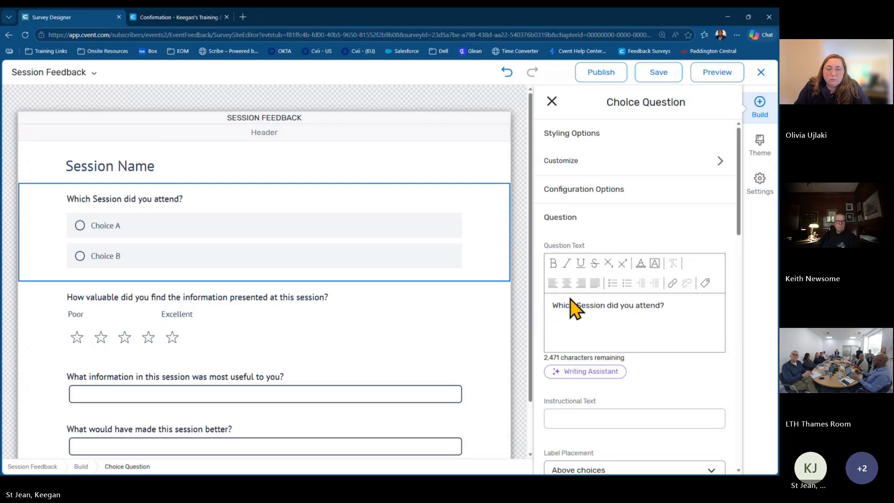
Set the first answer choice of the session attendance question to "Cvent Workshop".
scroll(610, 298, "down", 5)
scroll(610, 261, "down", 8)
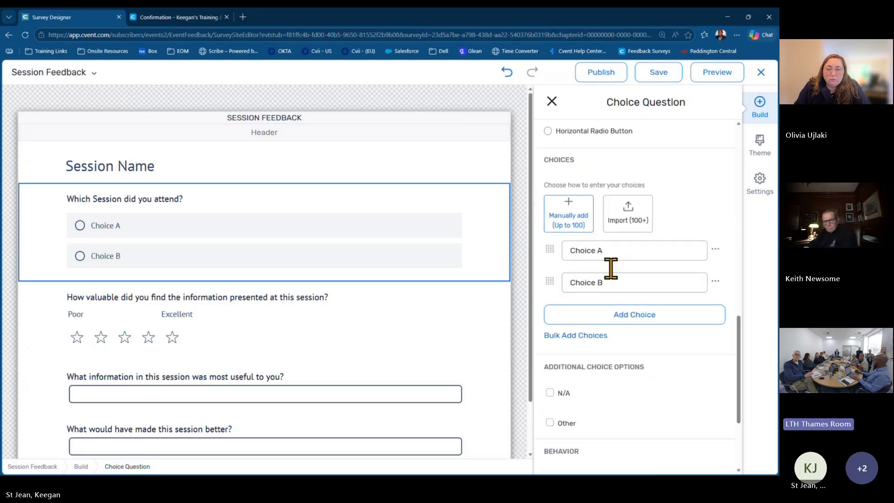
left_click_drag(626, 191, 571, 187)
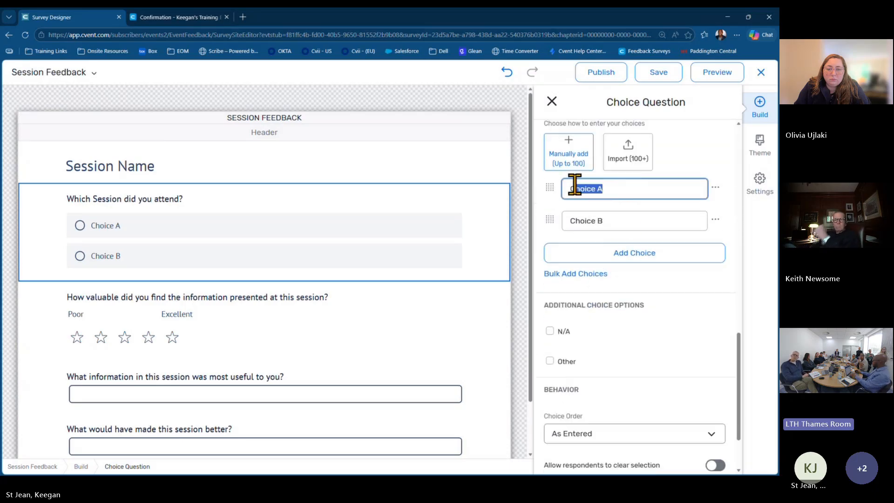
type("Cvent W")
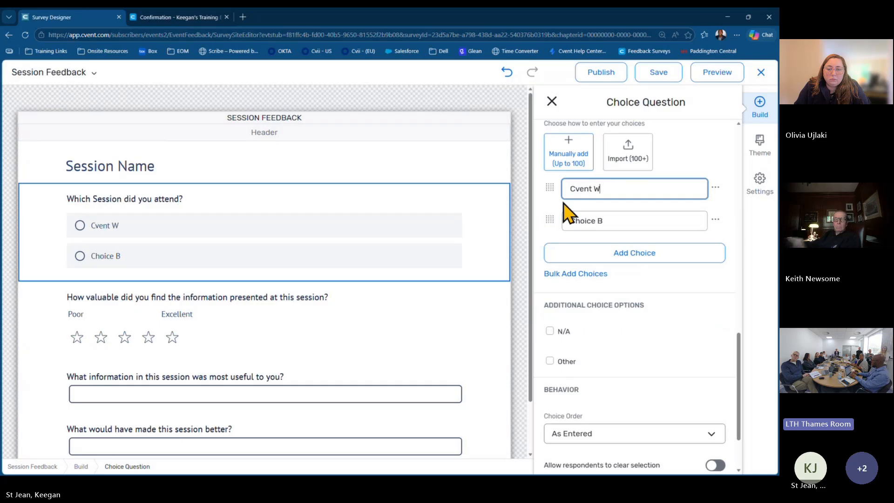
type("oreks")
key("BackSpace")
key("BackSpace")
key("BackSpace")
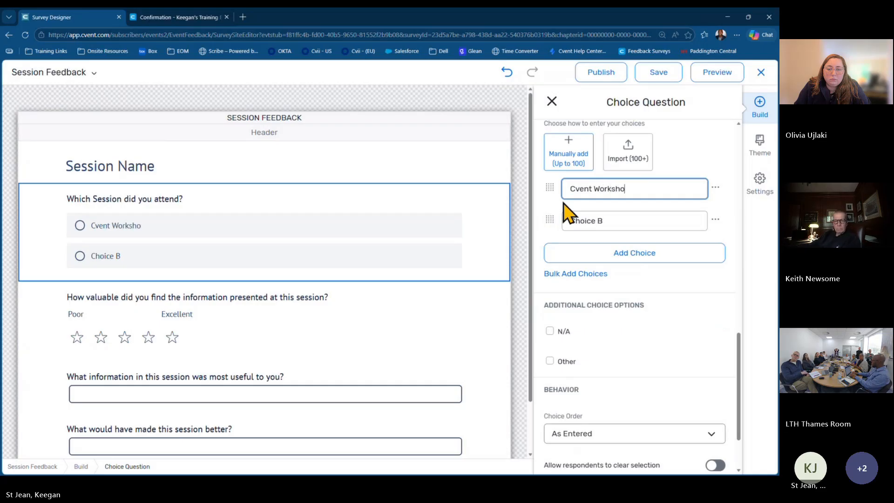
key("Tab")
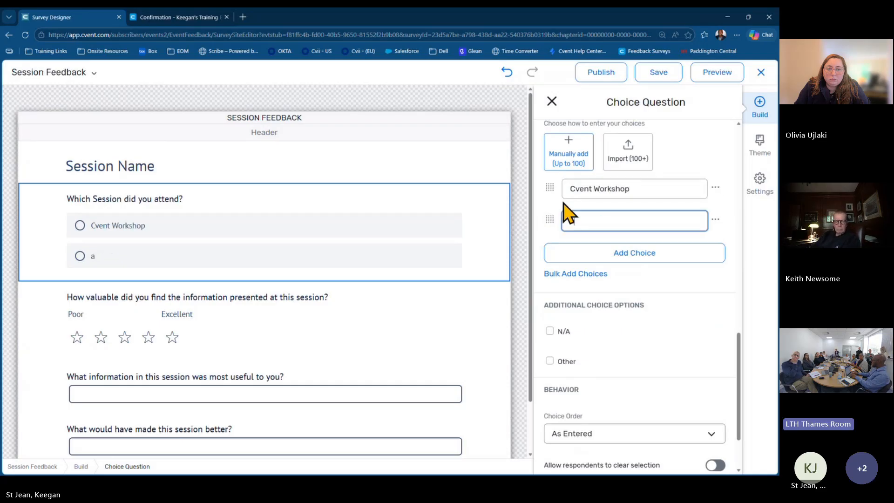
Set the second answer choice to "sPANISH cLASS" and add a third choice, "lUNCH".
type("sPANISH cLASS")
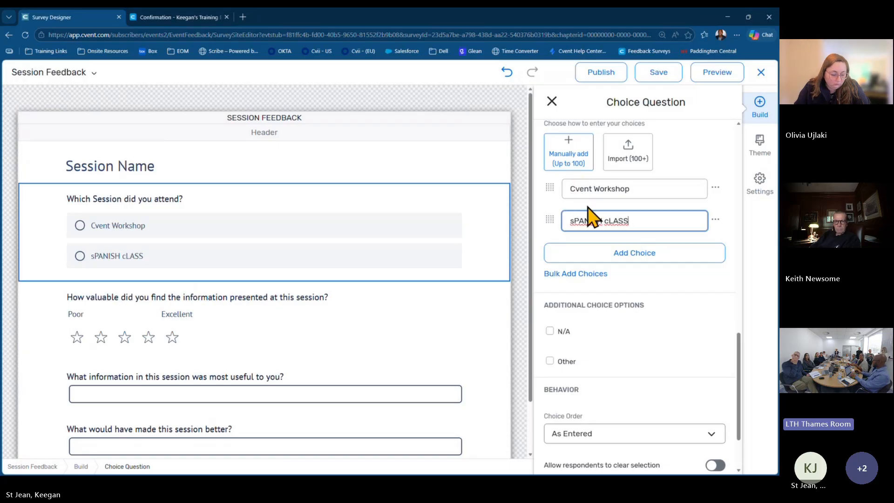
left_click(589, 252)
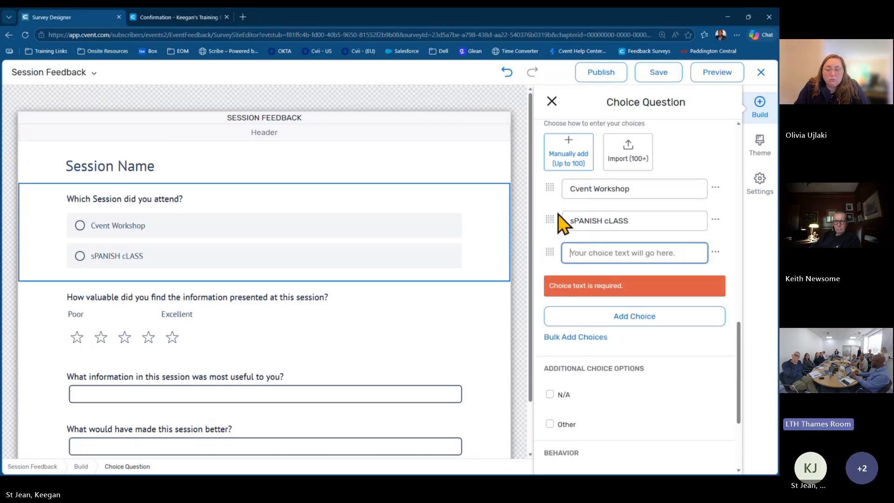
type("lUNCH")
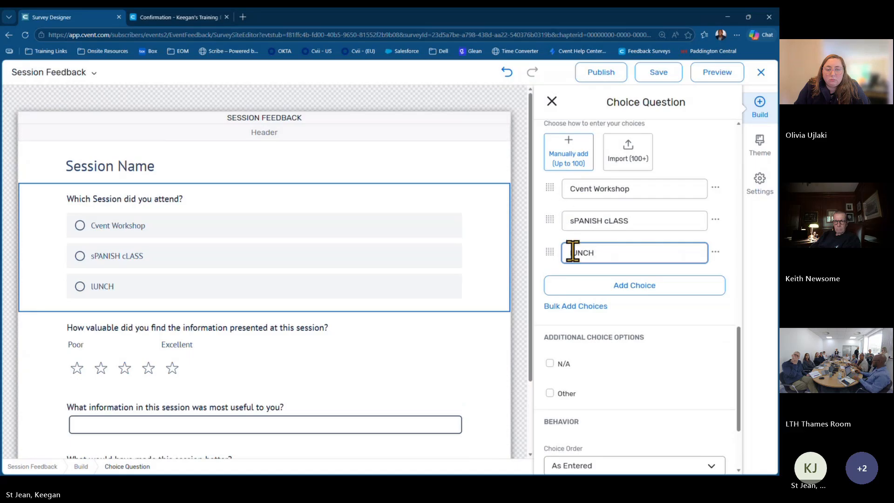
left_click(523, 267)
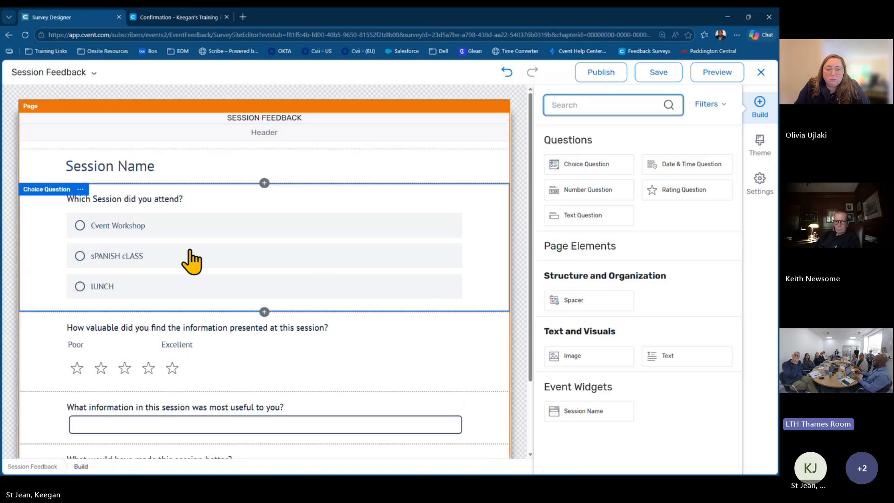
Add a text sub-question to the session attendance question with the text "How happy are you with your speaker".
left_click(81, 189)
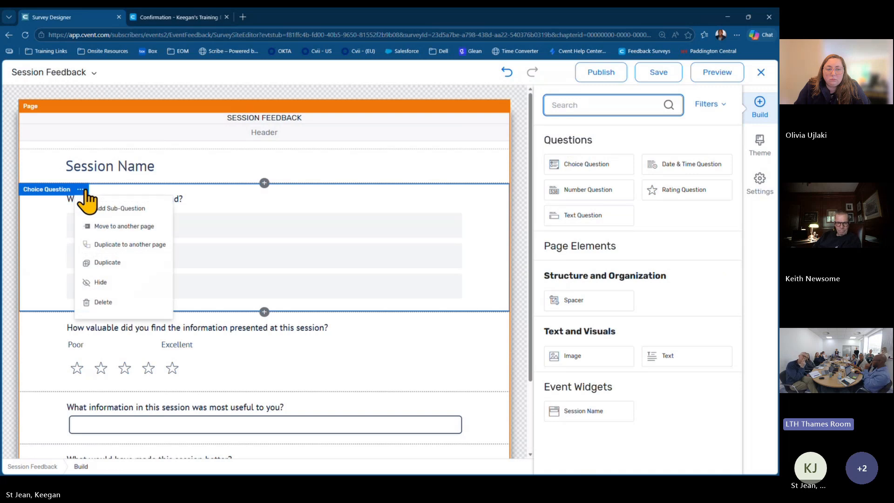
left_click(110, 208)
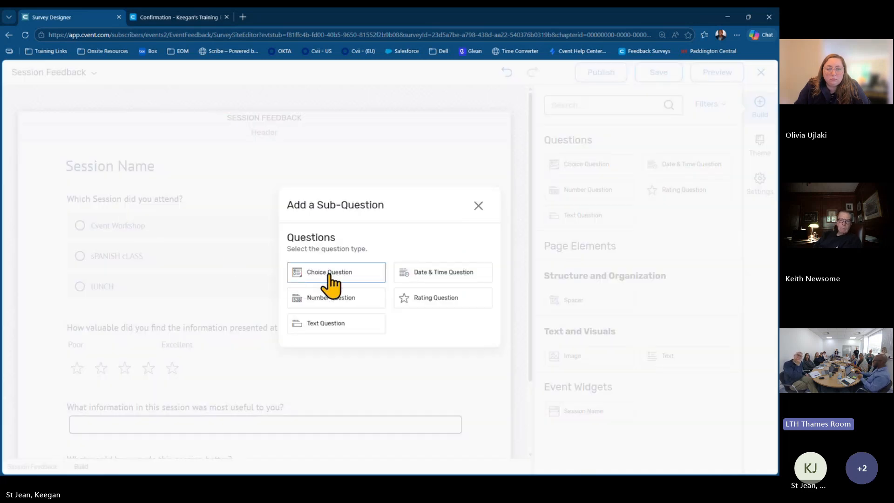
left_click(329, 324)
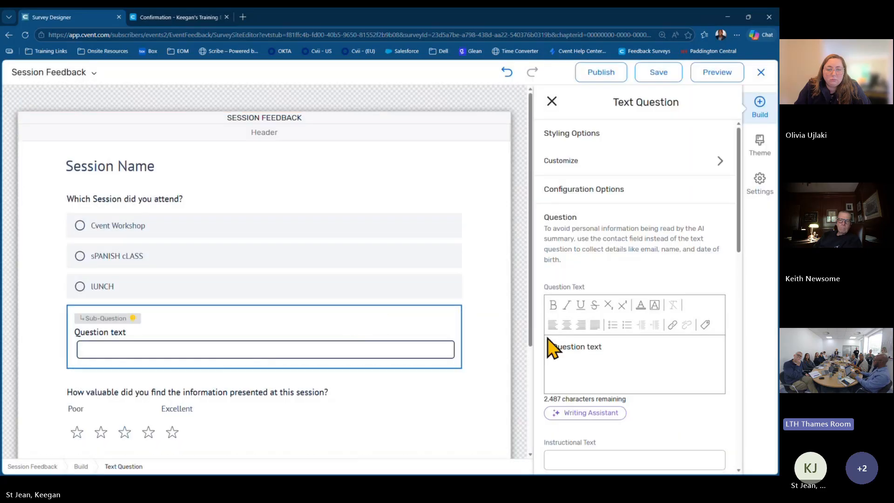
left_click_drag(605, 347, 537, 352)
type("hO")
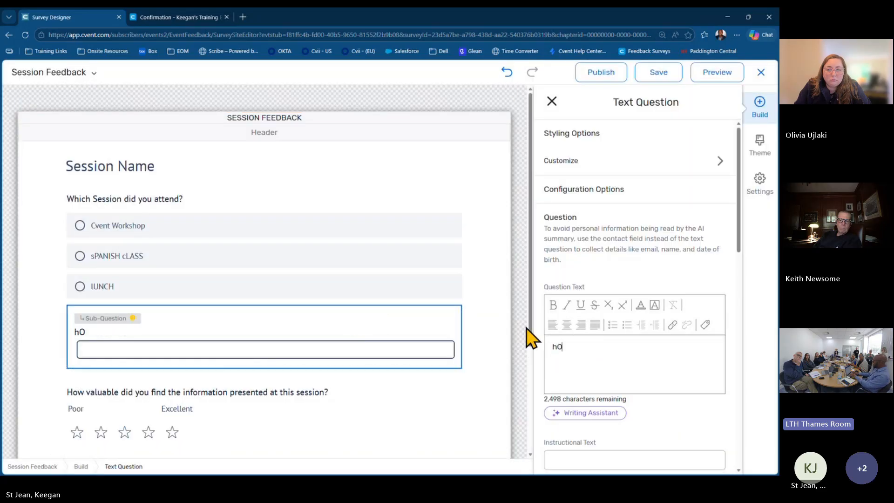
key("BackSpace")
key("BackSpace")
type("How happy are you wi")
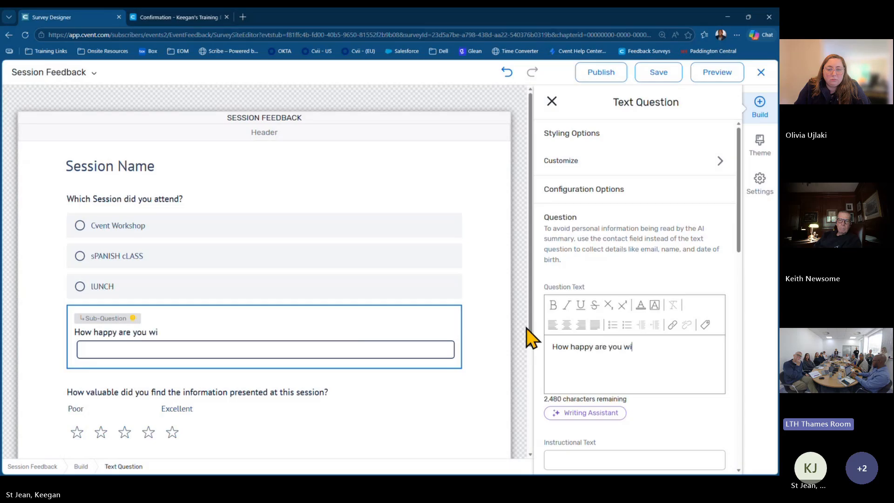
type("th your speakwer")
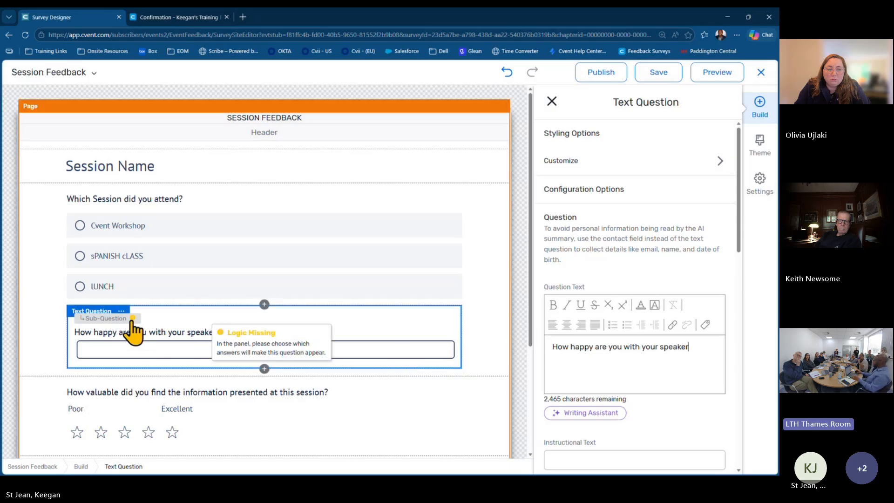
Display the "How happy are you with your speaker" sub-question only when the answer "Cvent Workshop" is selected.
scroll(600, 288, "down", 10)
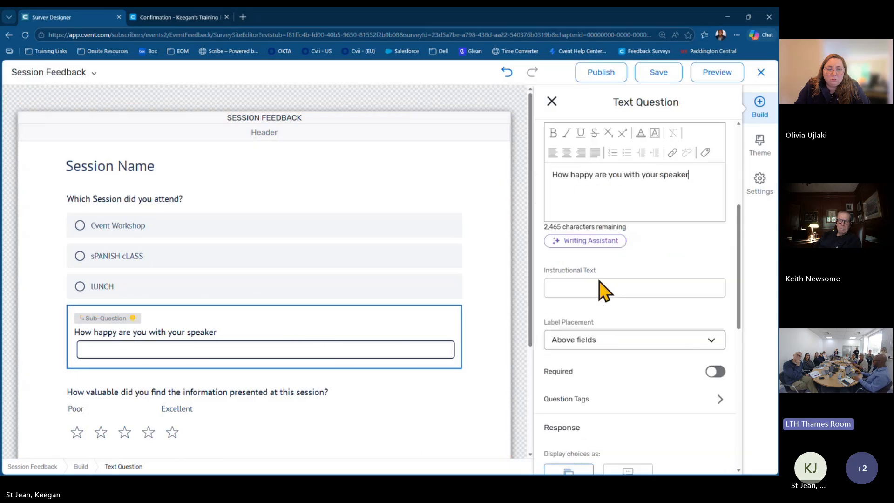
scroll(601, 288, "down", 3)
scroll(602, 270, "up", 2)
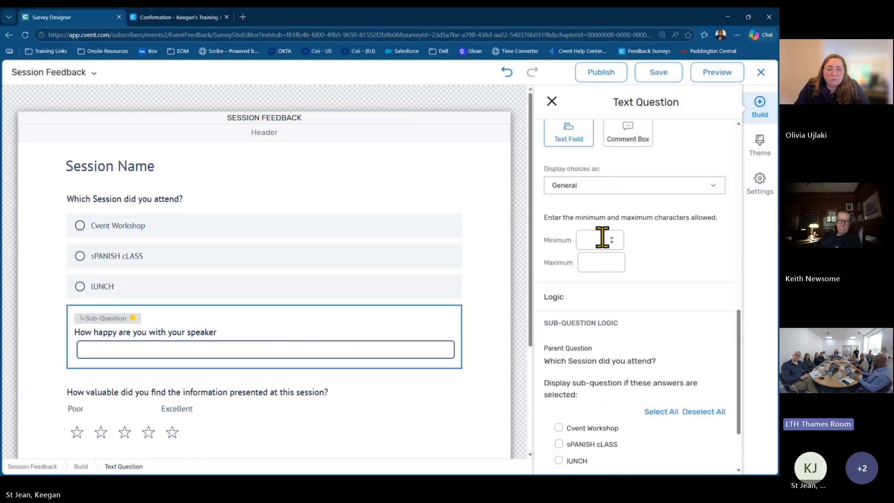
scroll(604, 319, "down", 2)
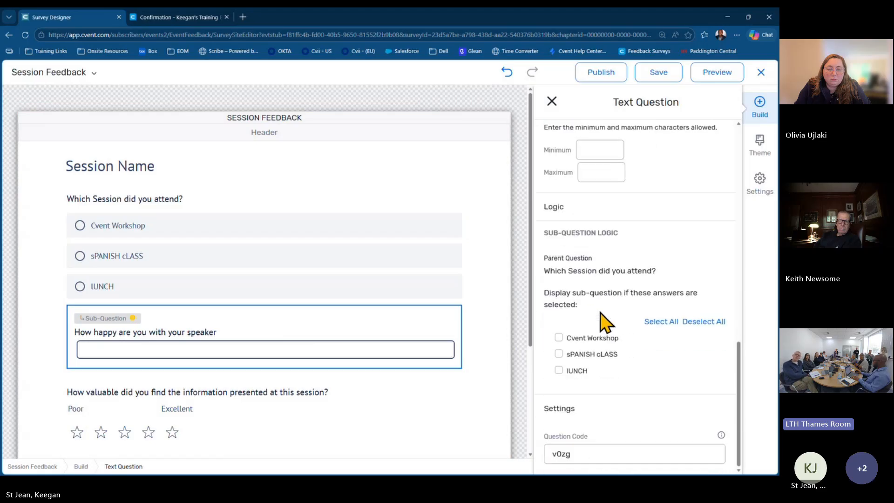
left_click(588, 339)
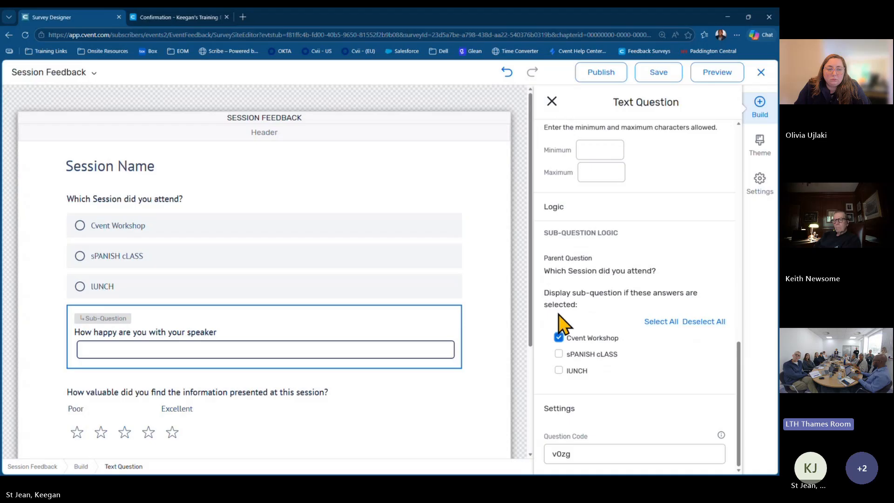
left_click(475, 313)
Try nesting the "How valuable did you find the information" rating question under the session attendance question, and move it back out.
scroll(468, 318, "down", 3)
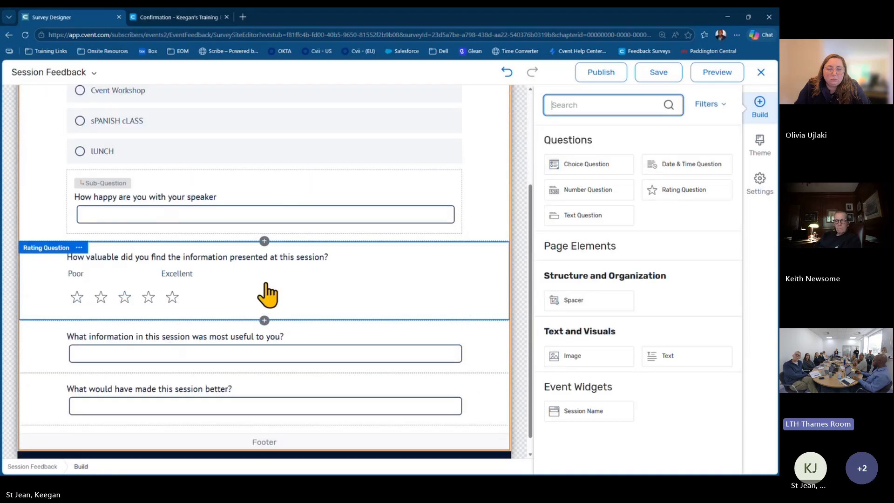
left_click(156, 291)
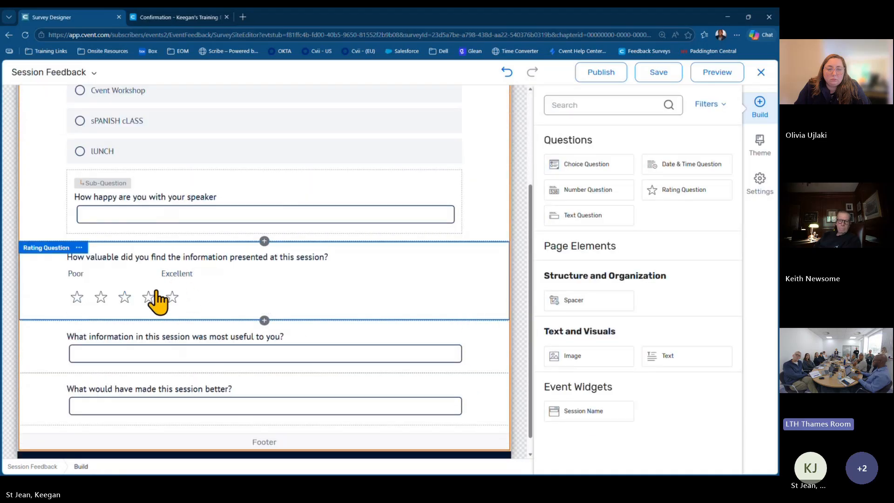
left_click(45, 272)
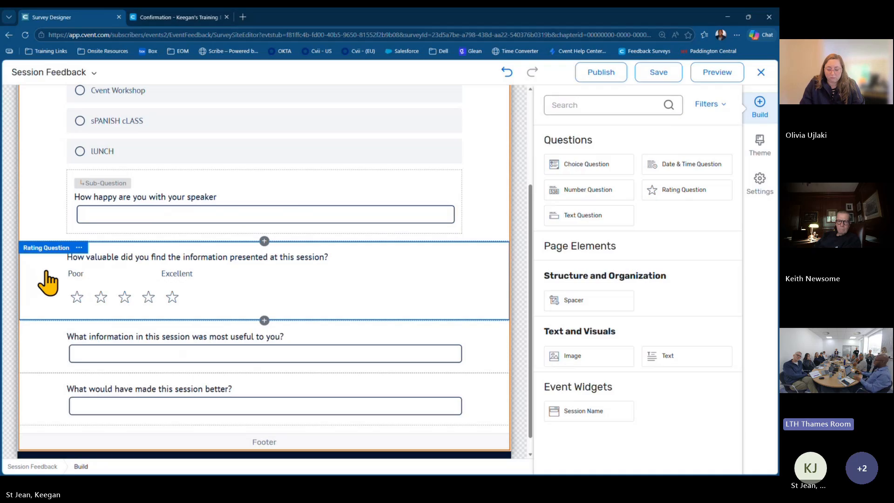
left_click_drag(47, 282, 122, 175)
scroll(199, 223, "down", 3)
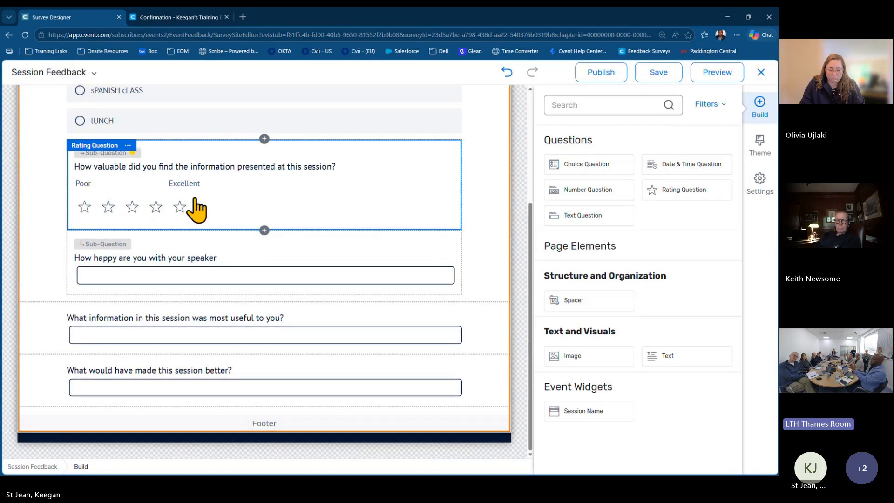
left_click_drag(200, 201, 161, 321)
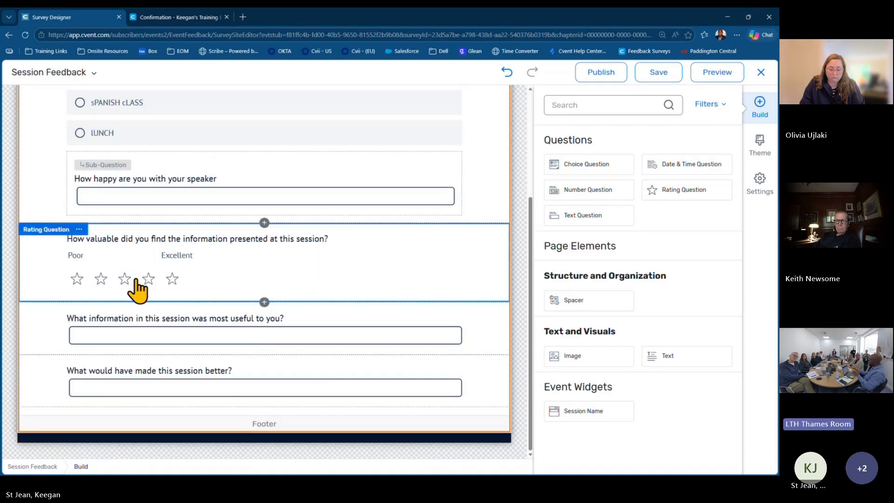
Make the "How valuable did you find the information" rating a sub-question of session attendance, displayed for the answers "Cvent Workshop" and "lUNCH".
left_click_drag(138, 284, 181, 175)
scroll(172, 227, "down", 3)
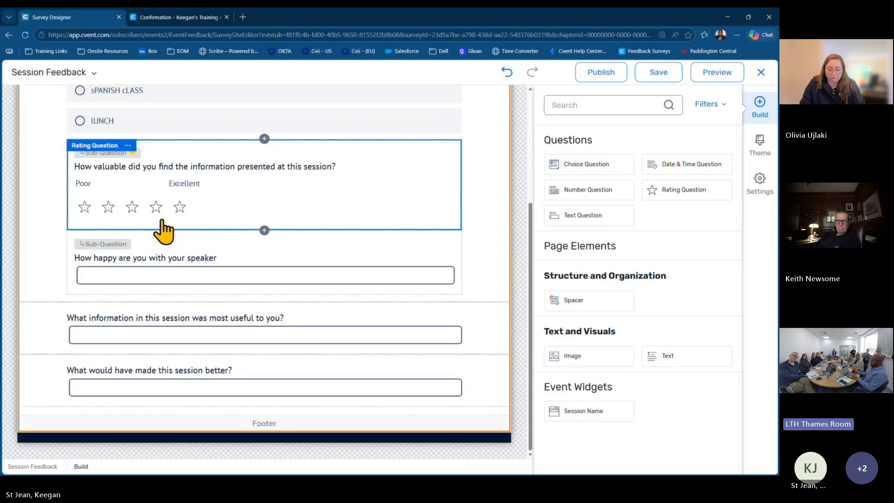
left_click(415, 207)
scroll(605, 227, "down", 5)
scroll(618, 226, "down", 10)
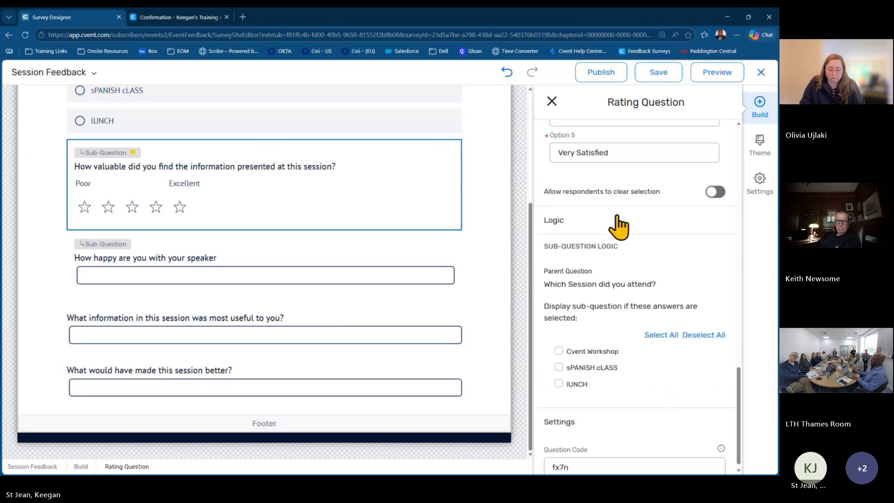
left_click_drag(593, 338, 597, 340)
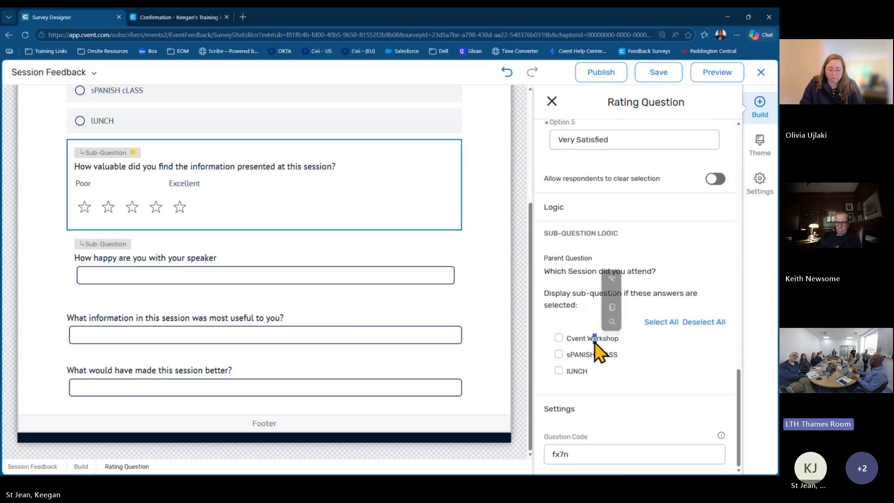
left_click(559, 338)
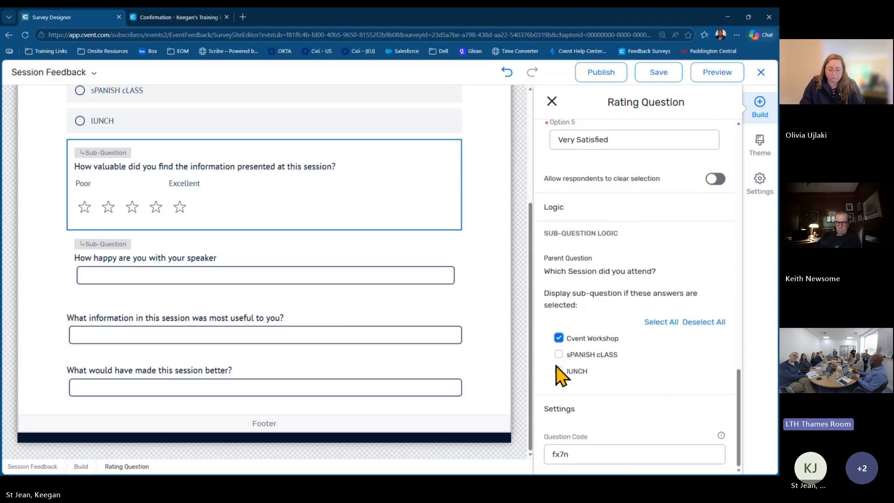
left_click(558, 371)
left_click(521, 360)
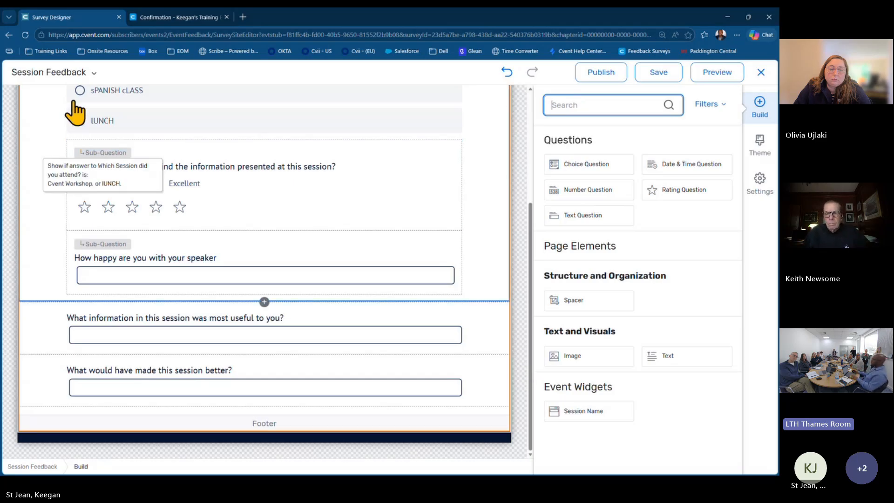
Review which sessions are associated with the Session Feedback survey in its settings, leaving without changes.
left_click(72, 73)
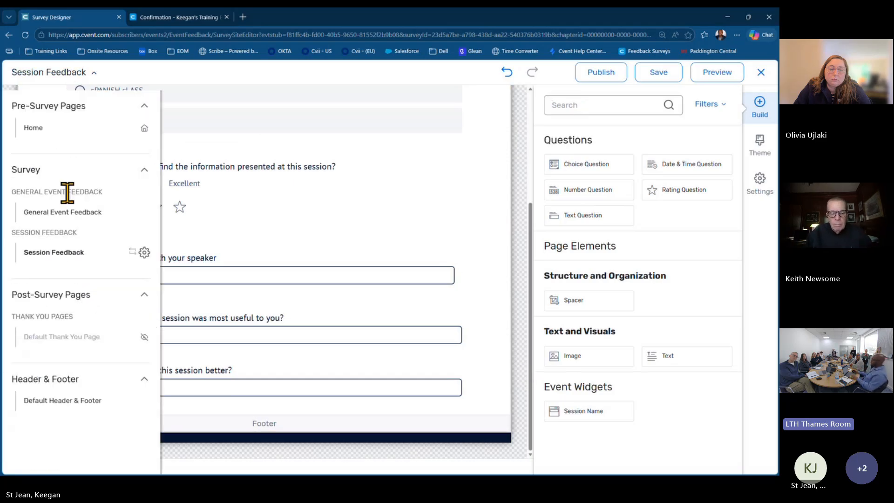
left_click(144, 250)
scroll(224, 335, "down", 1)
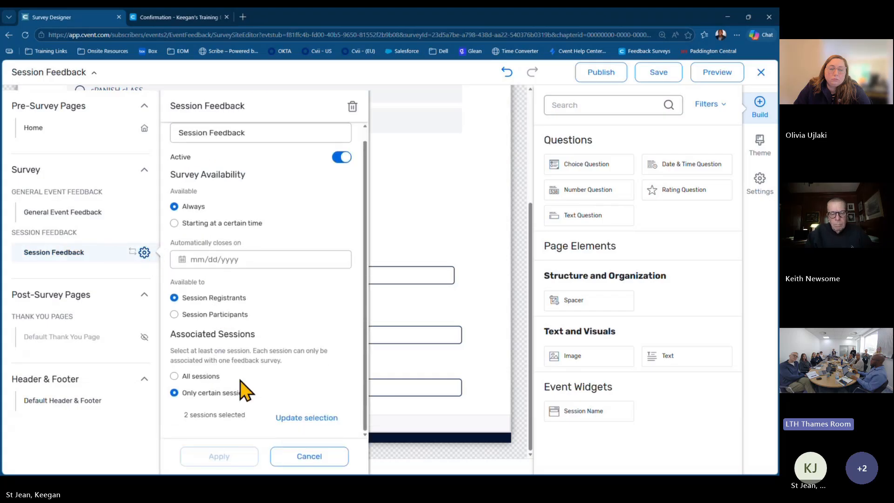
left_click(293, 414)
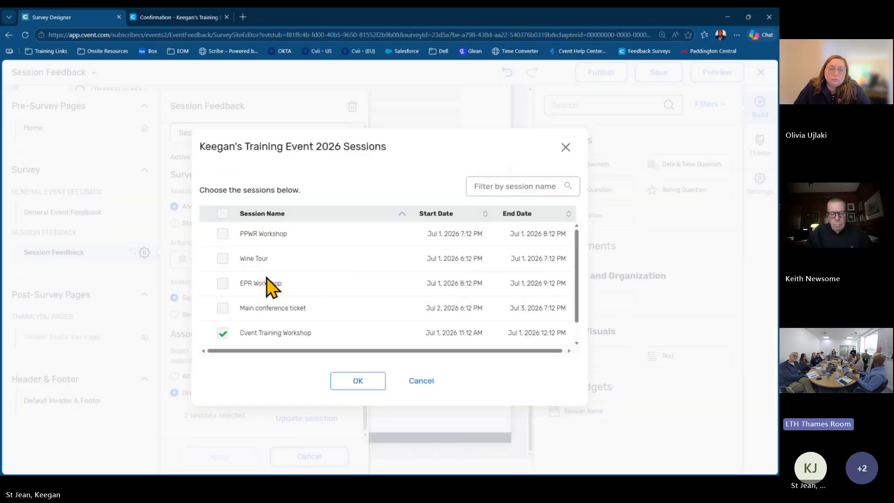
scroll(272, 282, "down", 1)
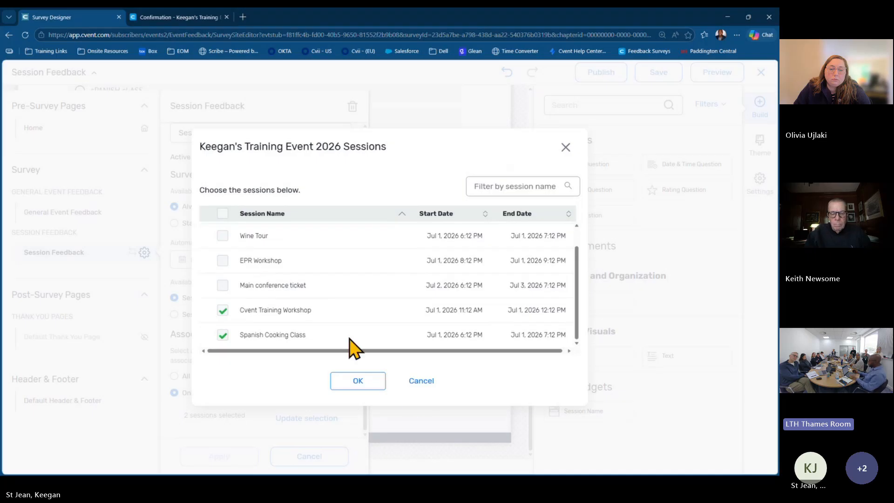
left_click(421, 388)
left_click(330, 457)
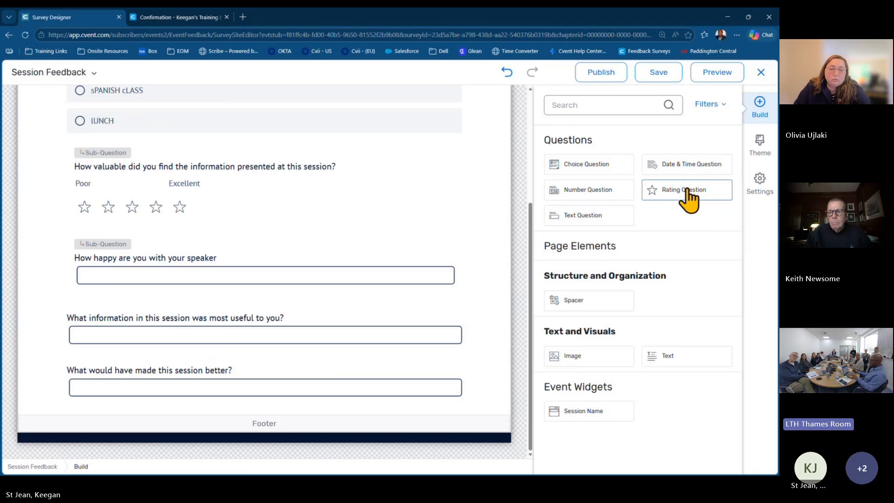
Add a standalone rating question above "What information in this session was most useful to you?" with the text "How did you find the food onsite".
left_click_drag(686, 192, 191, 301)
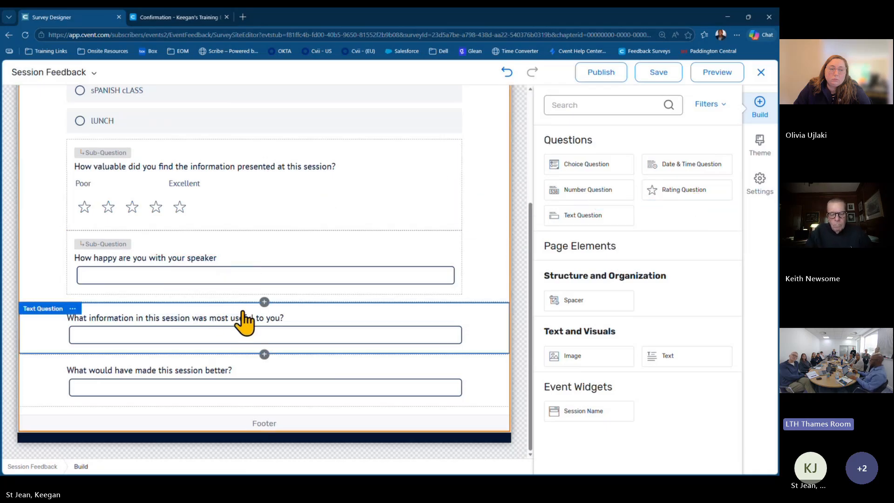
left_click_drag(684, 190, 303, 303)
left_click_drag(599, 305, 535, 324)
triple_click(564, 308)
key("BackSpace")
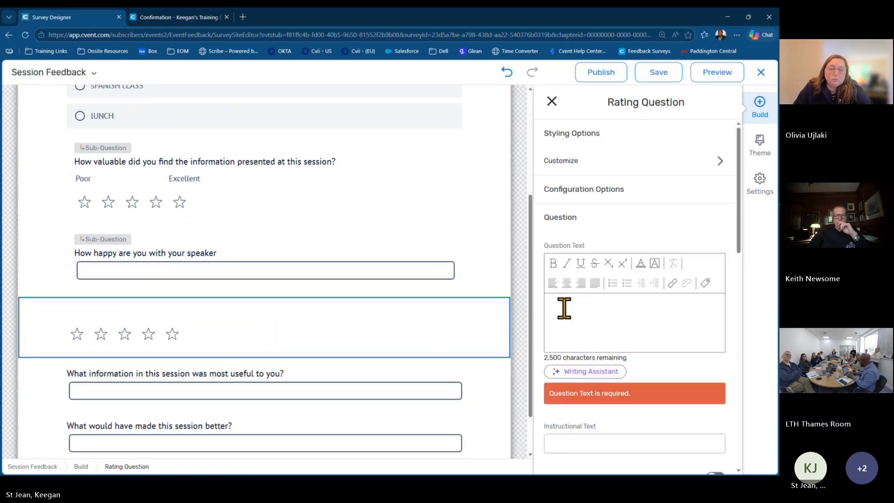
type("How did you find the food onsite")
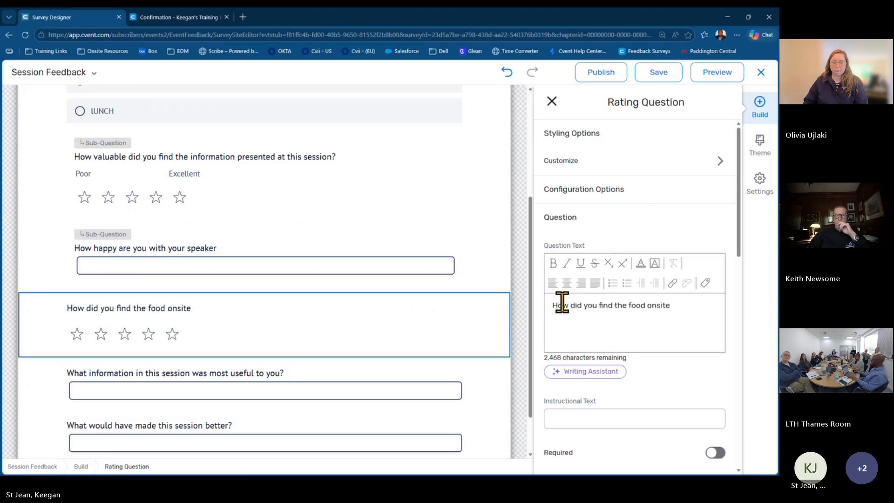
Make the onsite food rating question required and display its choices as Words.
scroll(586, 301, "down", 4)
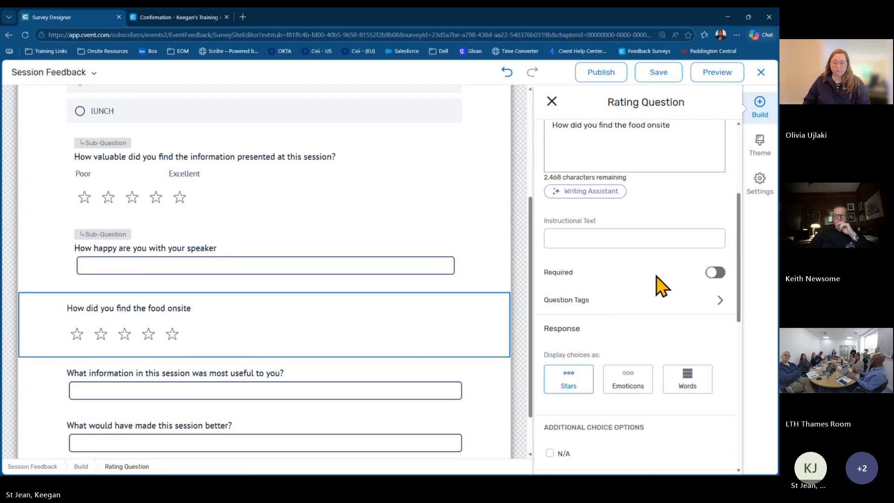
left_click(712, 274)
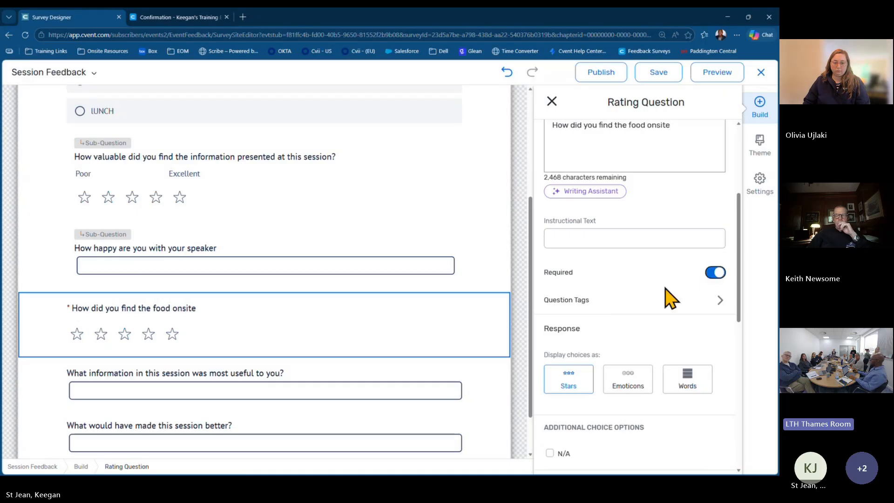
left_click(642, 390)
left_click(684, 386)
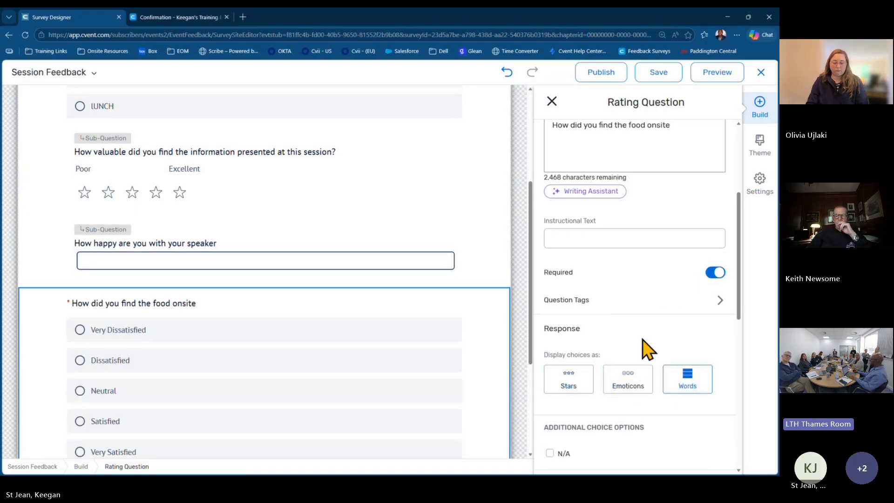
Enable the N/A choice on the onsite food rating question and label it "I did not eat".
scroll(441, 361, "down", 2)
scroll(630, 294, "down", 4)
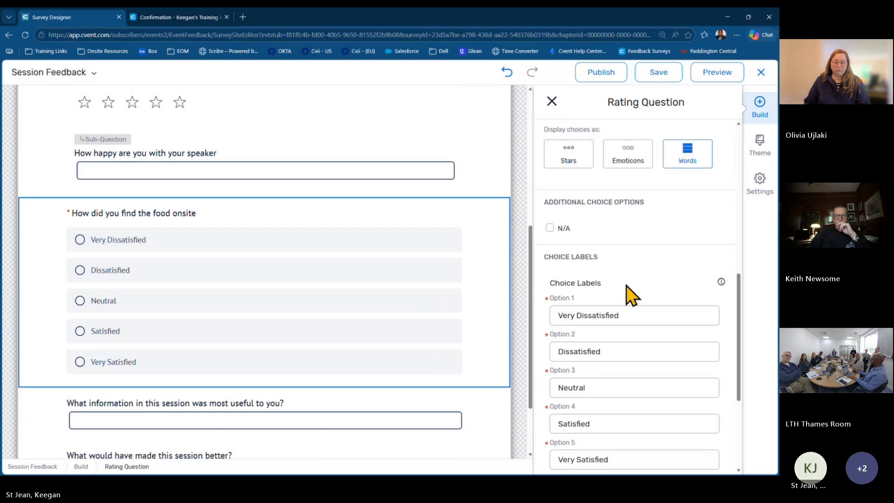
triple_click(578, 241)
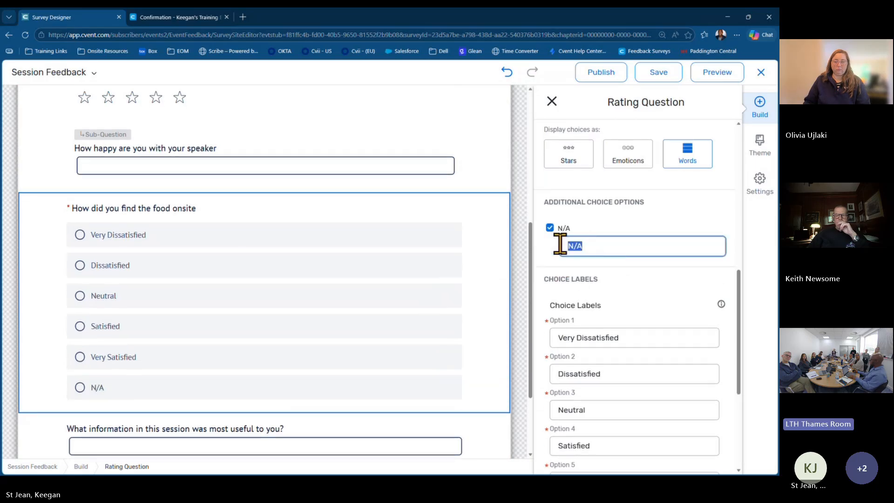
type("I did not eat")
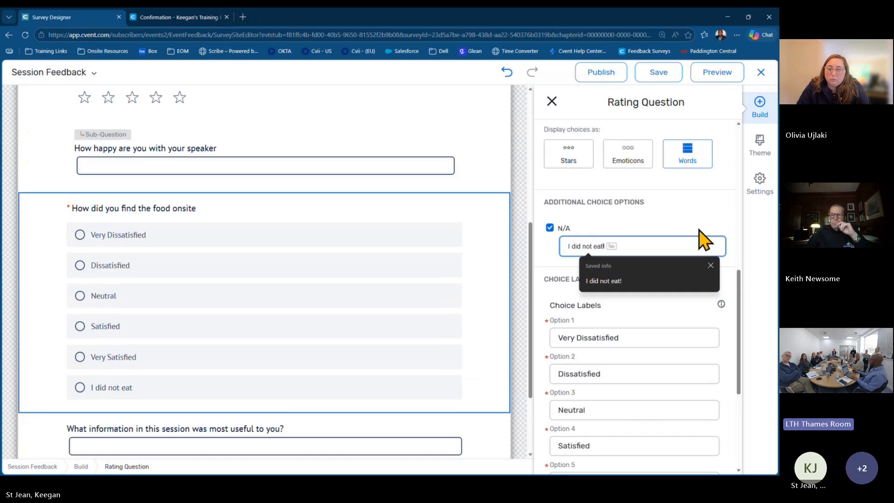
Allow respondents to clear their selection on the onsite food rating question.
scroll(702, 240, "up", 6)
scroll(696, 288, "down", 10)
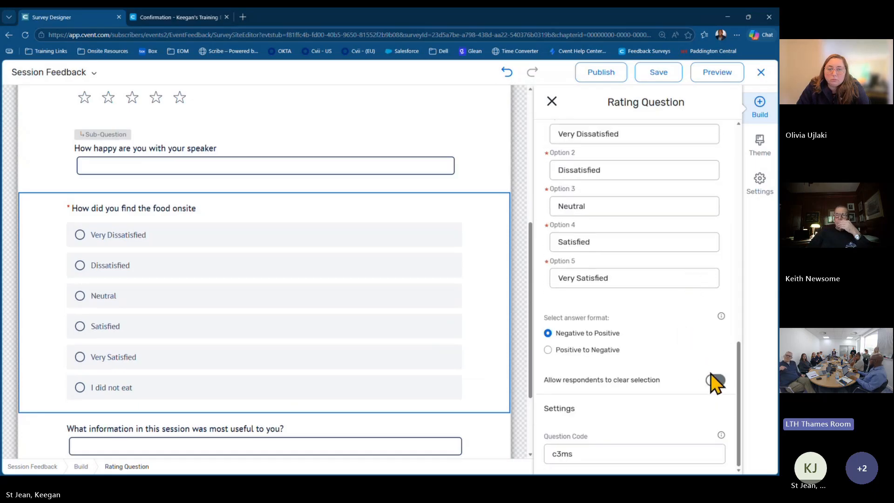
left_click(714, 381)
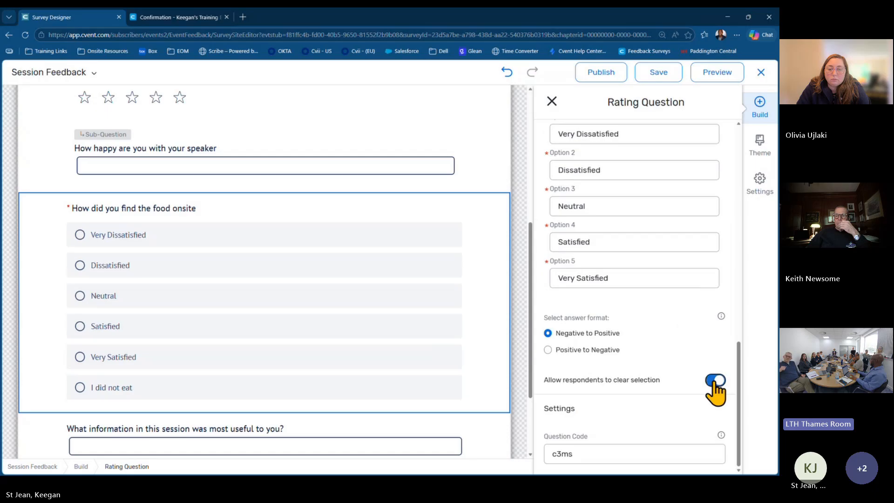
left_click_drag(556, 380, 654, 386)
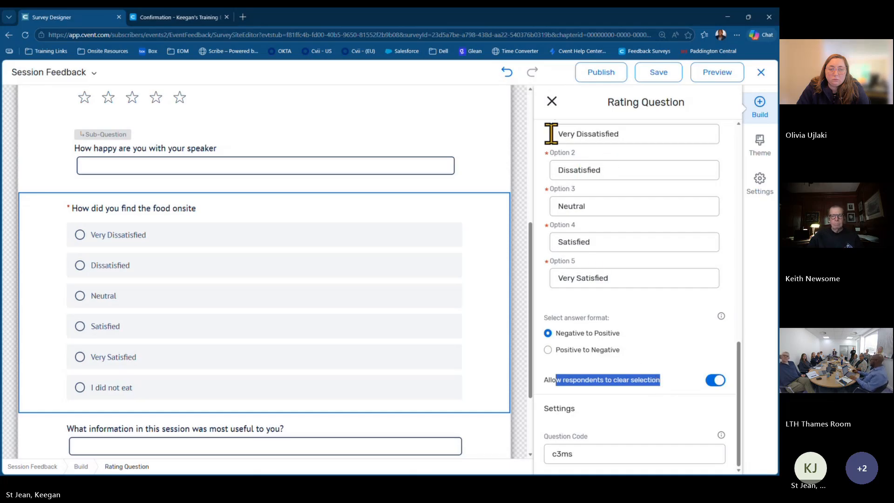
Save the current survey version, dismiss the notification and publish the survey.
left_click(653, 83)
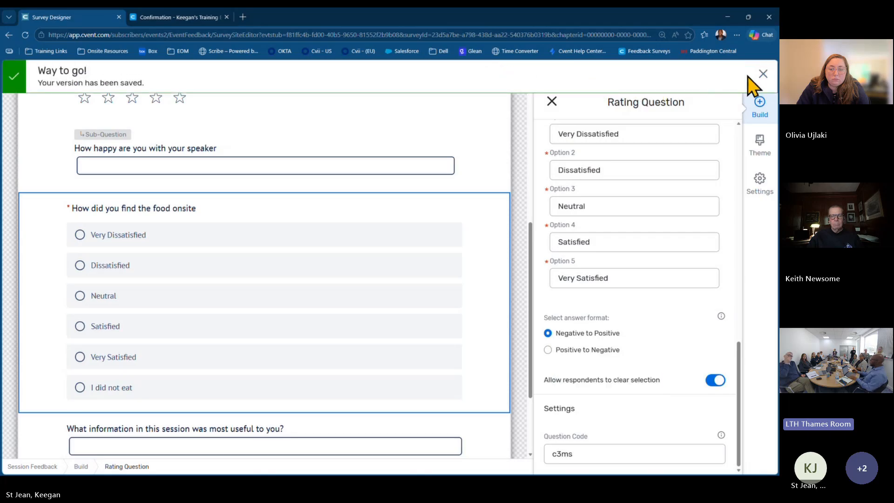
left_click(761, 74)
left_click(635, 80)
left_click(600, 81)
left_click(600, 81)
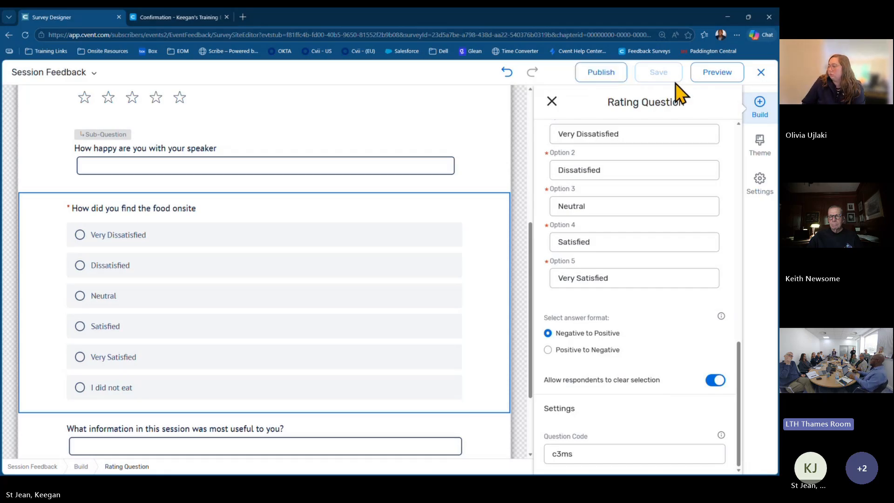
left_click(638, 85)
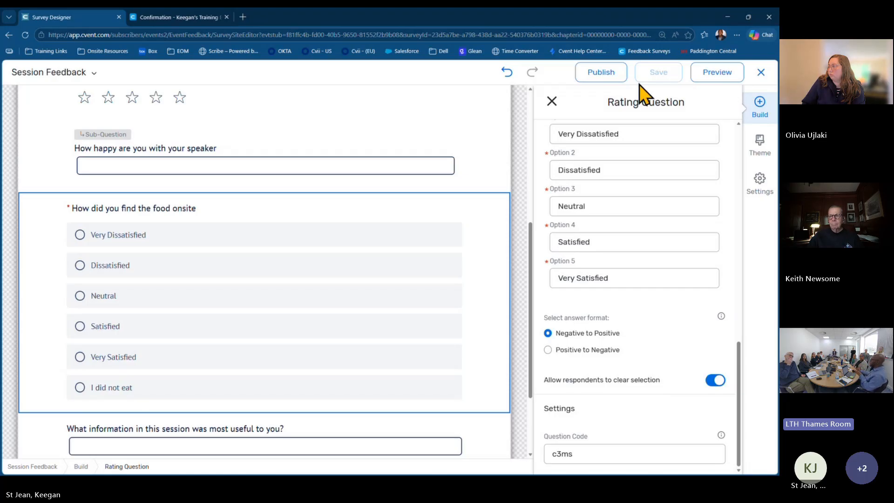
left_click(617, 80)
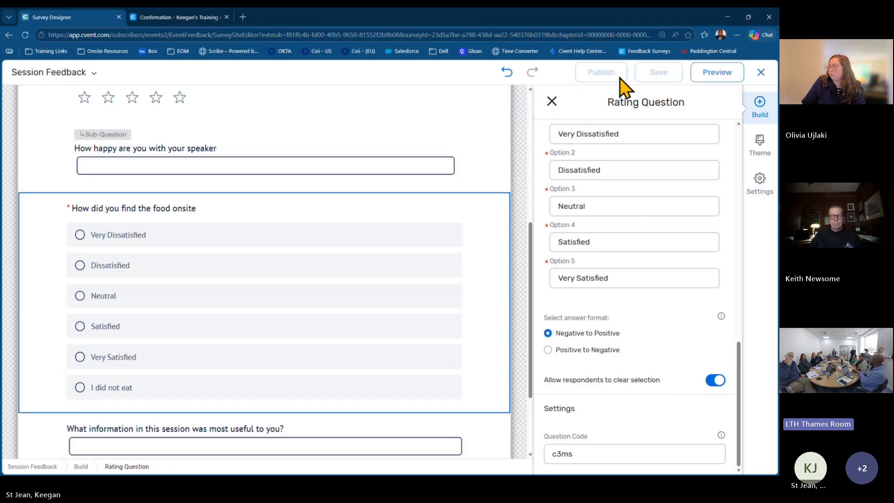
Close the Survey Designer and open the event's Event Emails page.
left_click(760, 73)
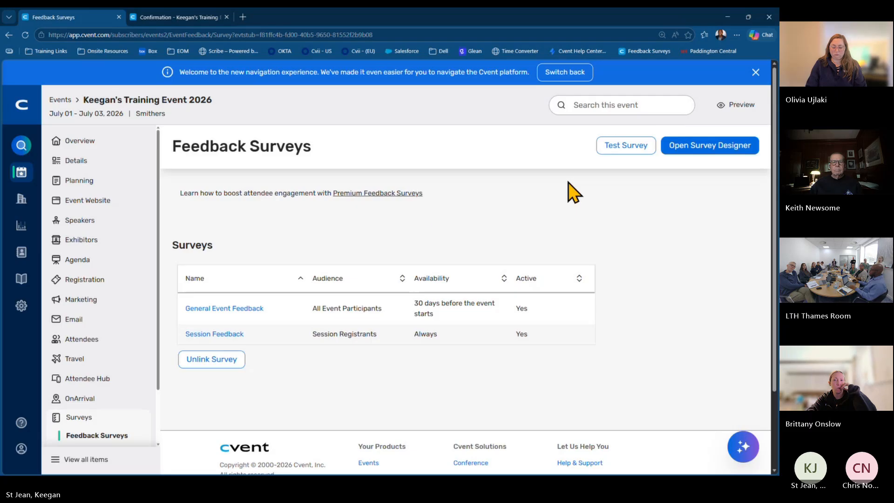
left_click(87, 323)
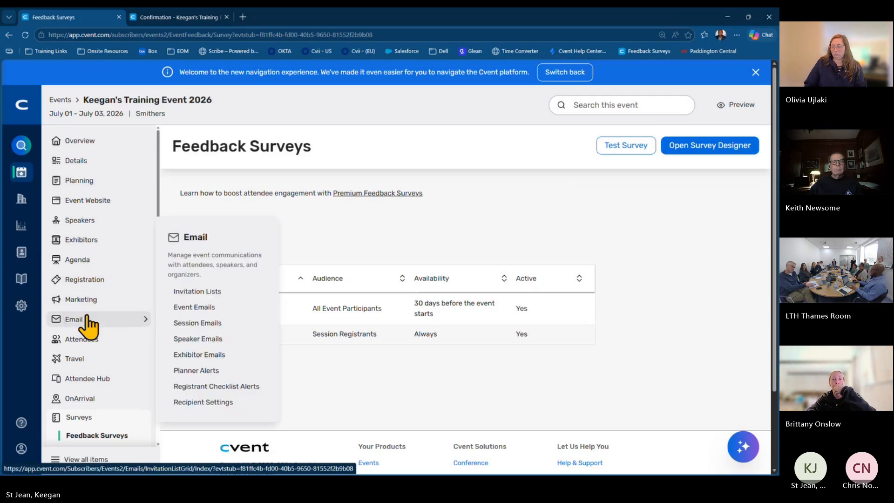
left_click(215, 309)
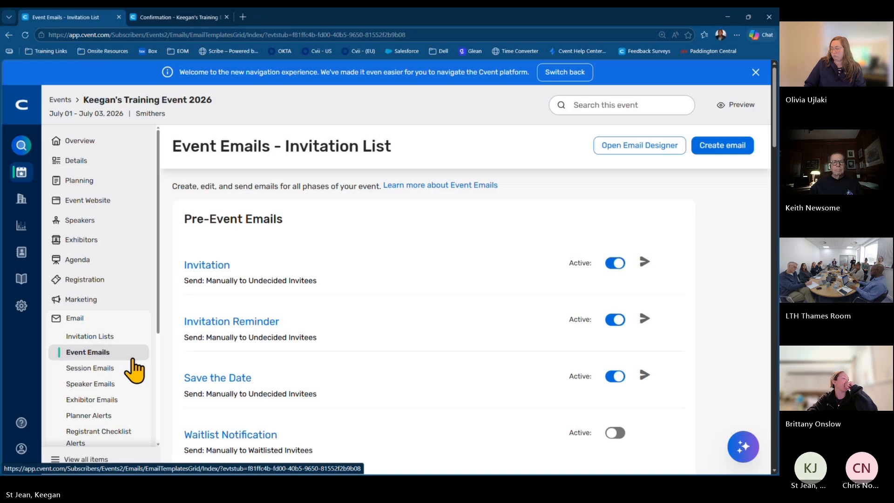
Examine the send method and recipient group of the listed event emails, including Invitation and Event Reminder.
left_click(133, 367)
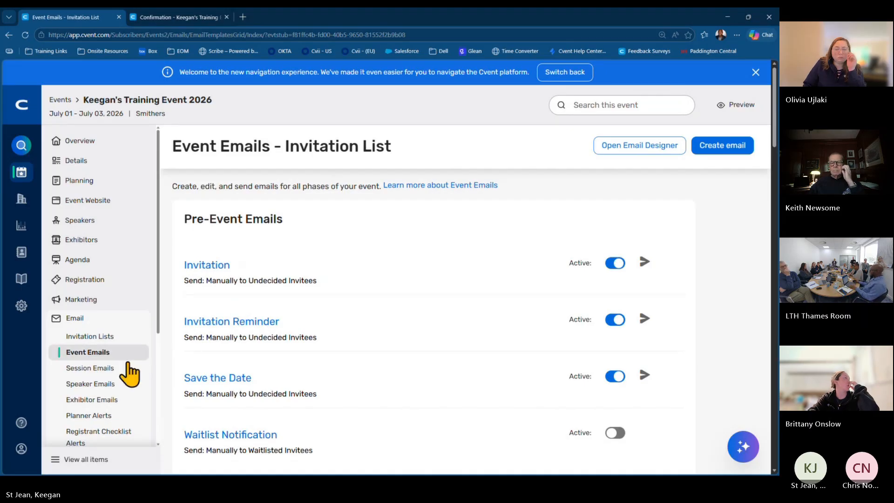
left_click(121, 414)
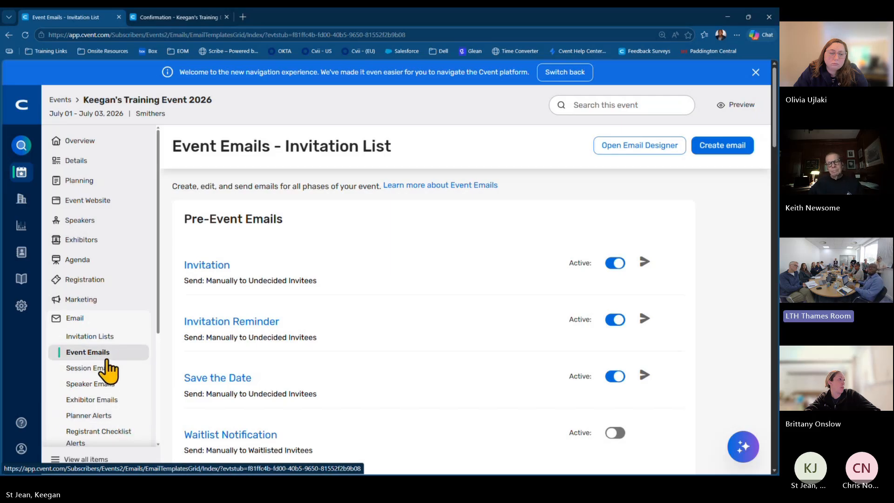
left_click(220, 266)
triple_click(224, 278)
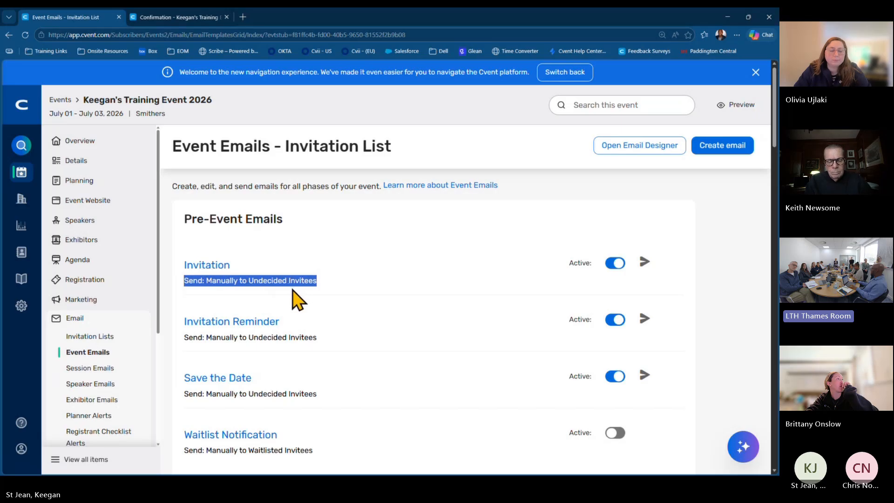
scroll(302, 299, "down", 6)
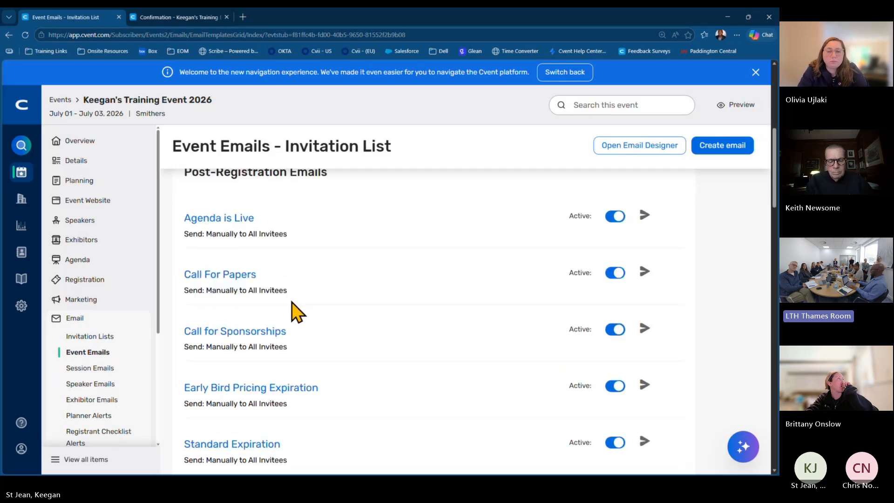
scroll(292, 303, "down", 5)
scroll(291, 303, "down", 2)
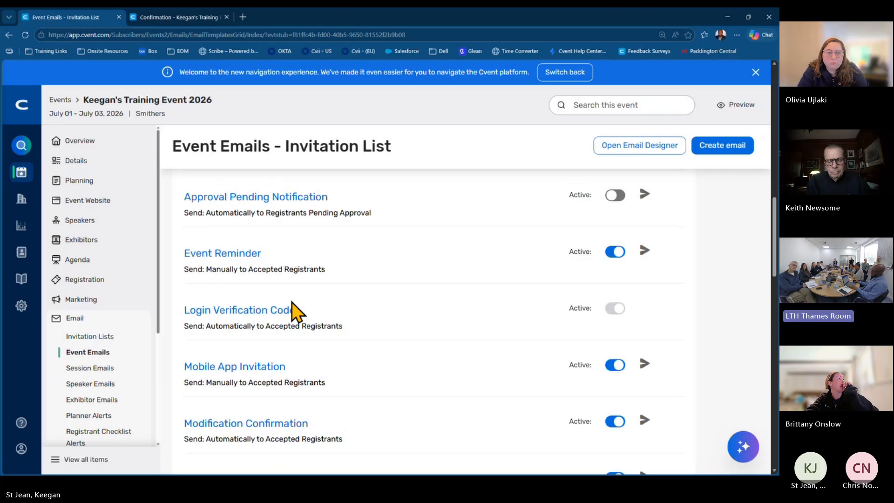
triple_click(271, 270)
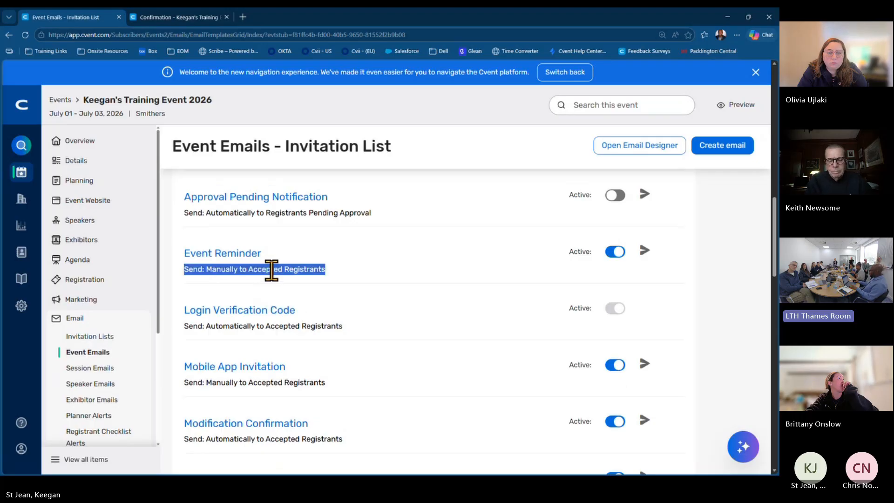
left_click(252, 270)
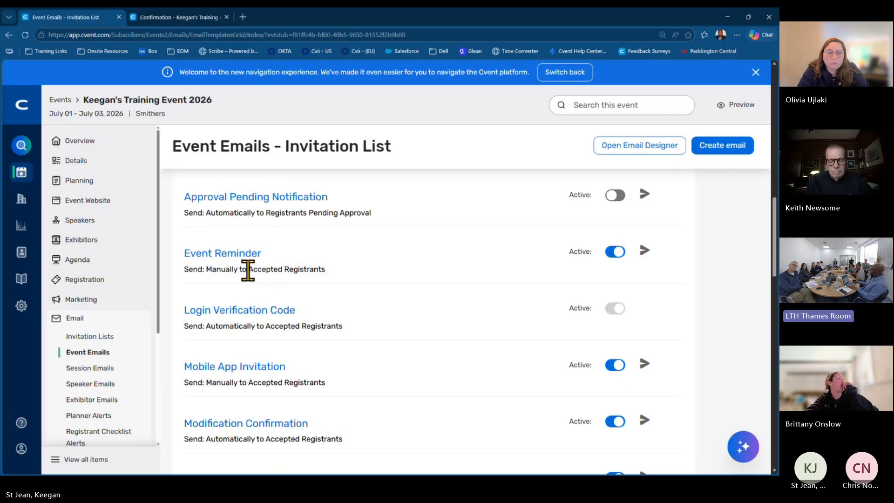
left_click_drag(321, 270, 255, 270)
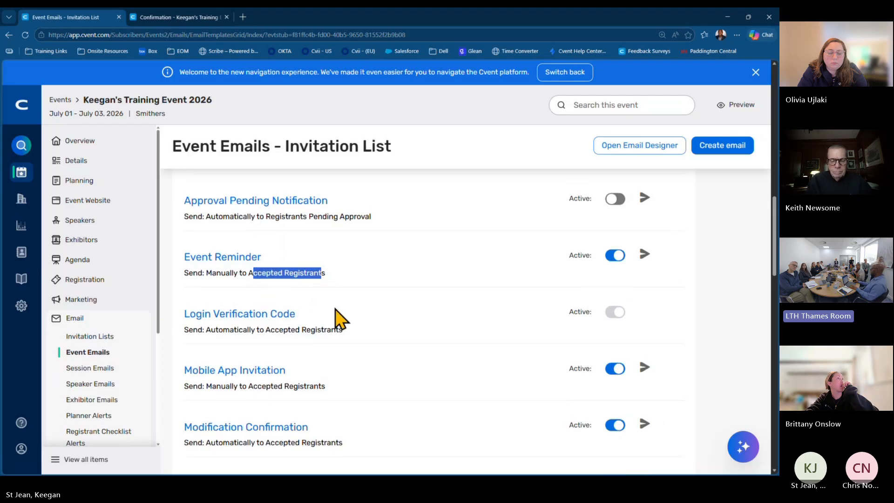
scroll(337, 319, "up", 10)
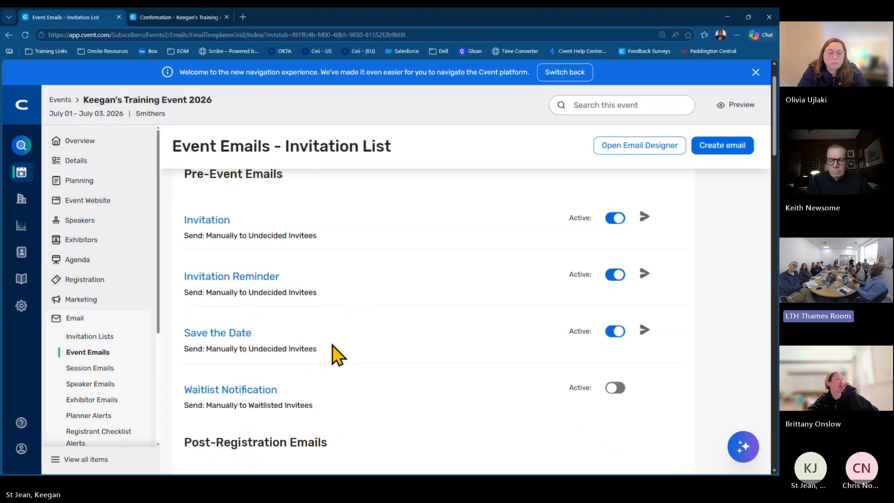
Send the Invitation email manually to the first listed invitee and close the email's details.
left_click(644, 217)
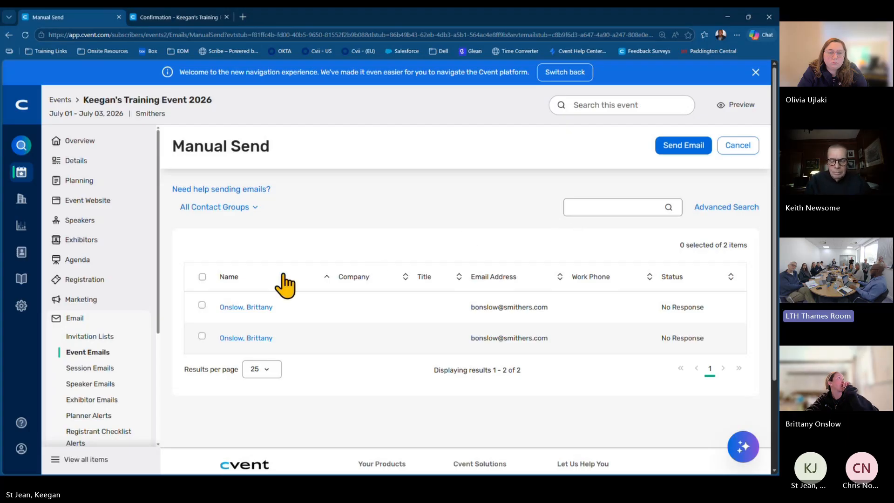
left_click(202, 305)
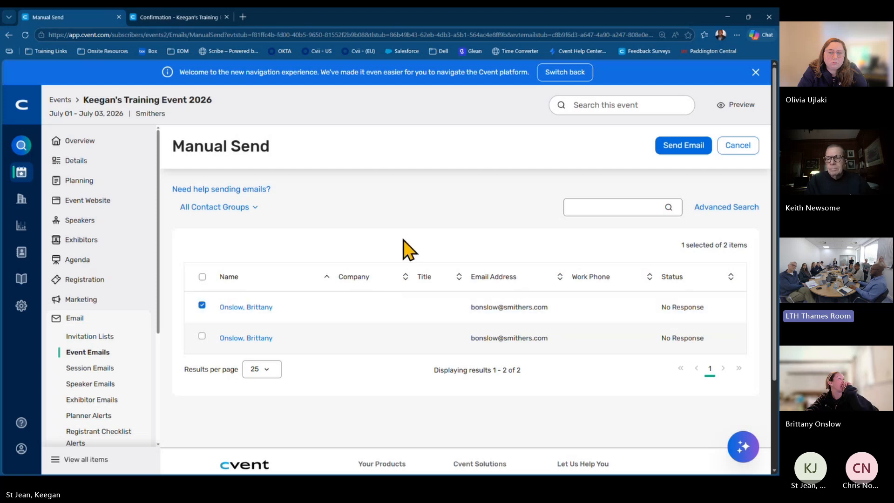
left_click(669, 151)
left_click(502, 326)
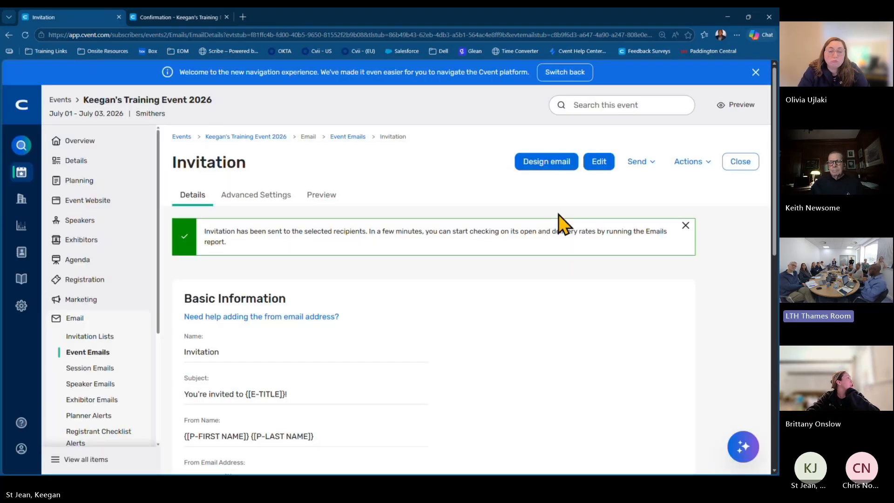
left_click(743, 163)
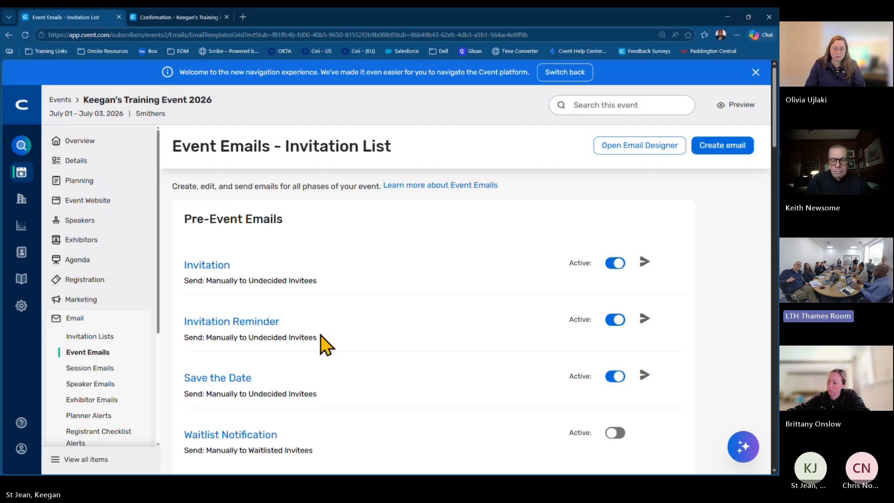
Search the Invitation's manual send list for only those invitees who have not received the email in the last 6 months.
left_click(645, 263)
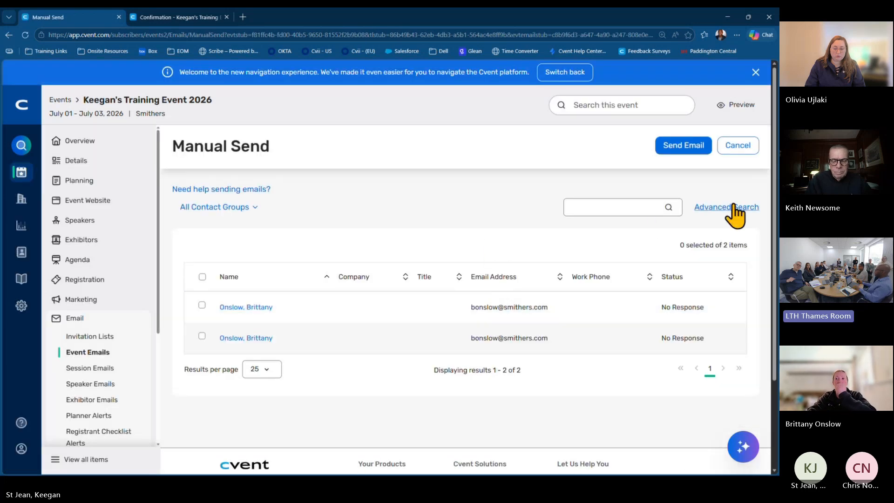
left_click(735, 208)
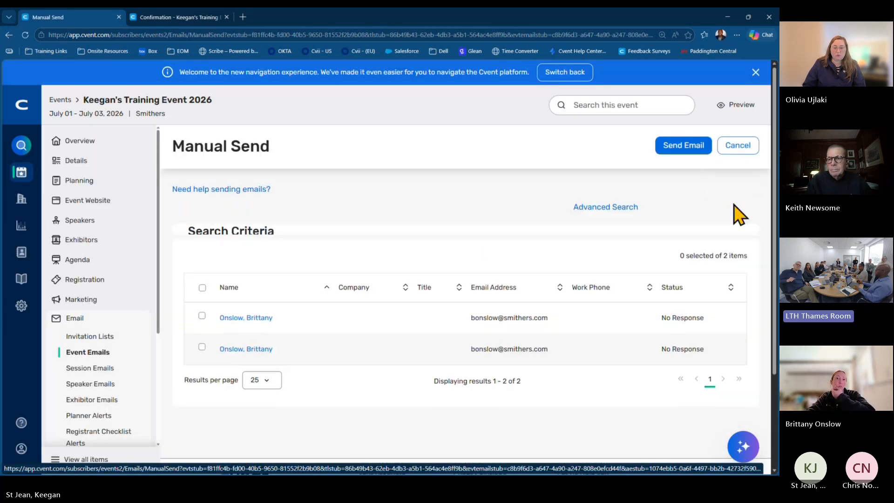
left_click(192, 286)
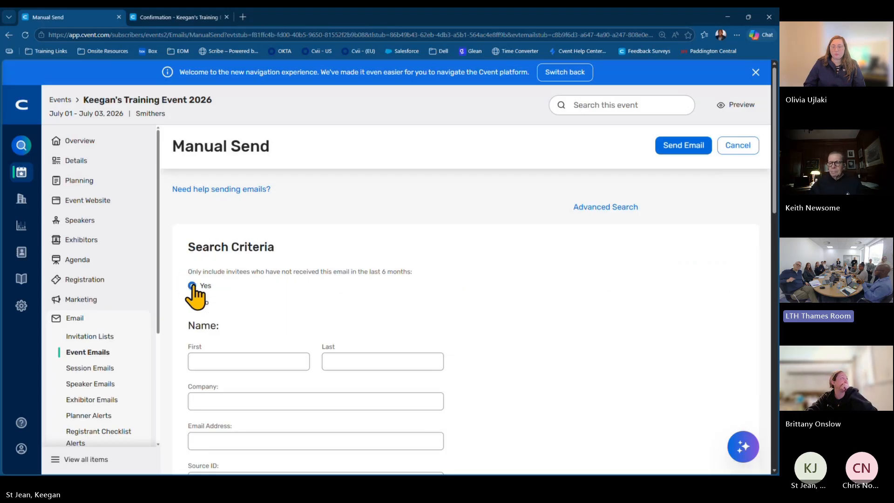
scroll(553, 285, "down", 10)
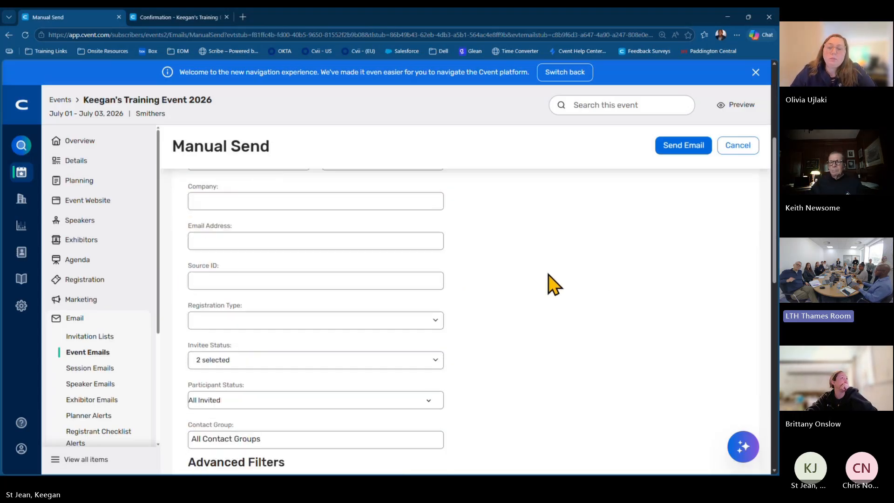
left_click(631, 394)
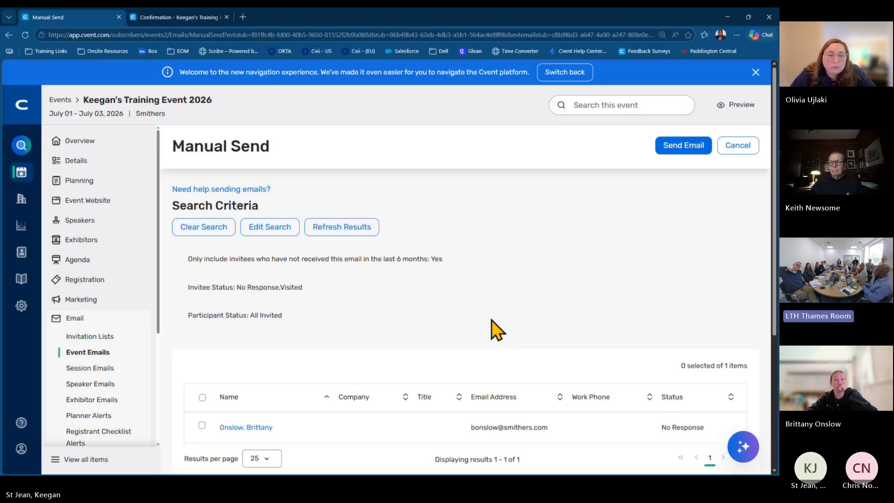
Review the filtered invitee results and clear the search criteria from the manual send list.
scroll(491, 321, "down", 2)
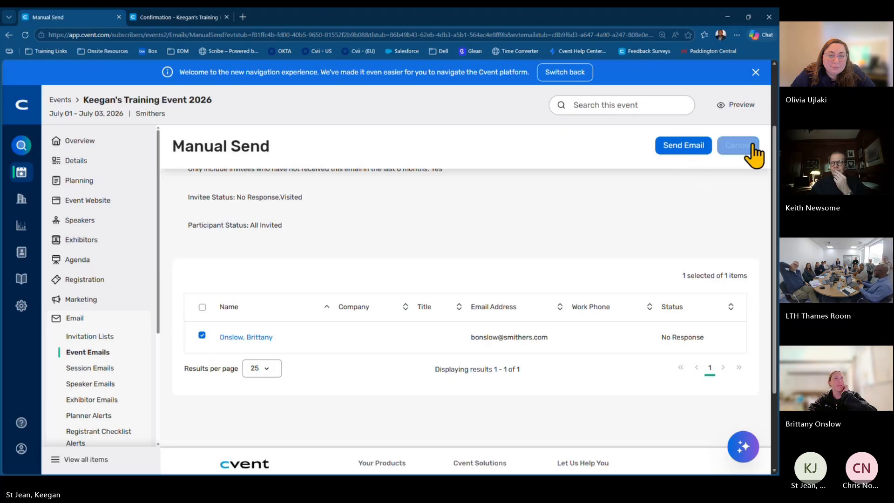
scroll(402, 253, "up", 2)
left_click(201, 227)
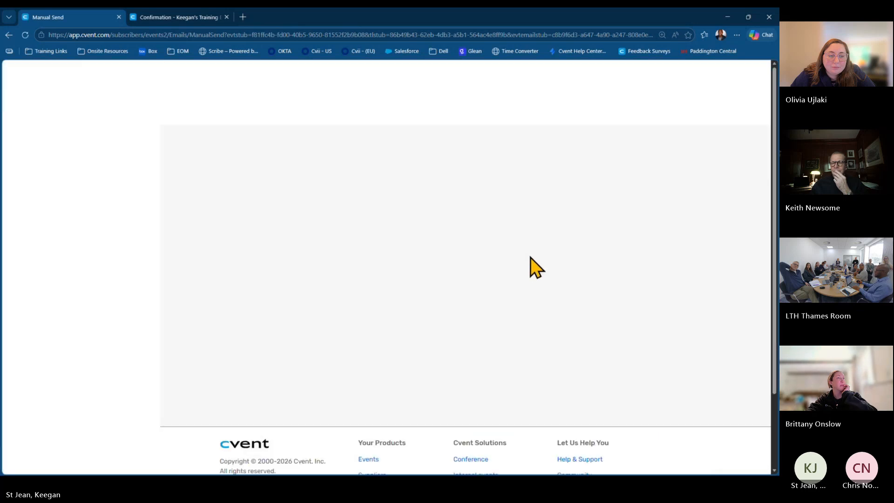
left_click(338, 332)
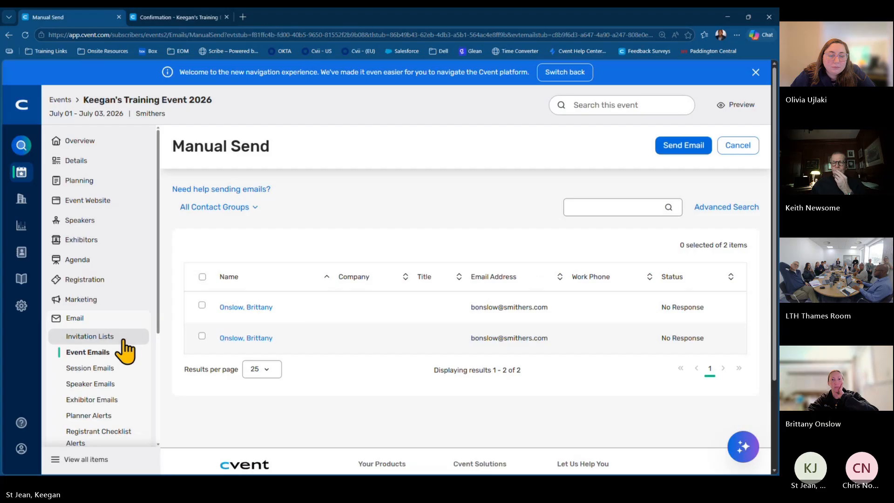
Return to Event Emails, open the Invitation email and put its details into edit mode.
left_click(97, 358)
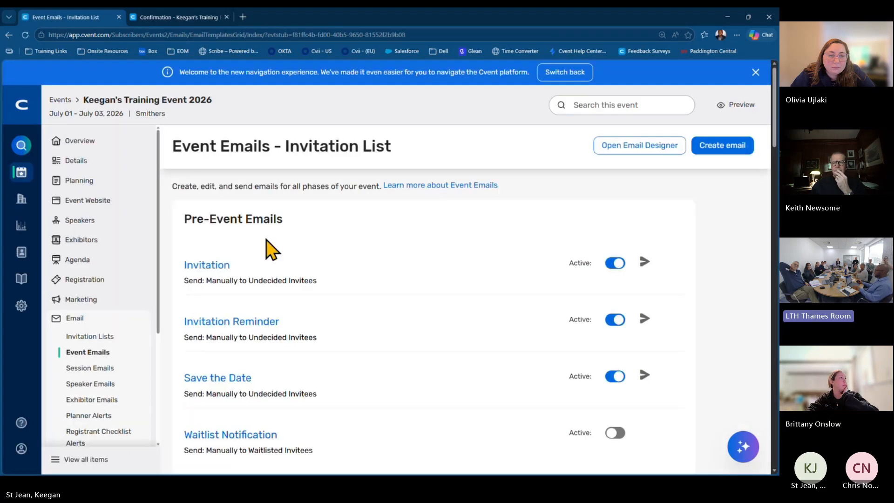
left_click(200, 267)
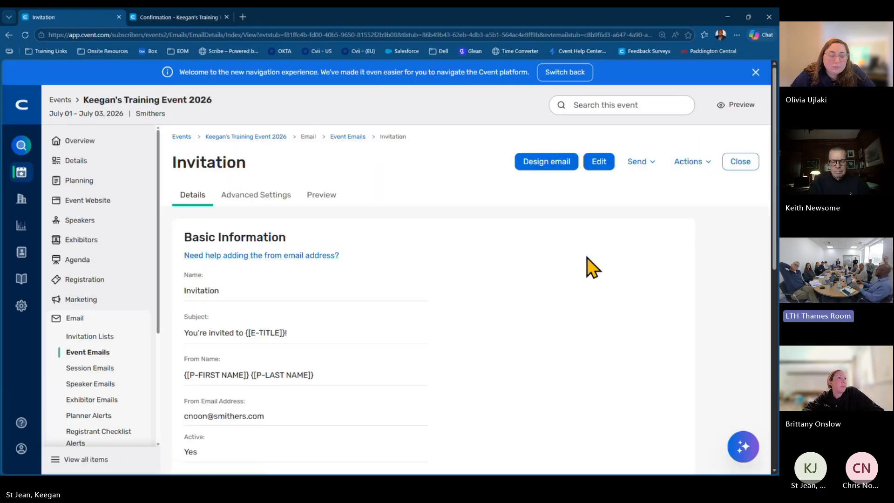
left_click(589, 171)
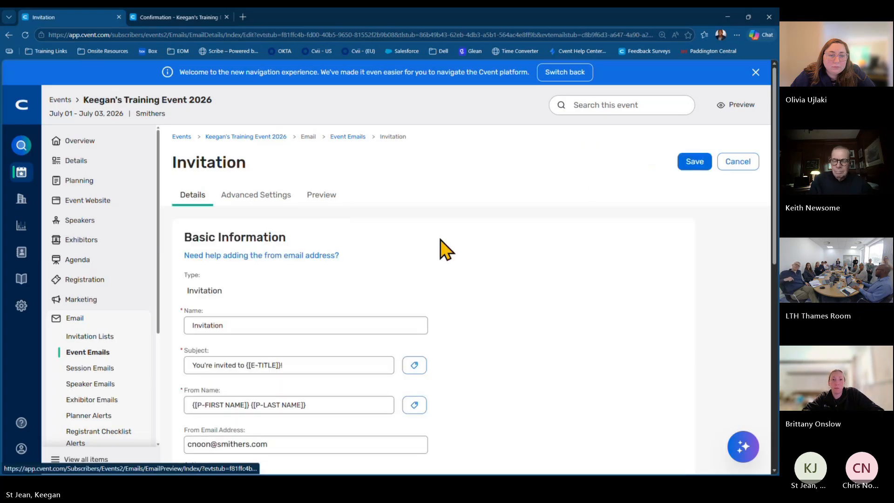
Examine the Invitation email's name and subject in Basic Information, highlighting the {[E-TITLE]} data tag in the subject.
scroll(488, 270, "down", 3)
scroll(492, 246, "up", 1)
left_click_drag(235, 233, 189, 231)
left_click(641, 271)
left_click_drag(301, 275, 195, 278)
left_click(312, 278)
scroll(309, 285, "up", 3)
scroll(385, 285, "down", 2)
left_click_drag(405, 263, 333, 267)
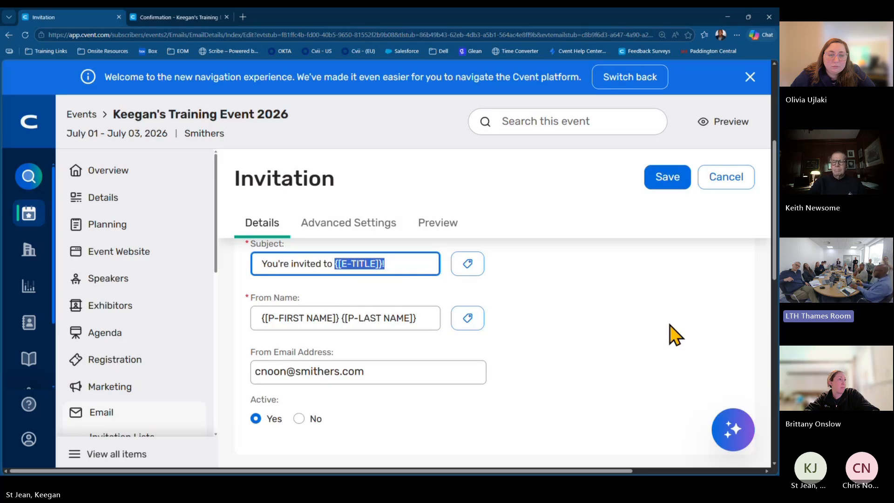
key("alt+Tab")
key("alt+Tab")
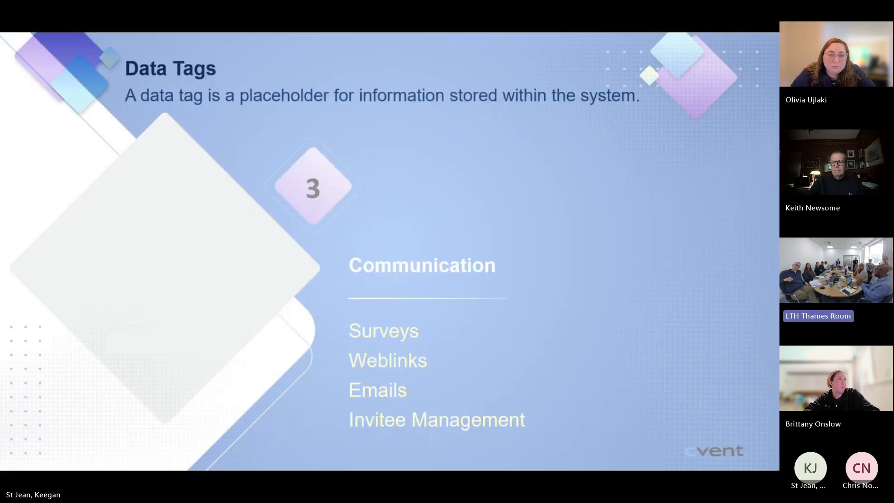
key("Right")
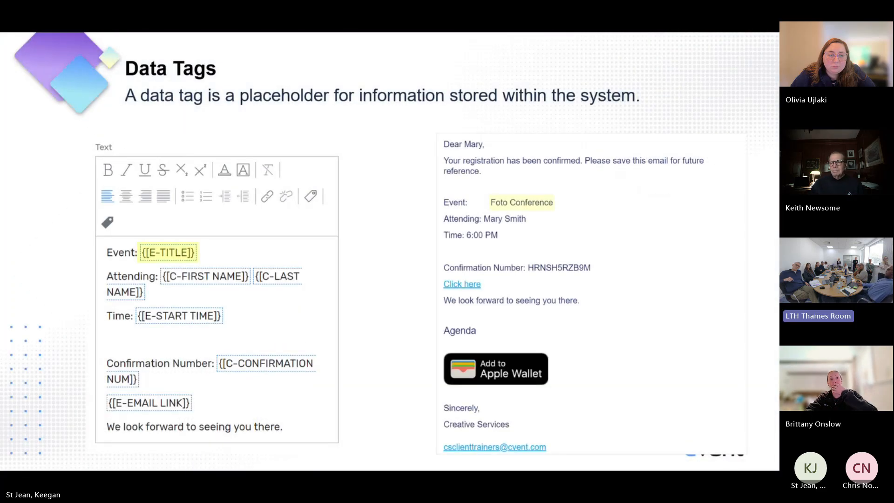
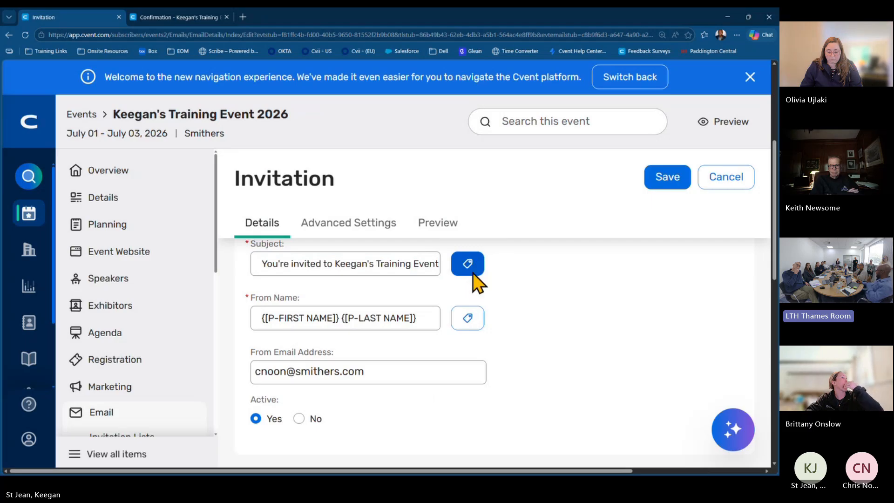
Browse the subject's data tags under Favorite Tags, Recently Used Tags and Contact, and close the selection without inserting any.
left_click(242, 247)
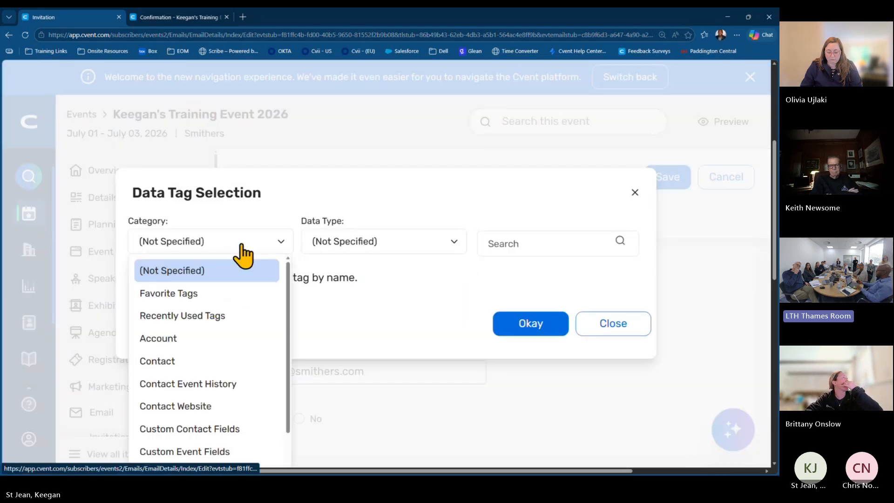
left_click(219, 297)
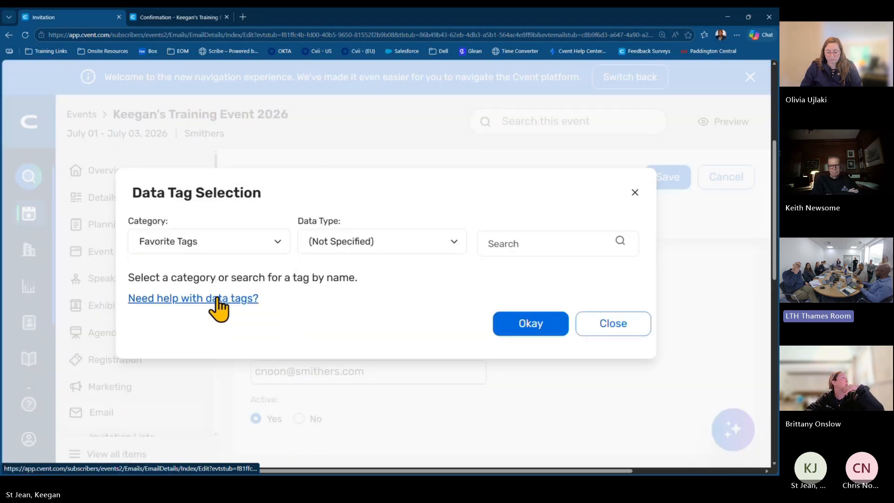
left_click(272, 246)
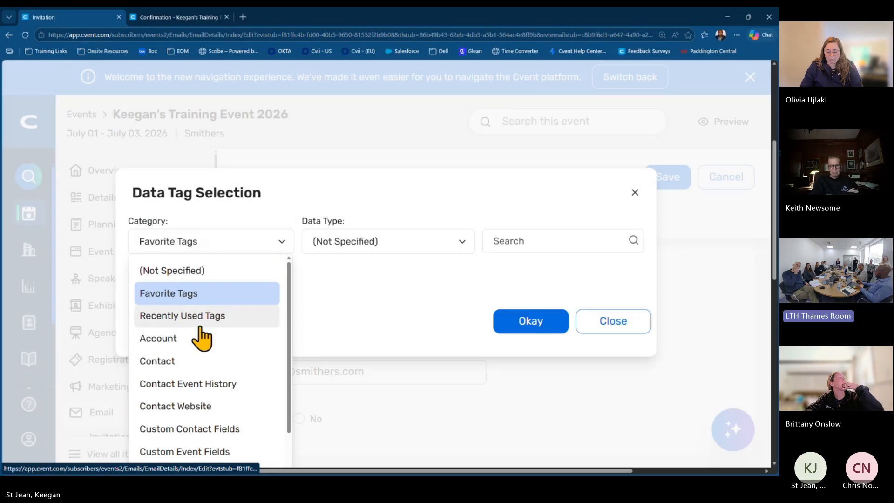
left_click(201, 323)
left_click(275, 246)
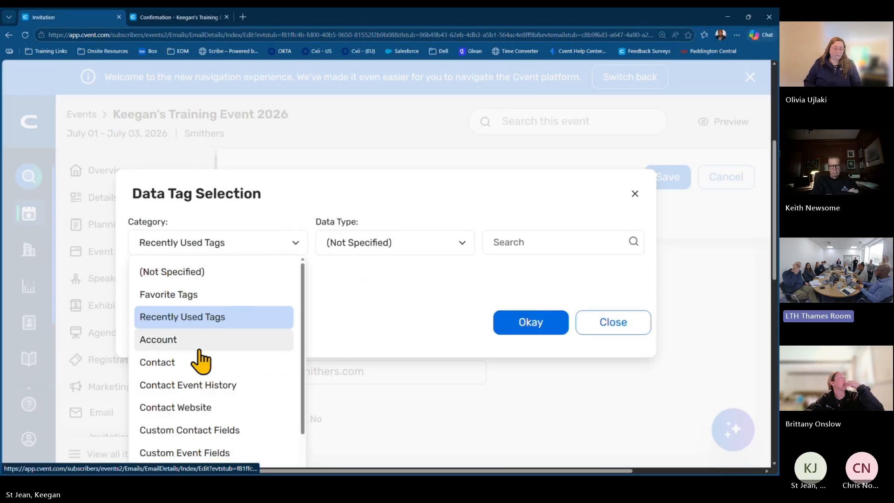
left_click(194, 370)
scroll(436, 319, "down", 3)
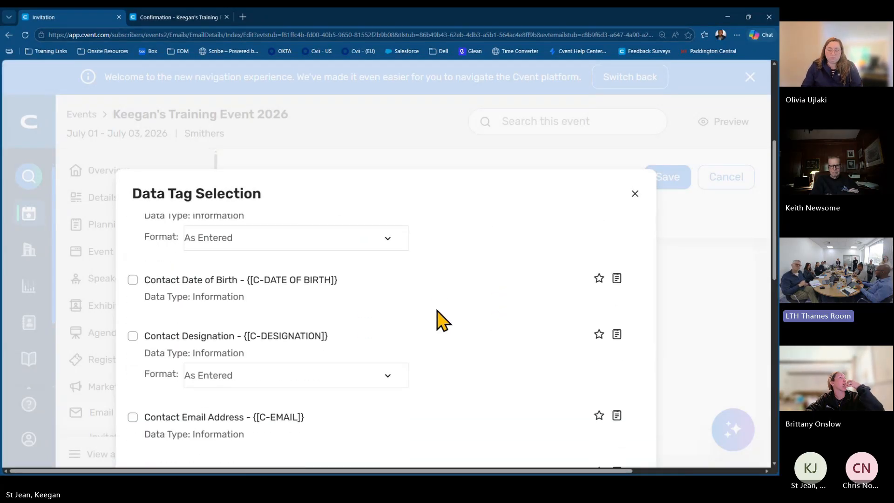
scroll(445, 318, "down", 6)
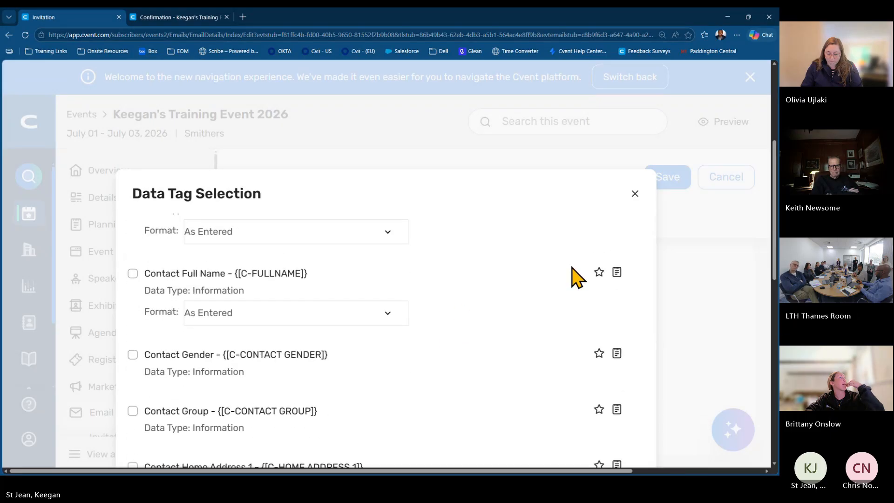
left_click(634, 193)
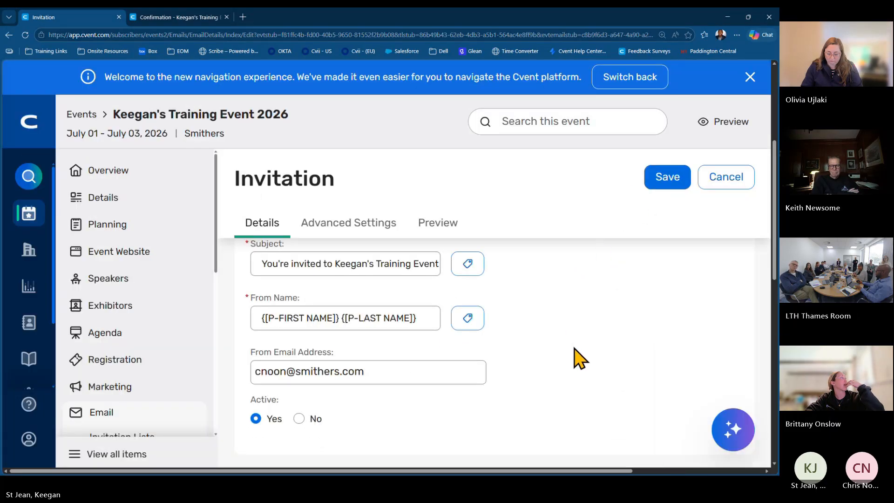
Try scheduling the Invitation at a specific date and time, check the time zone options, and cancel the edit.
scroll(577, 360, "down", 2)
key("ctrl+minus")
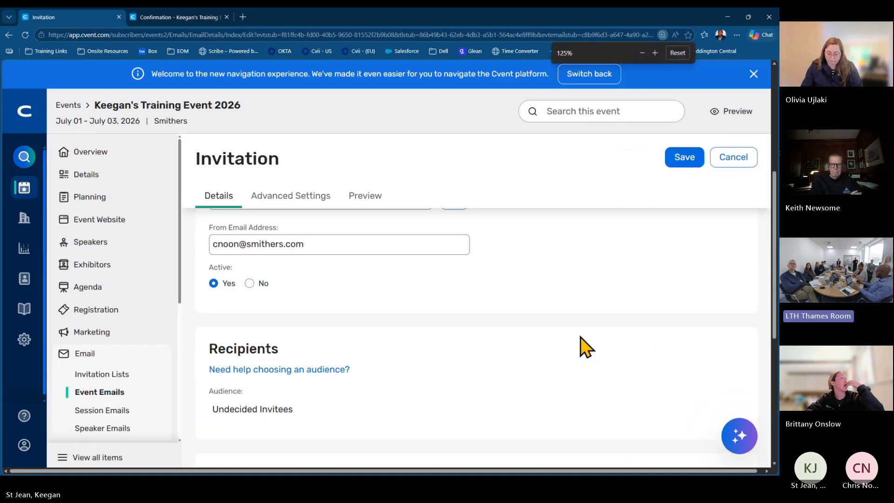
key("ctrl+minus")
scroll(439, 305, "down", 2)
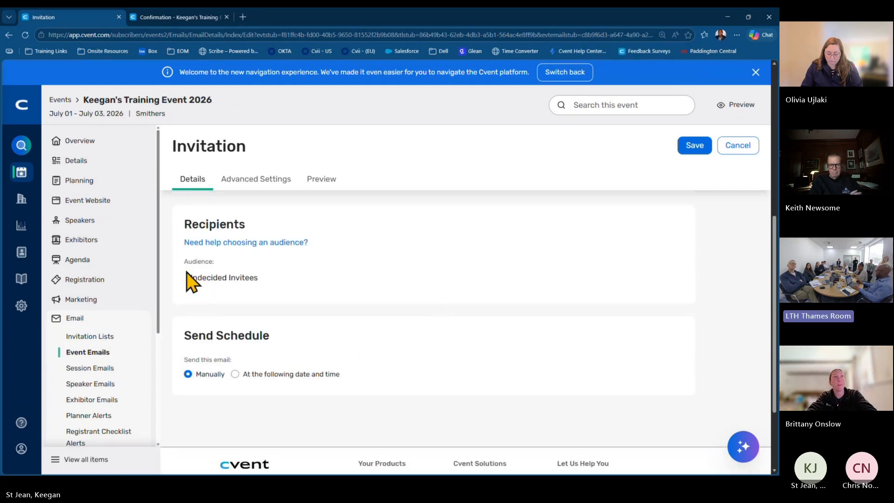
left_click(209, 375)
left_click(235, 374)
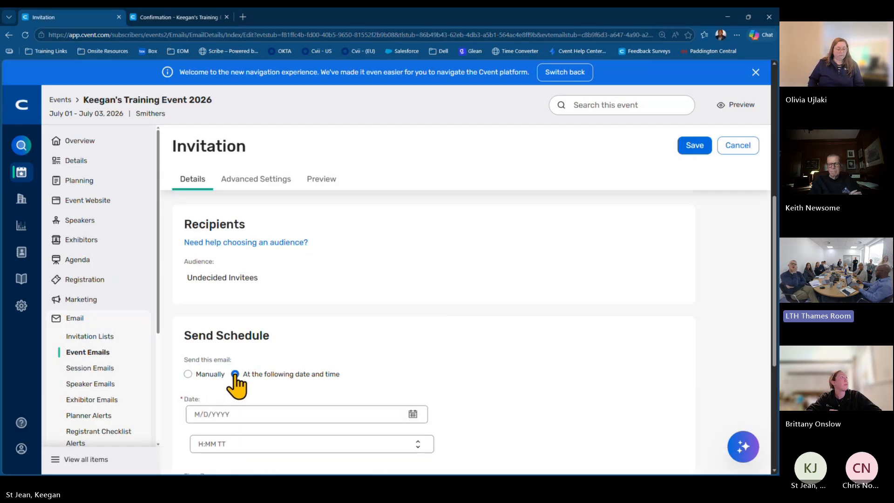
scroll(547, 298, "down", 4)
left_click(291, 311)
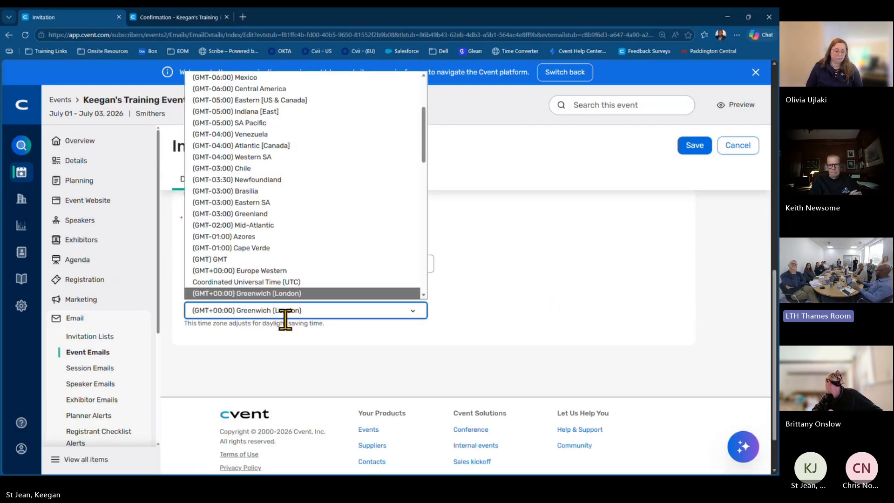
left_click(286, 349)
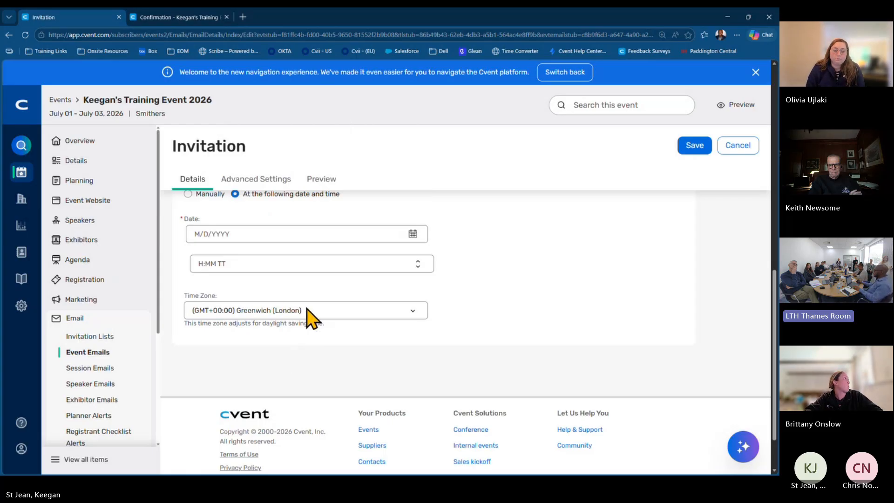
scroll(310, 319, "up", 5)
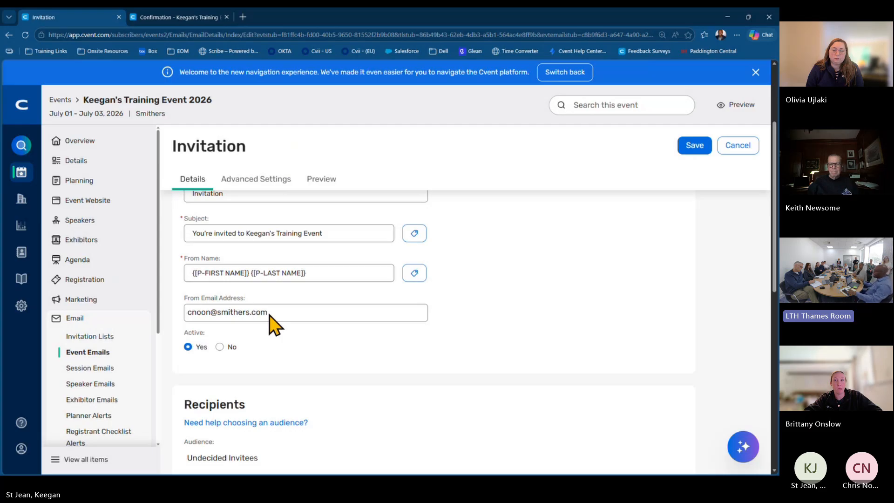
left_click(740, 149)
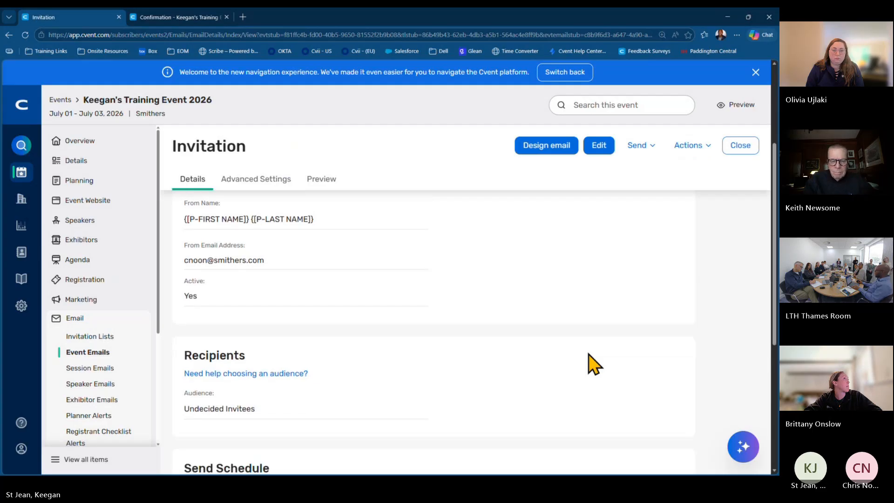
Open the Invitation in the email designer and switch to the Registration Confirmation email.
left_click(534, 152)
left_click(534, 153)
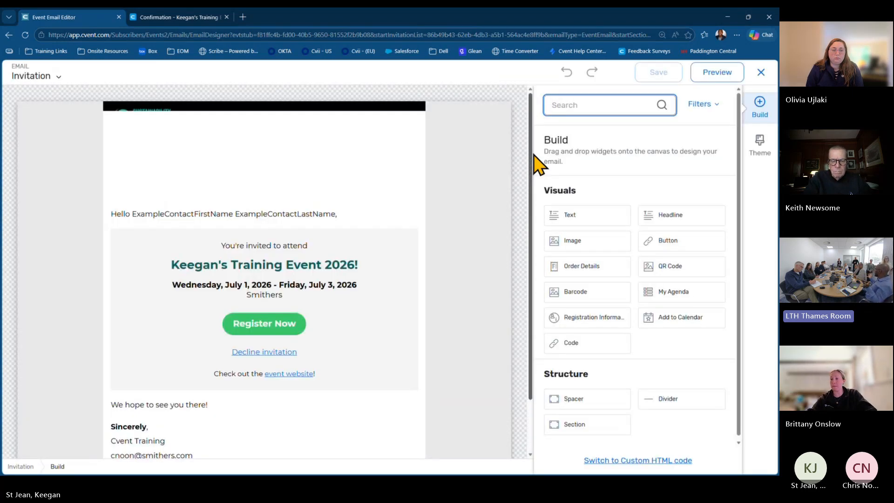
left_click(50, 73)
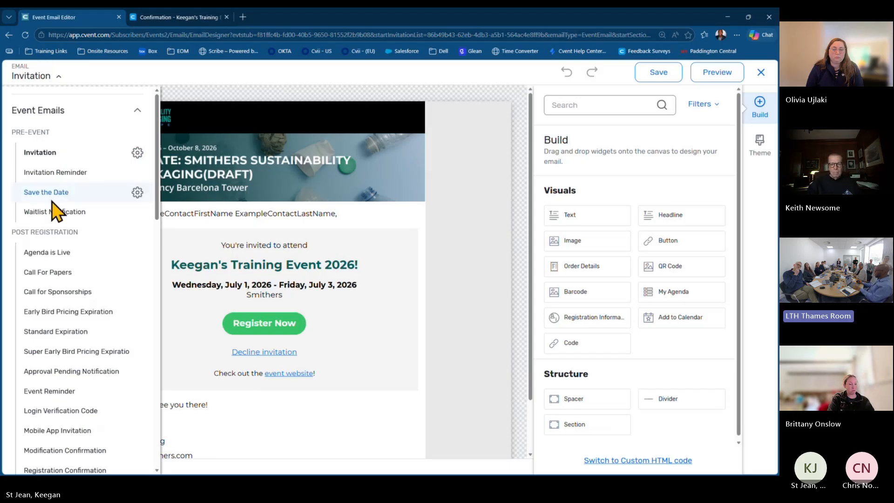
scroll(56, 209, "down", 3)
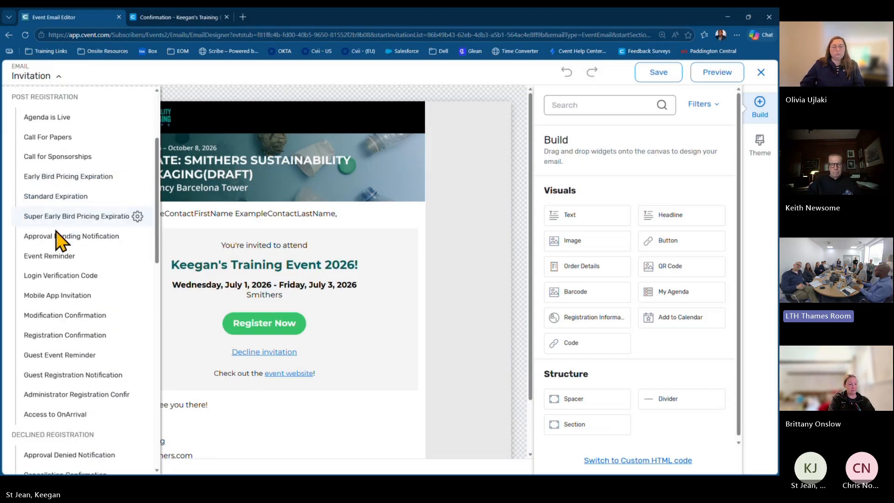
left_click(72, 335)
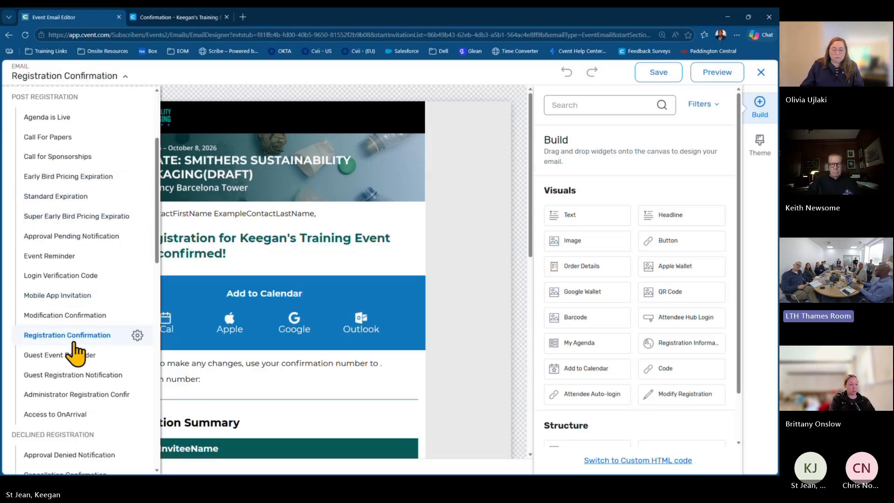
left_click(522, 163)
Preview the Registration Confirmation email in desktop, tablet and mobile layouts, and return to the designer.
scroll(522, 163, "down", 5)
scroll(522, 163, "up", 5)
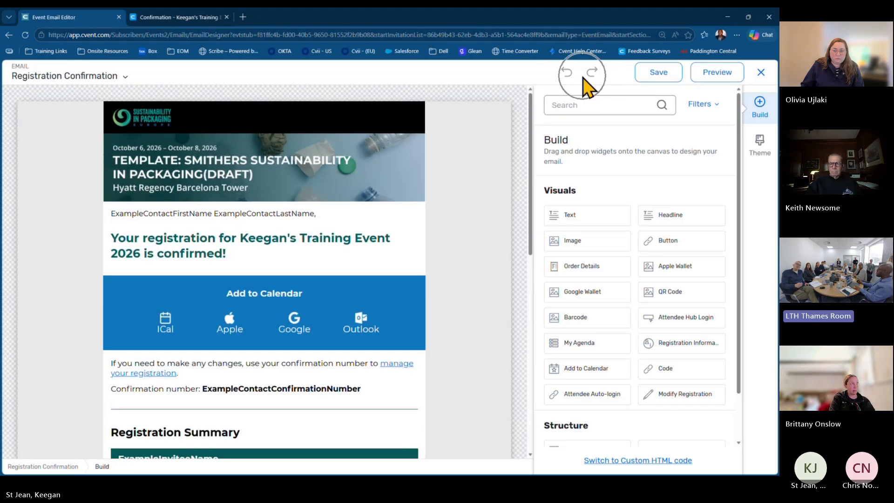
left_click(697, 79)
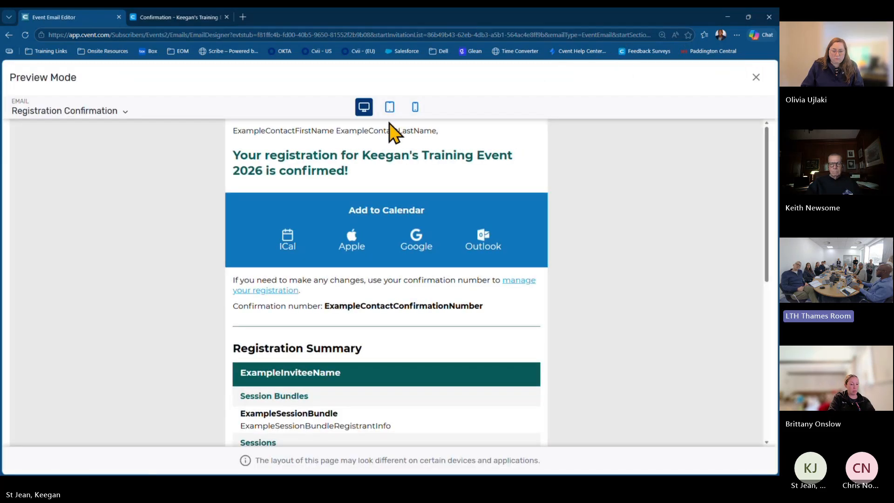
left_click(389, 108)
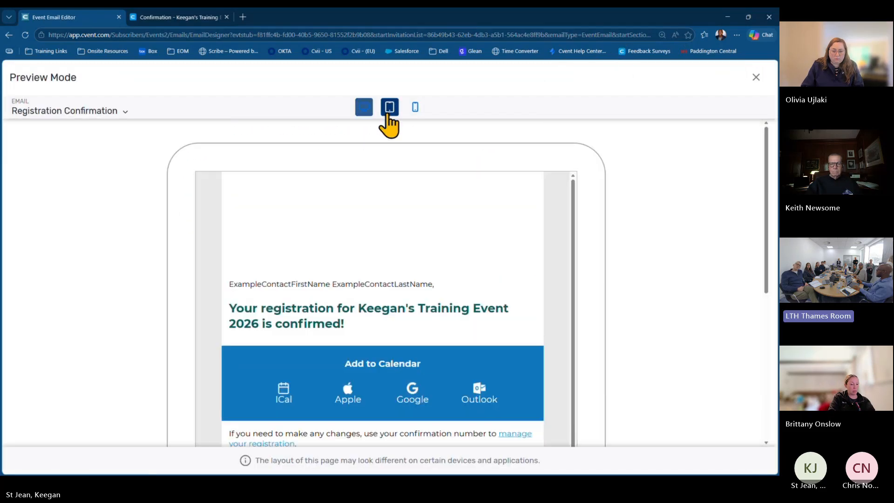
left_click(421, 114)
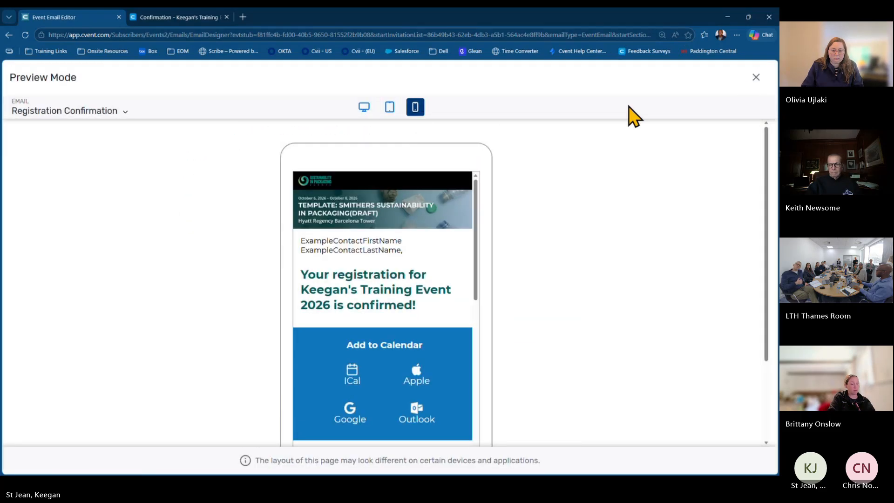
left_click(756, 77)
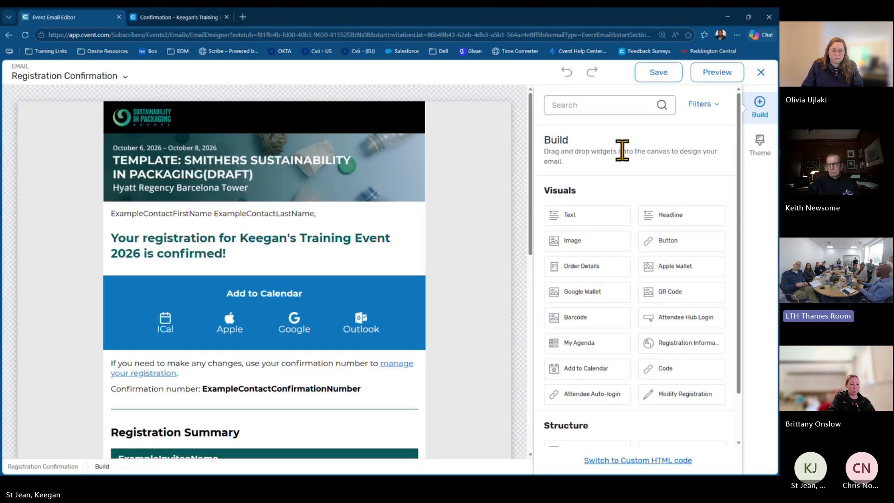
Check the theme settings and the available build widgets, and examine the Registration Confirmation's content from header to footer.
left_click(759, 152)
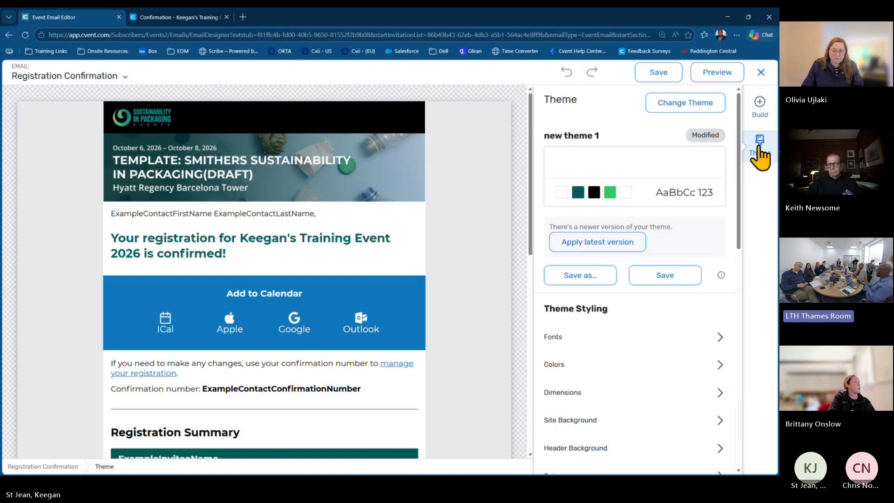
left_click(756, 111)
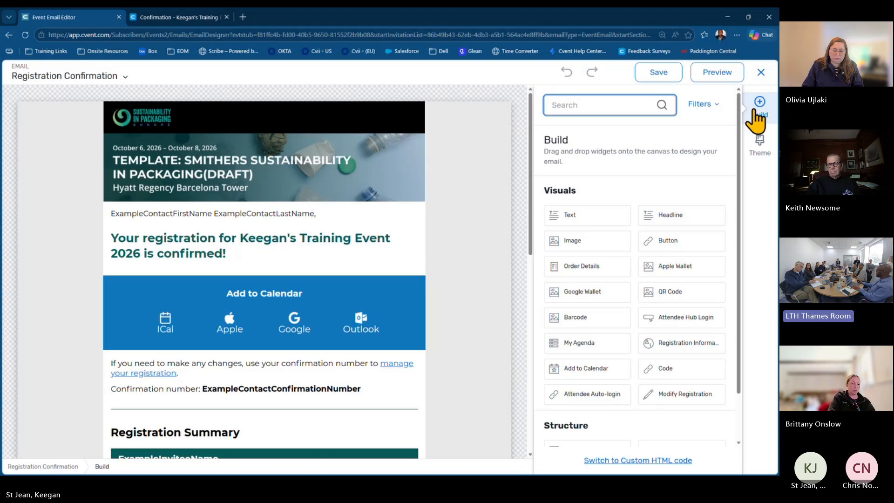
scroll(318, 275, "down", 1)
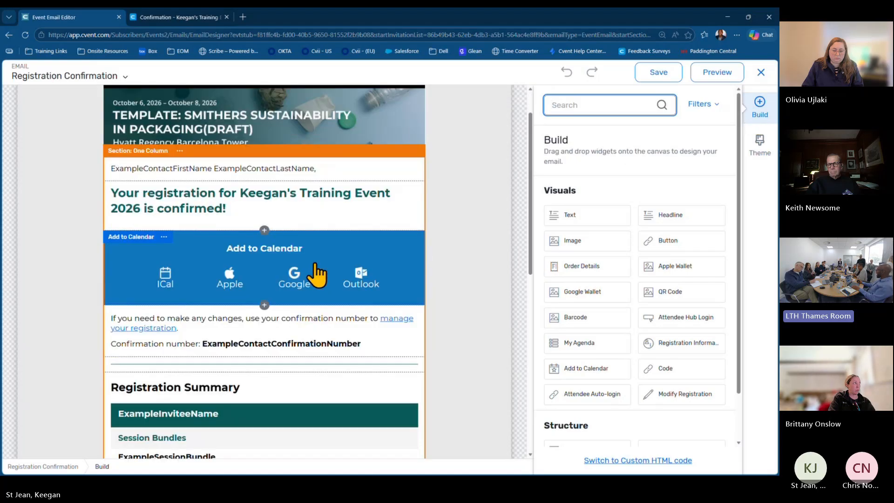
scroll(299, 223, "down", 4)
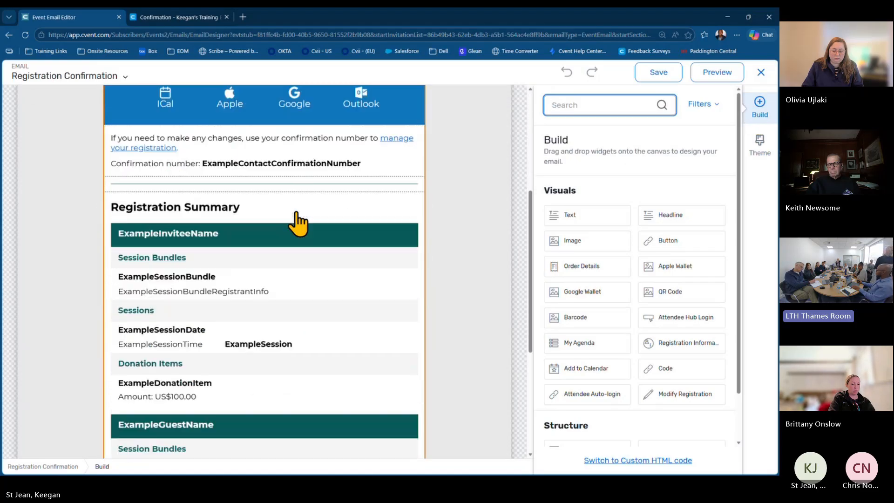
scroll(299, 223, "down", 5)
scroll(298, 221, "up", 10)
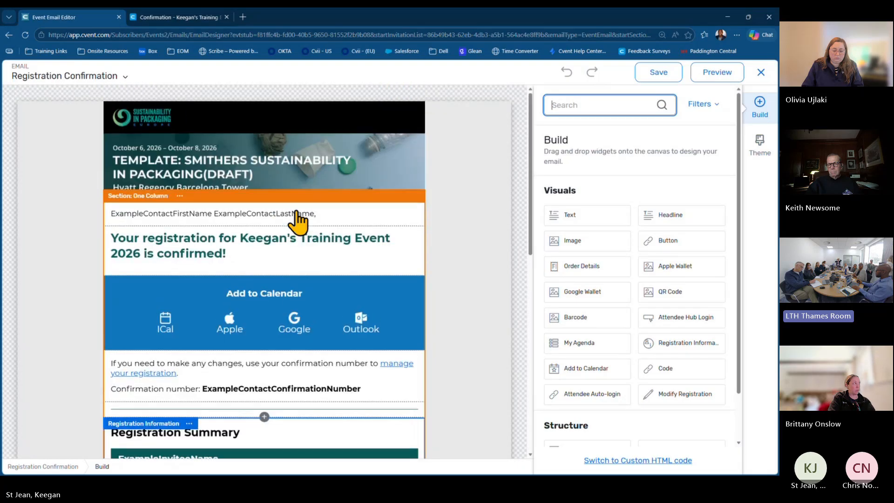
key("ctrl")
key("ctrl")
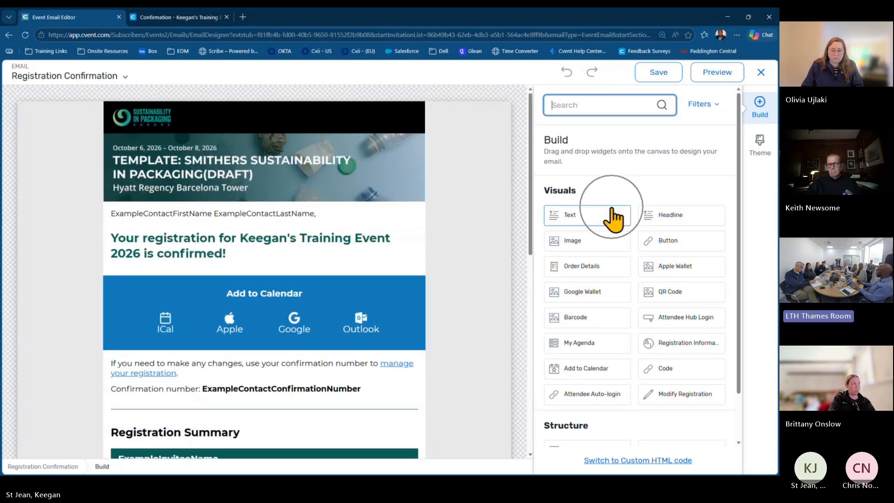
Insert a left-aligned text block above Add to Calendar reading "We are looking forward to having you at the event this year!".
left_click_drag(607, 213, 258, 276)
left_click_drag(632, 280, 540, 294)
left_click(552, 255)
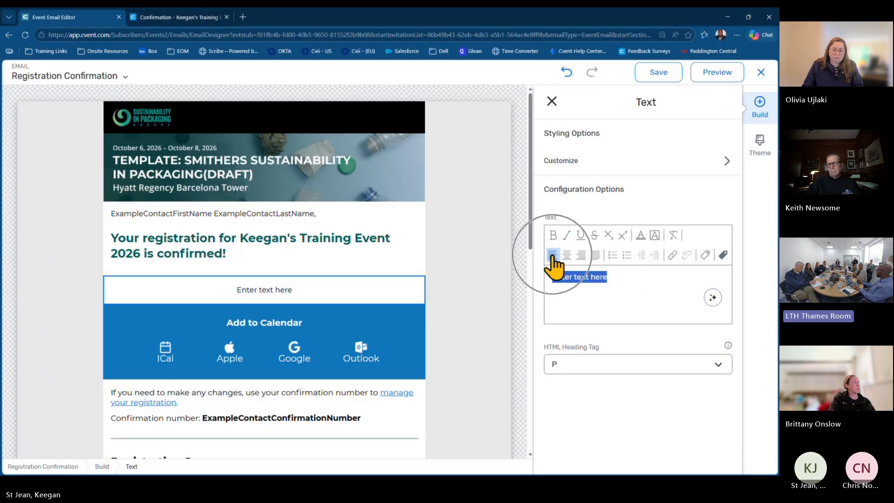
type("W")
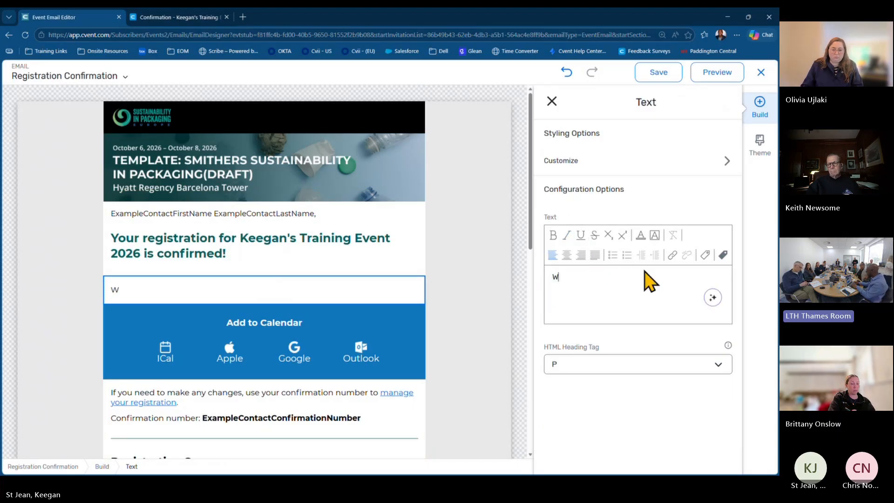
type("e are looking forward to having you a")
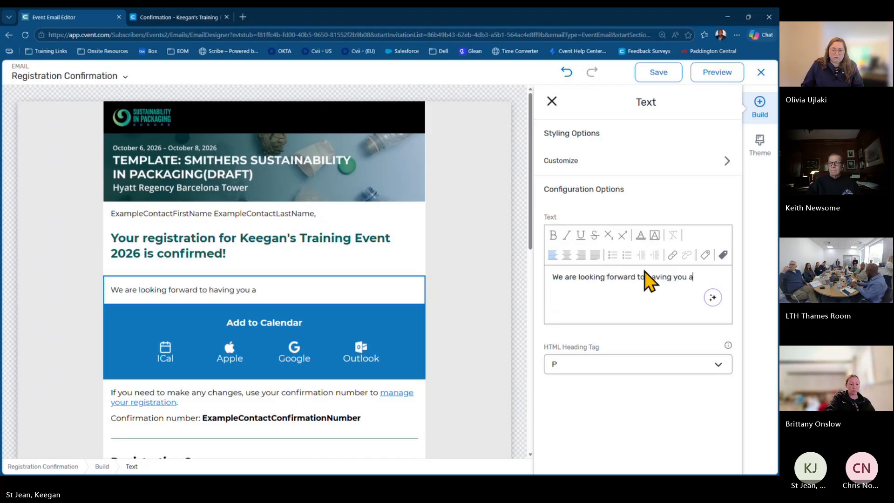
type("t the event this yeare")
key("BackSpace")
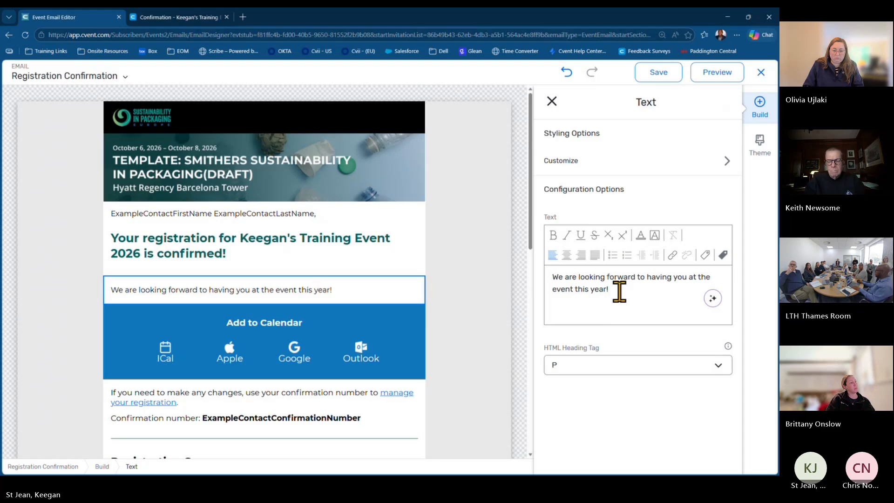
left_click(523, 189)
Try out the guest and session display settings of the Registration Summary block, hiding the sessions and showing them again.
scroll(325, 215, "down", 15)
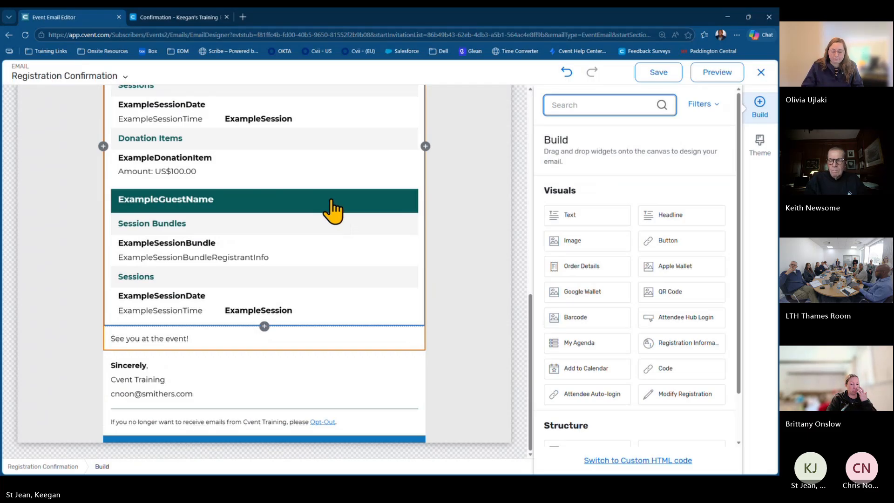
left_click(332, 210)
scroll(332, 210, "up", 3)
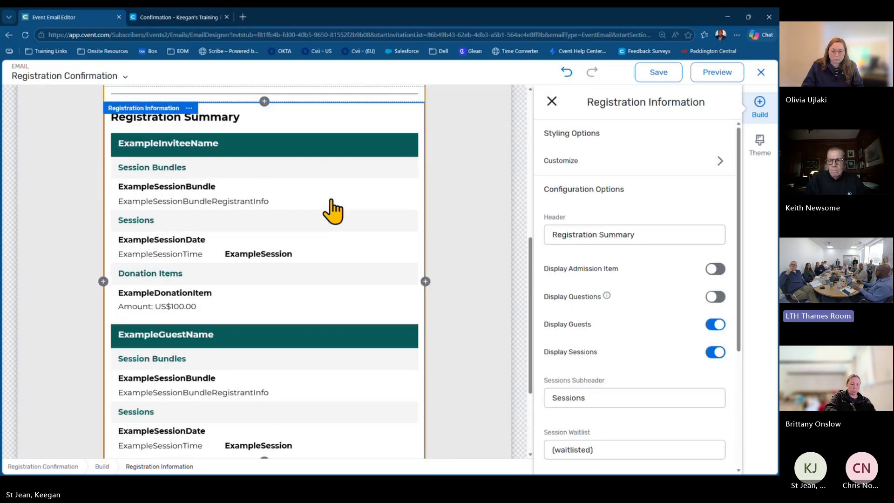
scroll(245, 277, "down", 1)
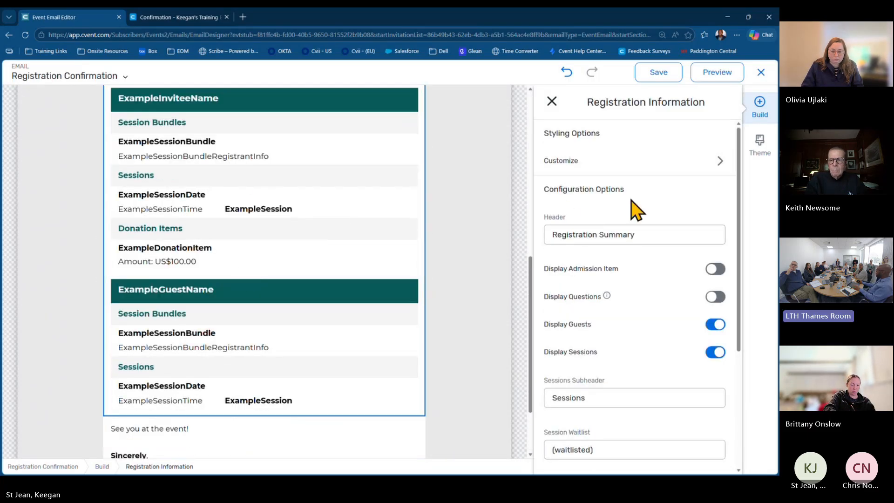
scroll(650, 228, "down", 2)
left_click(715, 234)
left_click(715, 233)
left_click(715, 261)
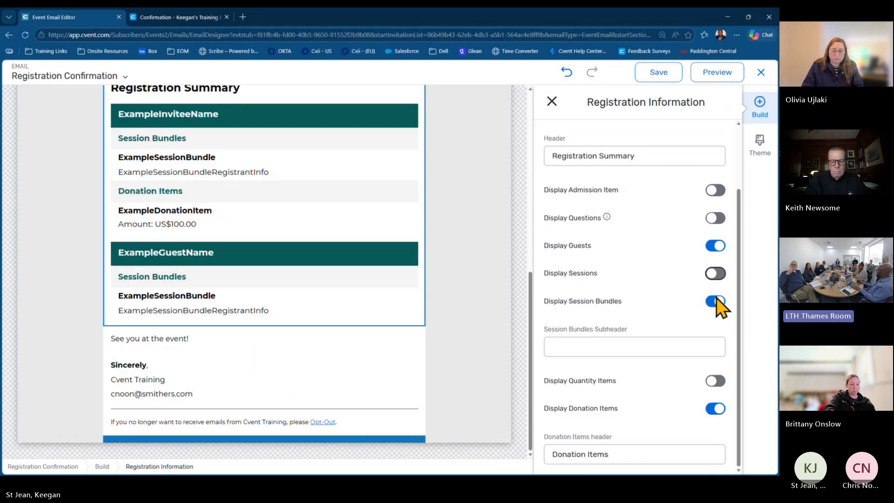
left_click(713, 274)
scroll(658, 259, "down", 3)
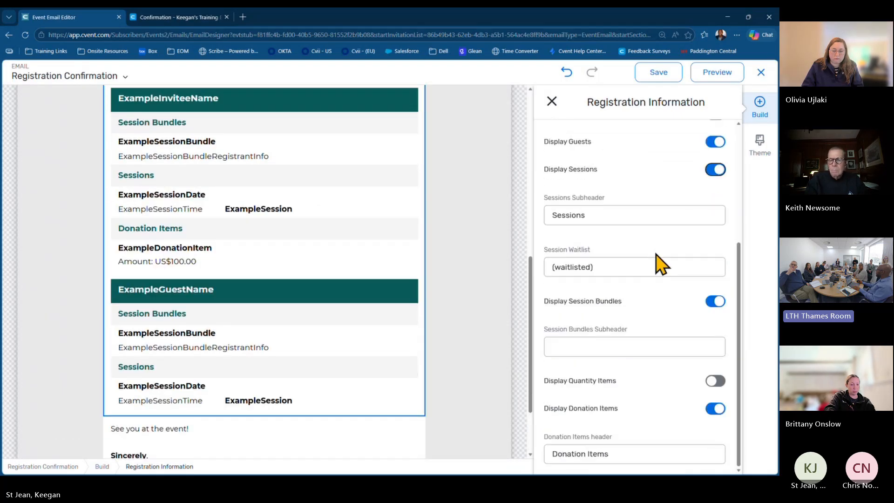
left_click(528, 181)
Save the Registration Confirmation email and close the email designer.
left_click(660, 76)
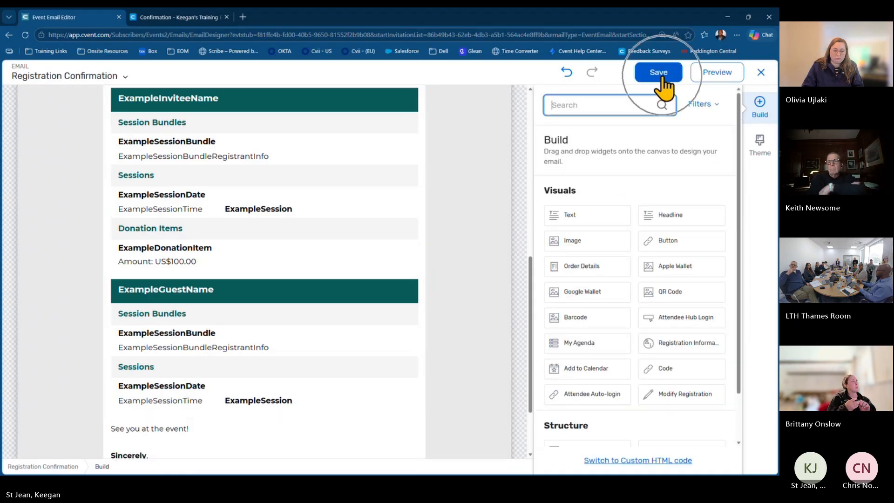
left_click(761, 73)
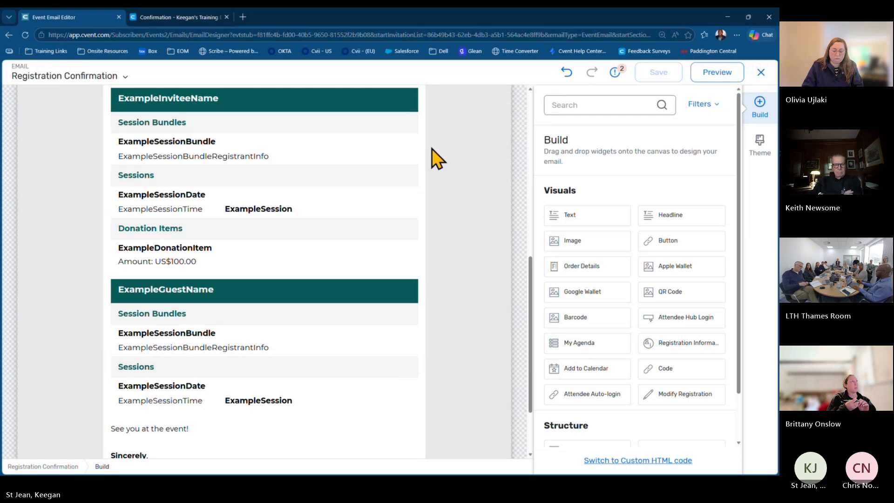
left_click(765, 73)
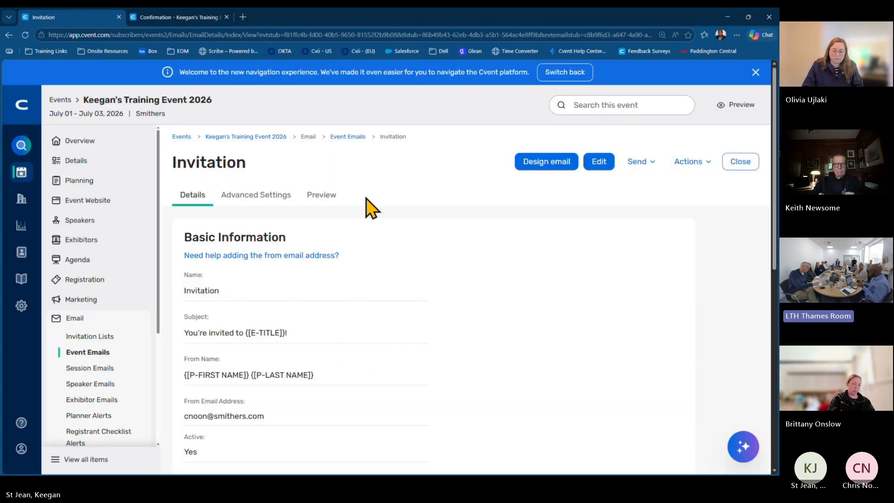
Reopen the Invitation in the email designer and switch to the Registration Confirmation email.
left_click(566, 162)
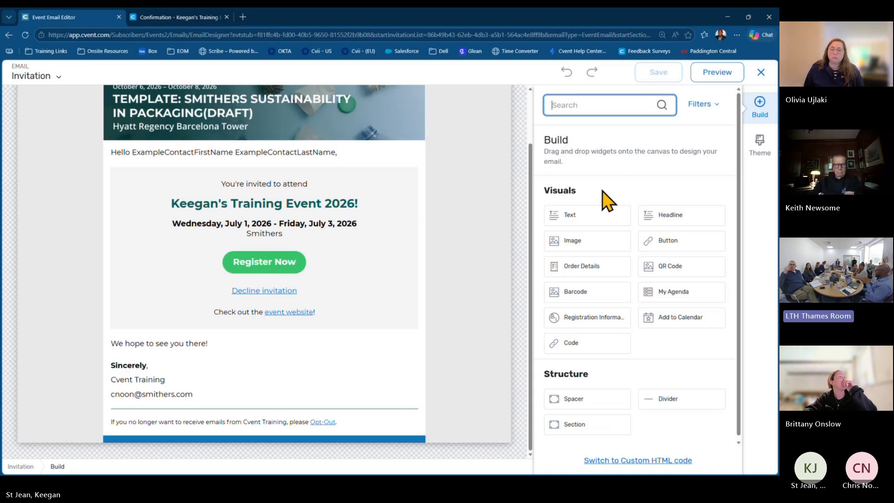
left_click(48, 80)
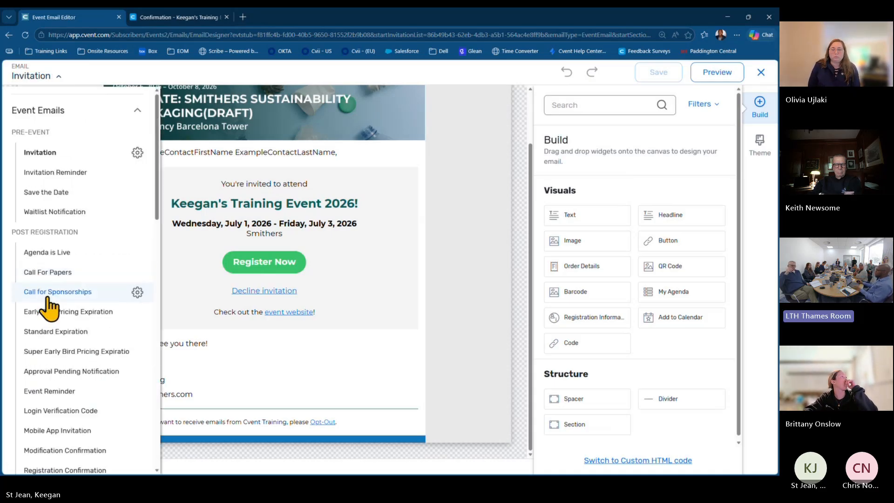
scroll(55, 316, "down", 2)
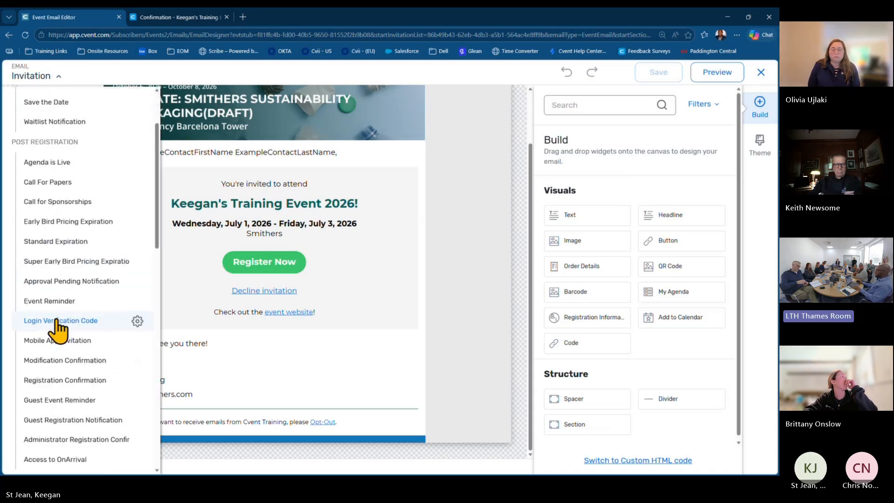
left_click(66, 380)
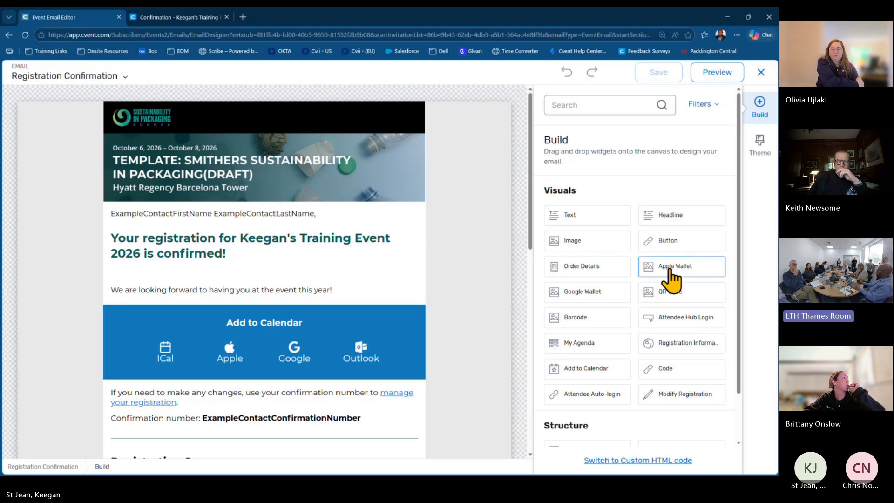
Insert an Apple Wallet widget above the welcome text, with a QR Code beside it containing Confirmation Number, Name, and Email Address.
left_click_drag(672, 272, 372, 292)
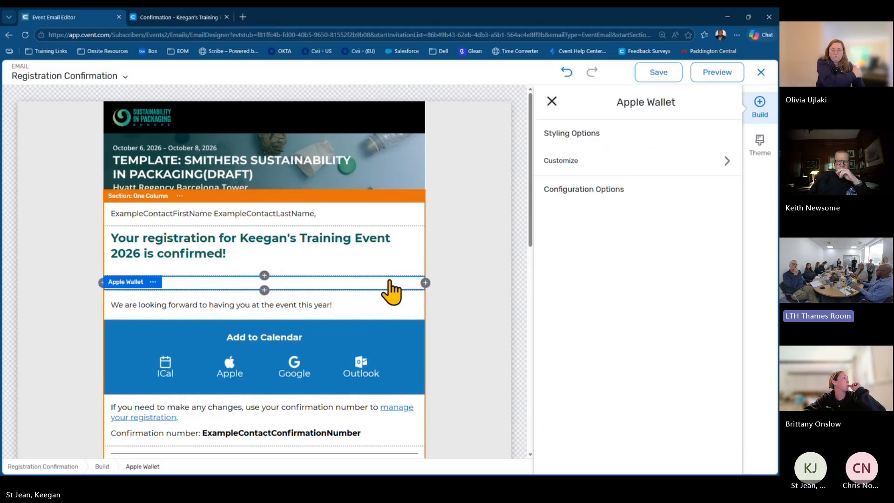
left_click(515, 214)
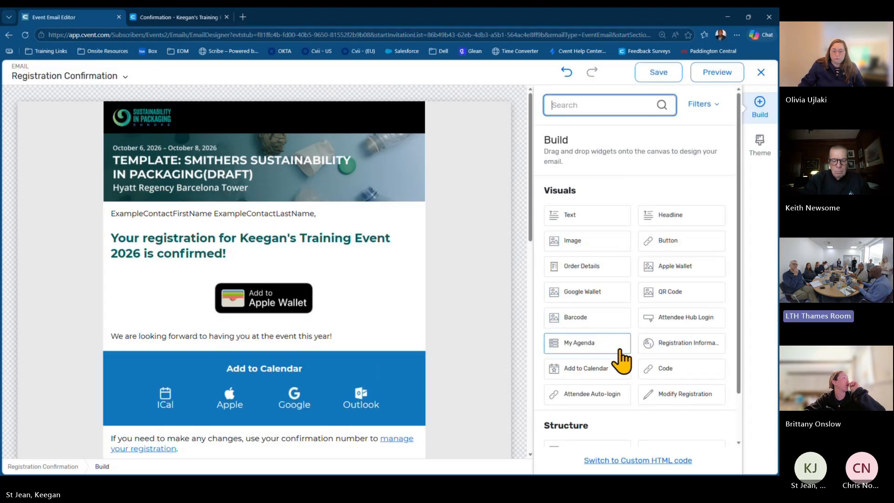
left_click_drag(663, 293, 411, 321)
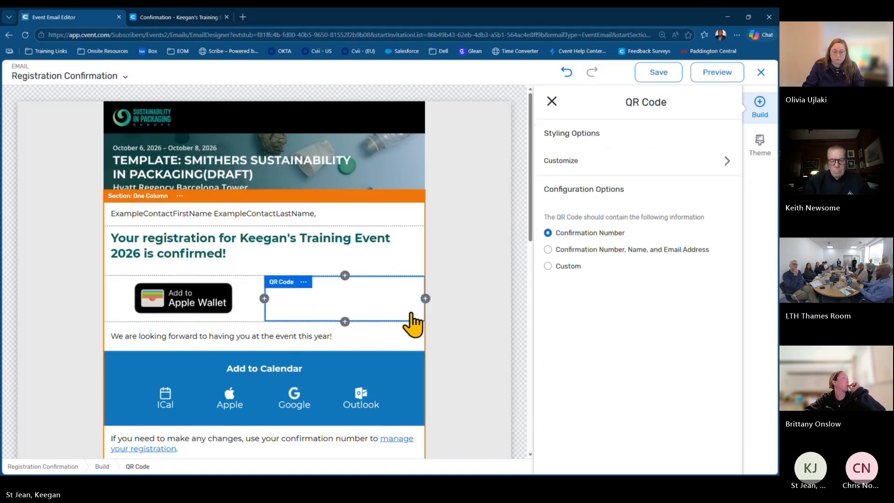
left_click(577, 252)
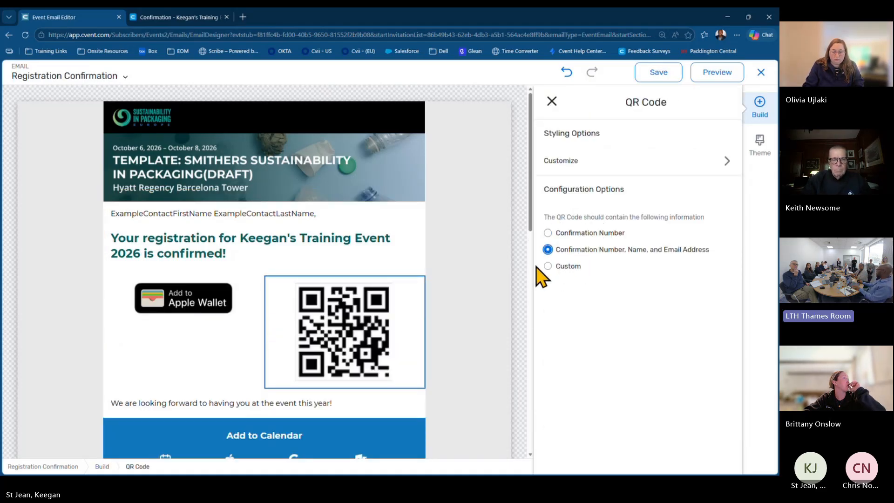
left_click(521, 279)
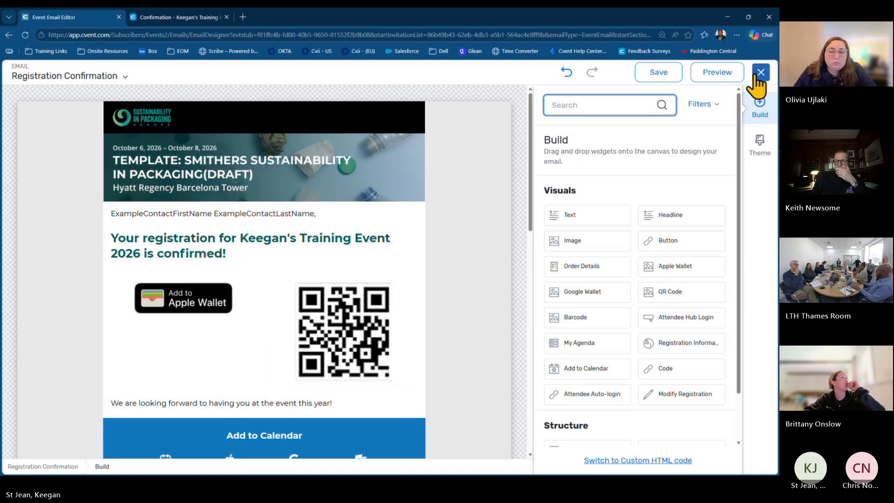
Save the Registration Confirmation email, leave the designer and return to the event emails list.
left_click(670, 76)
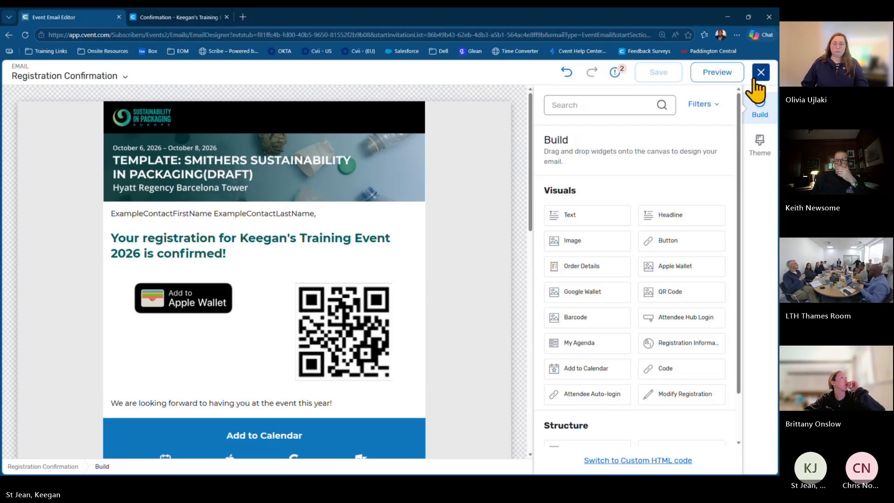
left_click(760, 71)
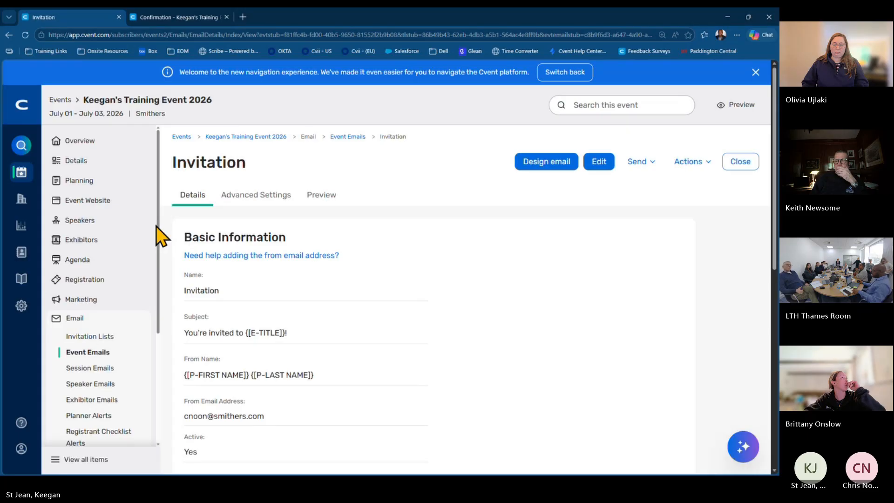
left_click(738, 164)
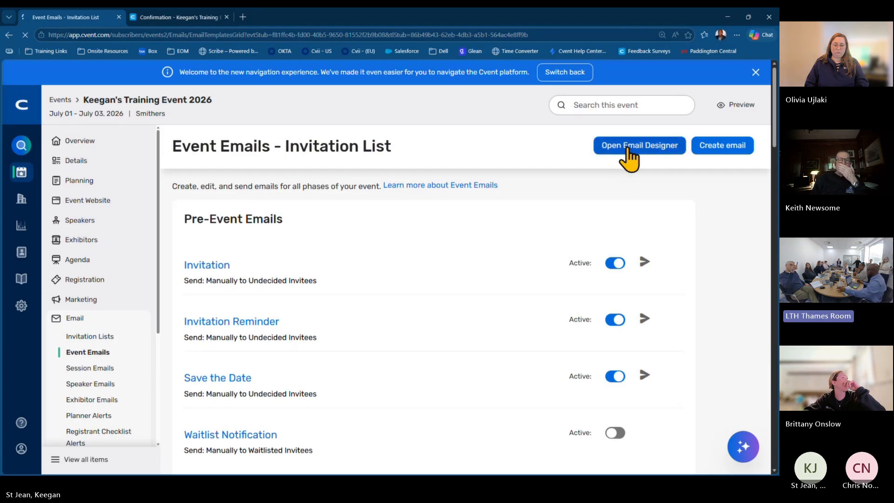
left_click(628, 148)
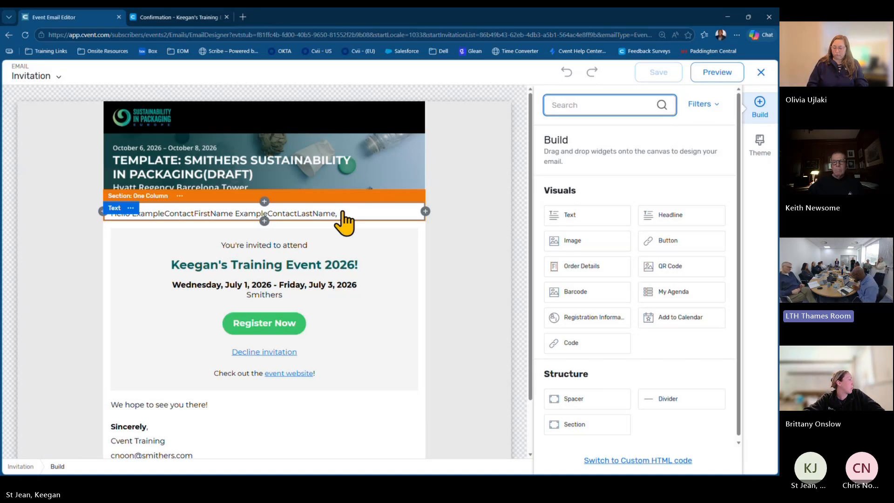
left_click(760, 72)
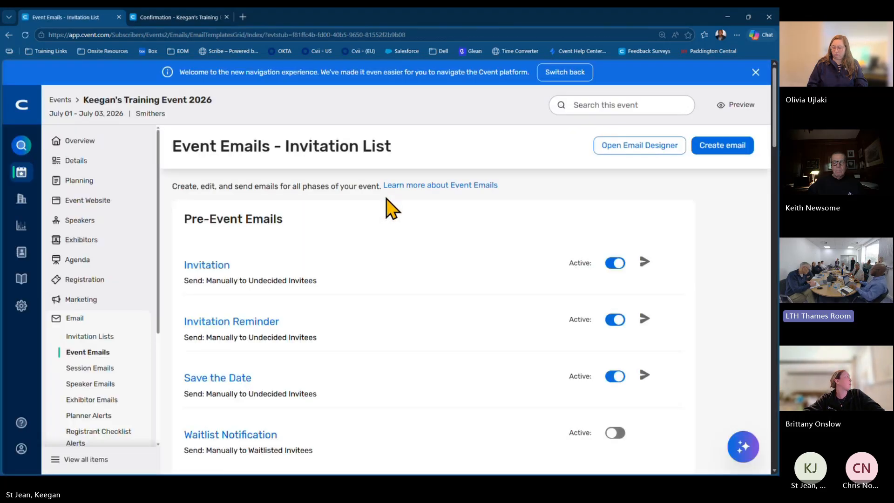
Open the Registration Confirmation's details from the event emails list and check its basic information.
scroll(391, 205, "down", 5)
scroll(394, 207, "down", 10)
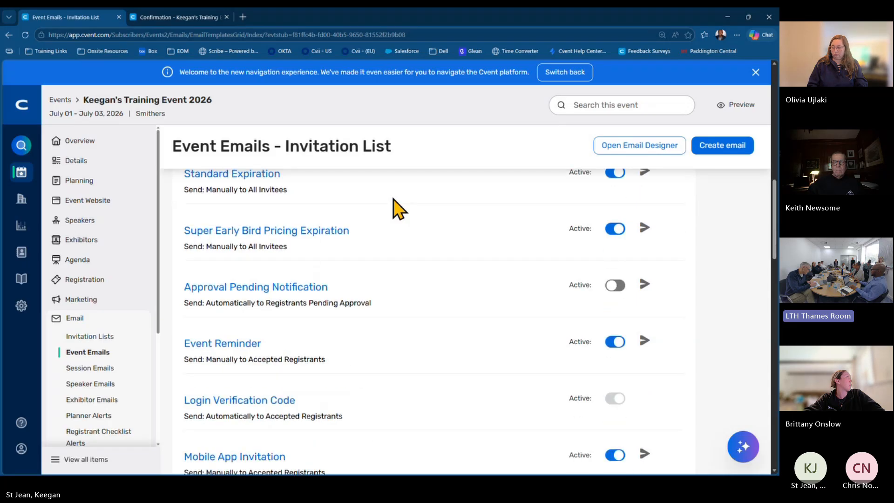
scroll(252, 345, "down", 1)
left_click(251, 345)
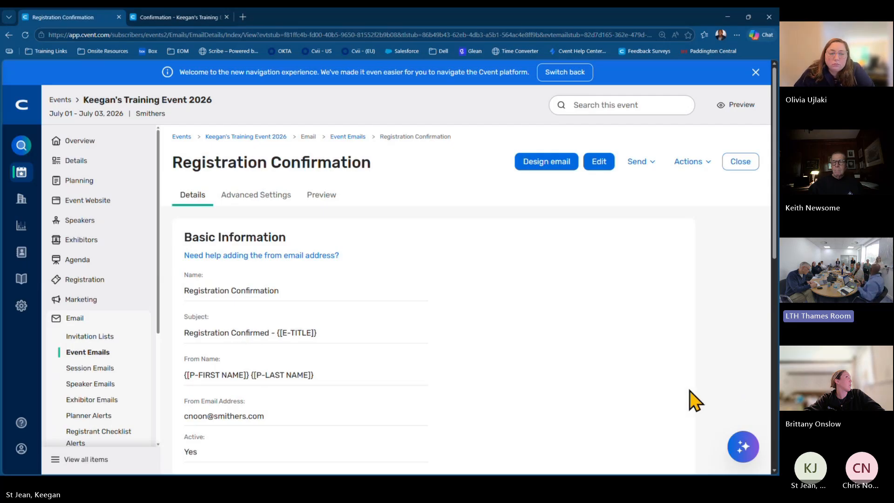
scroll(585, 349, "down", 1)
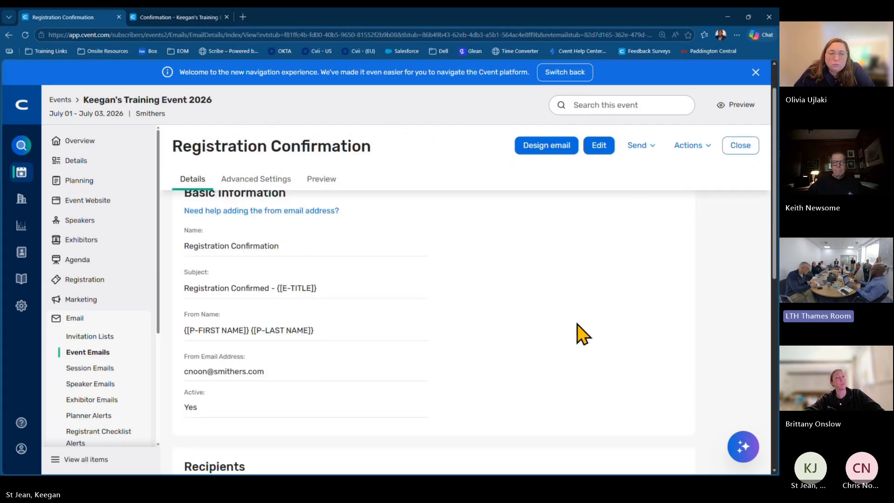
Check the Registration Confirmation's editable details, audience, calendar file attachment and RSVP type, and return to the emails list without saving changes.
left_click(598, 145)
scroll(391, 383, "down", 5)
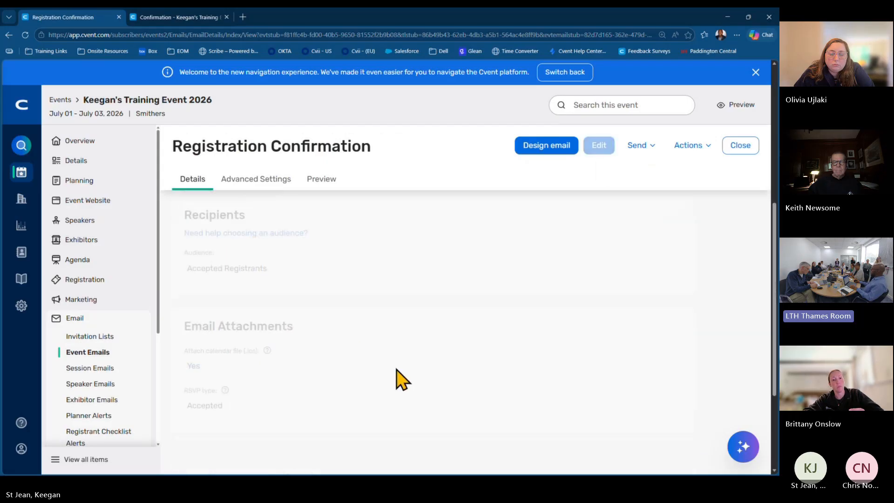
scroll(382, 322, "up", 4)
scroll(381, 323, "down", 5)
scroll(382, 326, "down", 2)
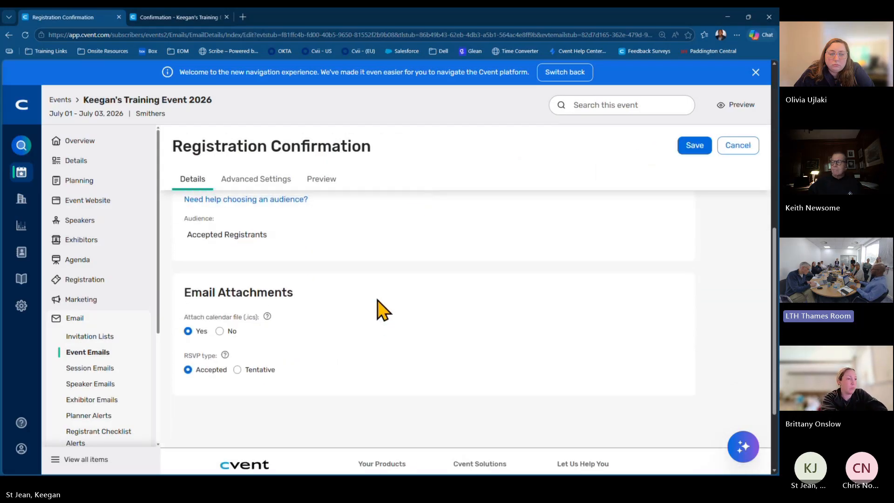
scroll(285, 265, "up", 1)
left_click(274, 257)
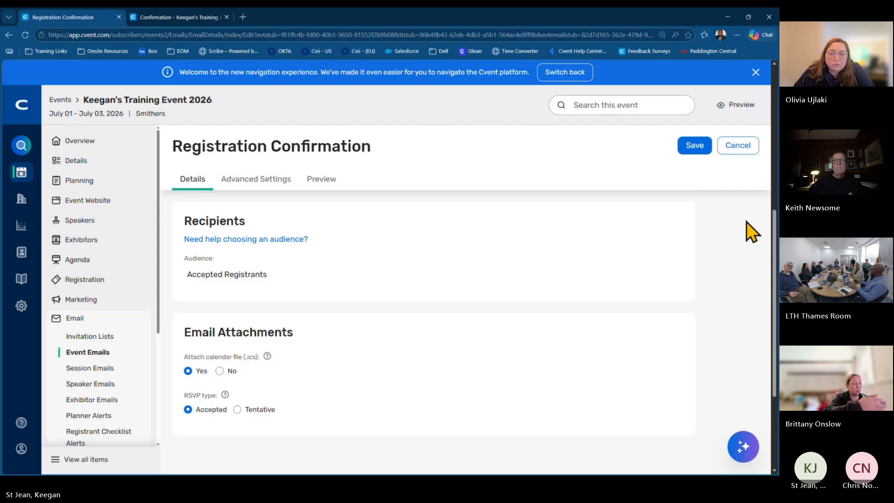
left_click(751, 154)
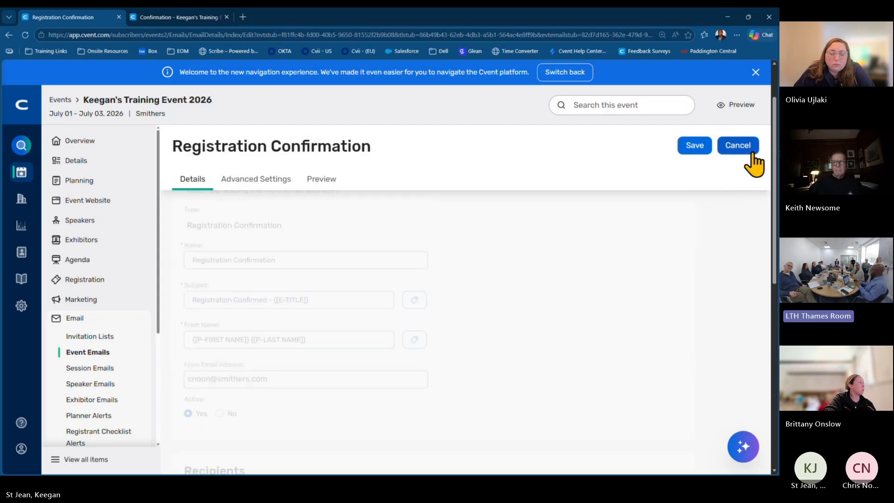
left_click(684, 148)
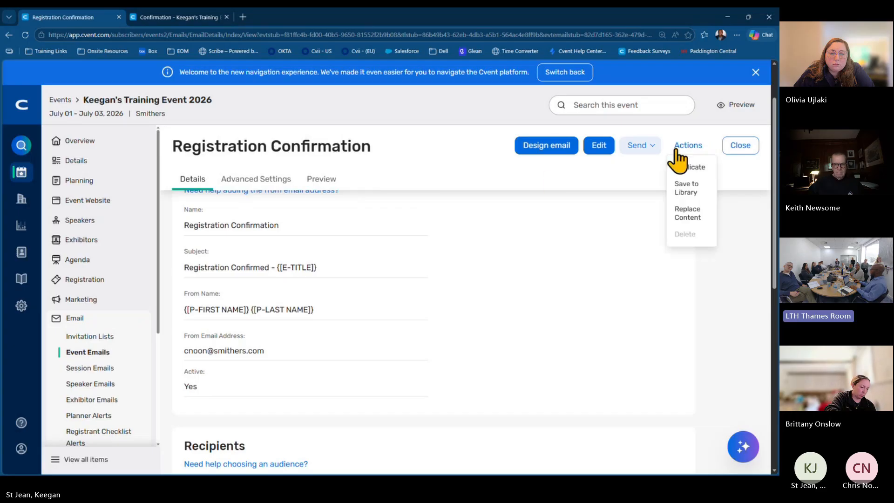
left_click(739, 146)
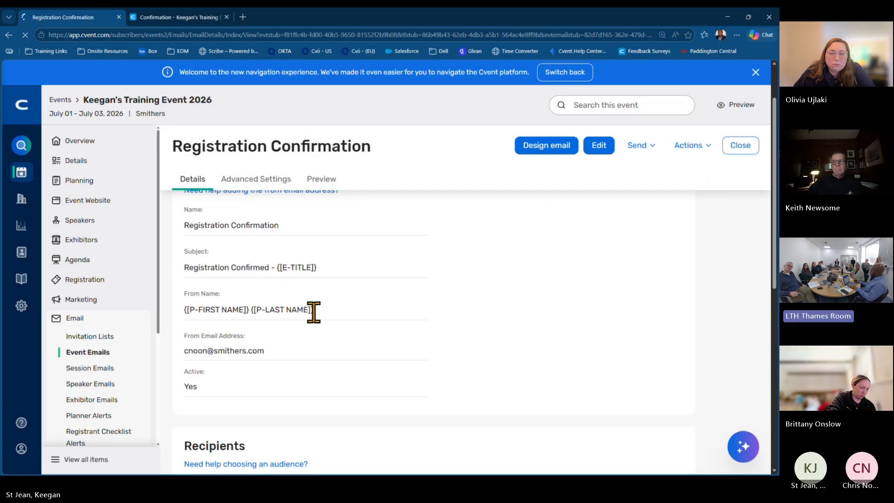
Deactivate the Registration Confirmation email in the event emails list and open its details.
scroll(427, 225, "down", 10)
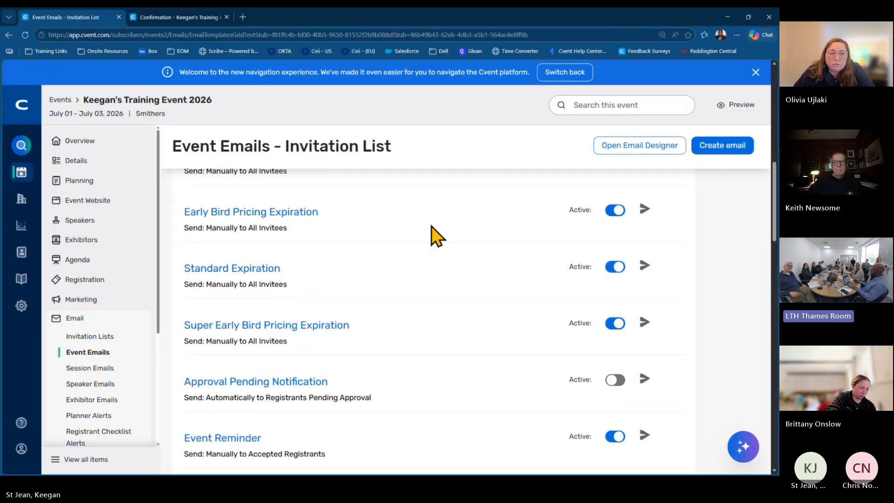
scroll(431, 227, "down", 3)
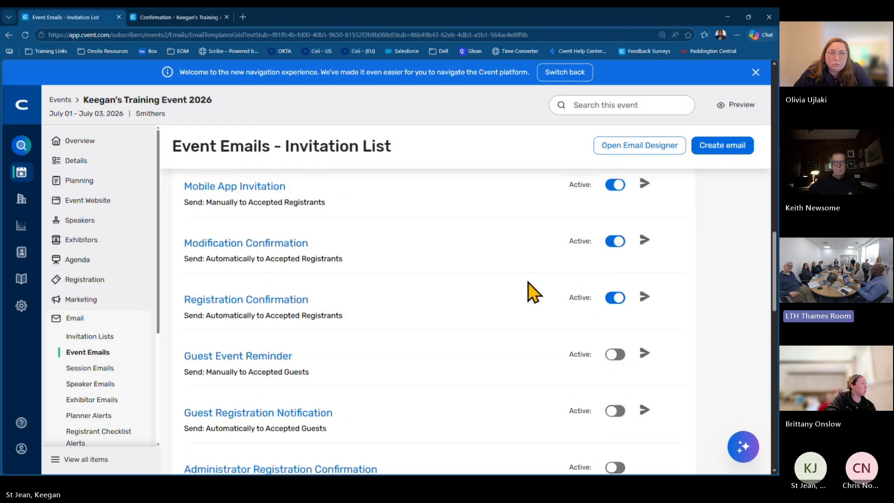
left_click(607, 301)
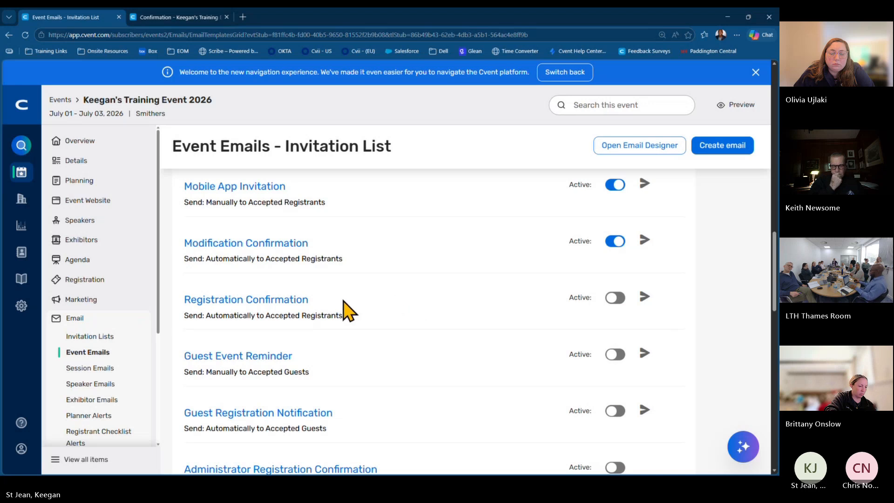
left_click(293, 303)
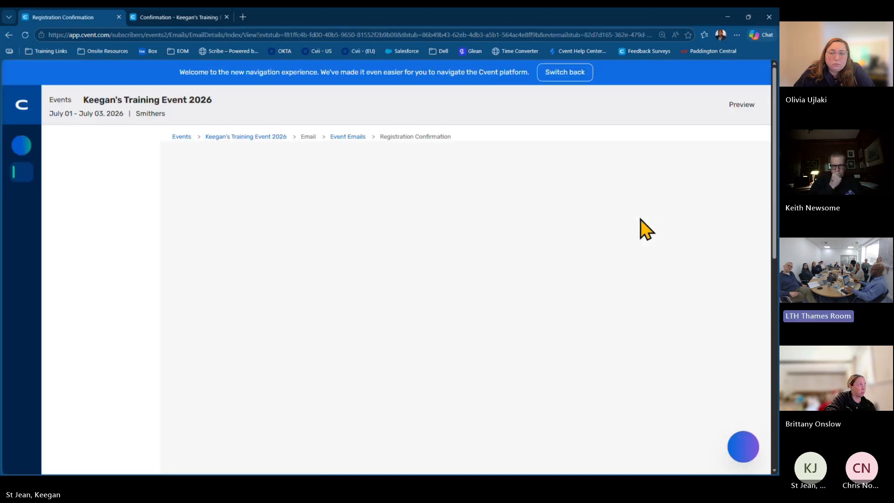
Start duplicating the Registration Confirmation email and check the copy's available recipient audiences without changing the selection.
left_click(691, 163)
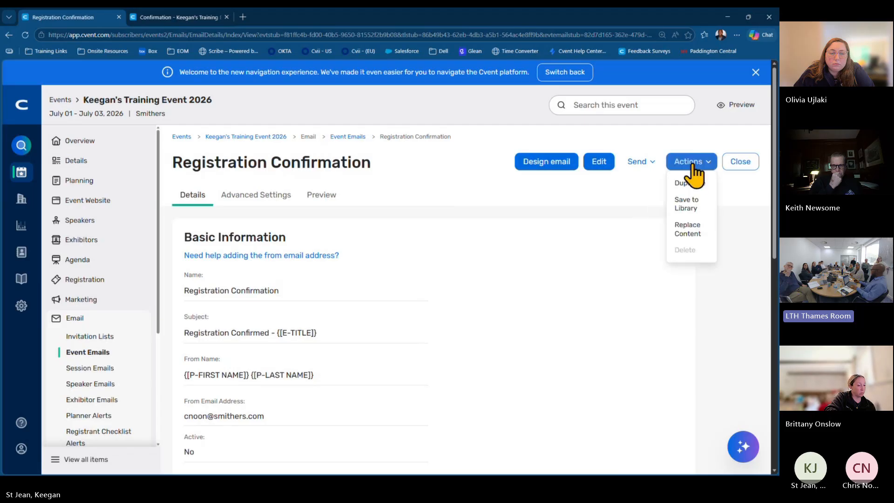
left_click(690, 183)
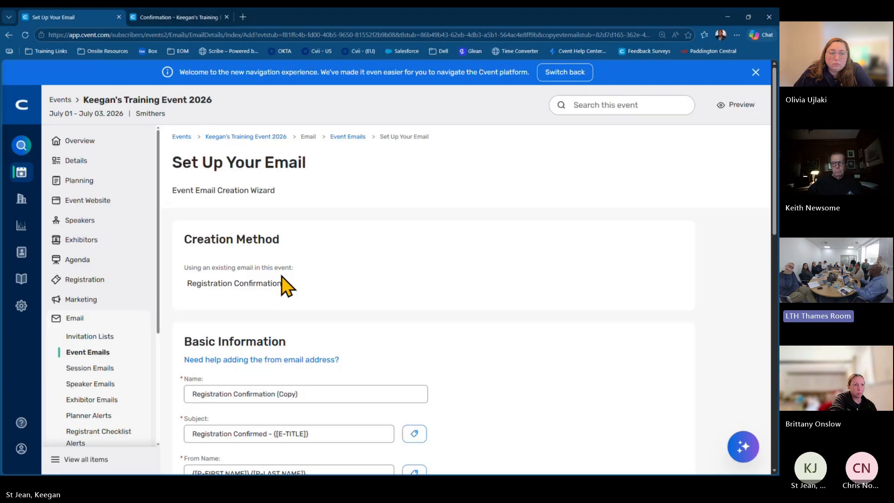
scroll(415, 261, "down", 10)
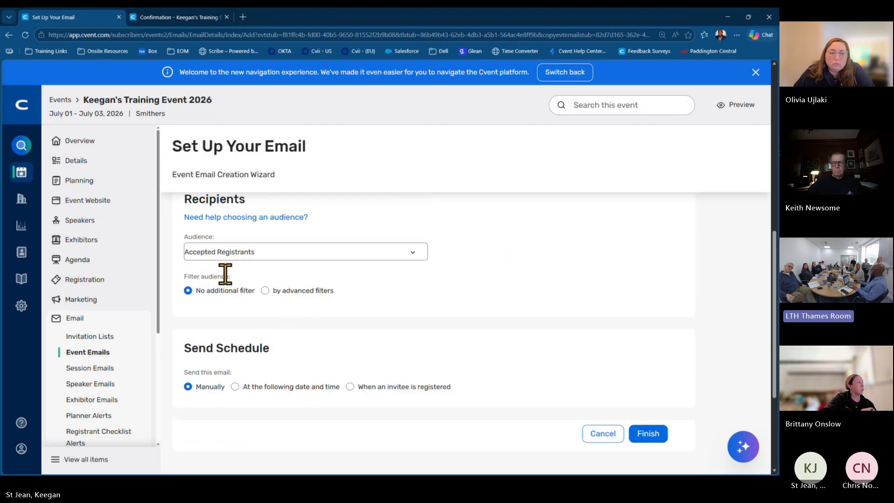
left_click(235, 253)
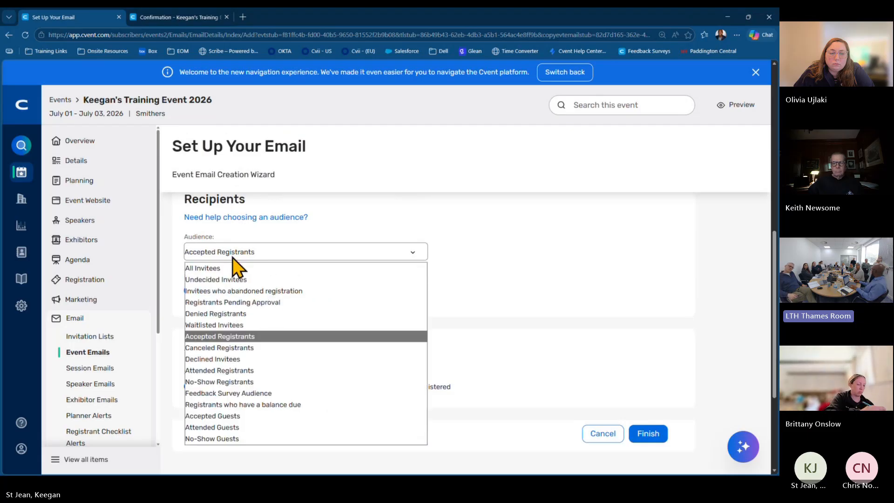
left_click(505, 258)
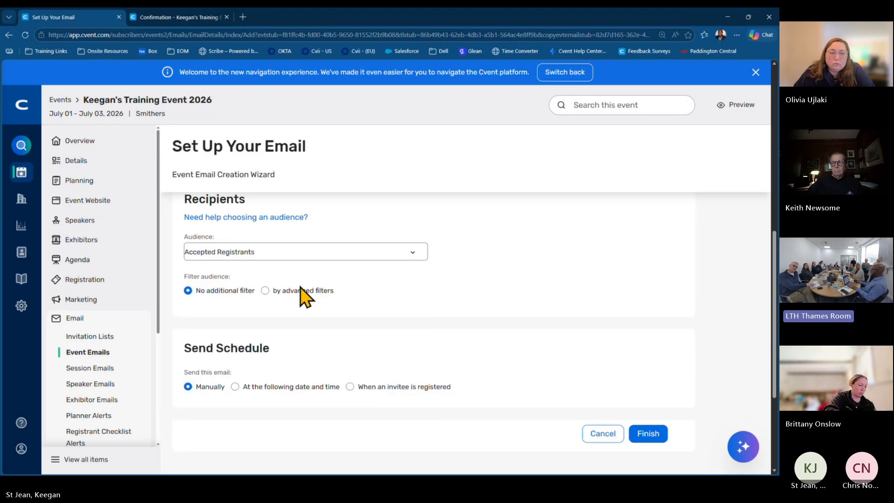
Try filtering the copy's audience by advanced filters, review the audience choices again, and cancel the email duplication.
left_click(286, 297)
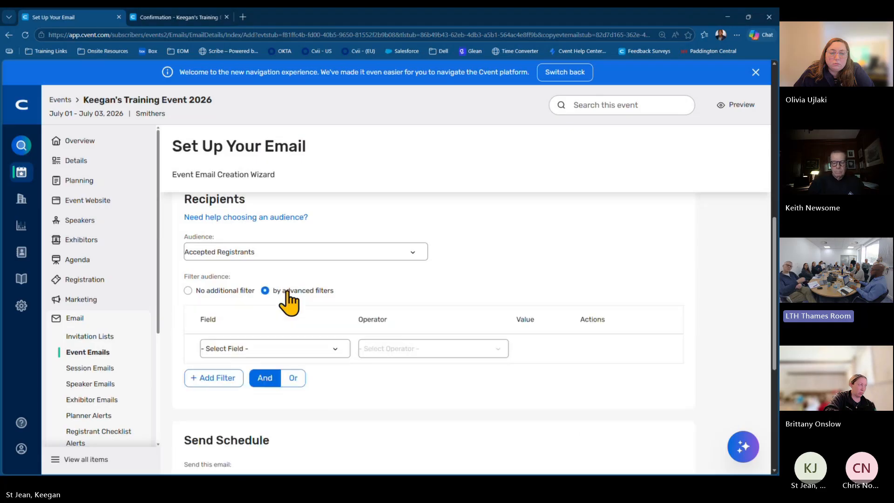
left_click(291, 255)
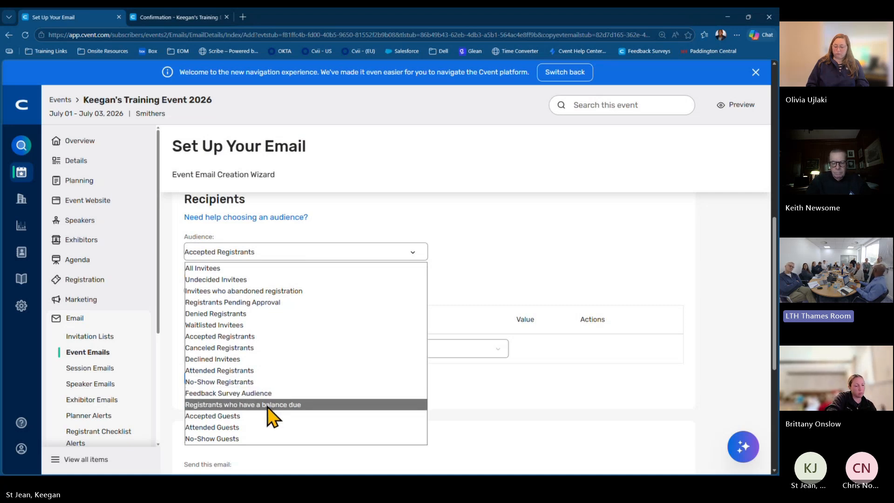
left_click(524, 252)
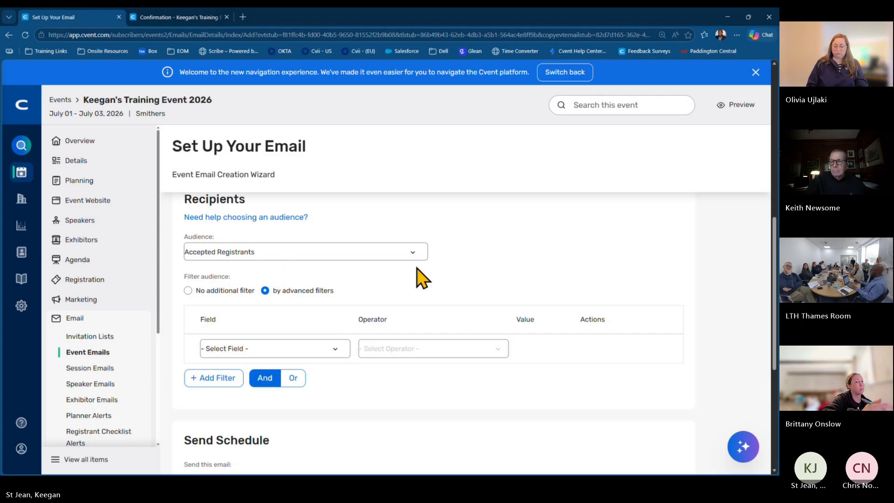
scroll(466, 279, "down", 5)
left_click(606, 273)
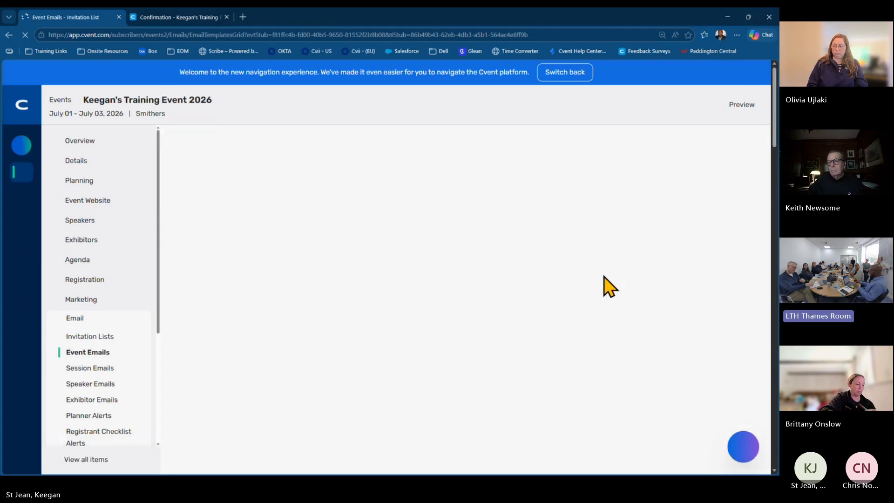
Find the Post-Event Emails in the event emails list and open the Event Feedback email's details.
scroll(505, 292, "down", 8)
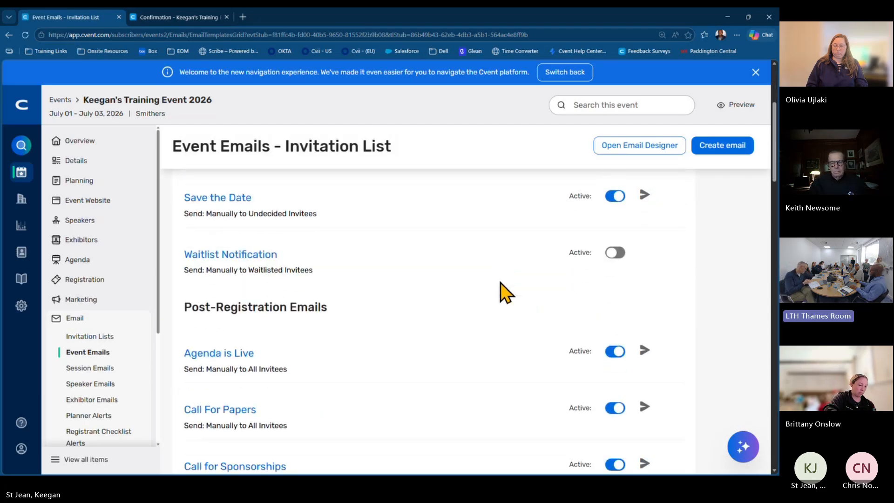
scroll(505, 292, "down", 8)
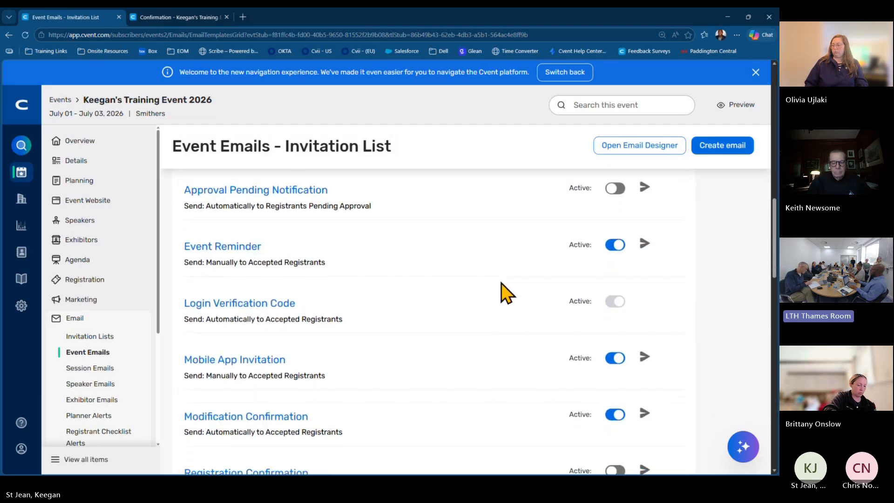
scroll(505, 292, "down", 8)
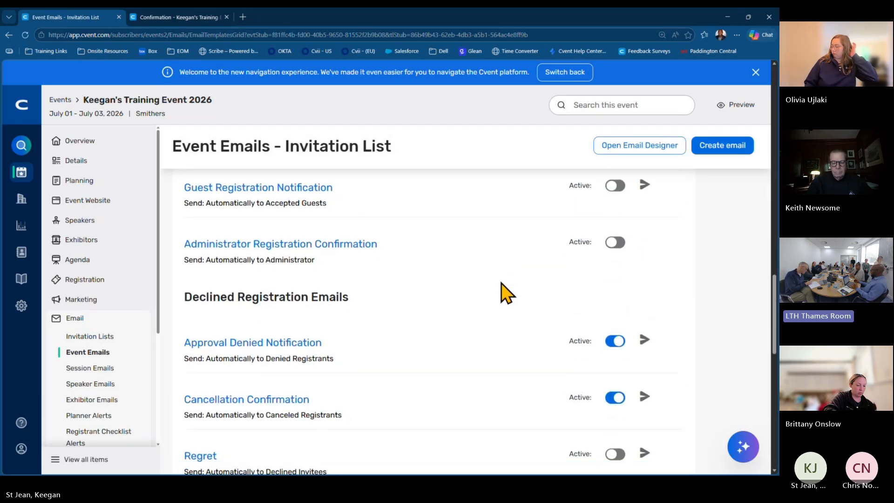
scroll(505, 292, "down", 2)
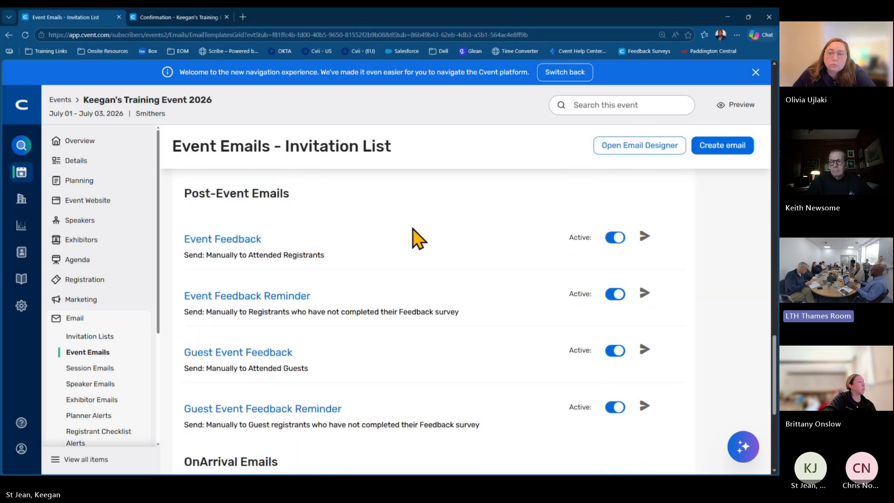
left_click(309, 193)
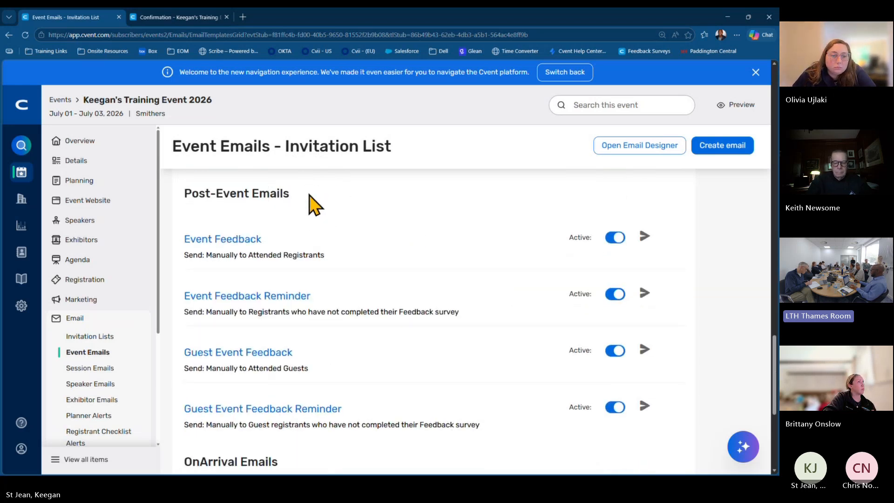
left_click(210, 237)
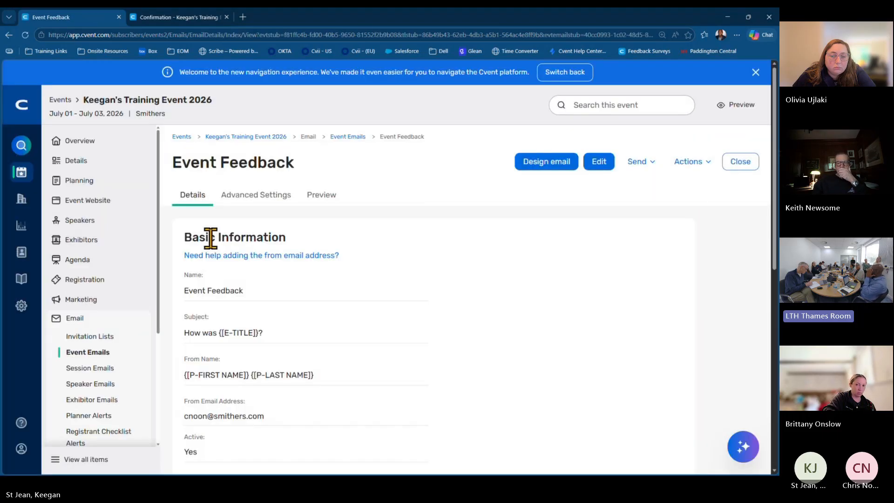
Open the Event Feedback email in the designer and check the link URL of its Take Survey button.
left_click(538, 167)
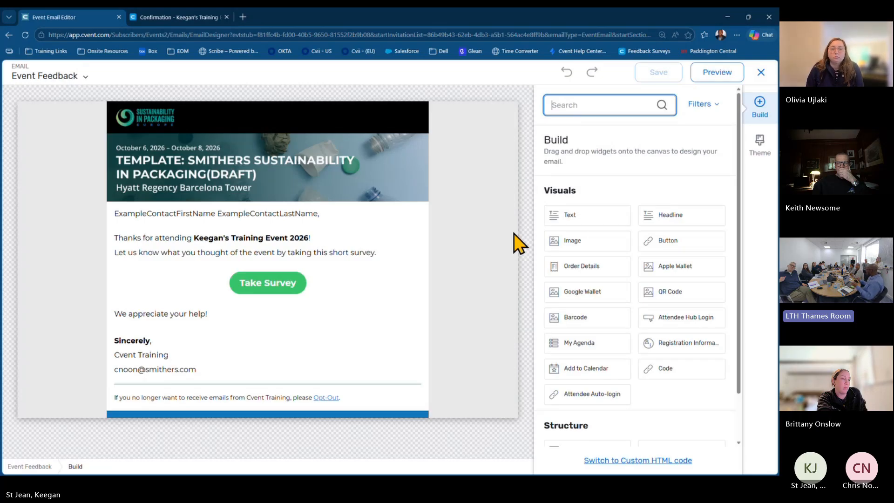
left_click(279, 282)
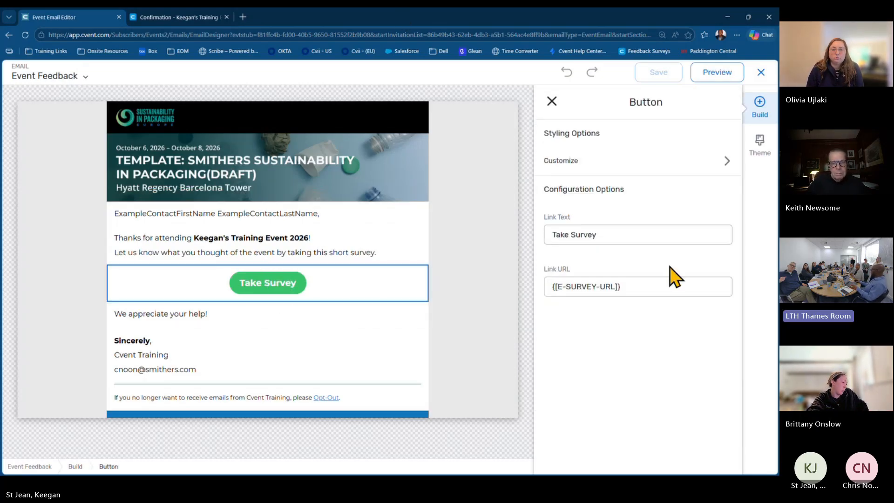
left_click_drag(654, 283, 550, 289)
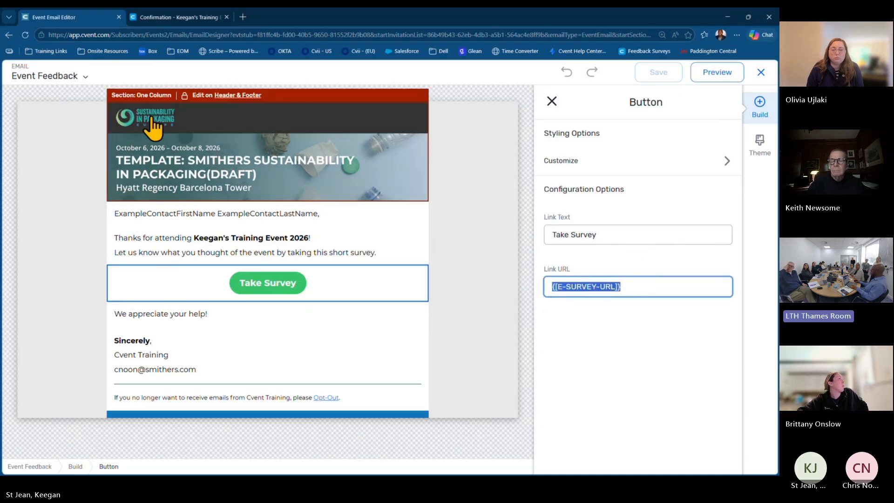
Switch the email designer from Event Feedback to the Registration Confirmation email.
left_click(39, 76)
scroll(72, 307, "down", 4)
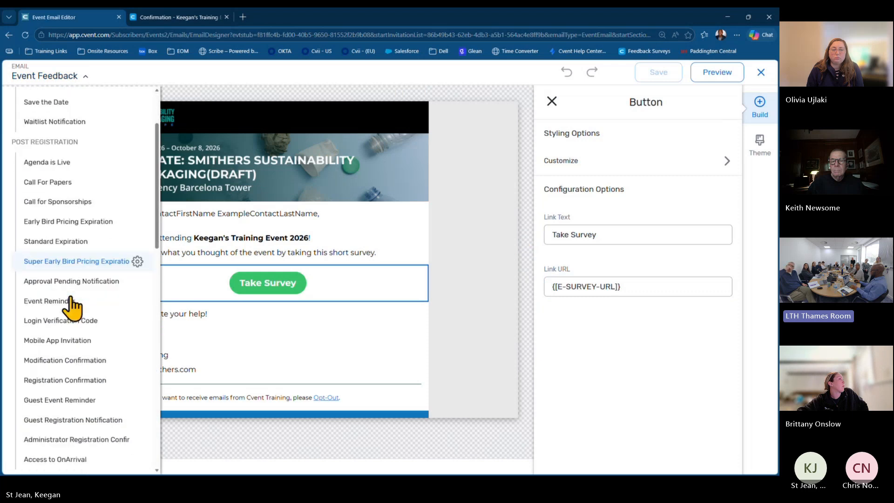
scroll(70, 347, "down", 2)
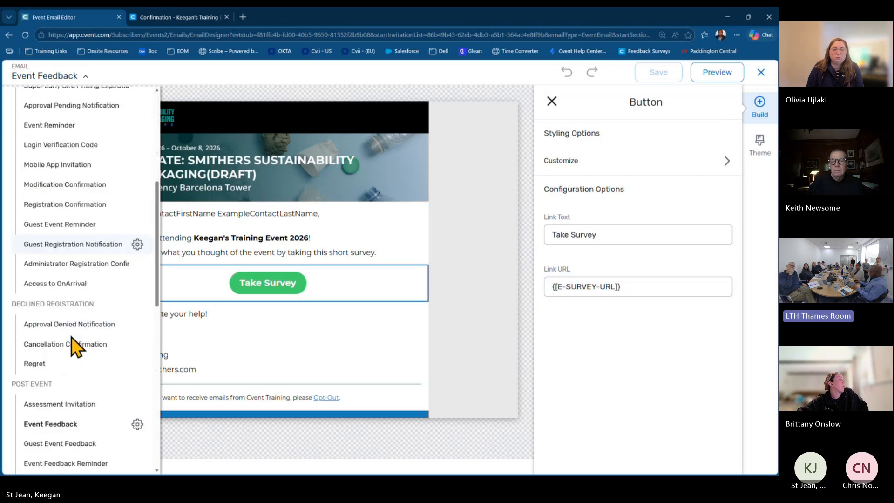
left_click(71, 200)
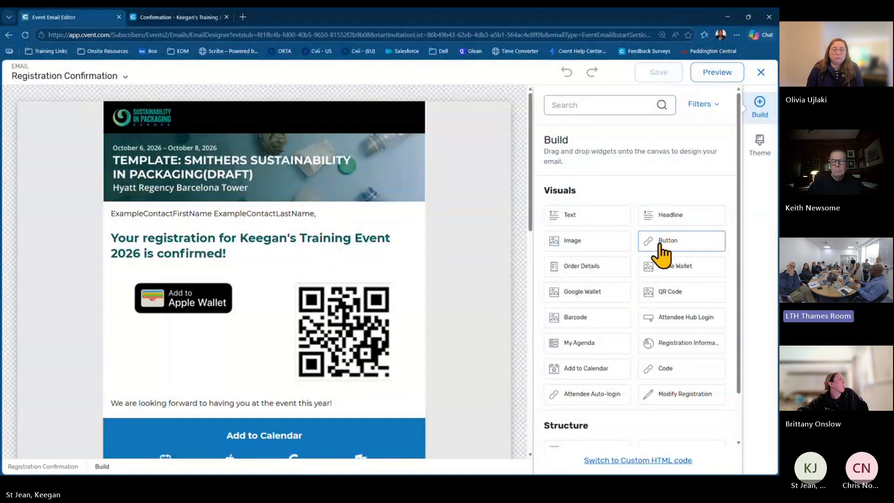
Add a Button widget between the greeting and the registration confirmed headline, and select its link text for editing.
left_click_drag(669, 246, 319, 230)
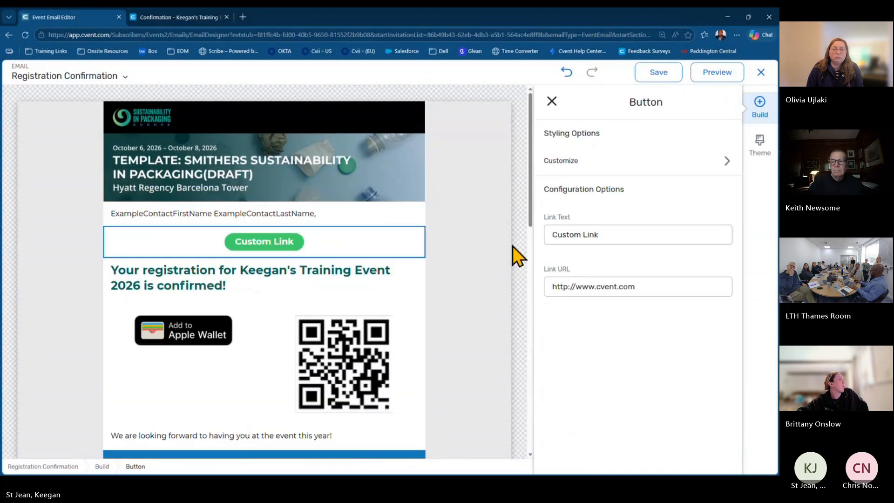
triple_click(609, 239)
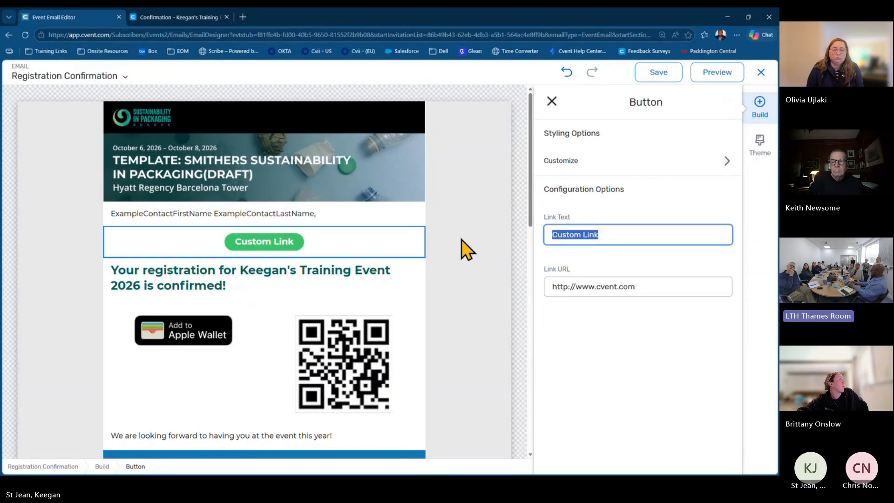
Set the custom button's link text to "Feedback" and clear its link URL.
type("Feedback")
key("Tab")
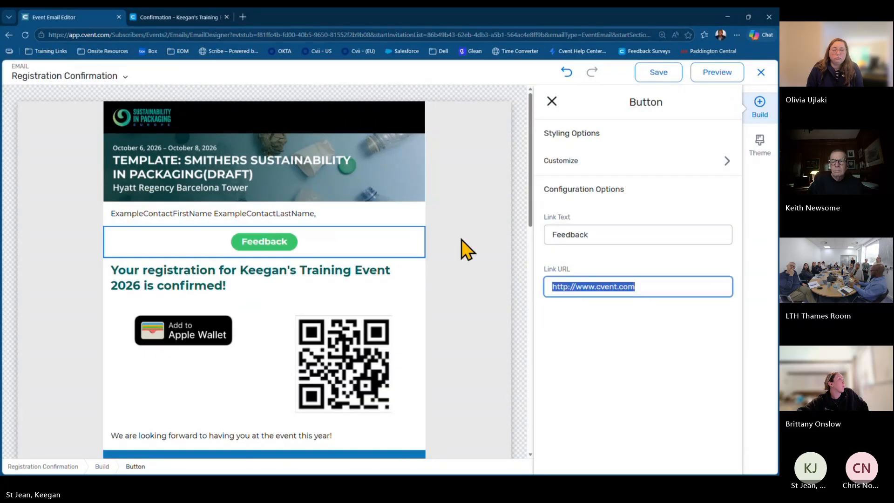
key("ctrl+v")
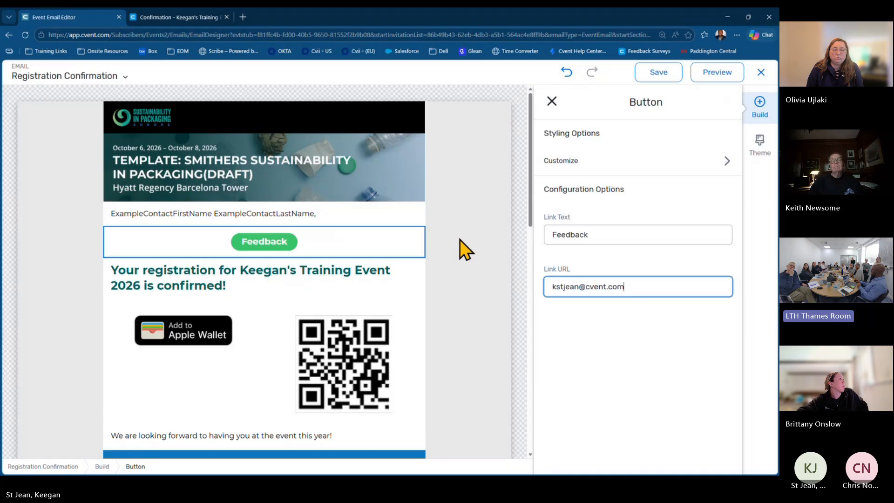
triple_click(598, 286)
key("BackSpace")
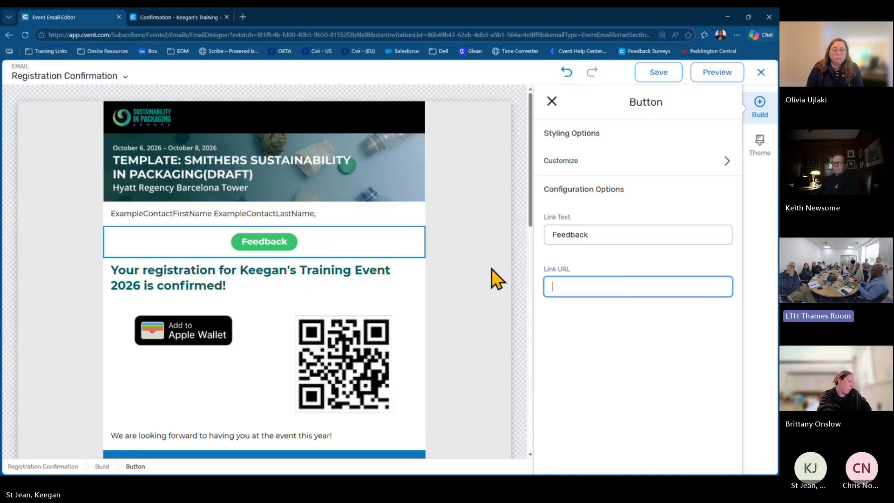
Insert the Survey Hub URL data tag on a new line under the contact name tags in the greeting text.
left_click(490, 269)
left_click(265, 220)
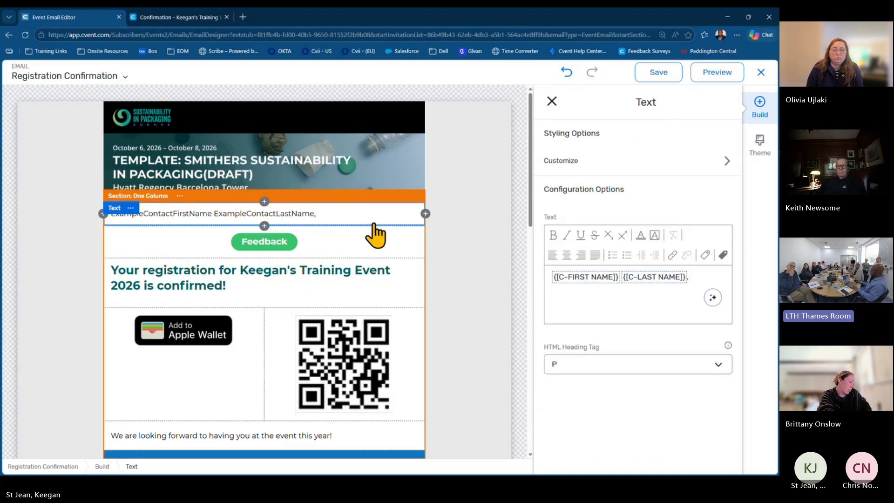
key("Return")
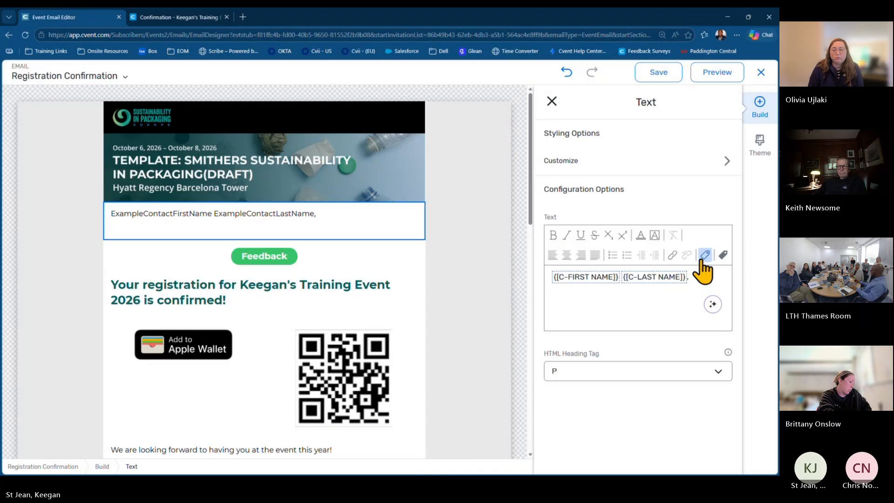
left_click(703, 260)
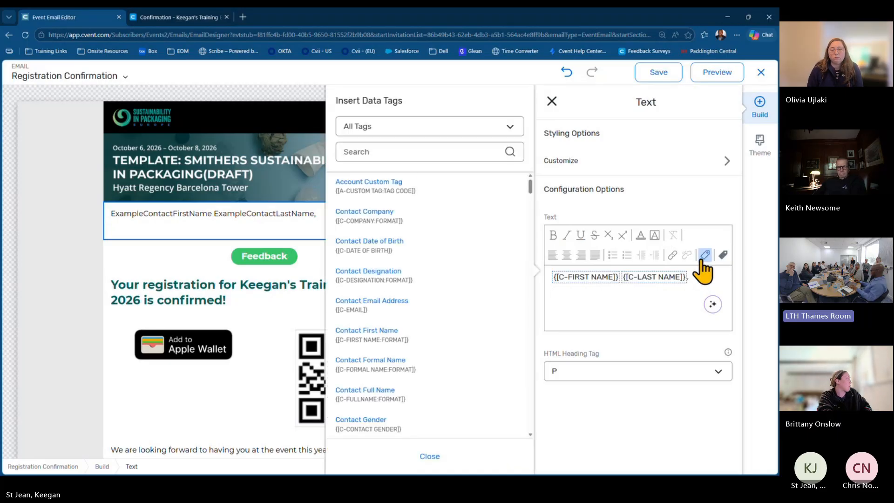
left_click(403, 154)
type("survey")
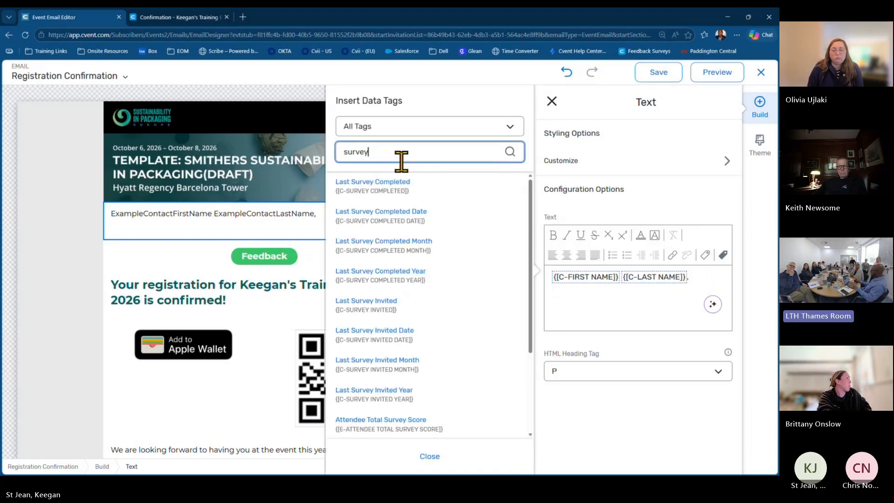
scroll(450, 213, "down", 3)
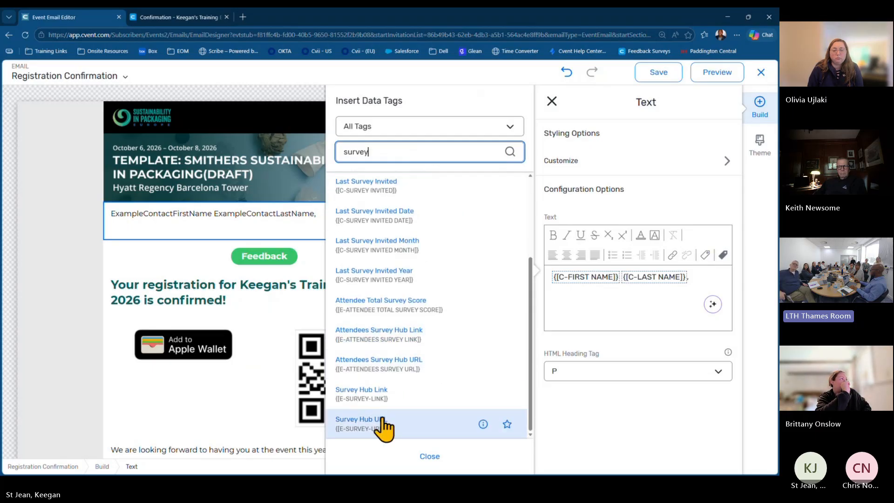
left_click(354, 421)
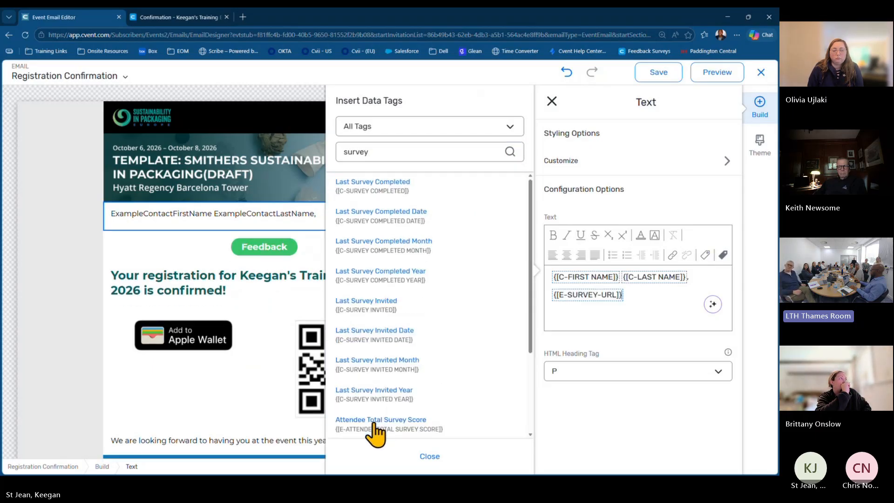
Cut the {[E-SURVEY-URL]} tag from the greeting text and paste it as the Feedback button's link URL.
left_click_drag(647, 301, 556, 305)
key("ctrl+c")
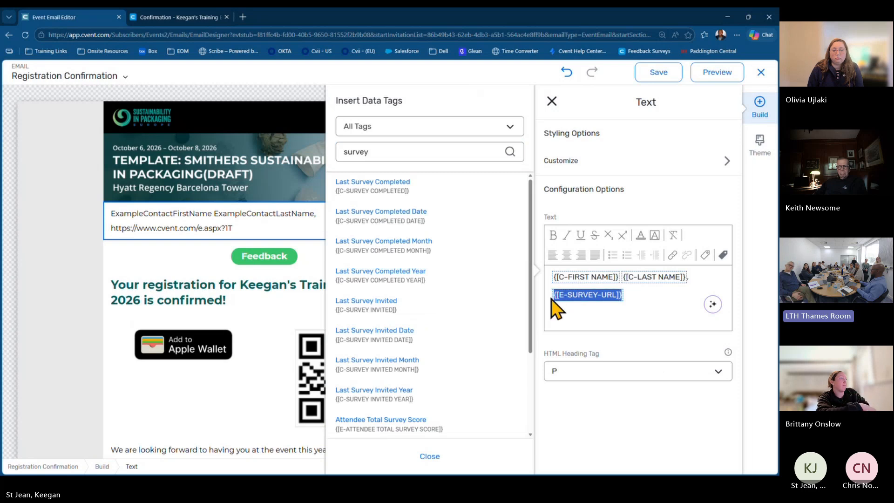
right_click(560, 299)
left_click(582, 128)
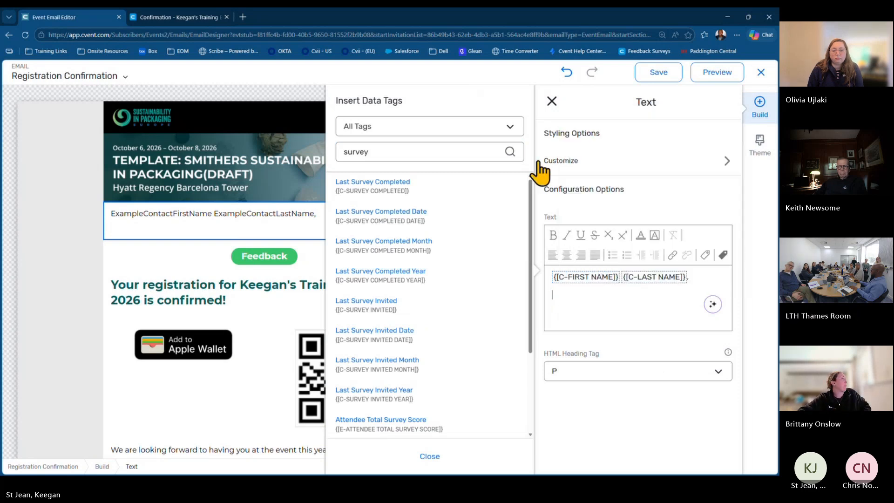
left_click(302, 261)
left_click(616, 286)
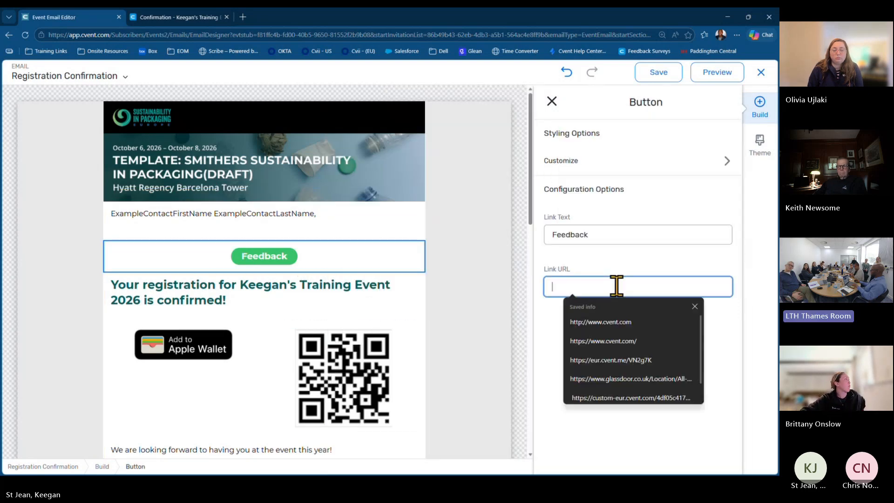
key("ctrl+v")
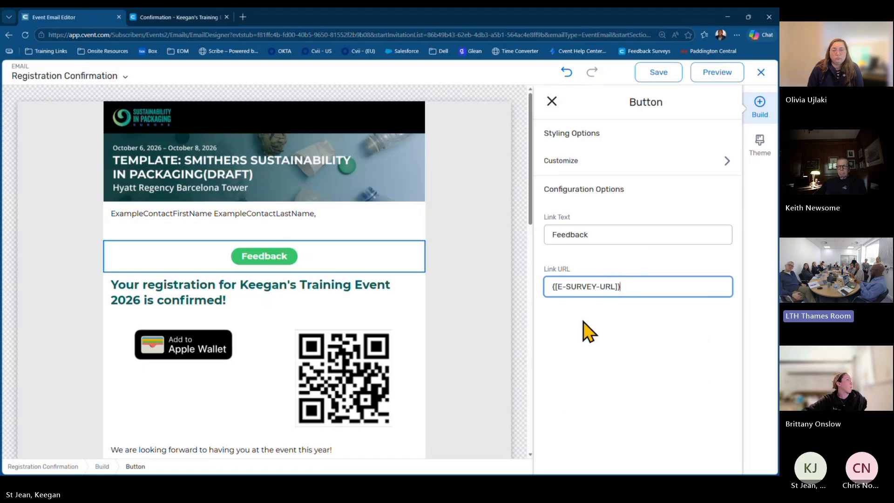
Save the email design and close the email designer.
left_click(514, 343)
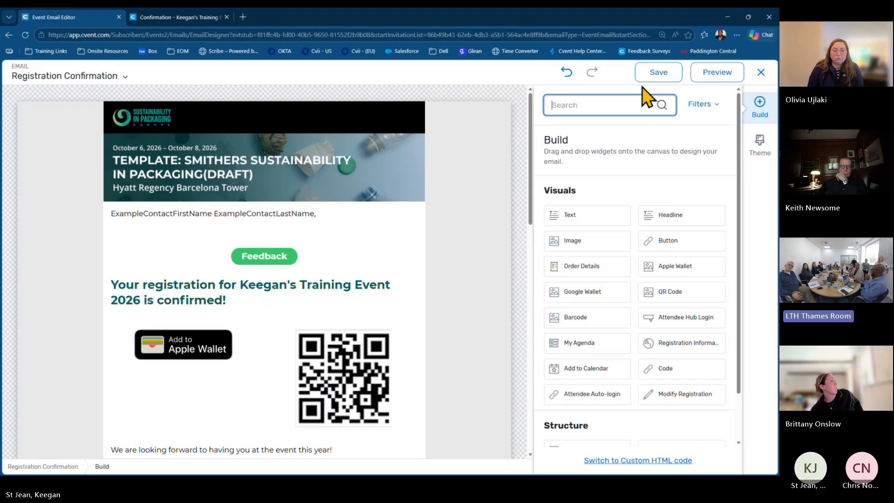
left_click(660, 75)
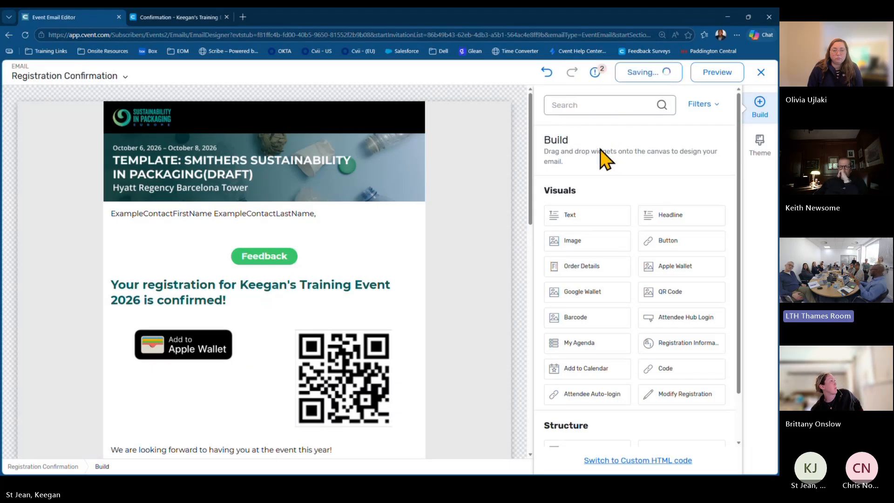
left_click(760, 73)
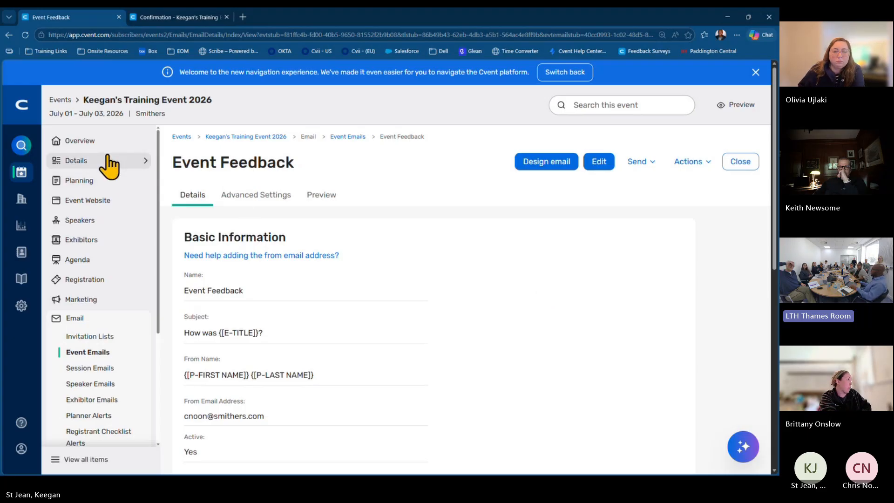
Open the list of planning documents for the event.
left_click(124, 166)
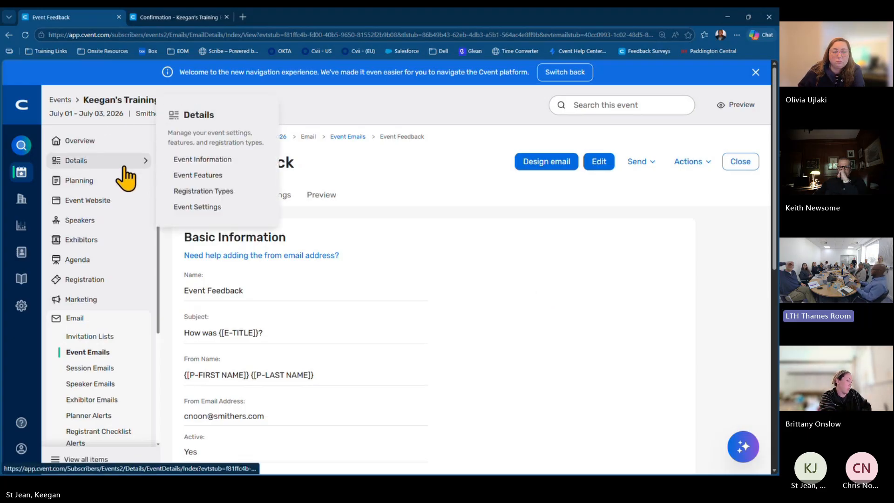
left_click(107, 189)
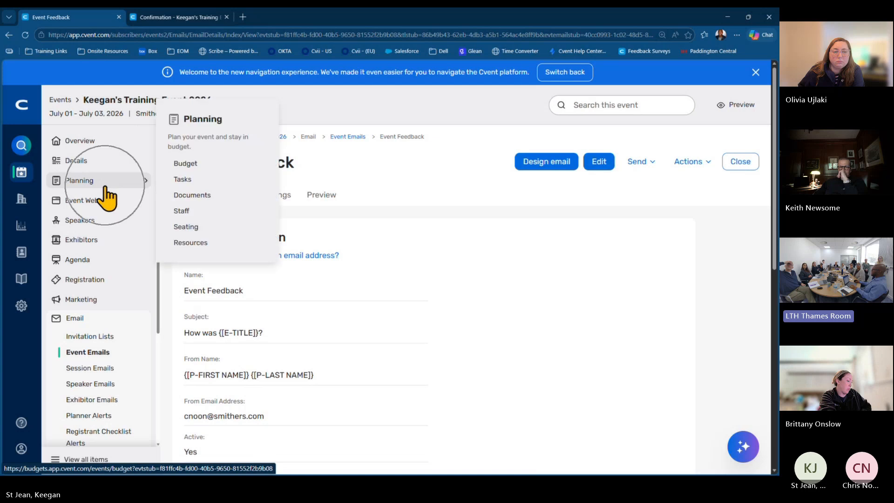
left_click(223, 197)
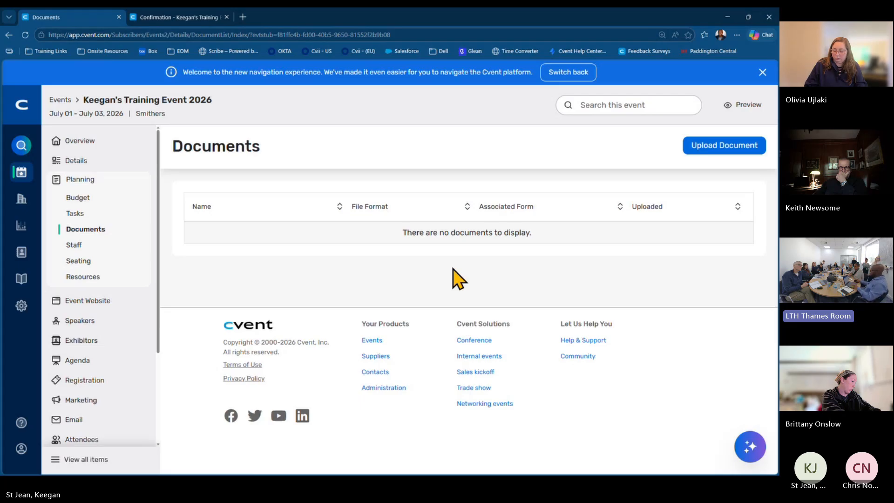
Start a new document upload and choose Avo.gif as its file.
left_click(740, 153)
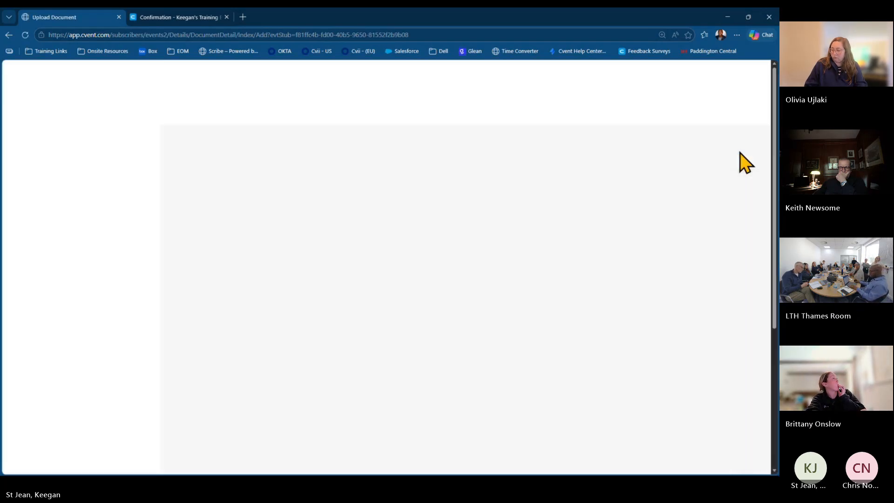
left_click(329, 247)
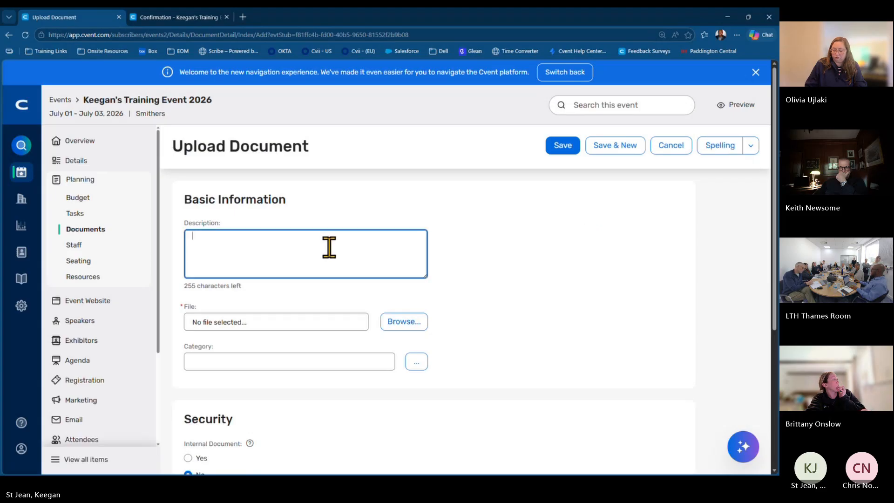
scroll(329, 247, "down", 2)
left_click(408, 233)
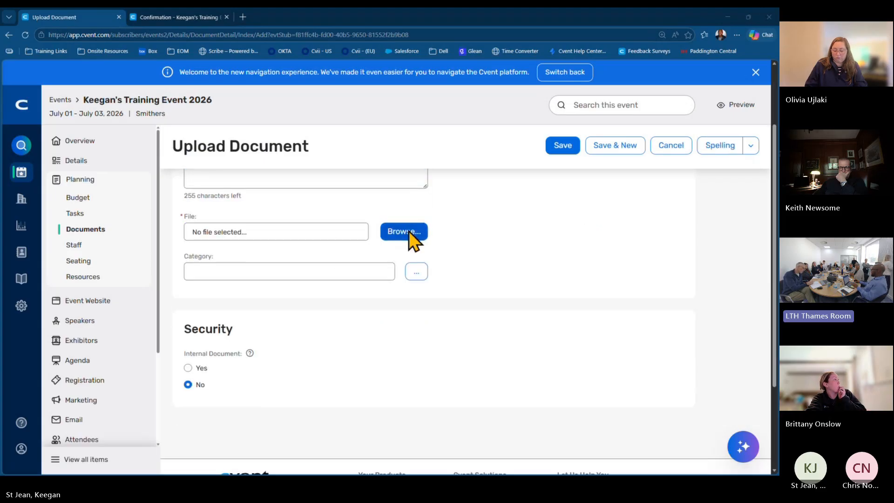
left_click(112, 142)
left_click(317, 238)
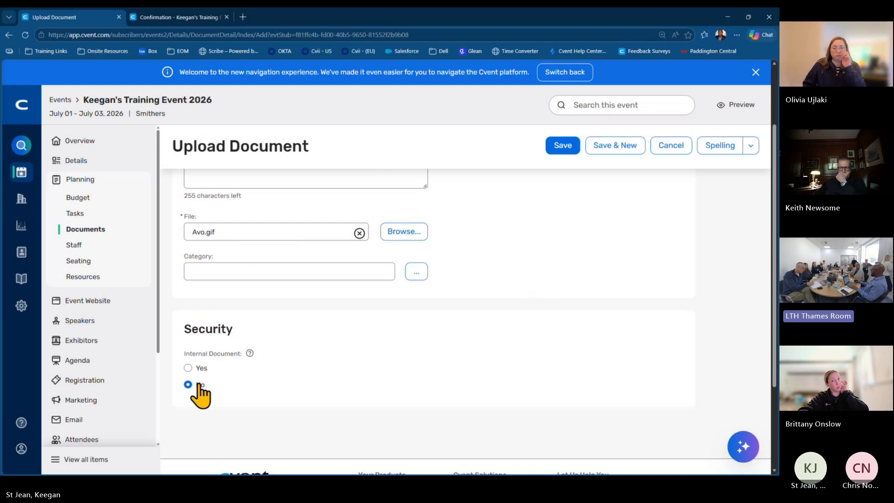
Leave Internal Document set to No and save the uploaded document.
left_click(187, 369)
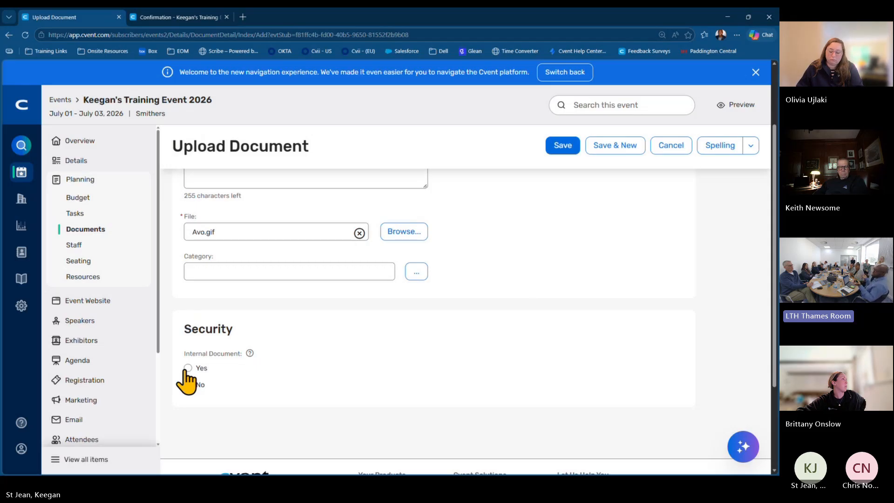
left_click(188, 384)
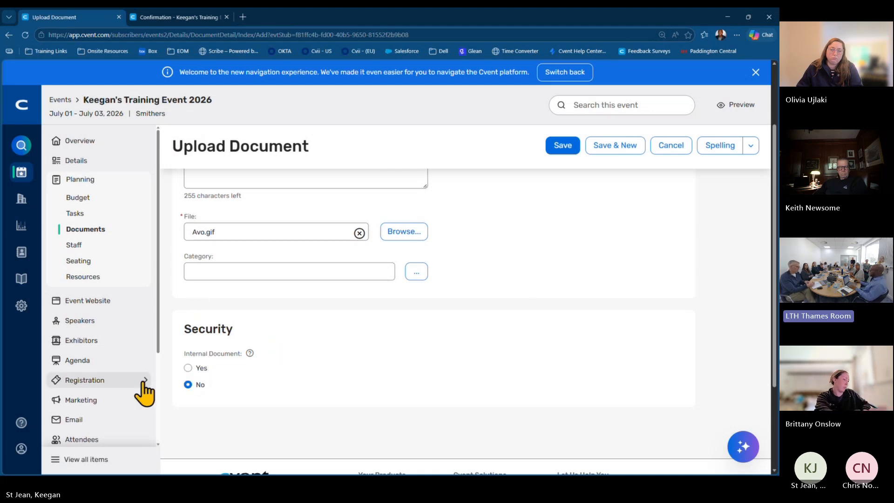
left_click(566, 153)
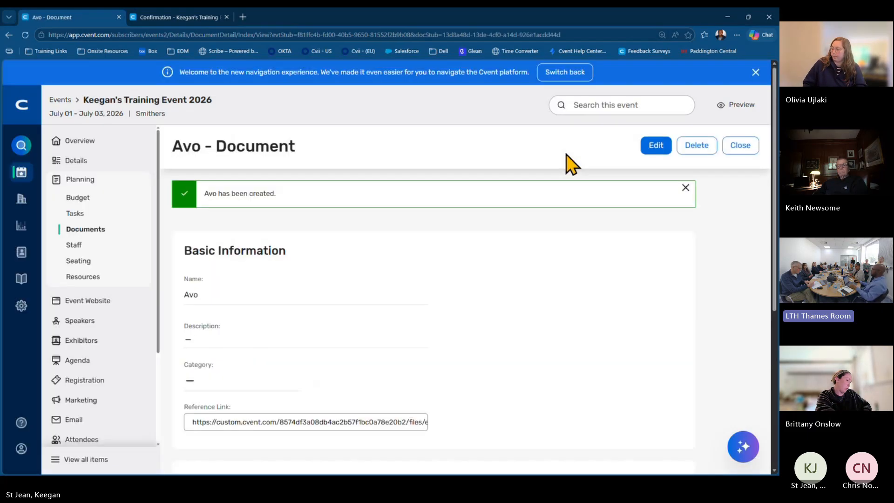
Copy the Avo document's reference link and open it in a new browser tab to view the file.
scroll(470, 247, "down", 2)
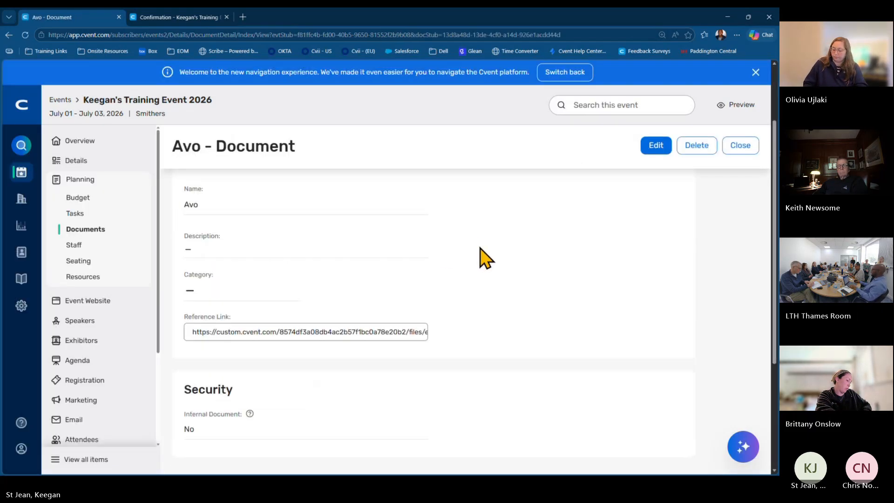
triple_click(351, 323)
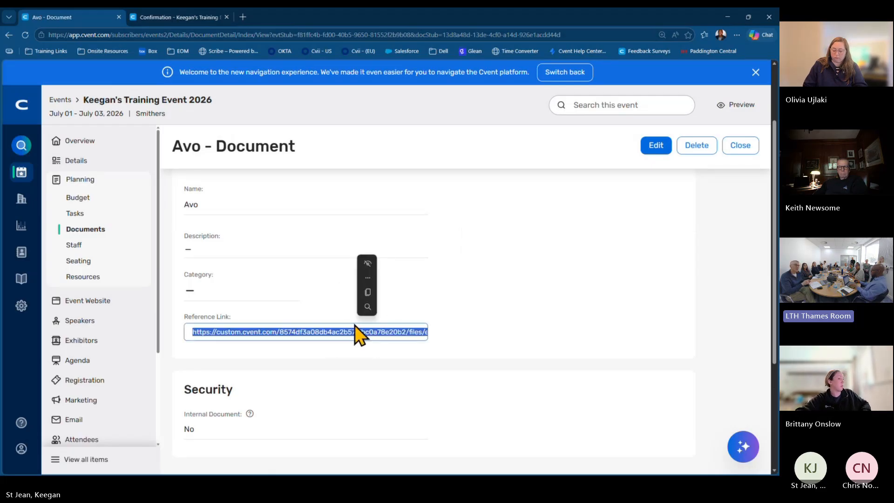
left_click(243, 16)
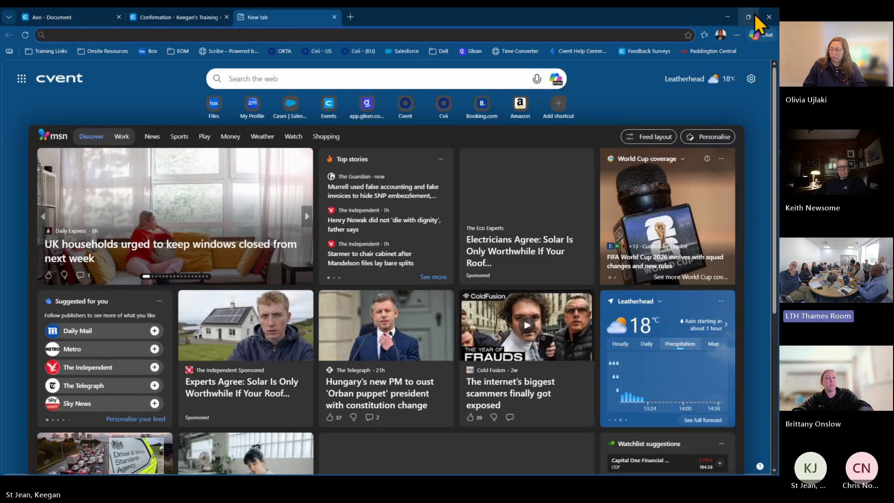
key("ctrl+v")
key("Return")
mouse_move(753, 12)
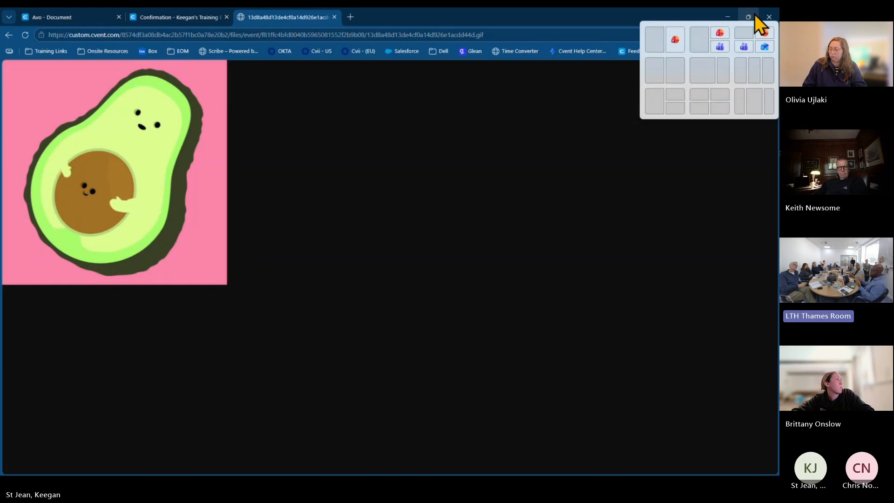
Check the event confirmation page, return to the Avo document and copy its reference link again.
left_click(148, 19)
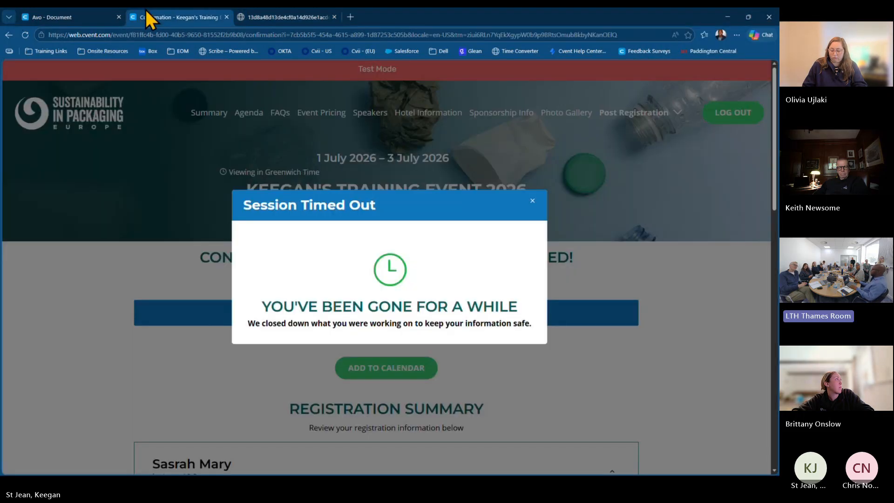
left_click(64, 18)
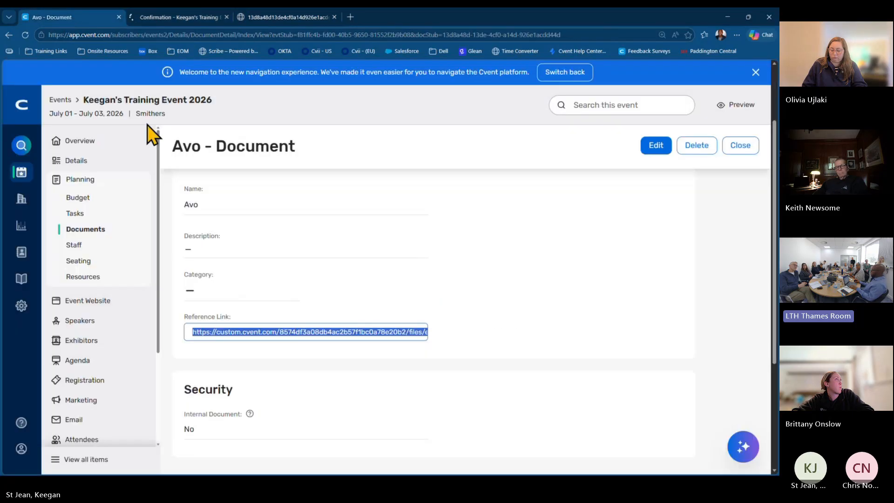
right_click(299, 336)
left_click(346, 204)
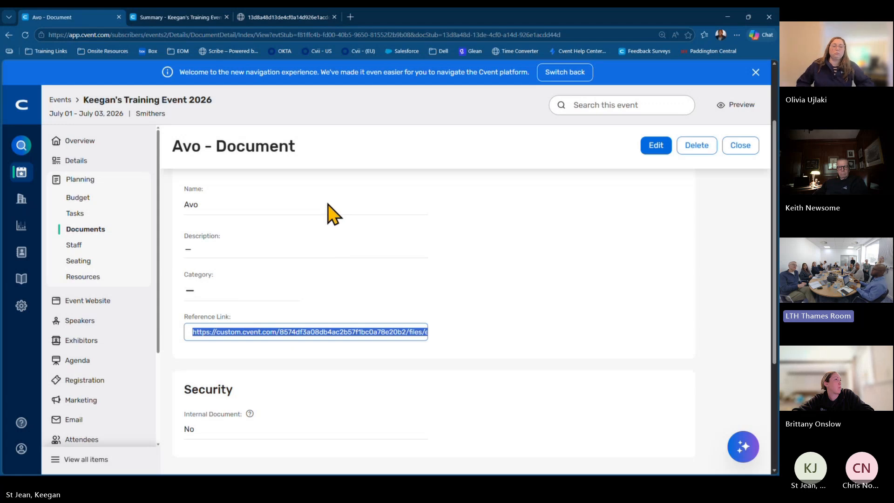
Open the Event Emails list of the training event.
scroll(95, 224, "down", 2)
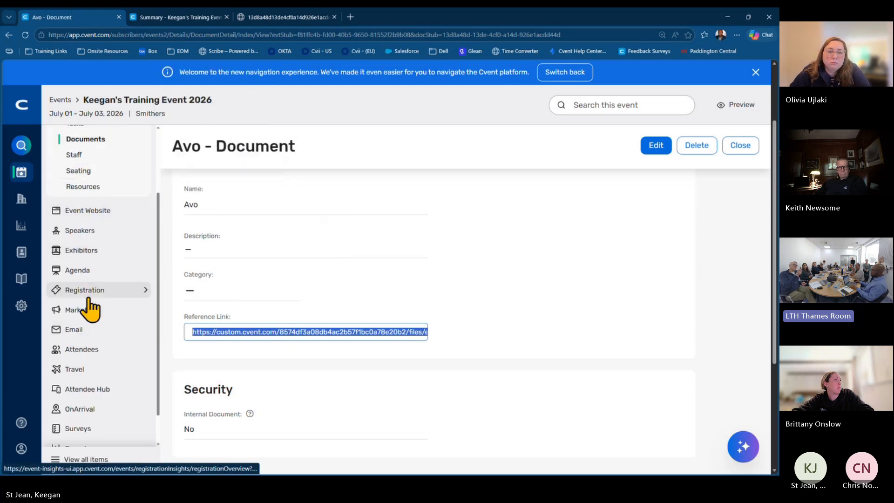
mouse_move(89, 331)
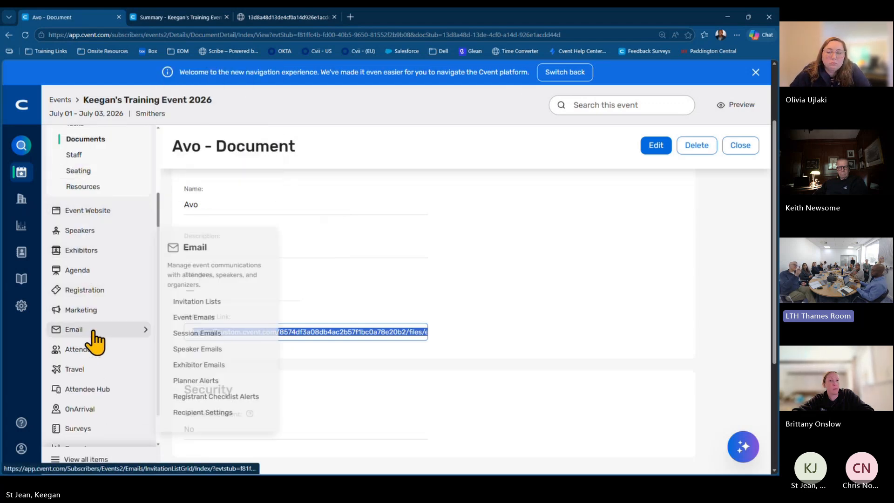
left_click(191, 317)
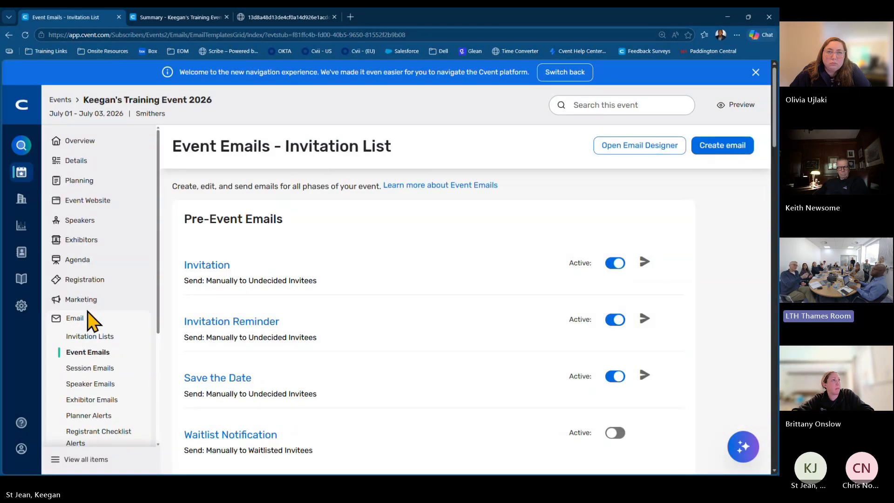
mouse_move(91, 303)
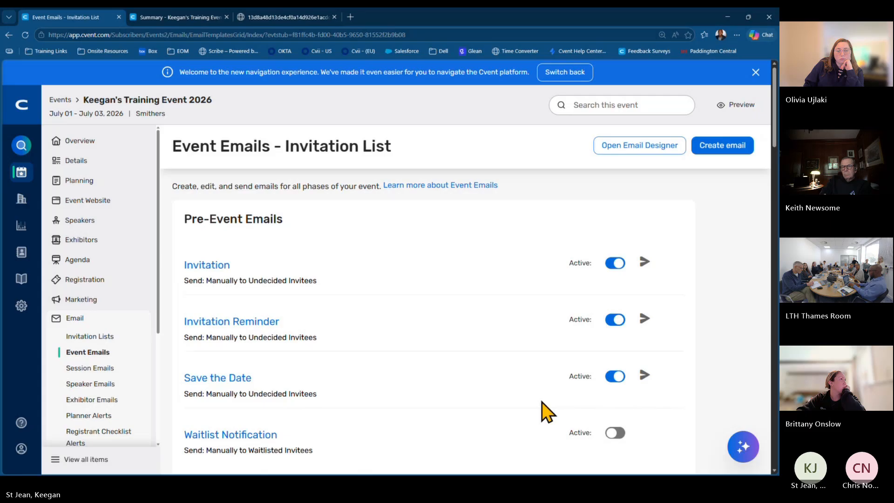
Switch to Outlook and open the second Cvent Notifications email in the Onsite Resources mail folder.
key("super+Tab")
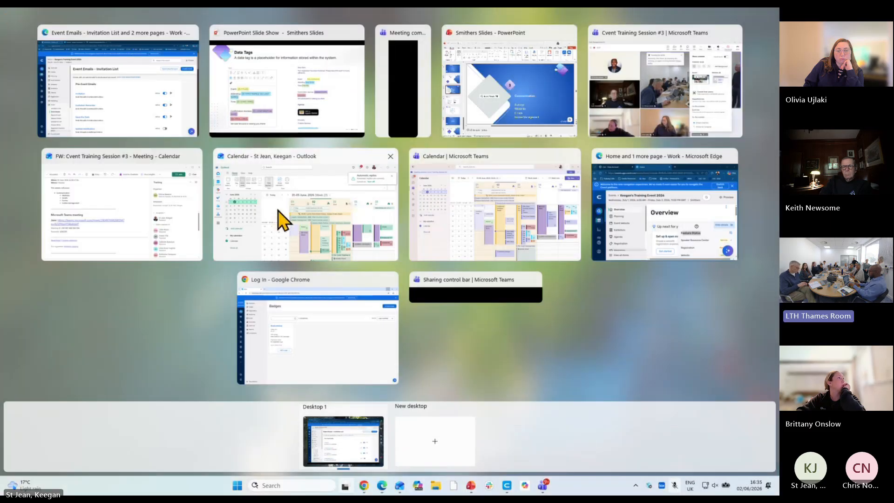
left_click(279, 227)
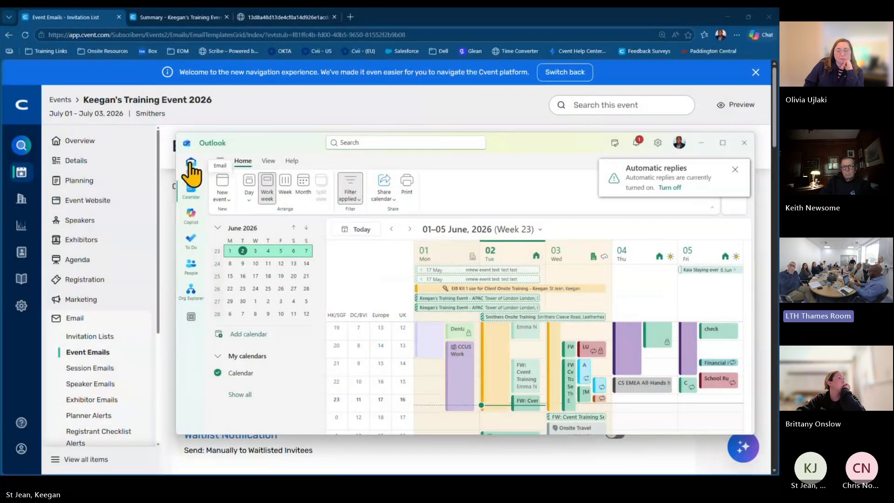
left_click(191, 165)
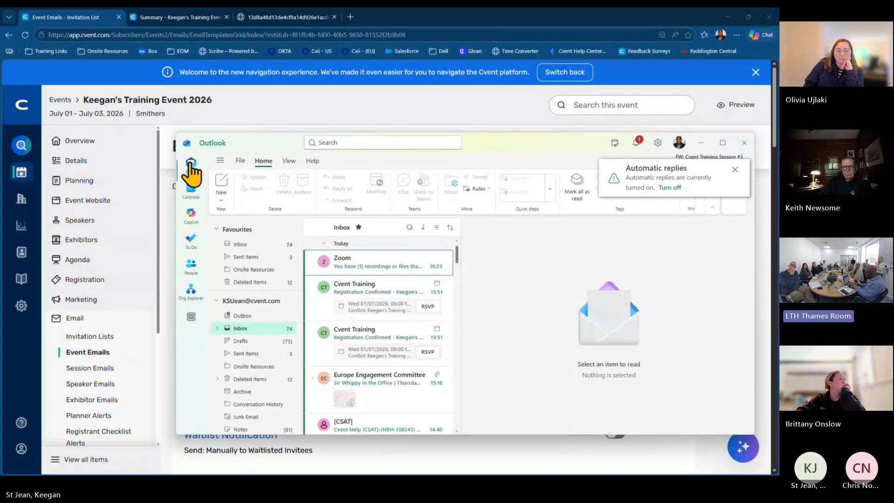
left_click(254, 366)
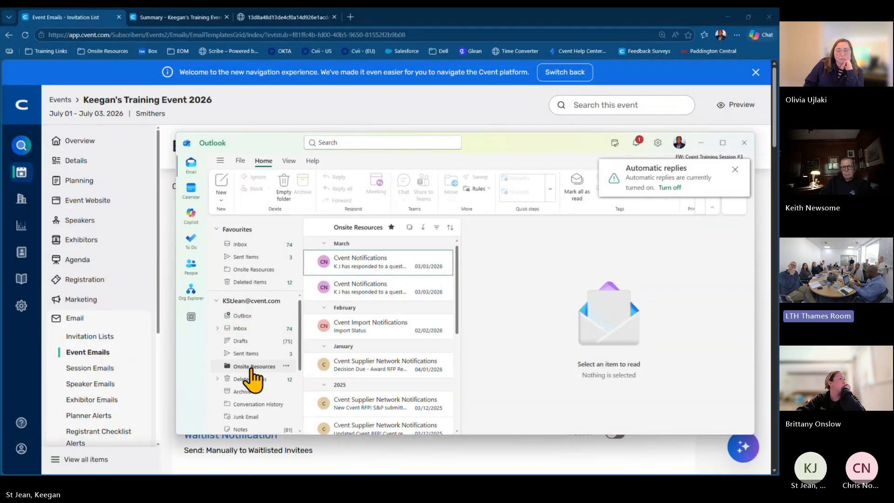
double_click(378, 285)
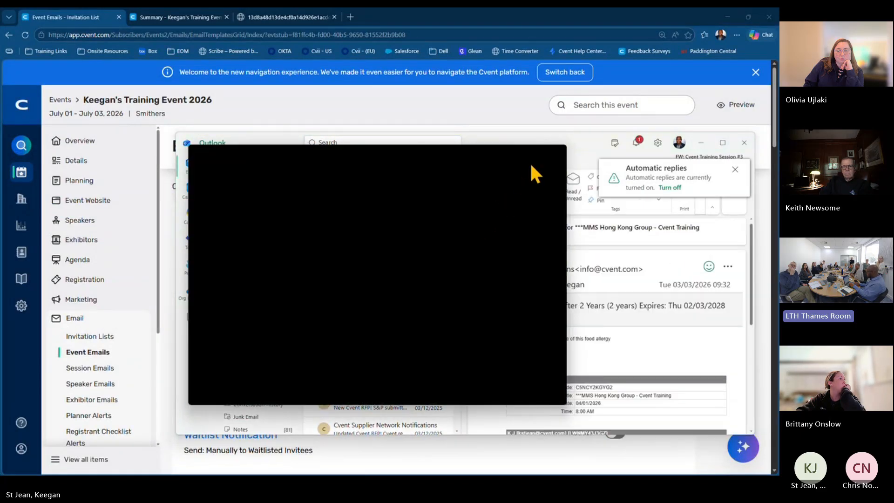
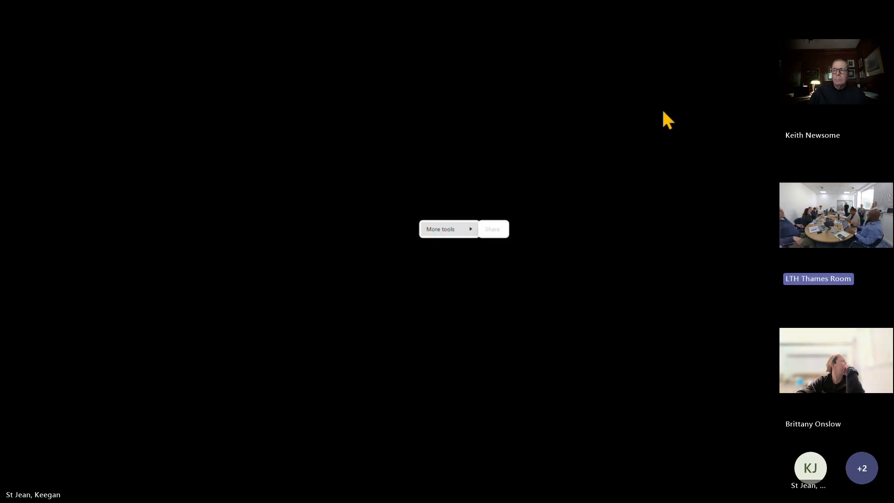
Switch back to the training event in Cvent, glance at its Summary web page, and start a new planner alert.
left_click(730, 25)
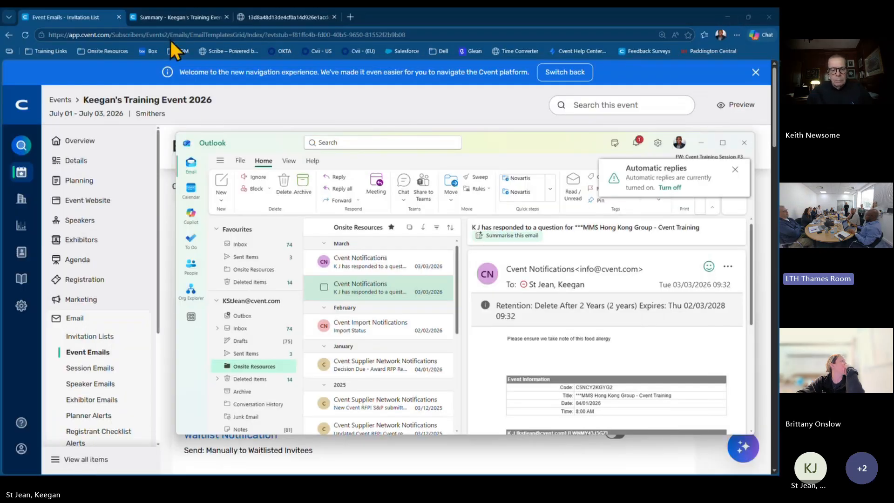
left_click(176, 19)
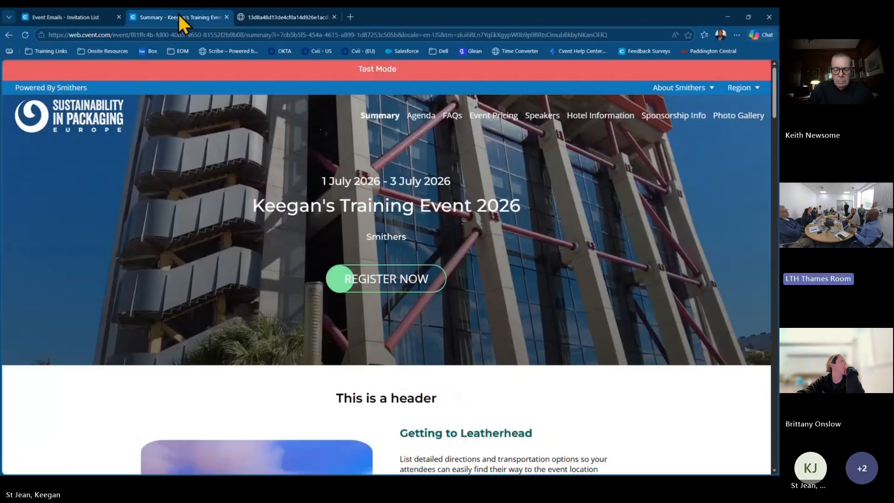
left_click(90, 19)
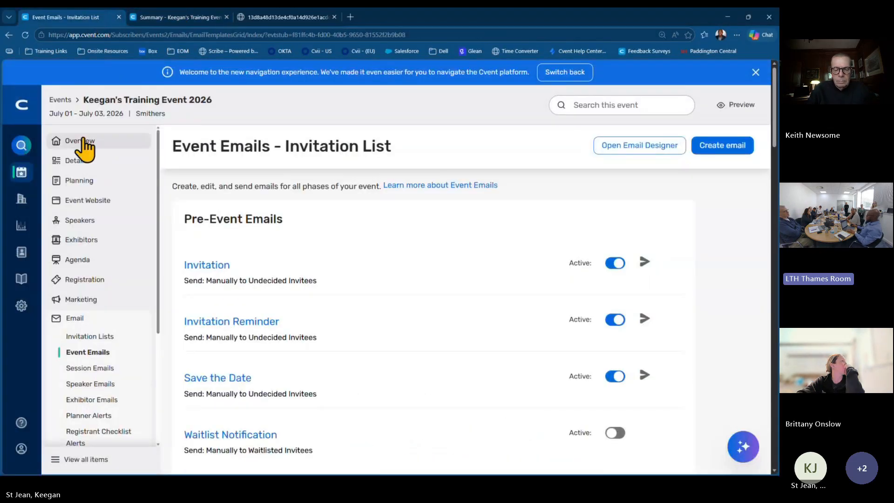
scroll(96, 185, "down", 3)
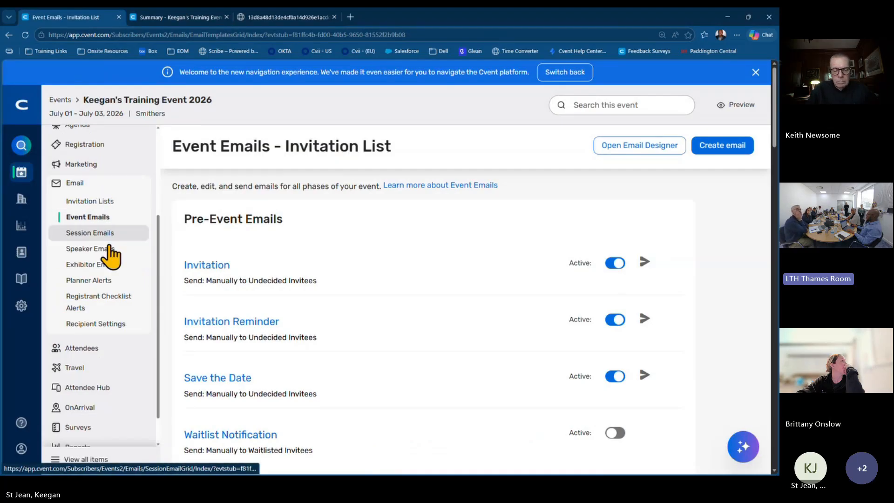
left_click(111, 279)
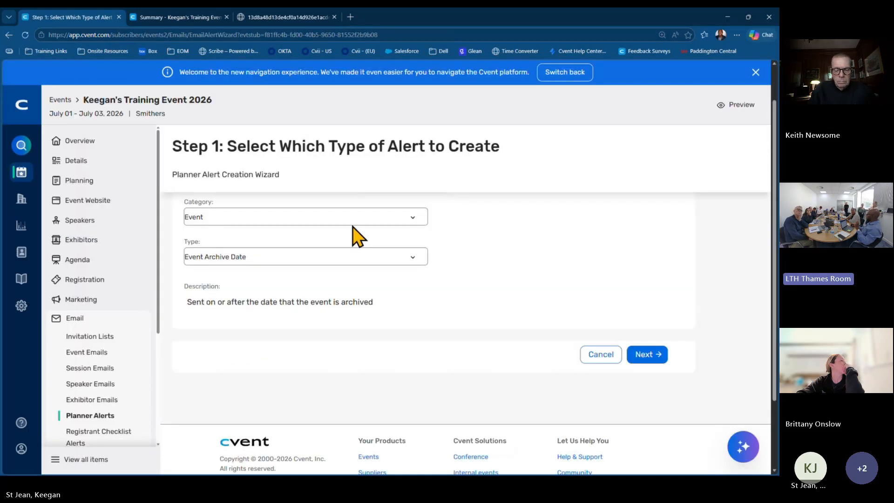
Examine the alert types offered for the Payments and Registration categories, and cancel the new planner alert.
left_click(327, 221)
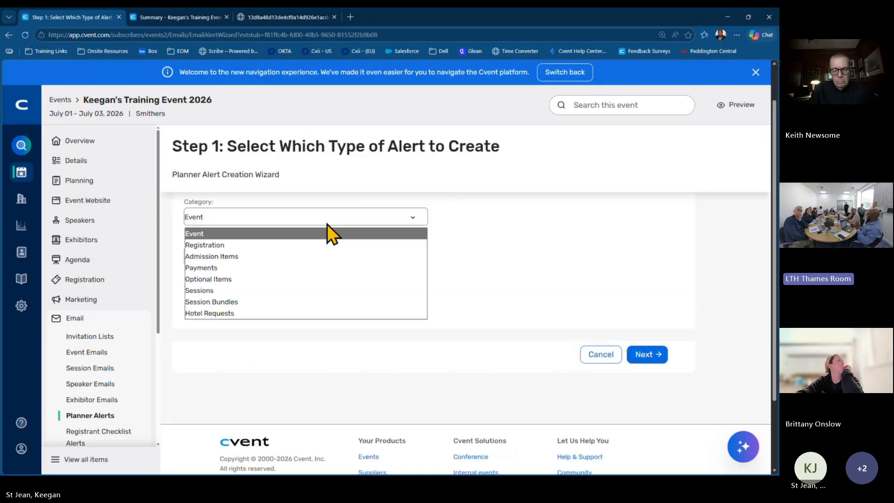
left_click(280, 267)
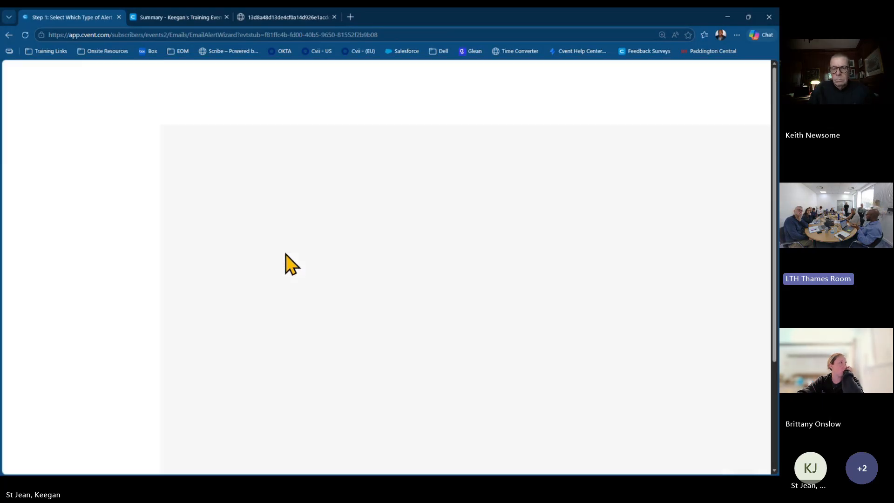
left_click(287, 301)
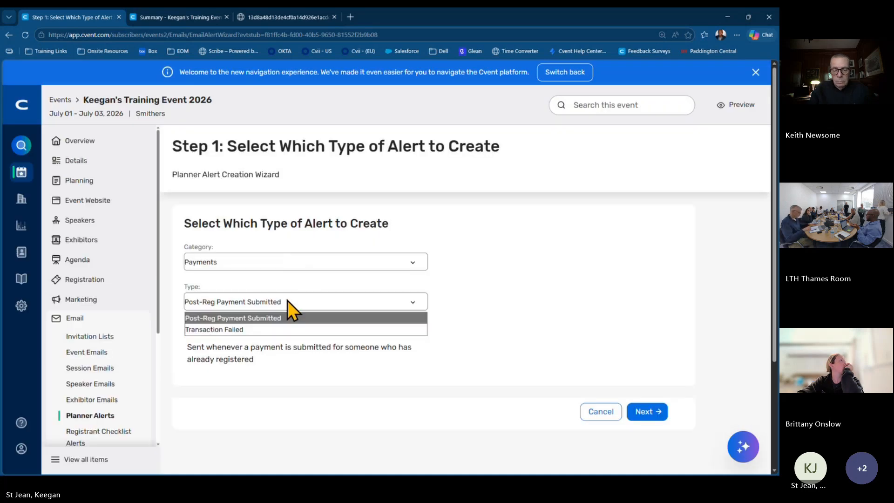
left_click(267, 261)
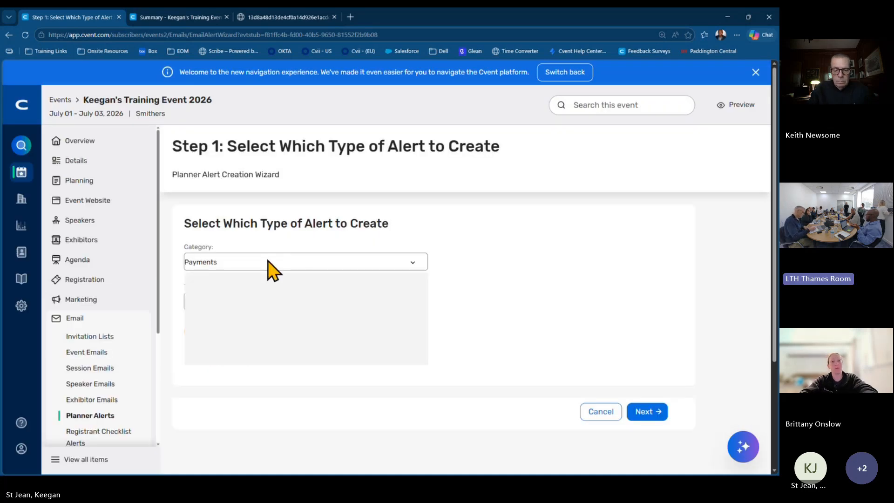
left_click(266, 290)
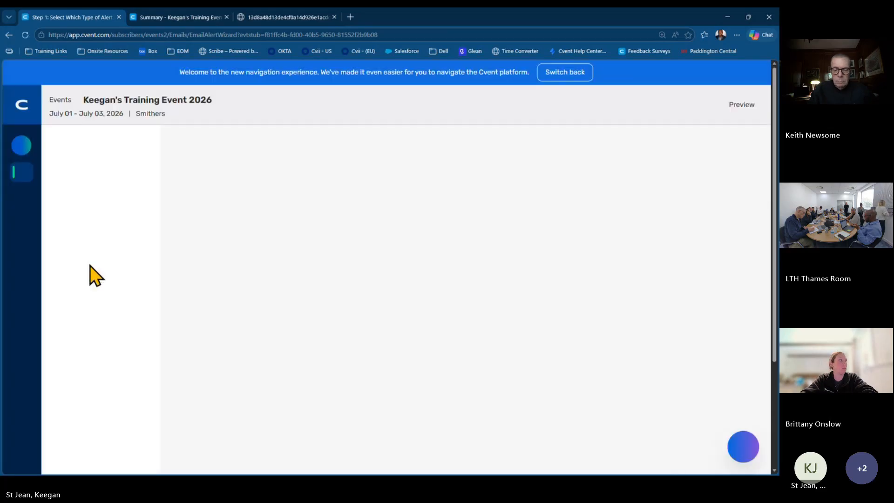
left_click(311, 304)
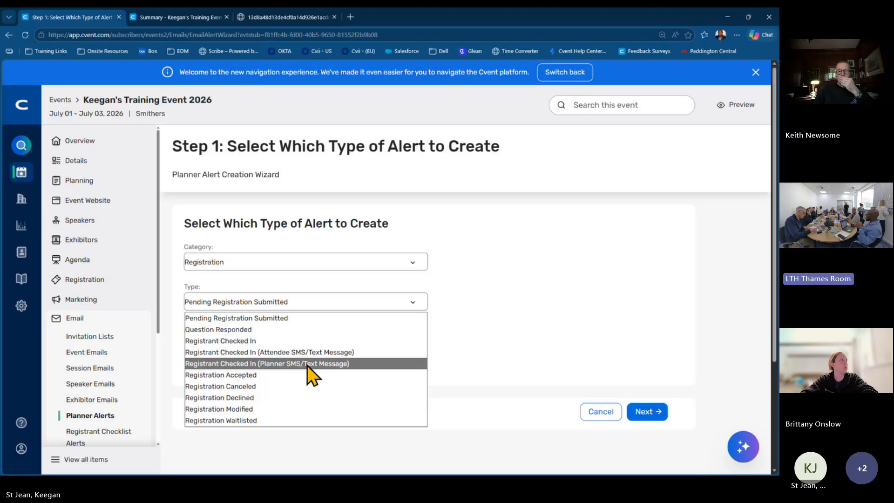
left_click(538, 301)
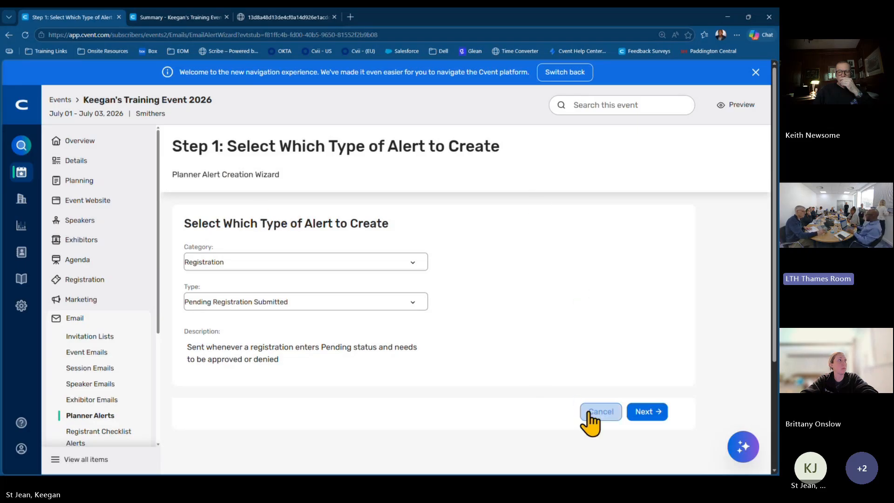
left_click(86, 181)
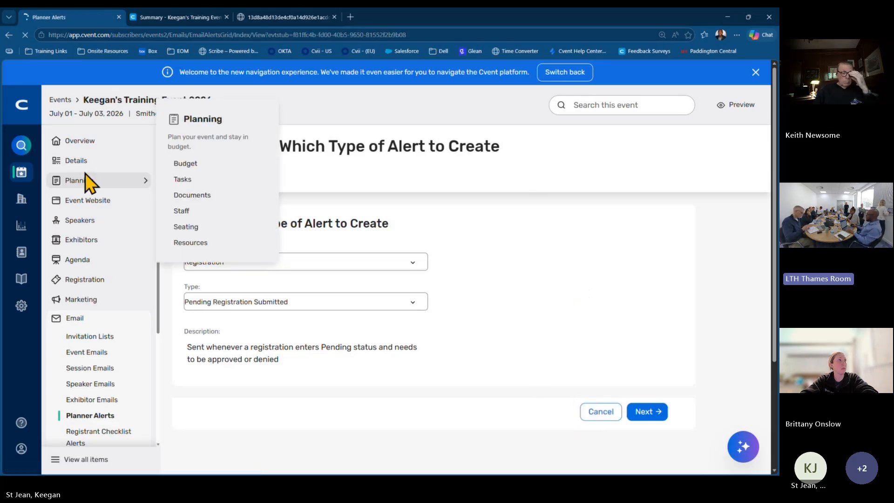
Open the event's Weblinks page and review the standard links and their destinations.
mouse_move(115, 305)
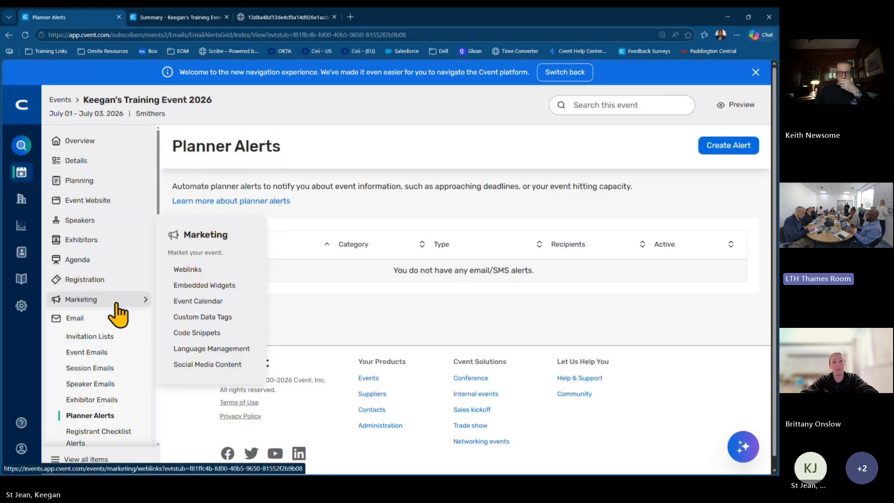
left_click(212, 270)
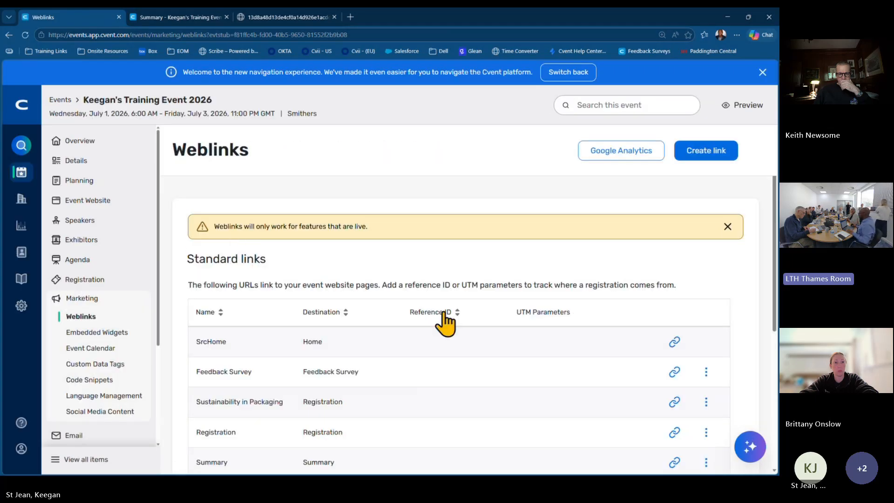
scroll(548, 289, "down", 3)
scroll(549, 316, "up", 2)
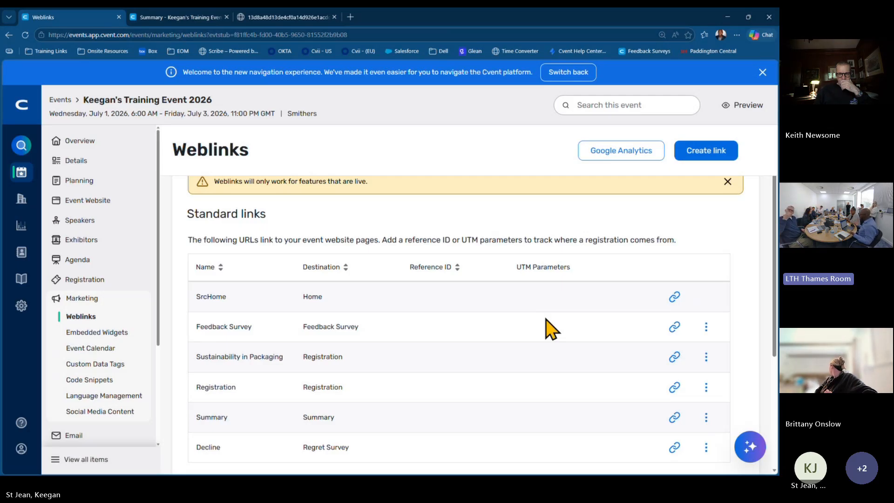
Start a new weblink named Speaker Reg and leave its reference ID empty.
left_click(725, 161)
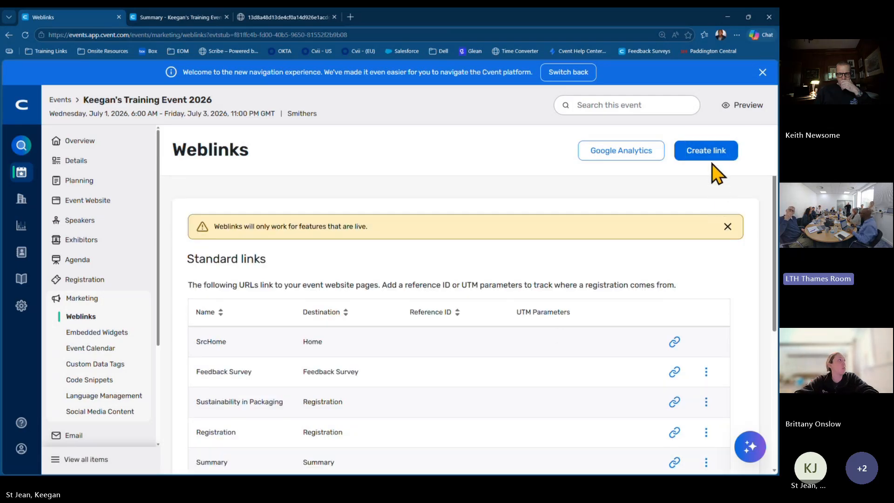
left_click(712, 168)
left_click(332, 294)
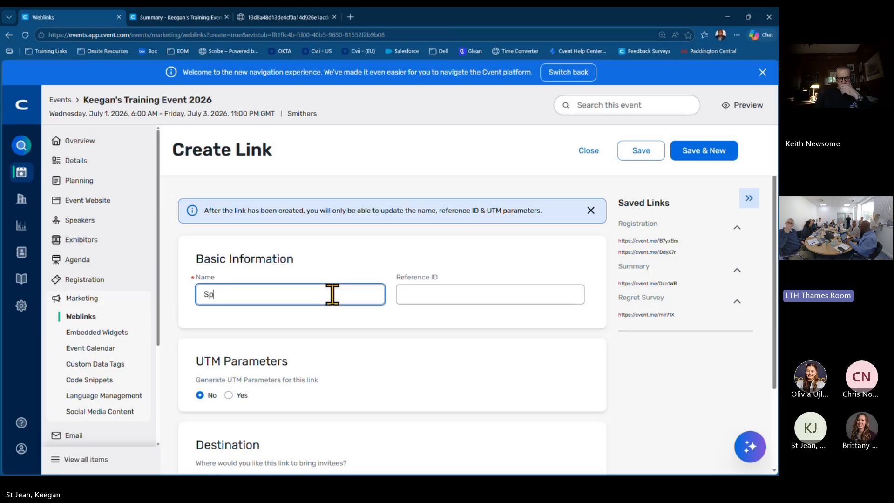
type("Speaker Reg")
key("Tab")
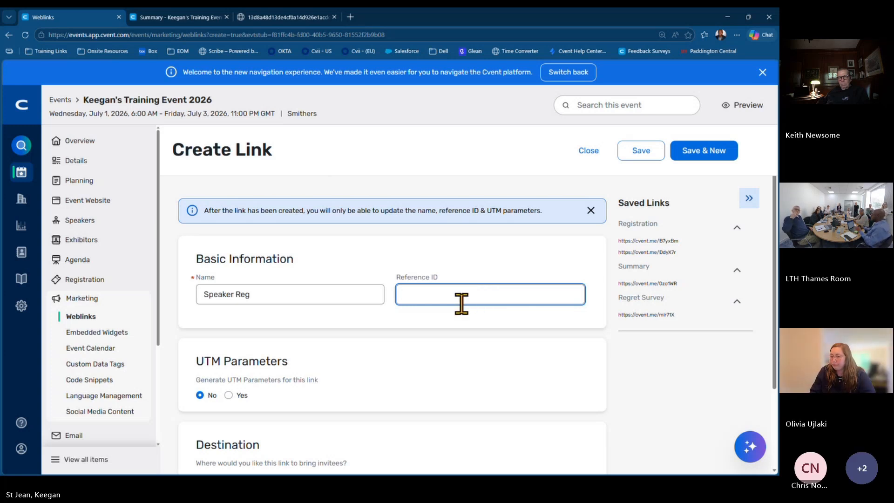
Try Summary and FAQs as the weblink's landing page, and set it back to Registration.
scroll(462, 307, "down", 1)
scroll(462, 306, "down", 3)
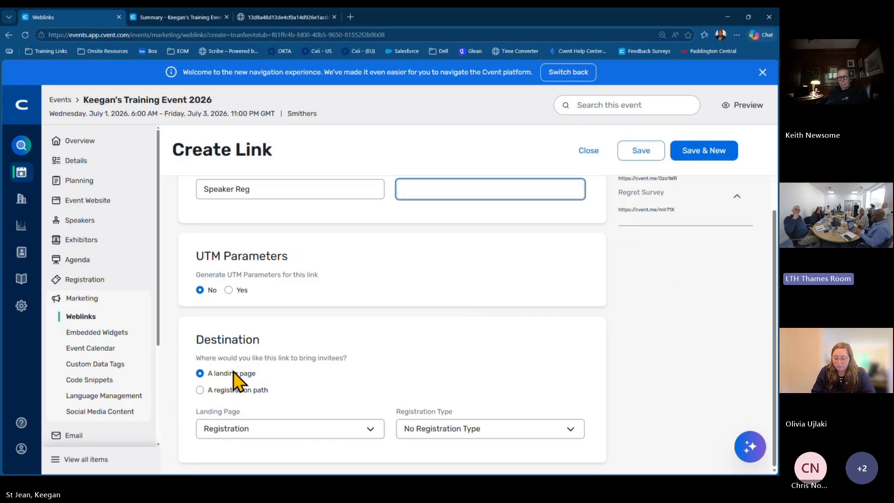
left_click(326, 438)
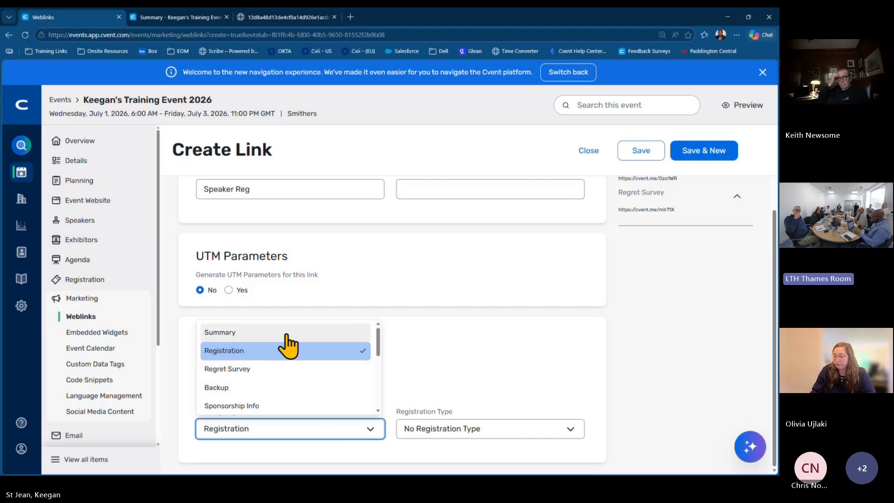
left_click(289, 334)
left_click(329, 431)
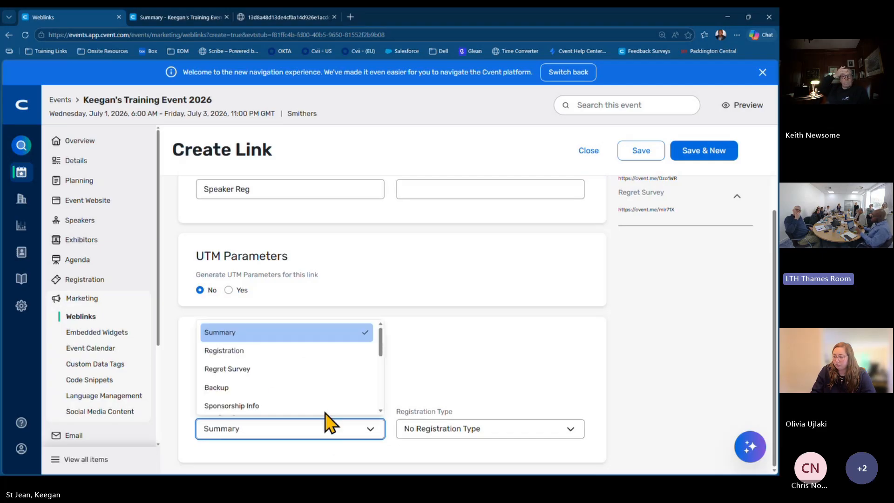
scroll(305, 372, "down", 2)
left_click(277, 356)
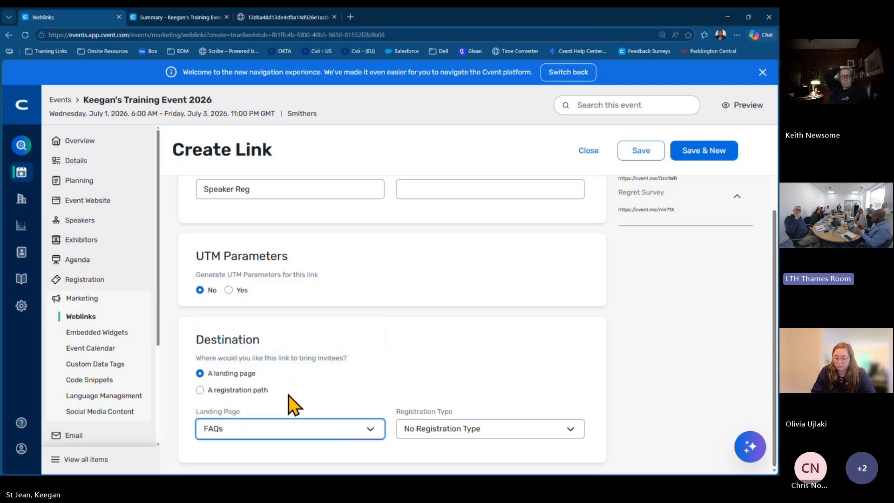
left_click(294, 434)
scroll(285, 384, "up", 3)
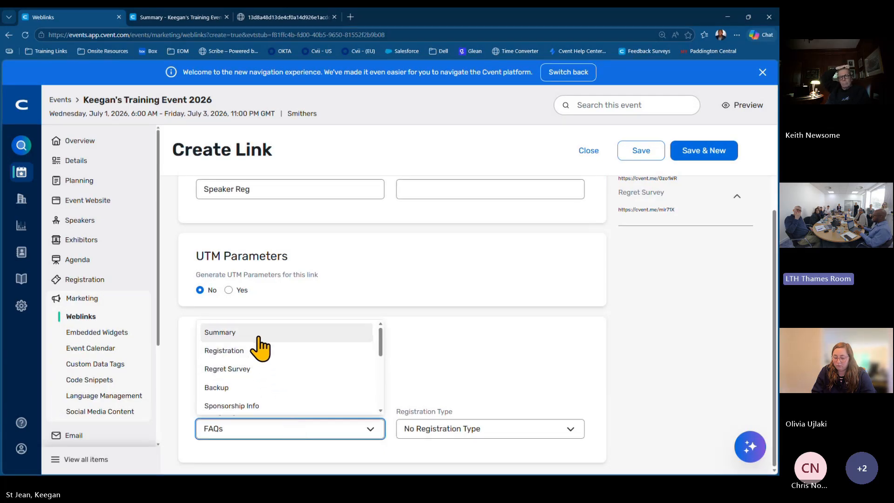
left_click(260, 353)
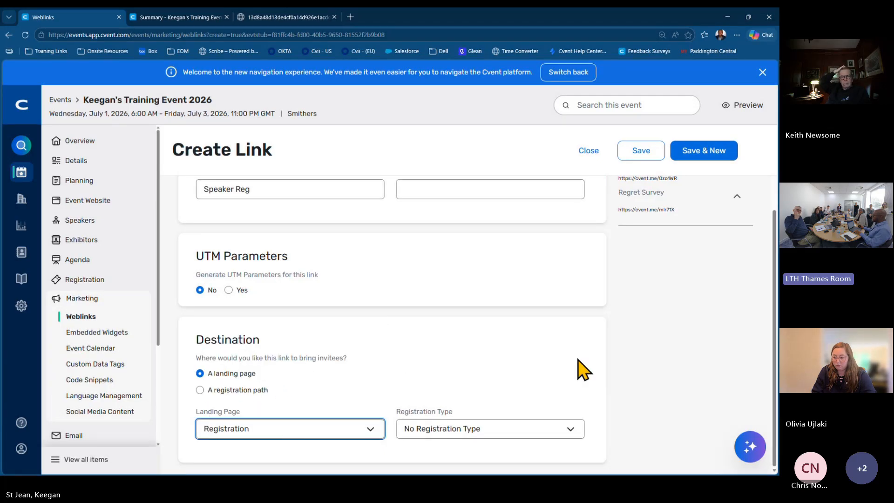
Try Speaker as the weblink's registration type, and set it back to No Registration Type.
left_click(526, 434)
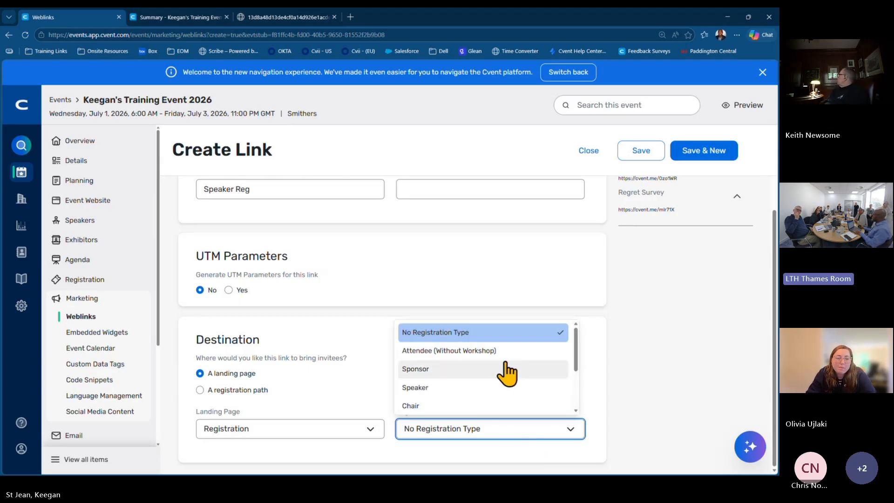
left_click(436, 387)
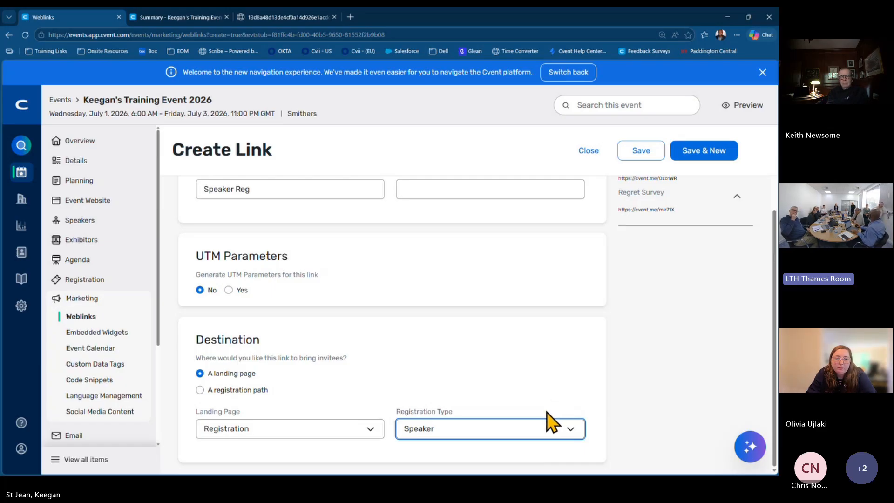
left_click(487, 430)
left_click(484, 332)
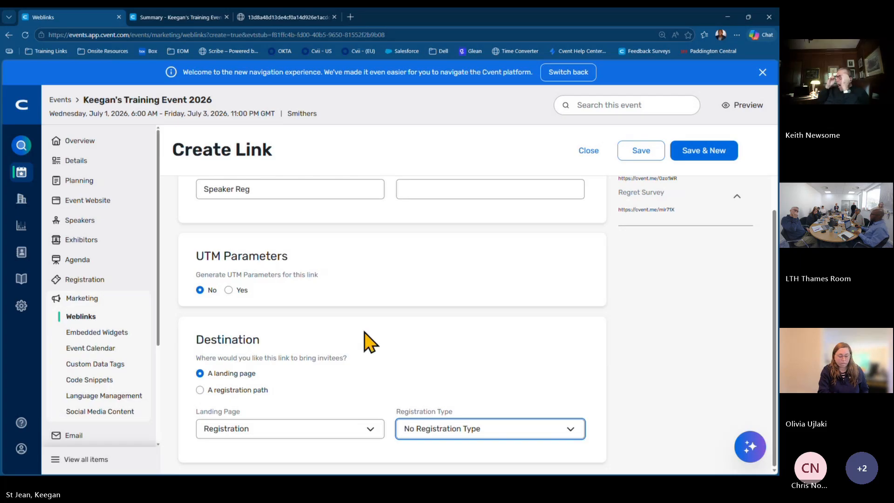
Try a registration path as the weblink's destination, check the available paths, and return to a landing page.
left_click(239, 390)
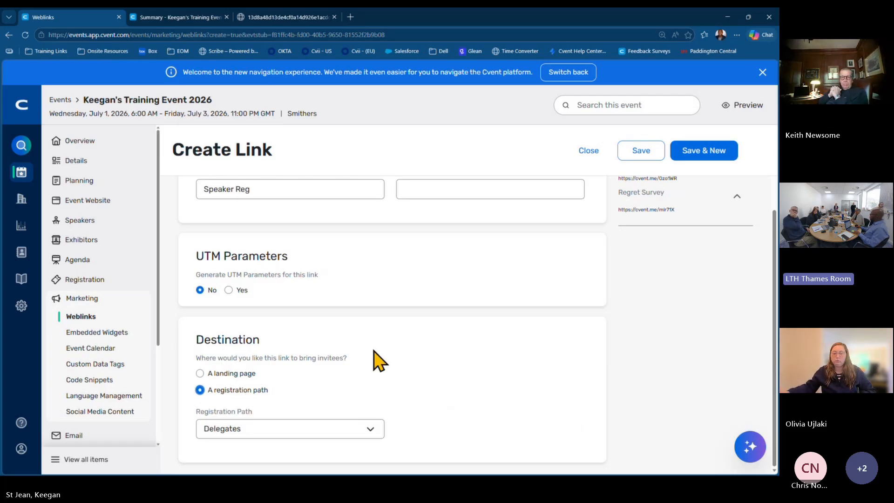
left_click(307, 431)
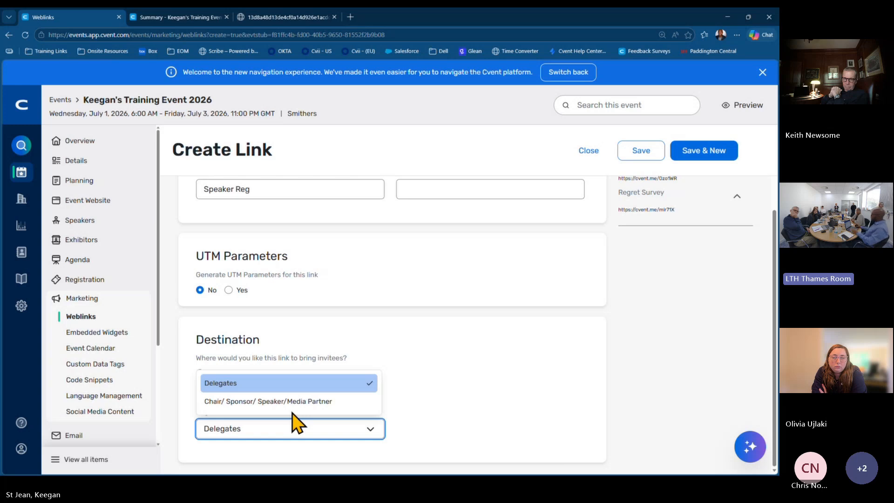
left_click(442, 382)
left_click(254, 376)
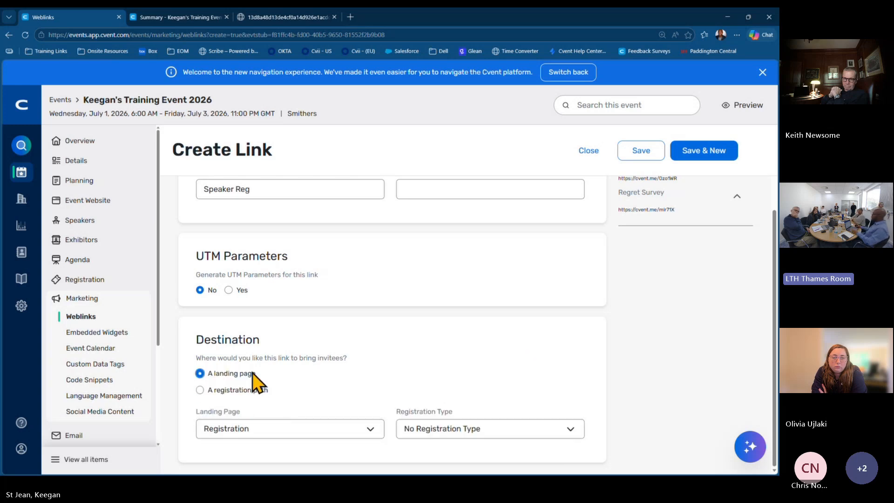
Set the weblink's registration type to Speaker and save the link.
left_click(439, 427)
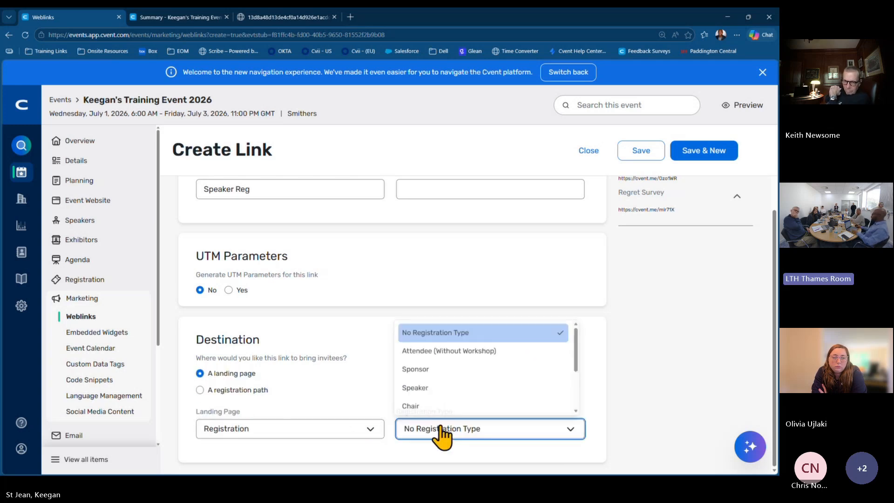
left_click(460, 388)
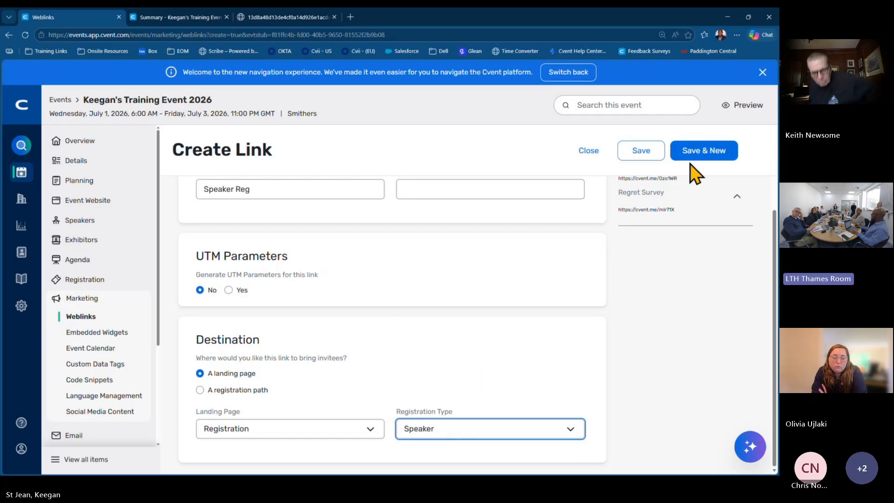
left_click(642, 153)
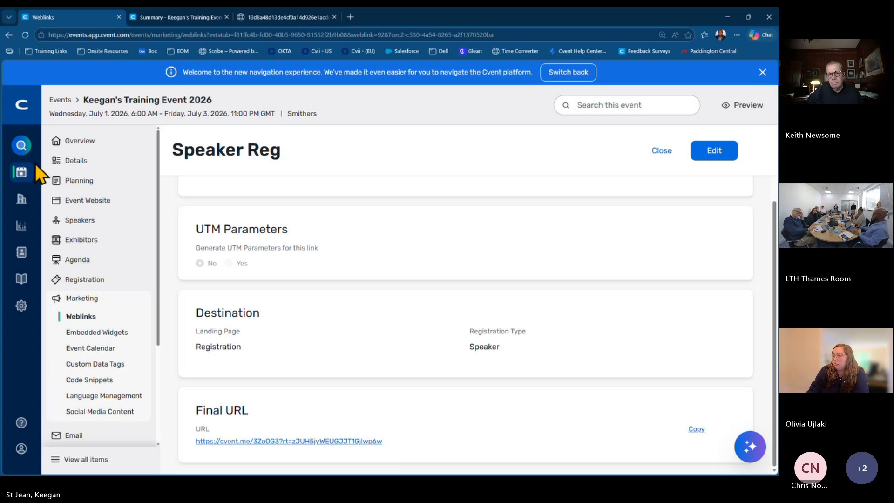
Look at the event's attendee list, and open its invitation lists.
scroll(79, 221, "down", 3)
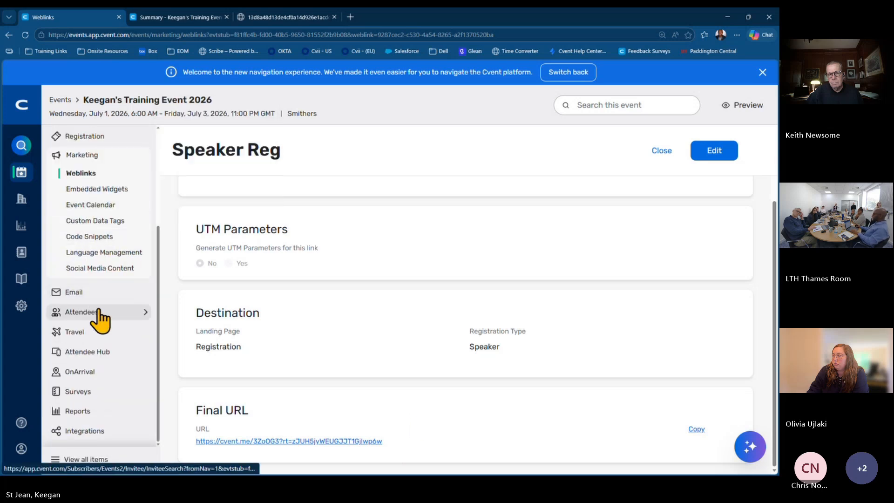
mouse_move(99, 314)
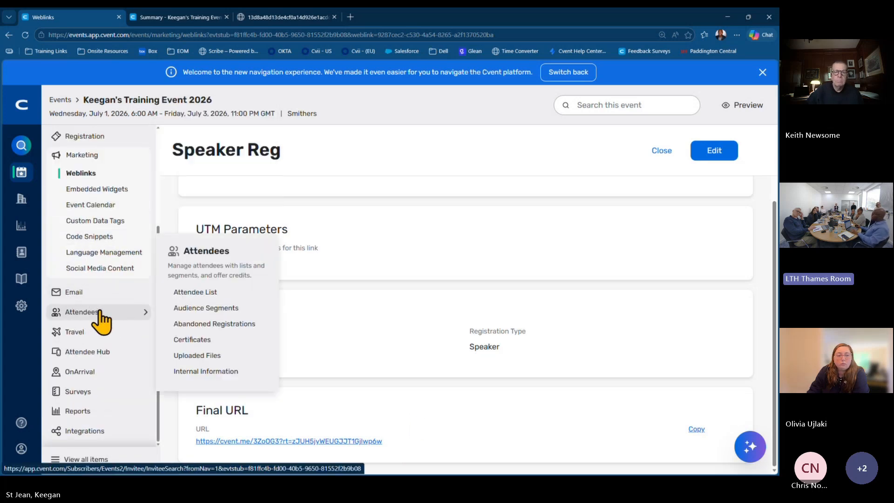
left_click(202, 293)
mouse_move(71, 349)
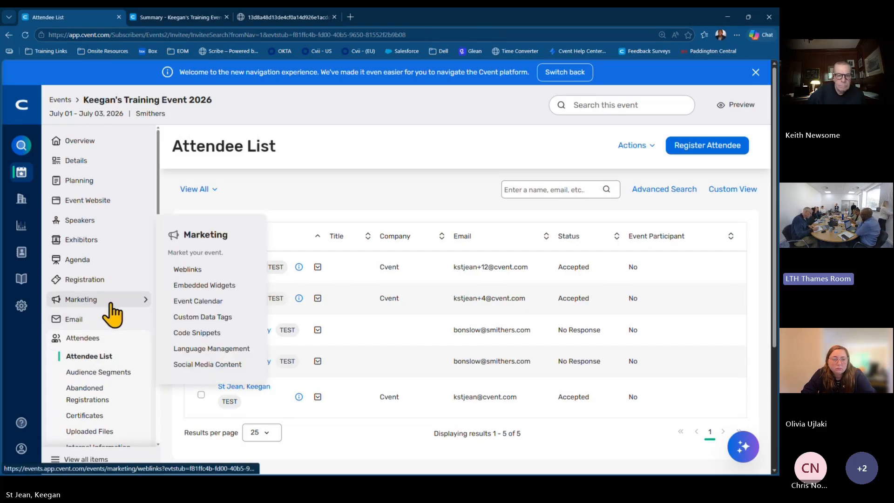
mouse_move(107, 321)
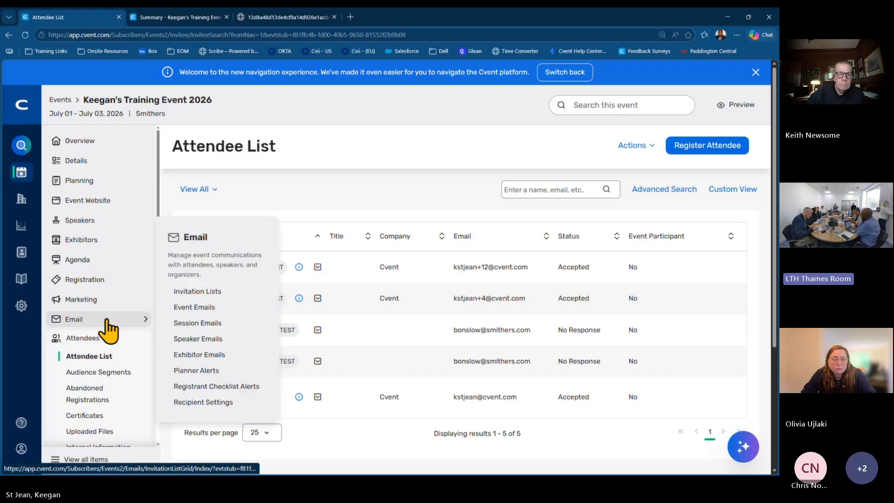
left_click(215, 302)
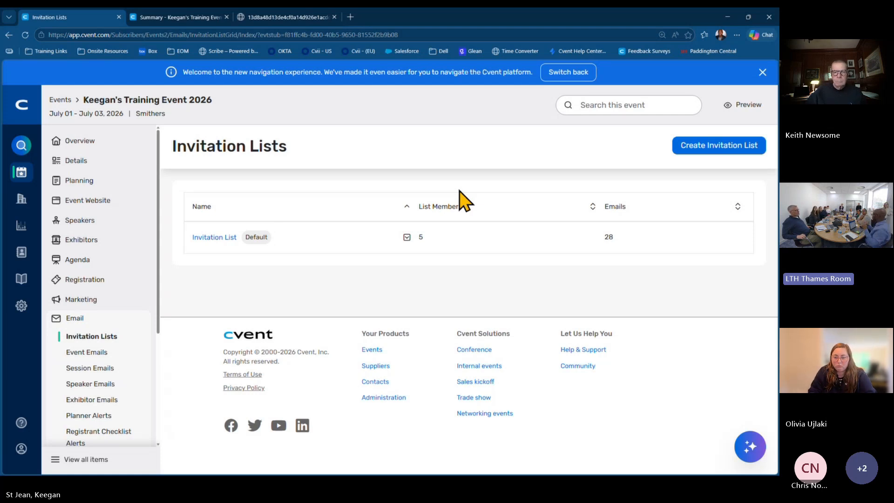
Open the registration process in Site Designer and view the privacy settings of the Delegates registration path.
mouse_move(104, 294)
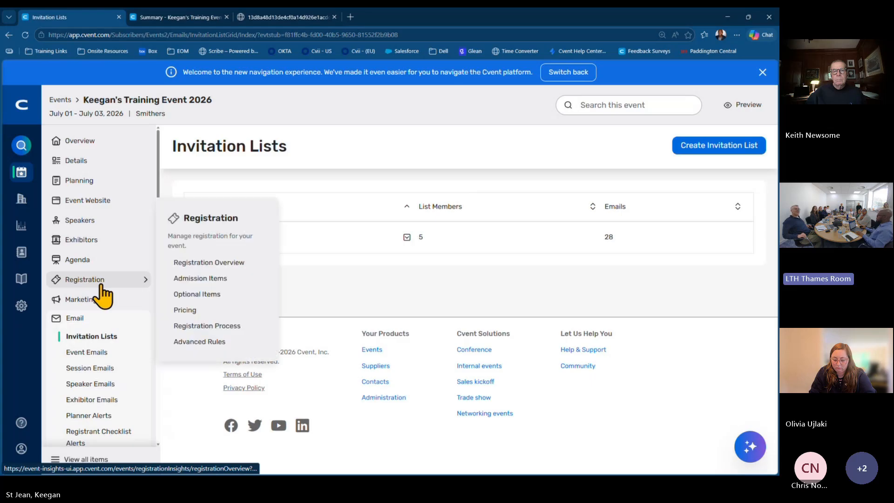
left_click(177, 327)
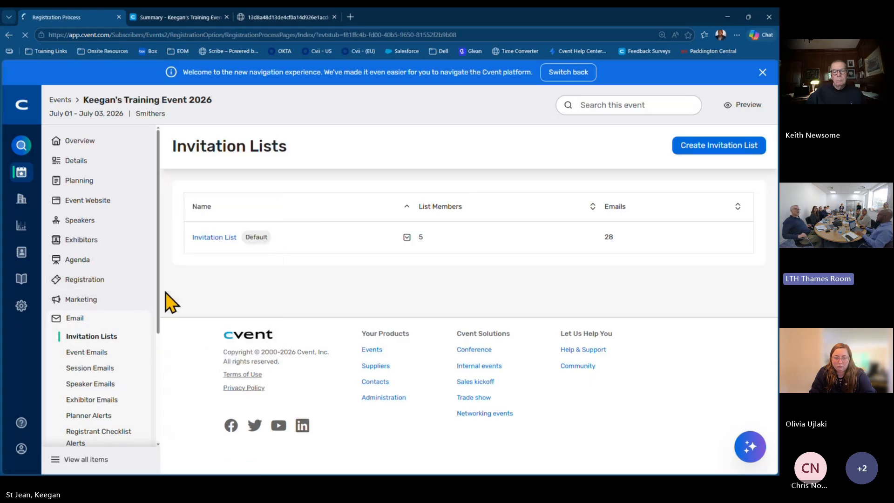
left_click(219, 248)
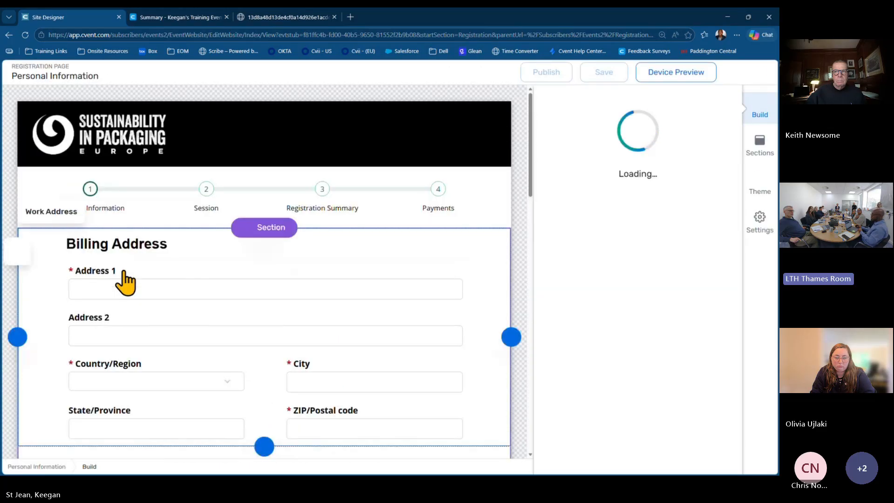
left_click(46, 79)
scroll(120, 309, "down", 4)
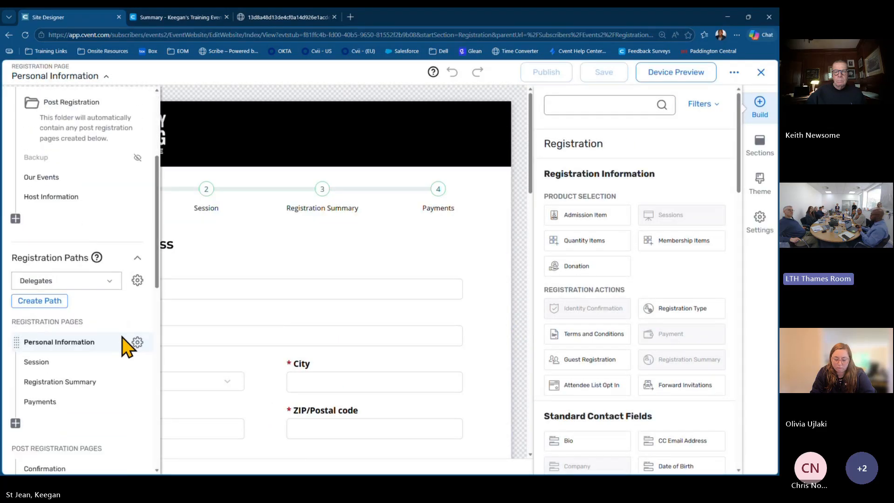
left_click(138, 280)
scroll(256, 279, "down", 5)
scroll(254, 277, "down", 4)
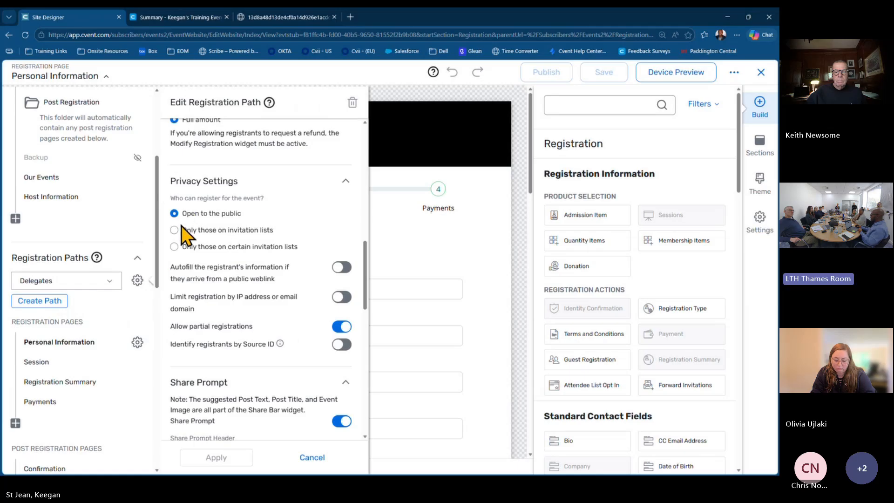
Try limiting the Delegates path to only those on invitation lists, cancel the change, and close Site Designer.
left_click(183, 229)
left_click_drag(182, 246, 295, 254)
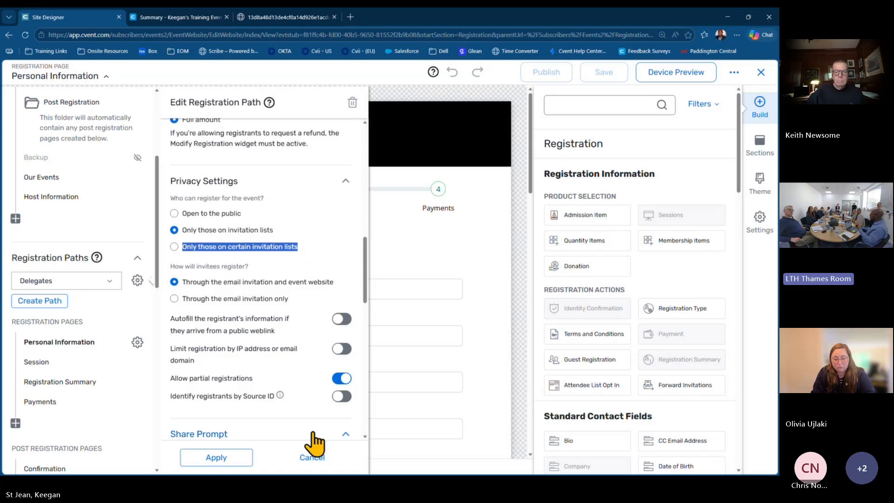
left_click(307, 457)
left_click(759, 74)
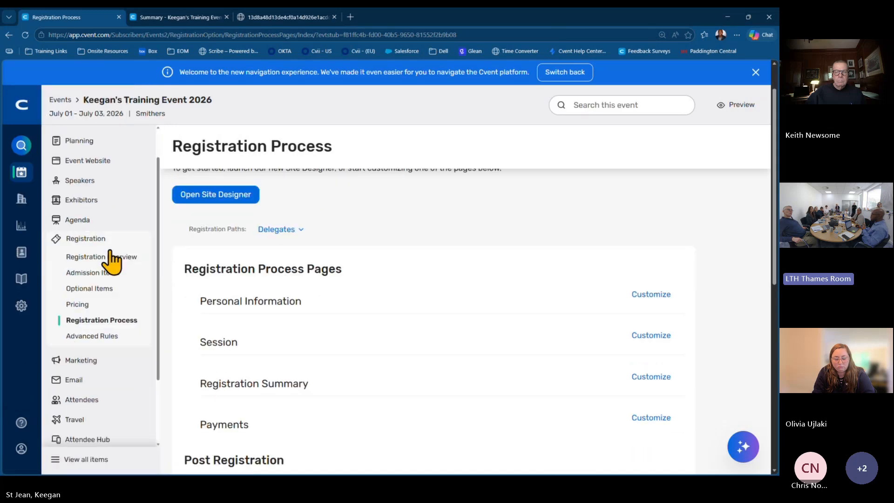
Open the event's attendee list and review the attendees and their statuses.
scroll(99, 238, "down", 2)
mouse_move(96, 289)
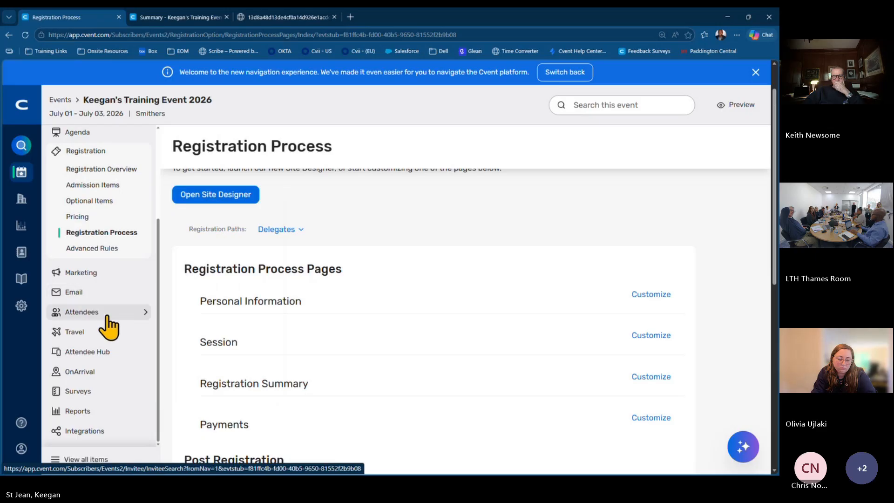
mouse_move(108, 318)
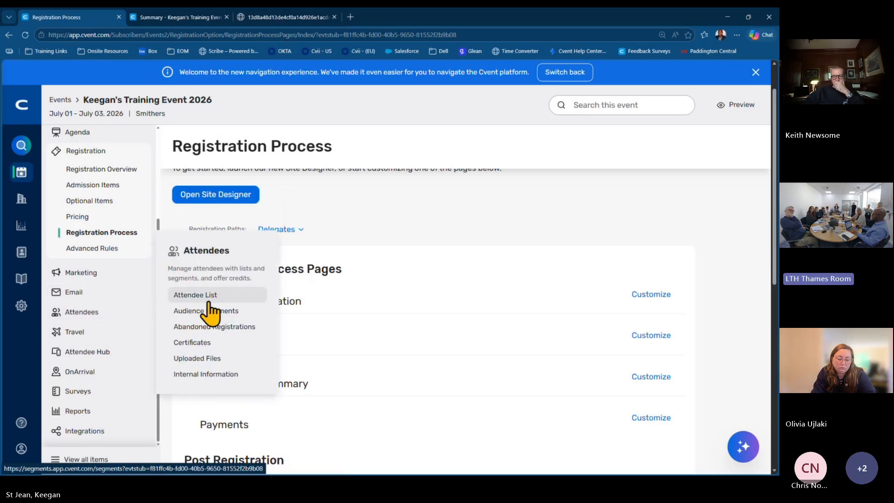
left_click(238, 296)
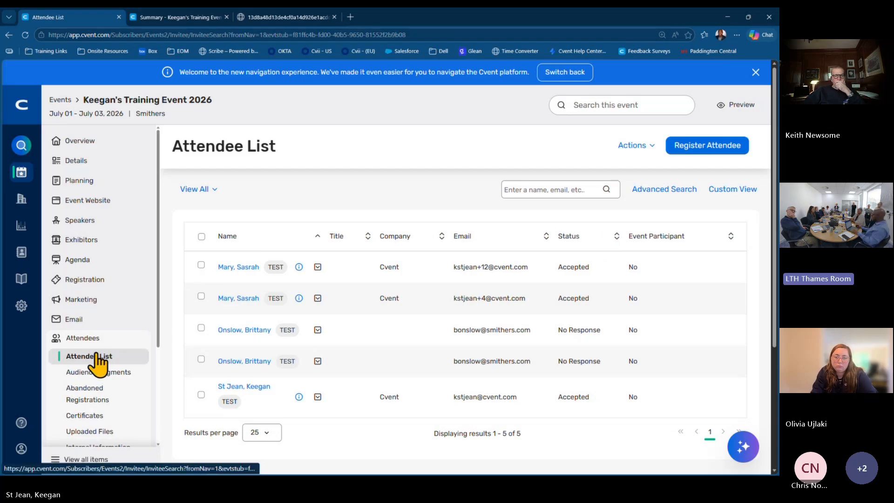
scroll(329, 237, "down", 1)
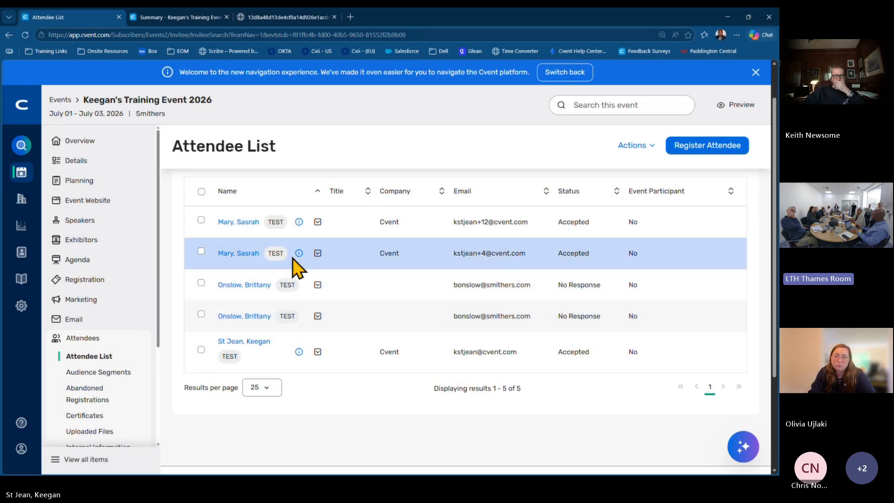
scroll(291, 259, "up", 1)
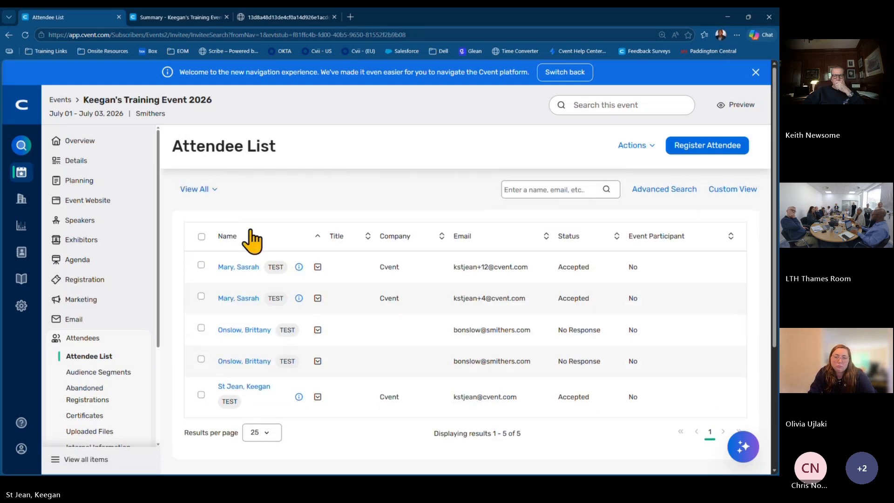
Filter the attendee list to show only attendees with the Accepted status.
left_click(214, 190)
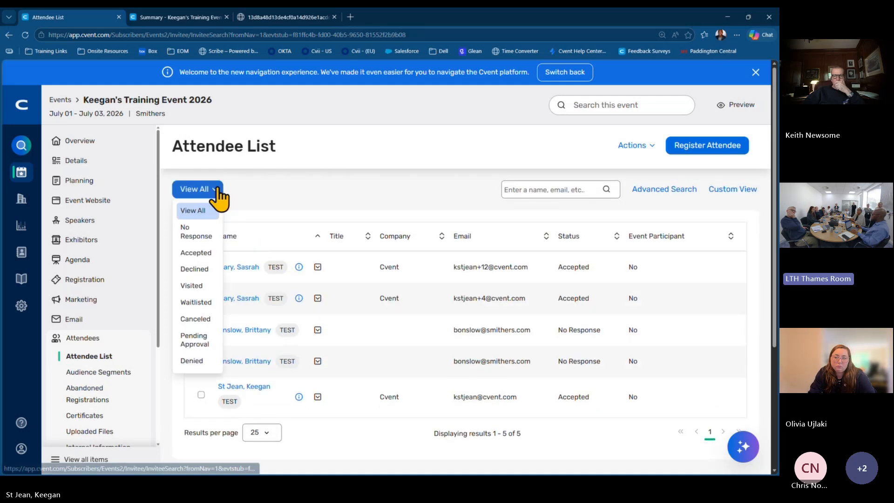
left_click(205, 252)
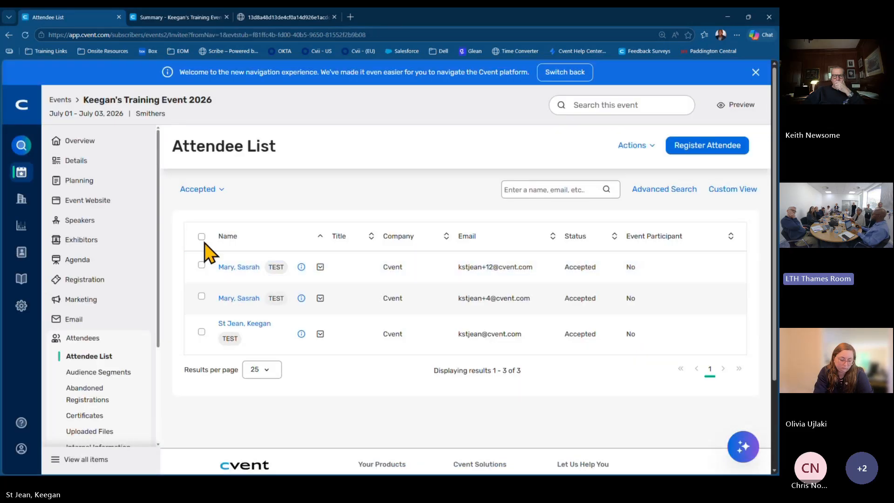
left_click(202, 187)
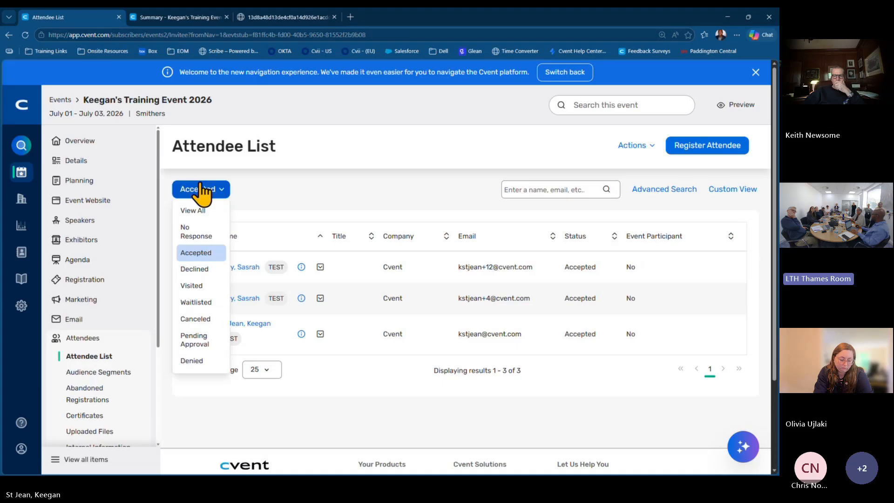
left_click(324, 184)
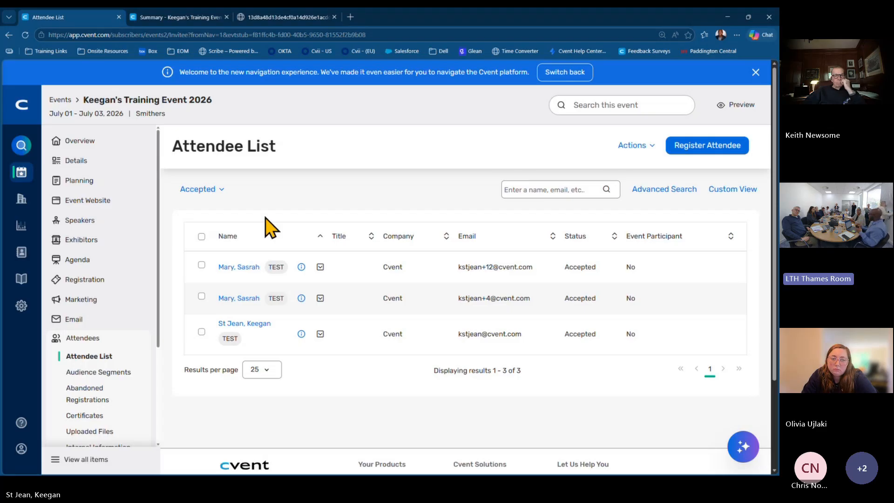
Select the accepted attendees and open the bulk session registrants update with the method Register all for a session.
left_click(201, 236)
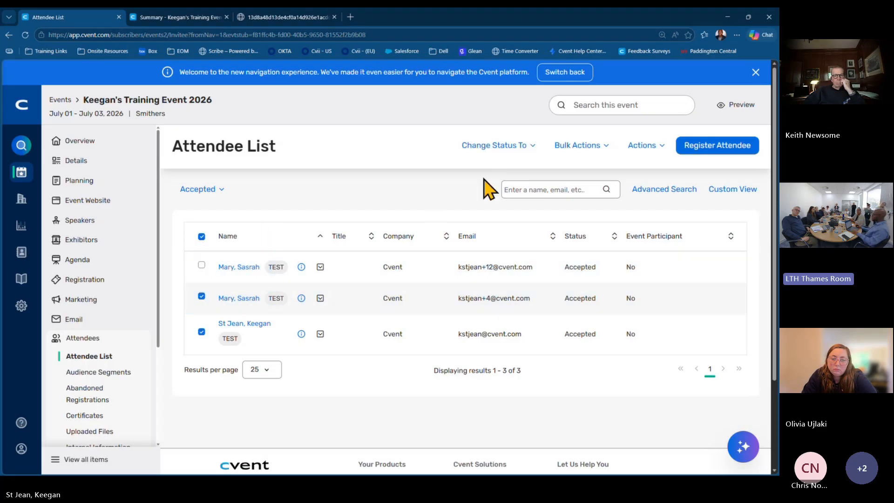
left_click(587, 148)
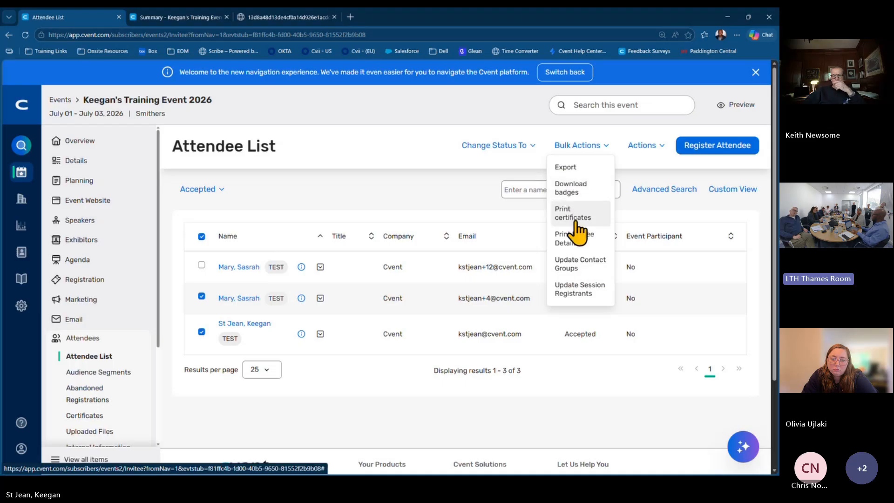
left_click(587, 293)
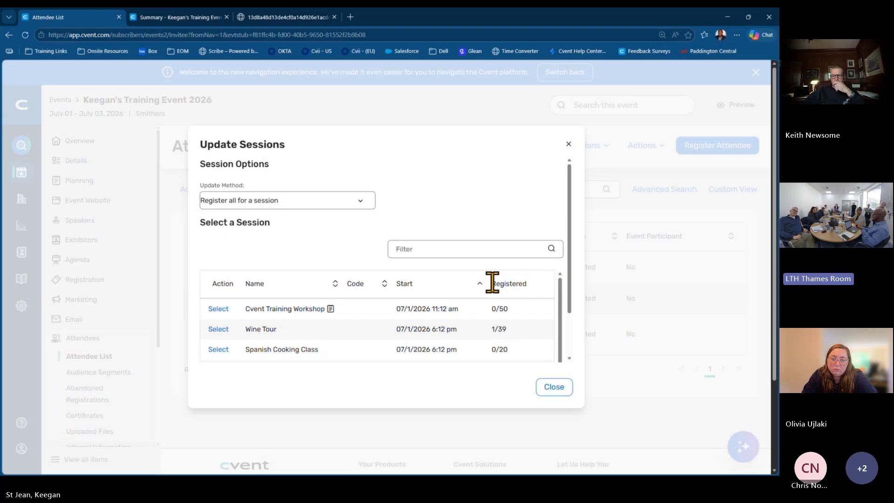
left_click(316, 200)
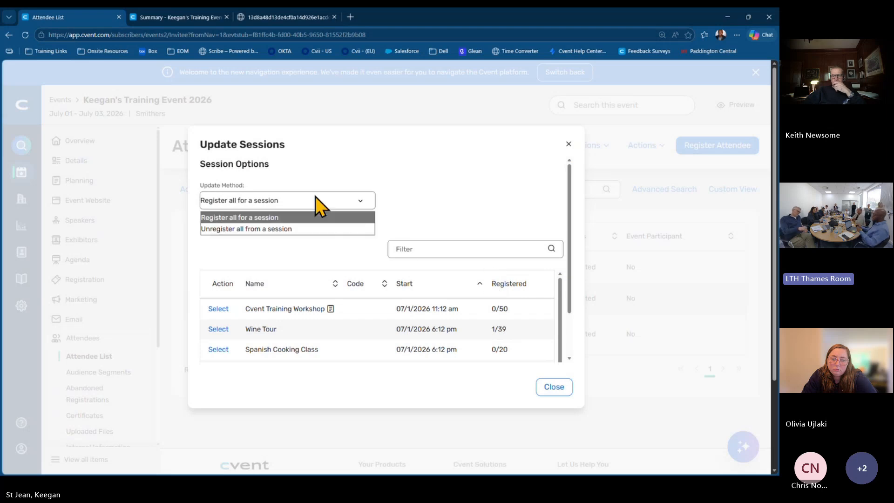
left_click(311, 222)
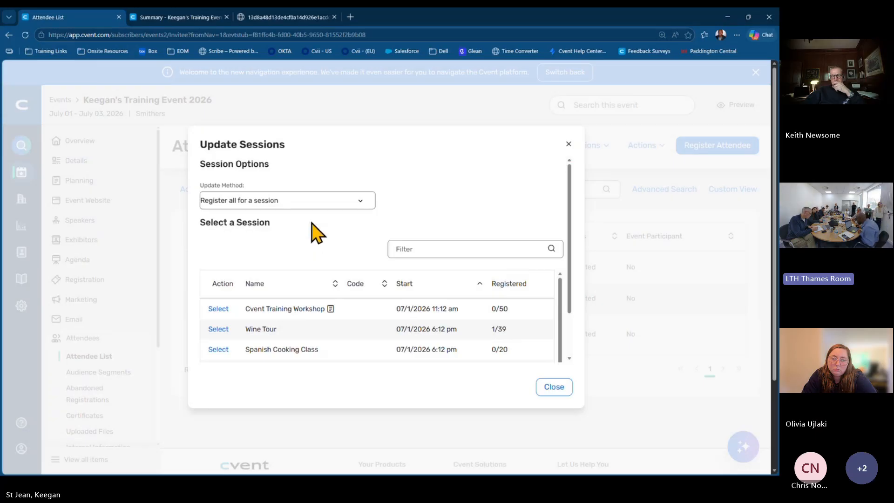
Register the selected attendees for the Cvent Training Workshop session without sending session registration emails.
left_click(224, 310)
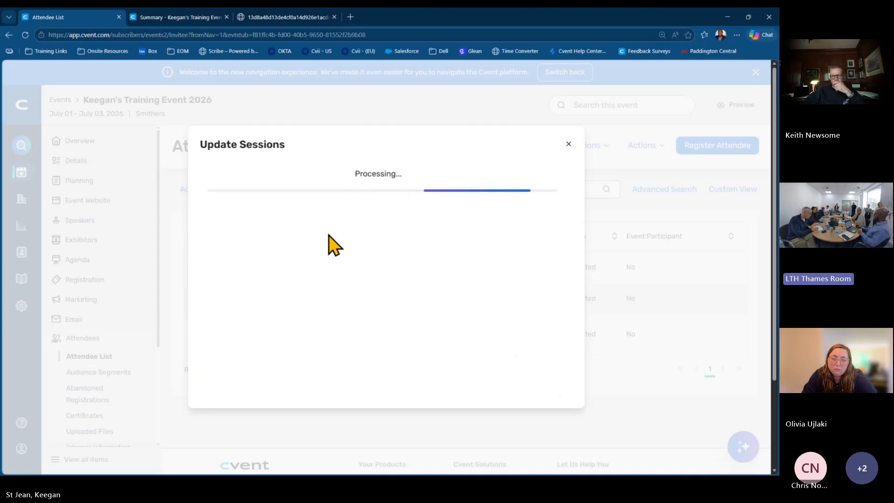
scroll(334, 236, "down", 2)
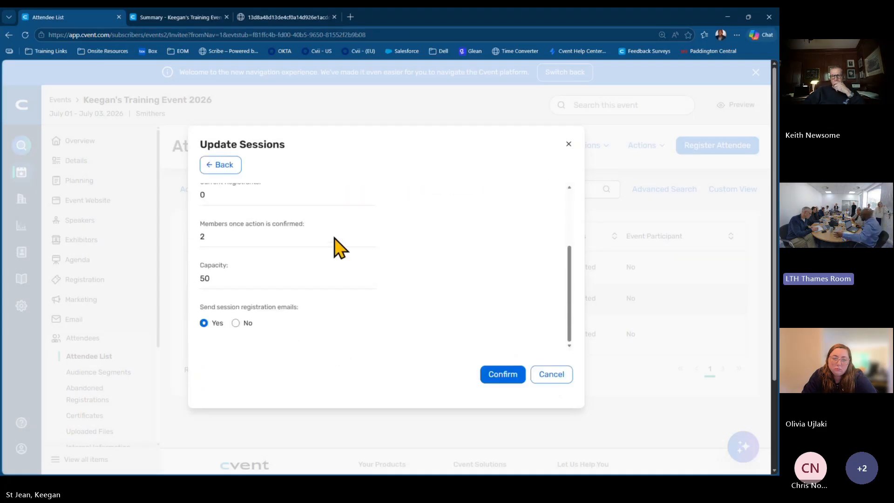
scroll(334, 237, "up", 2)
scroll(334, 237, "down", 2)
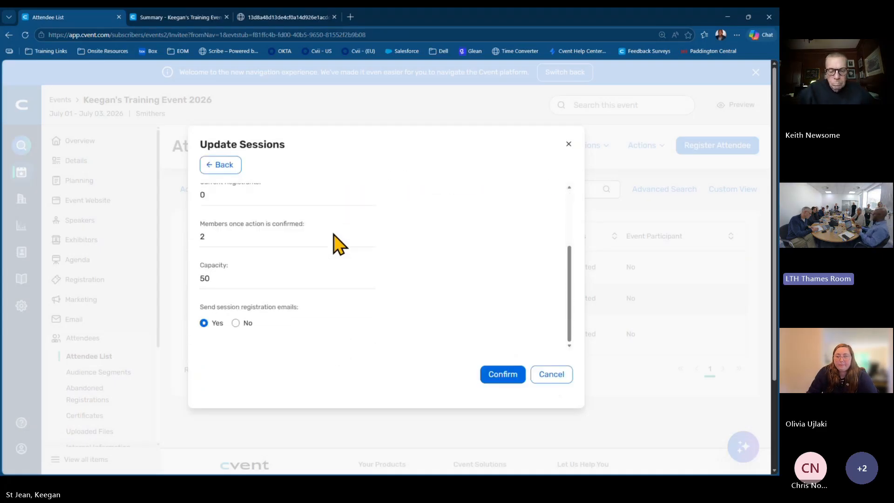
triple_click(244, 307)
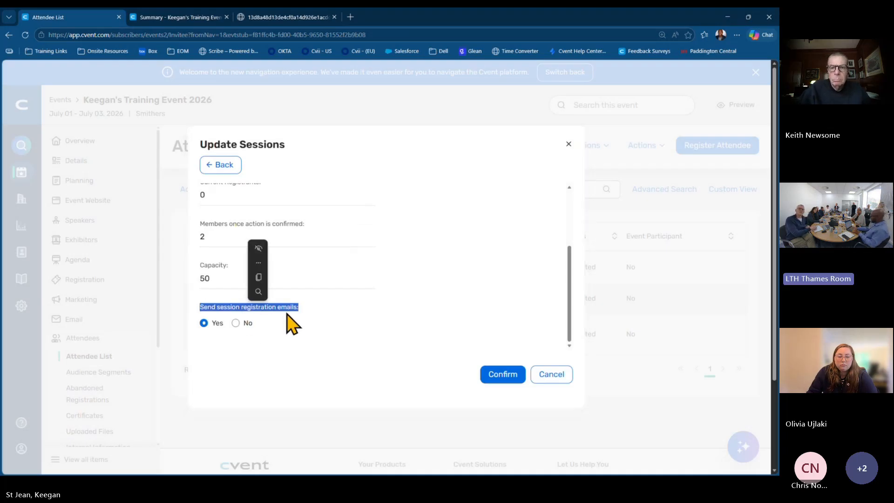
key("ctrl")
key("ctrl")
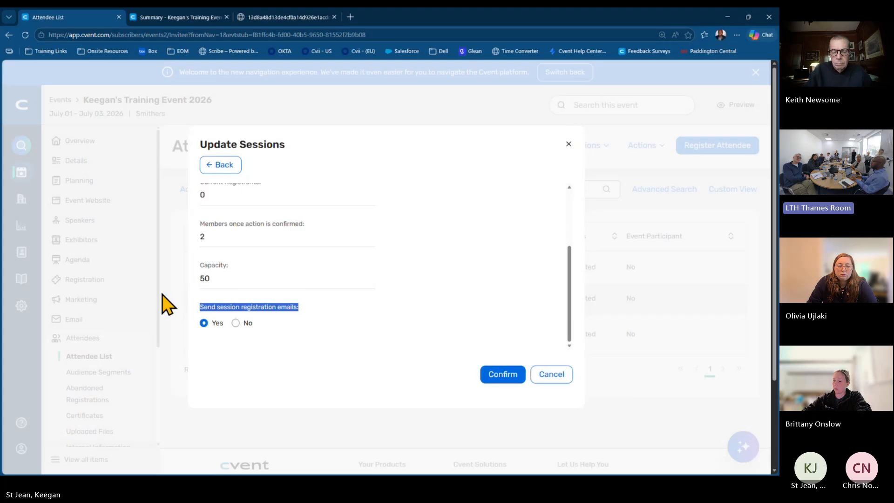
left_click(244, 324)
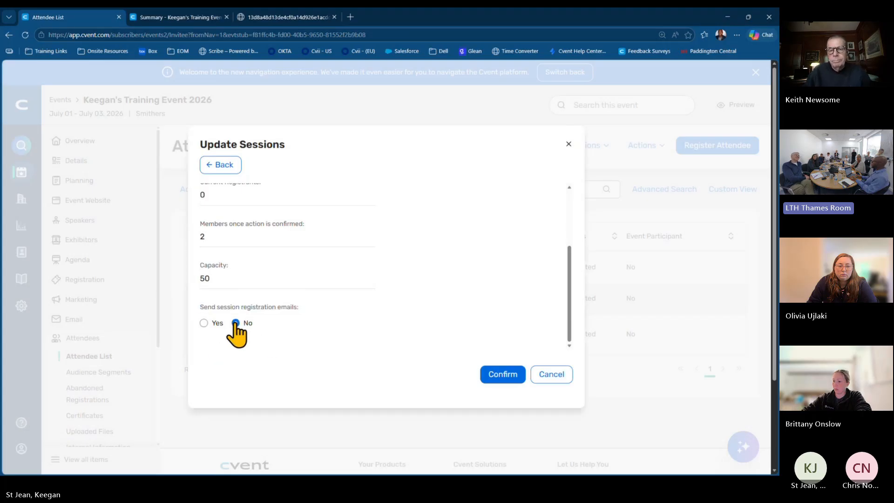
left_click(504, 375)
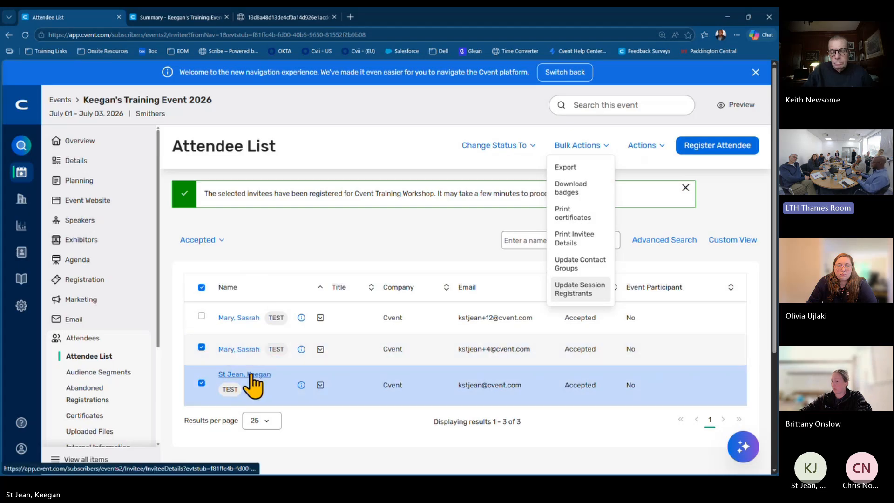
Open the test group leader's attendee record and start modifying the registration in planner mode.
left_click(253, 380)
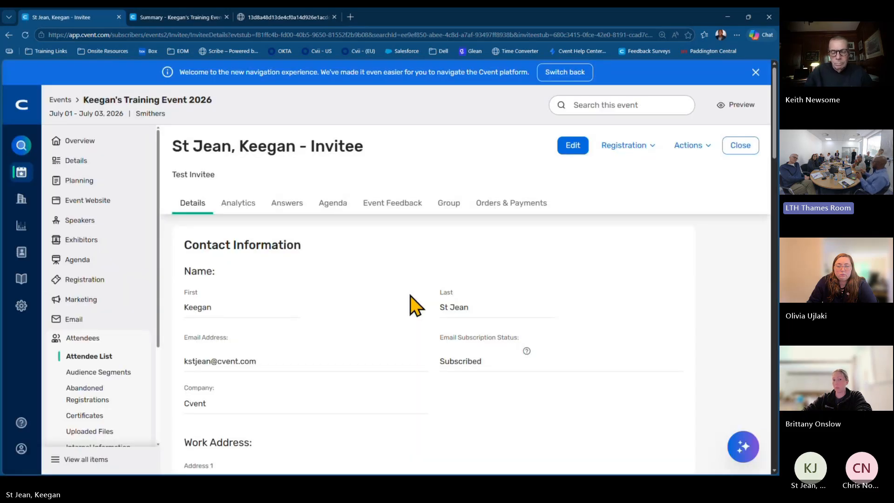
left_click(628, 147)
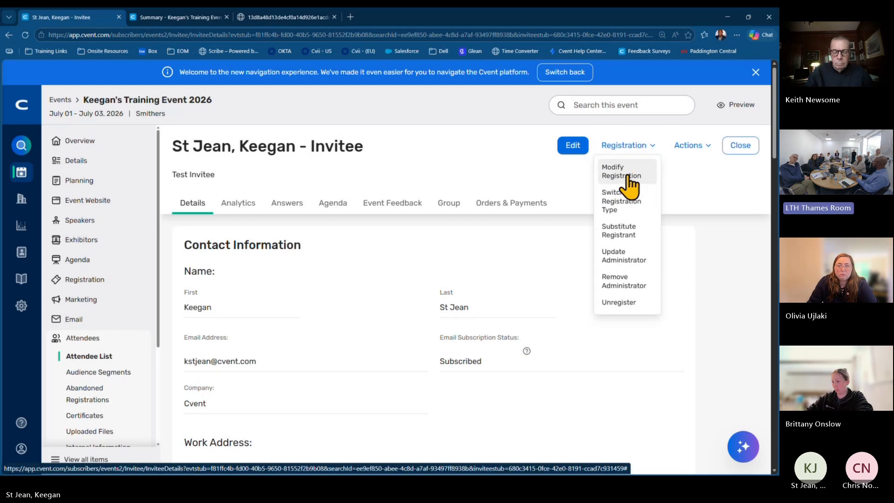
left_click(625, 178)
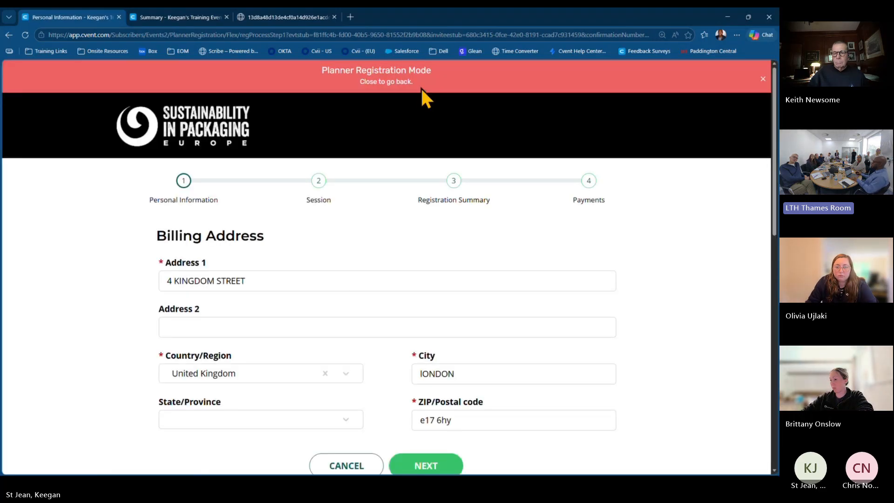
Answer Yes to the conference raincoat question in the personal information and continue to the session selection.
scroll(196, 180, "down", 3)
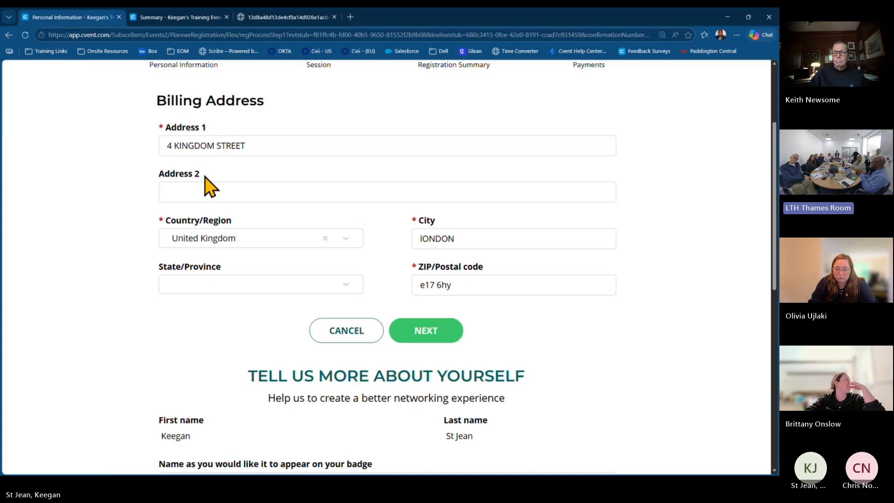
scroll(200, 189, "down", 10)
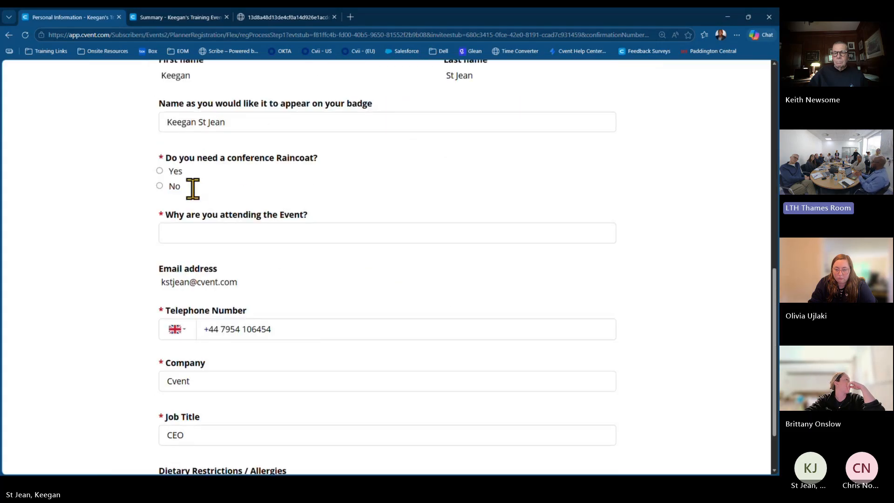
scroll(195, 191, "up", 1)
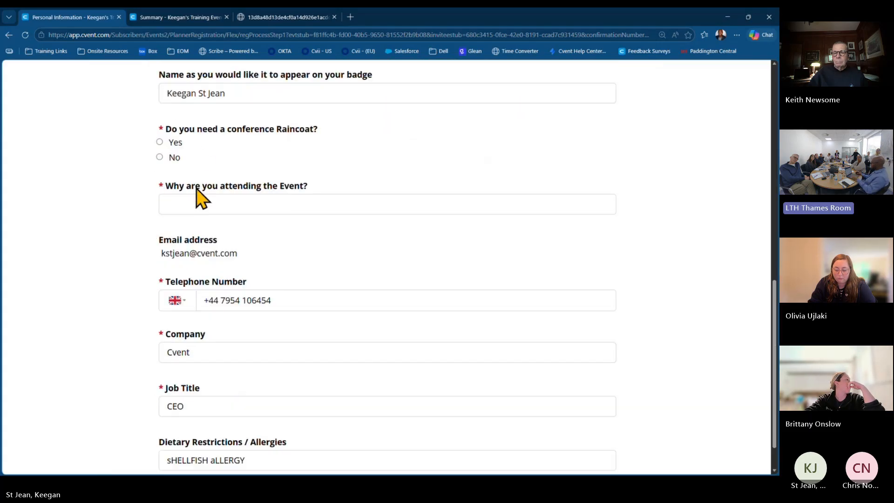
left_click(159, 142)
scroll(104, 214, "down", 3)
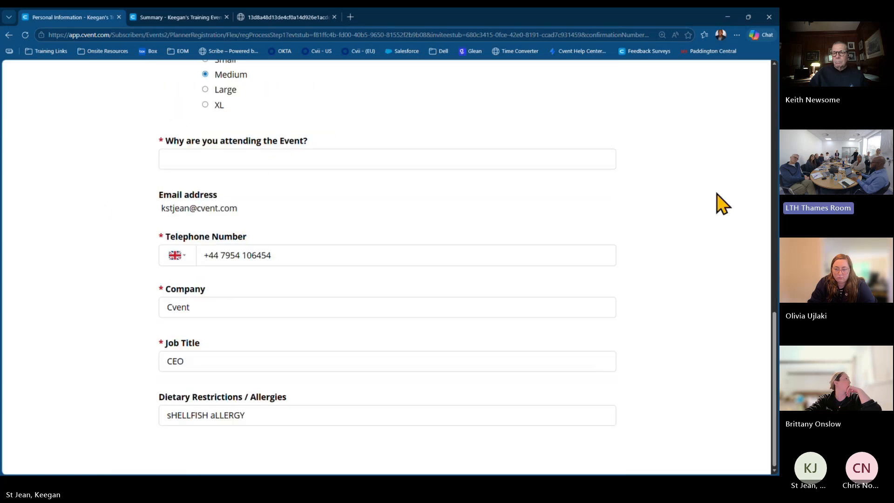
scroll(716, 201, "up", 8)
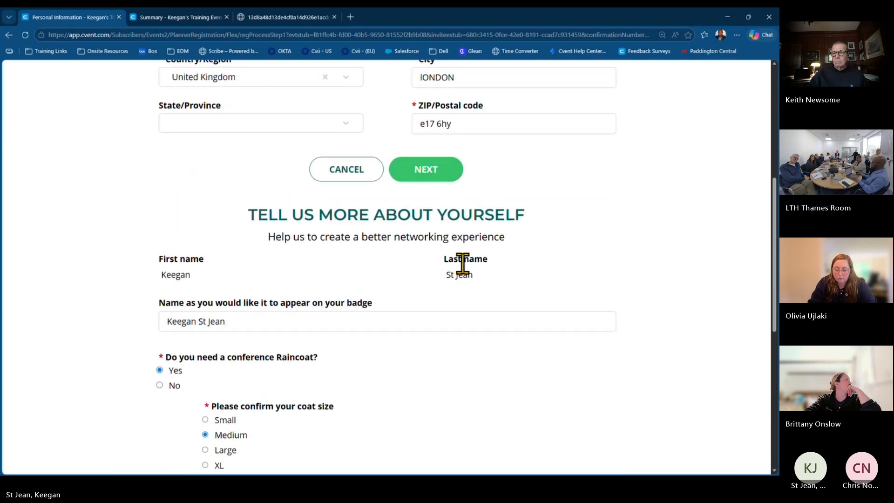
key("Return")
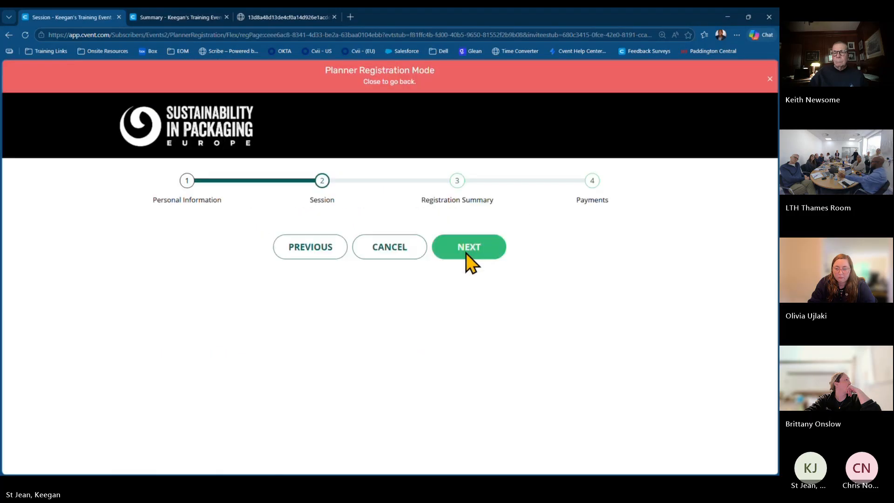
Deselect the Cvent Training Workshop session and continue through the registration summary to the payments page.
scroll(443, 222, "down", 3)
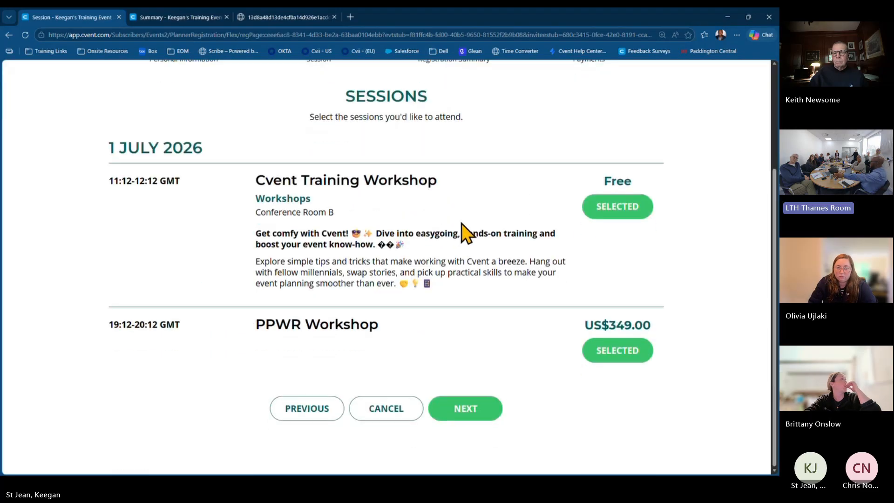
left_click(595, 213)
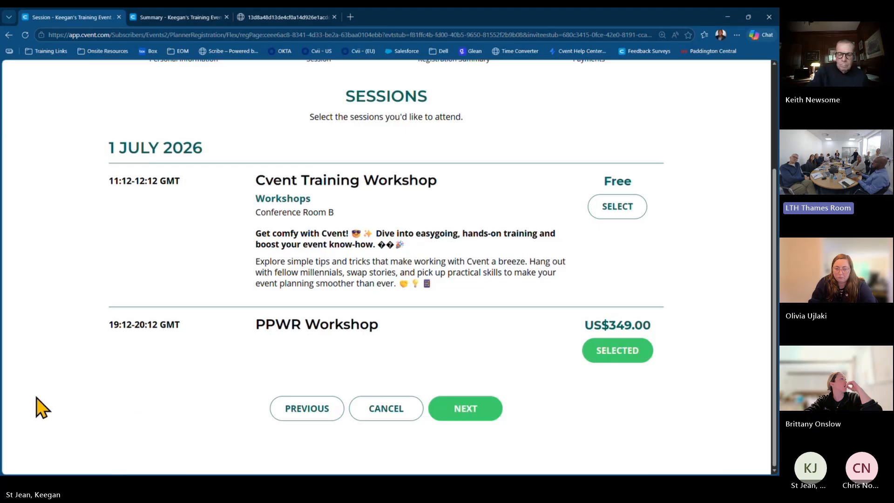
left_click(491, 411)
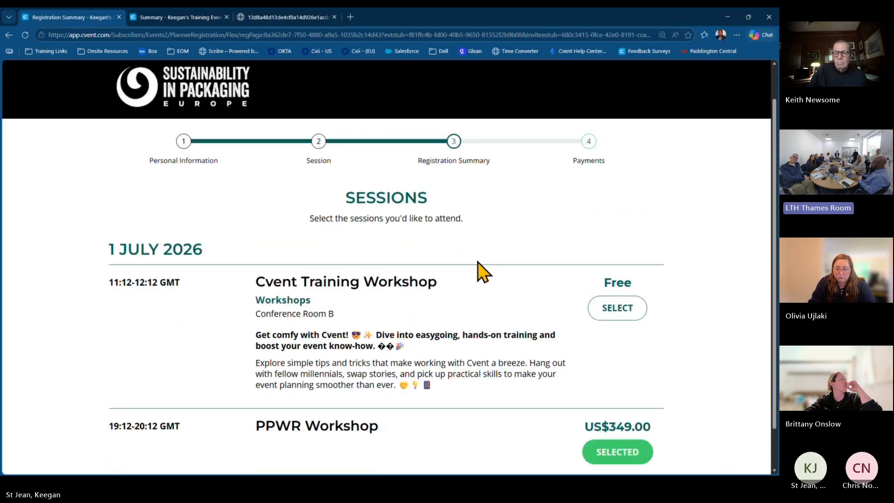
scroll(491, 264, "down", 6)
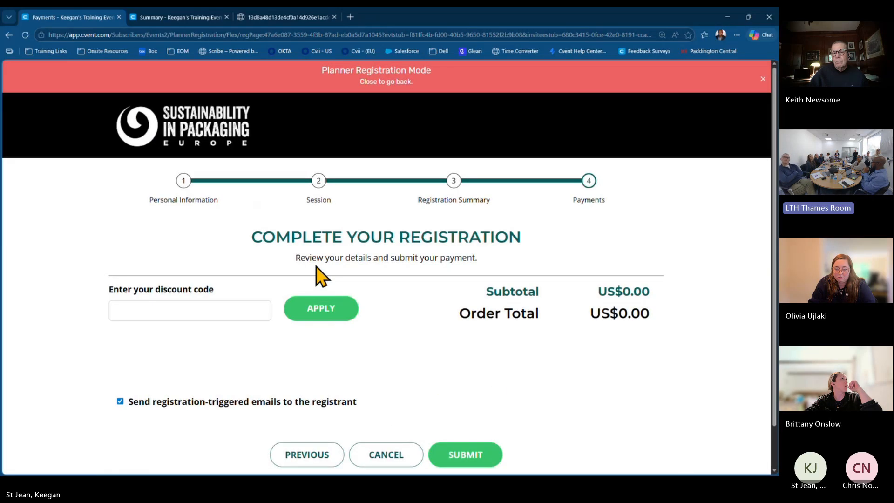
Turn off registration-triggered emails to the registrant and submit the modified registration.
scroll(326, 303, "down", 1)
left_click_drag(357, 357, 140, 365)
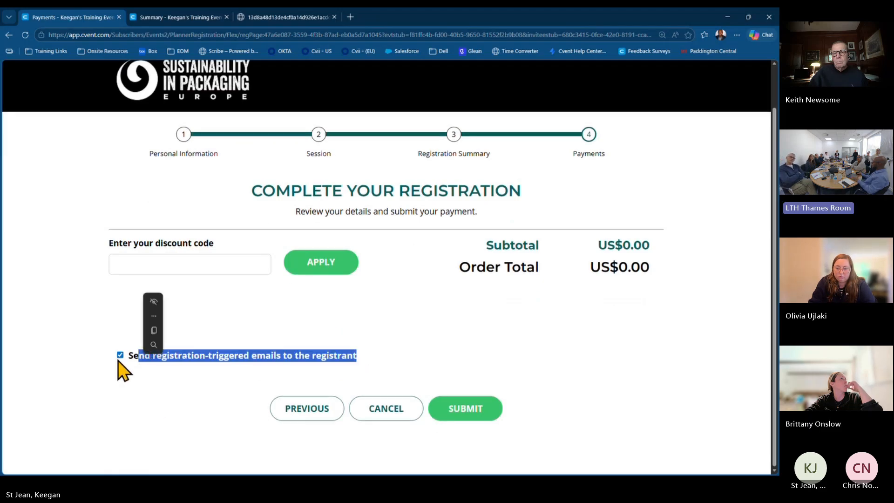
left_click(120, 355)
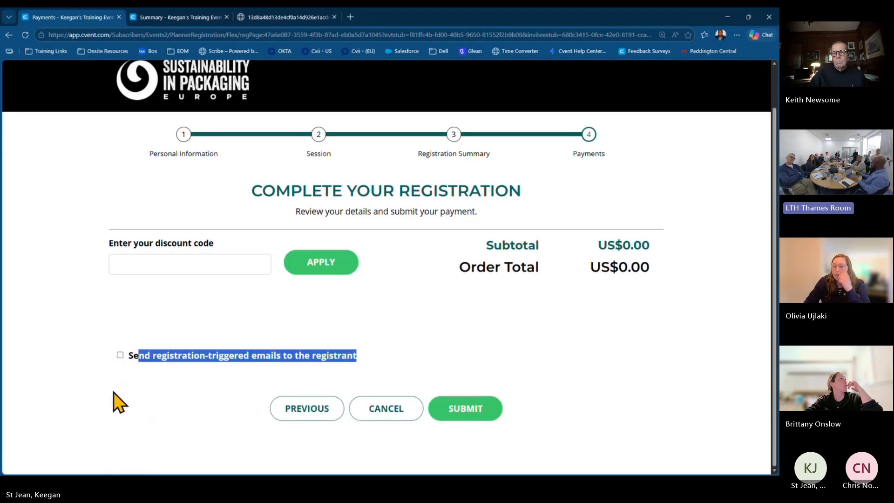
left_click(116, 421)
left_click(474, 413)
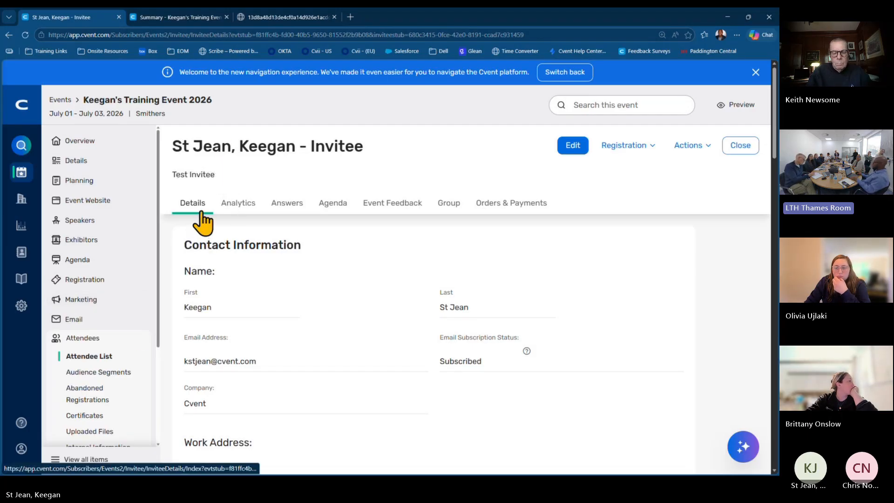
Open the attendee's agenda for editing and check the participant options for the PPWR Workshop, keeping No.
left_click(332, 204)
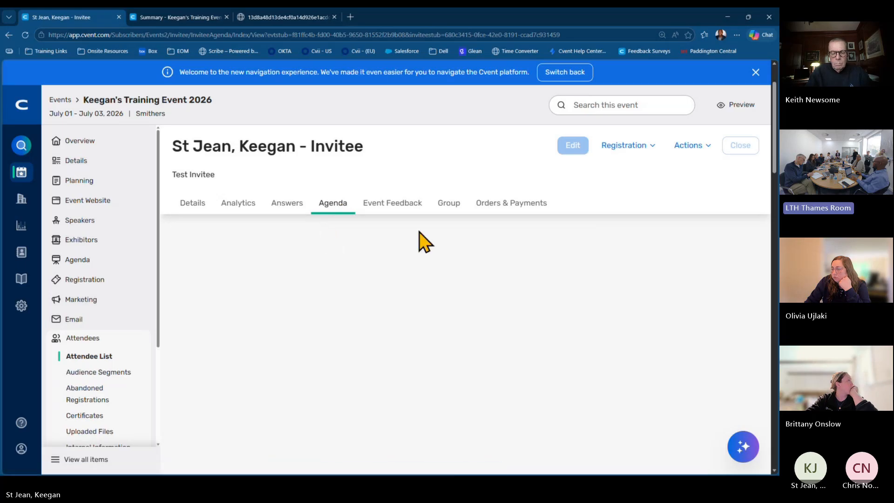
left_click(575, 148)
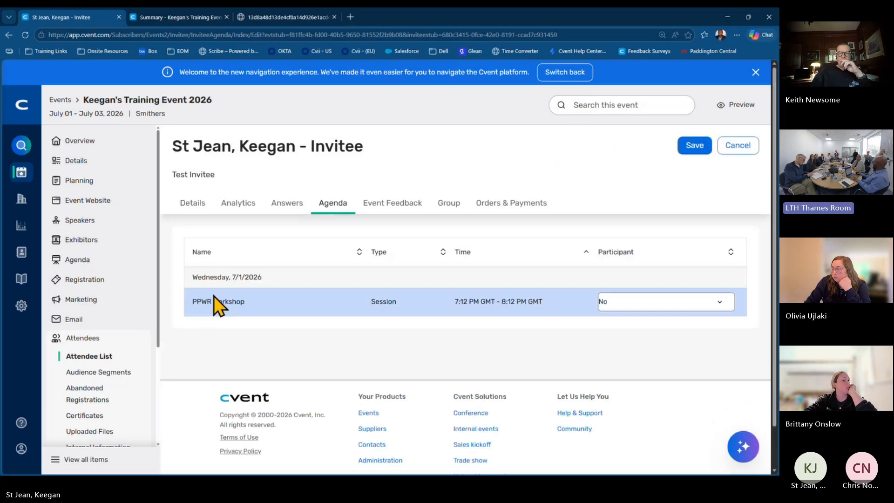
left_click(194, 304)
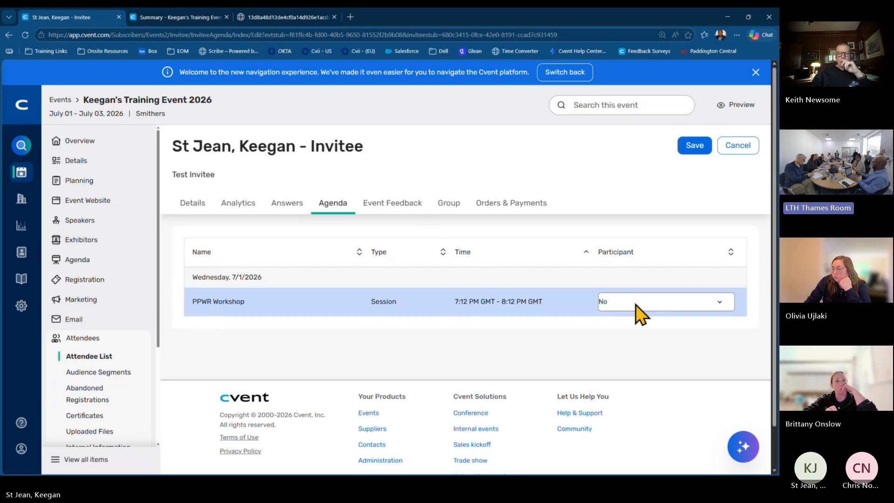
left_click(665, 307)
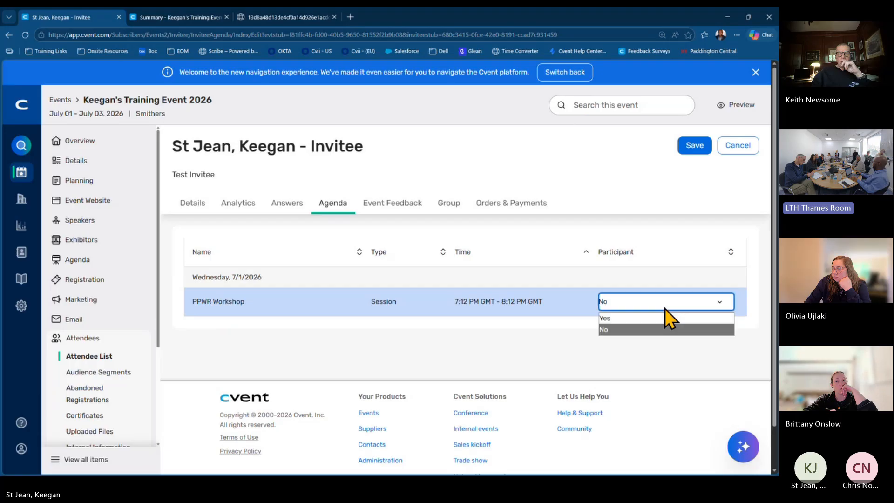
left_click(651, 331)
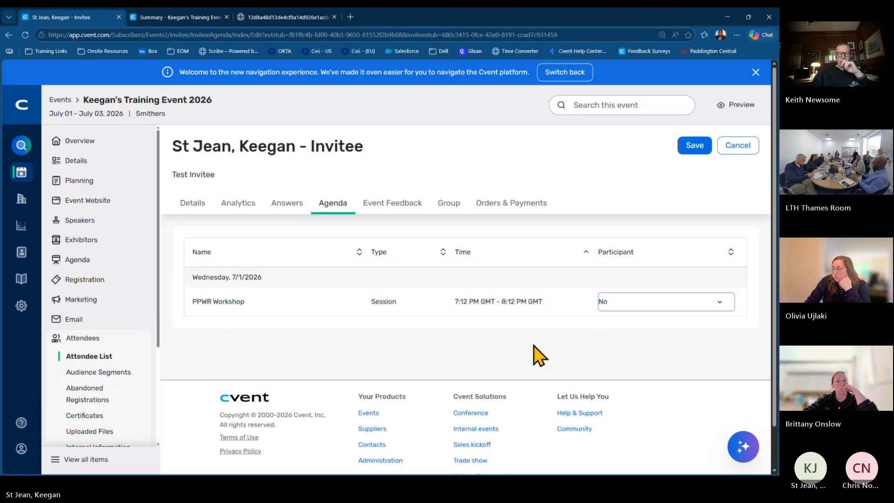
View the attendee's group, then answer the event feedback question "Overall, how would you rate this event?" with 5.
left_click(449, 204)
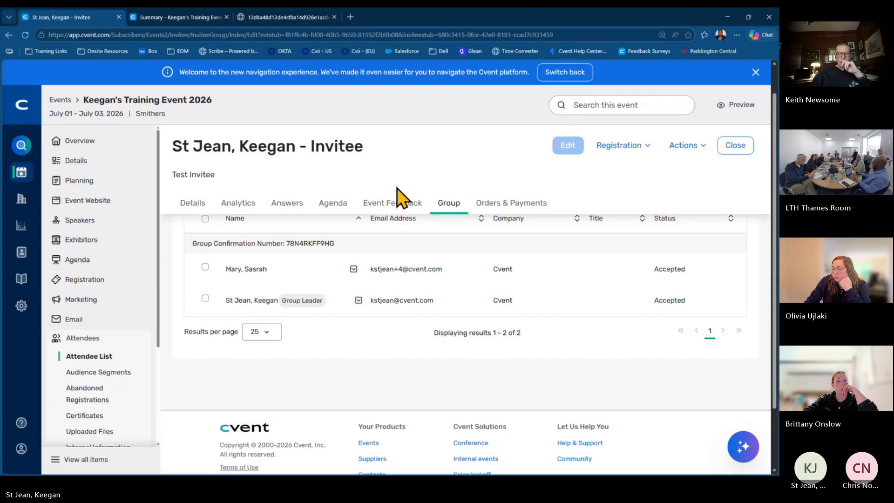
left_click(398, 205)
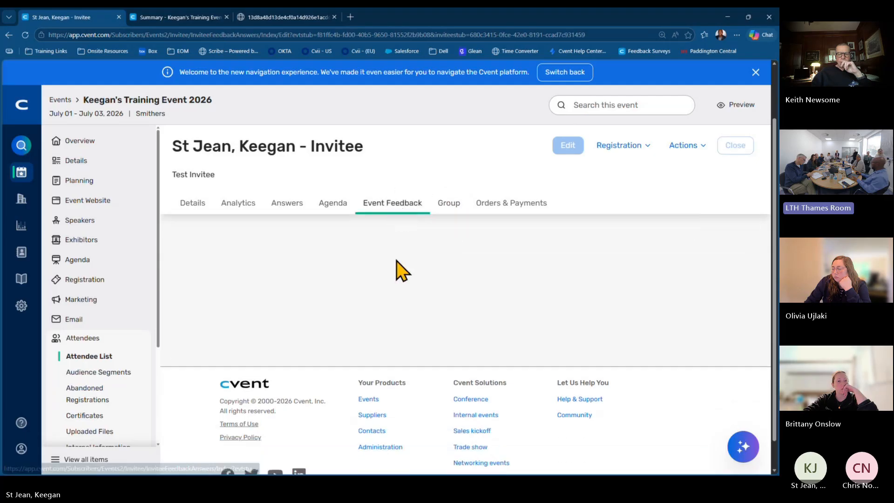
left_click(587, 281)
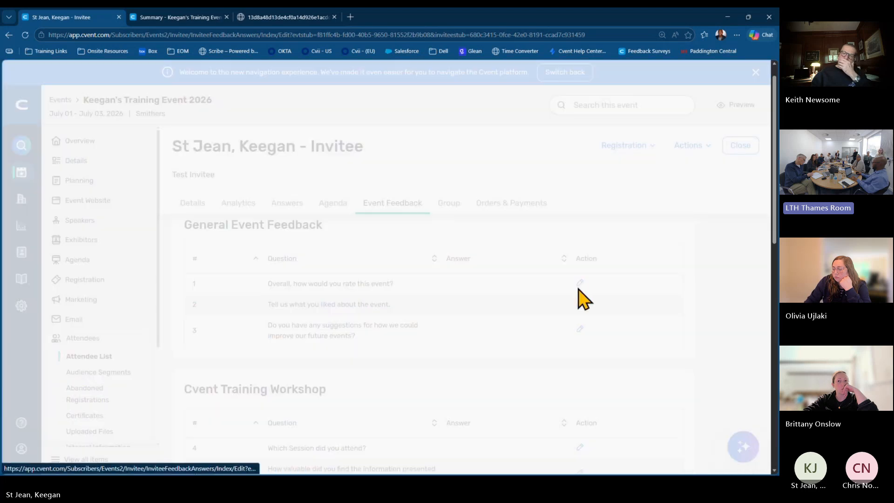
scroll(410, 289, "down", 6)
scroll(409, 284, "down", 3)
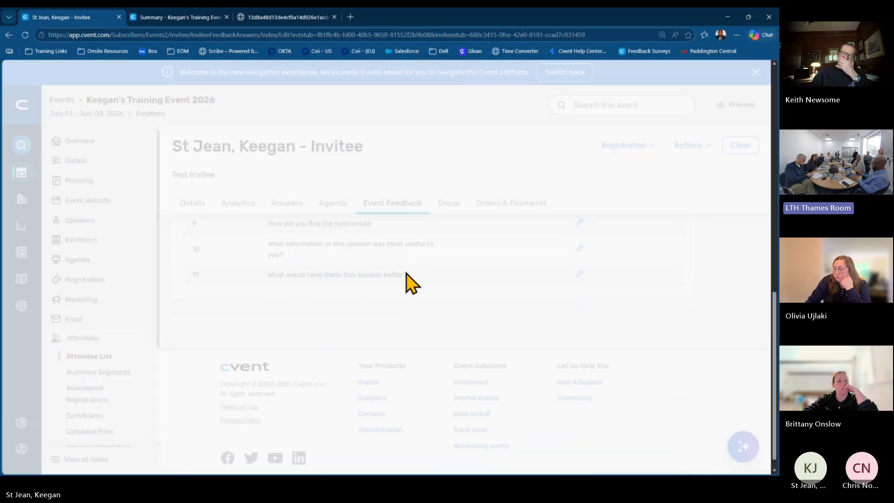
left_click(341, 287)
left_click(408, 326)
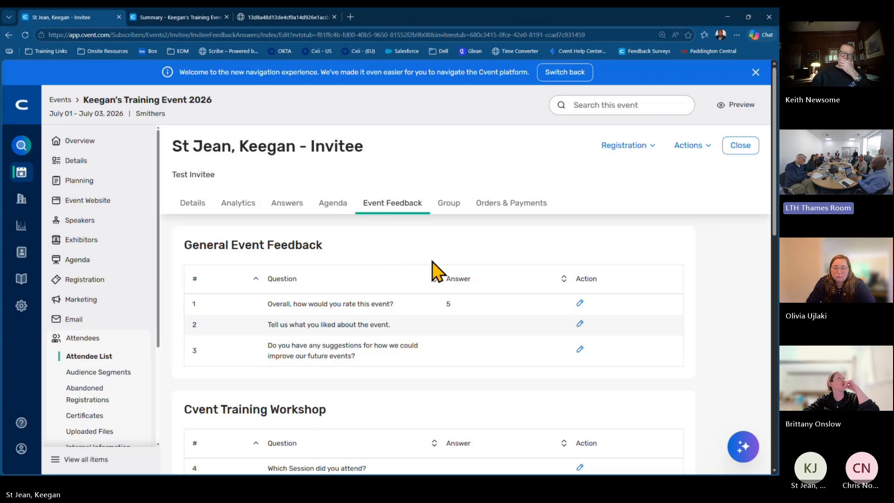
Open the attendee's survey answers and review the registration questions.
left_click(282, 204)
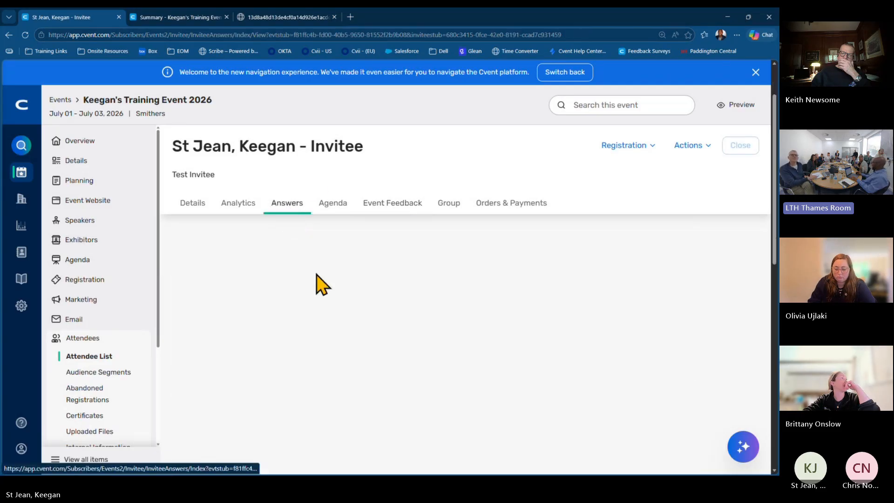
scroll(378, 333, "up", 1)
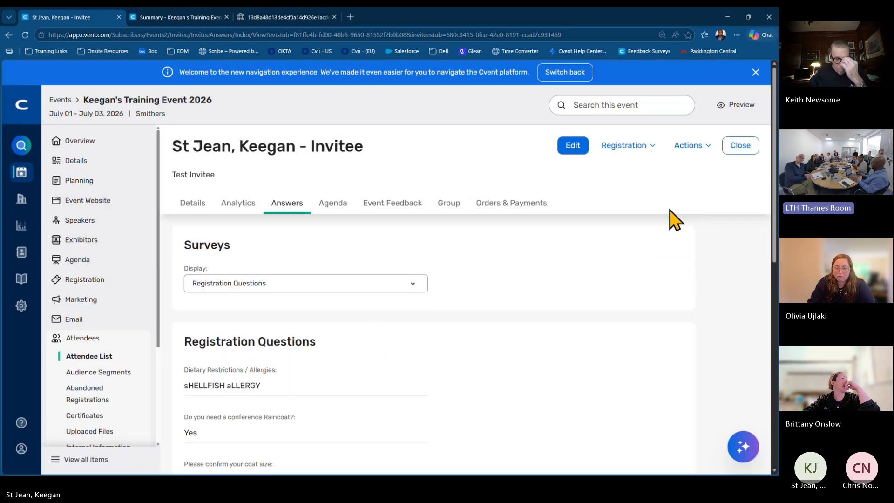
Edit the attendee's registration answers to set the conference raincoat size to Large, and save the answers.
left_click(577, 145)
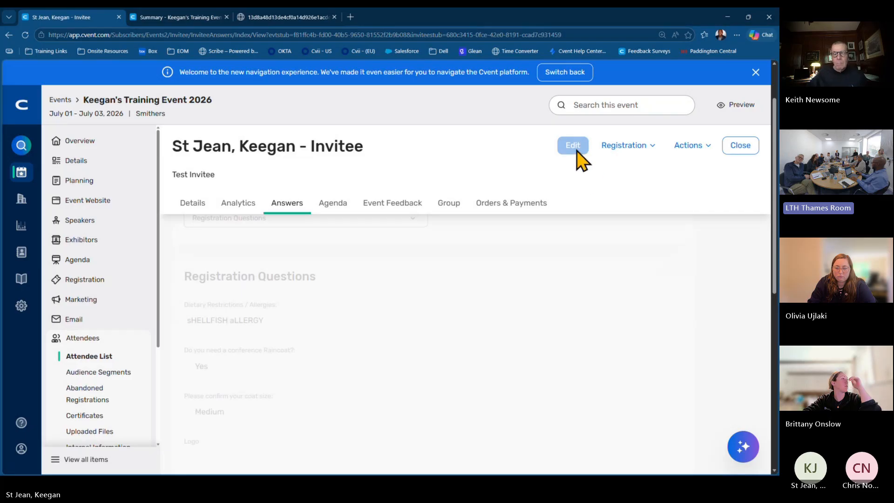
scroll(305, 303, "down", 3)
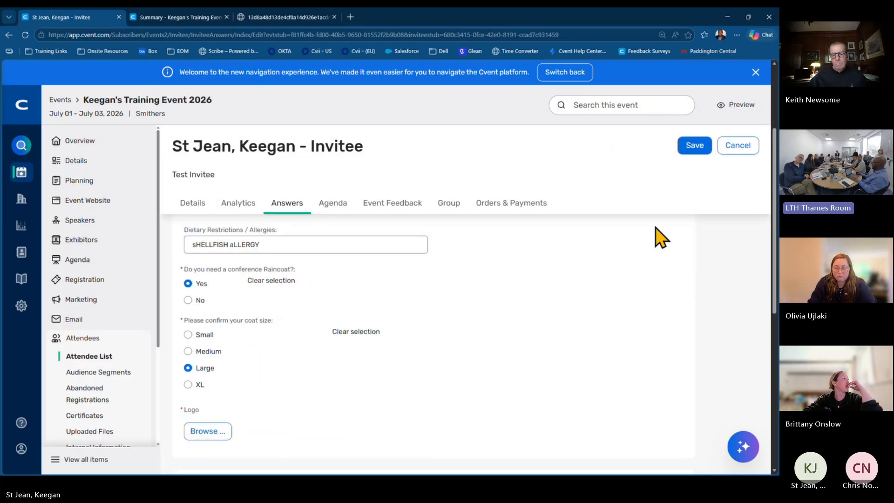
left_click(690, 147)
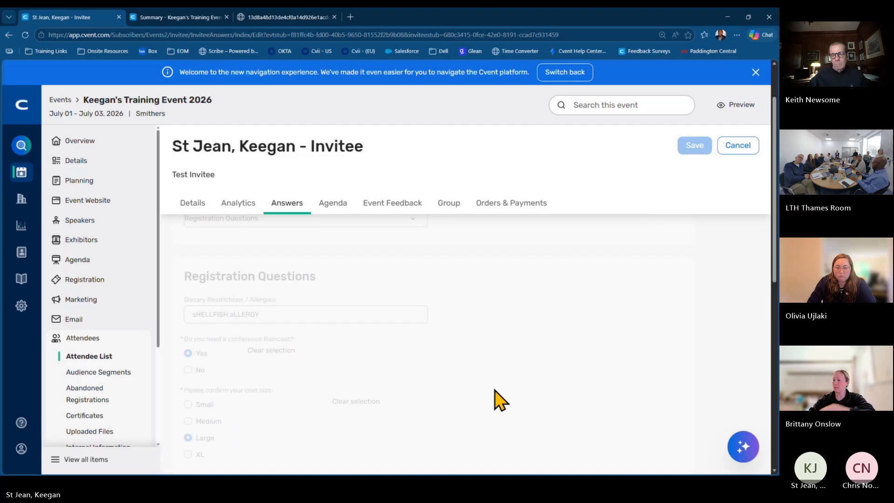
Open the invitee status history from the attendee's details and review the logged actions and dates.
left_click(196, 204)
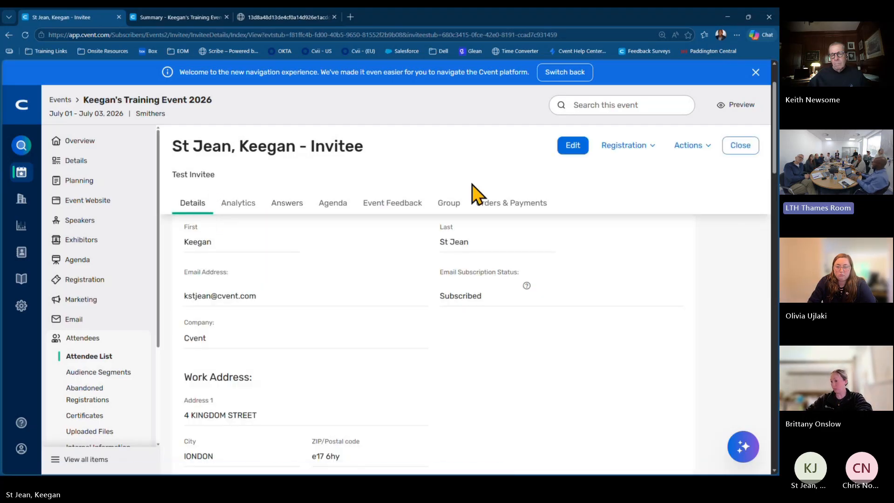
scroll(412, 241, "down", 5)
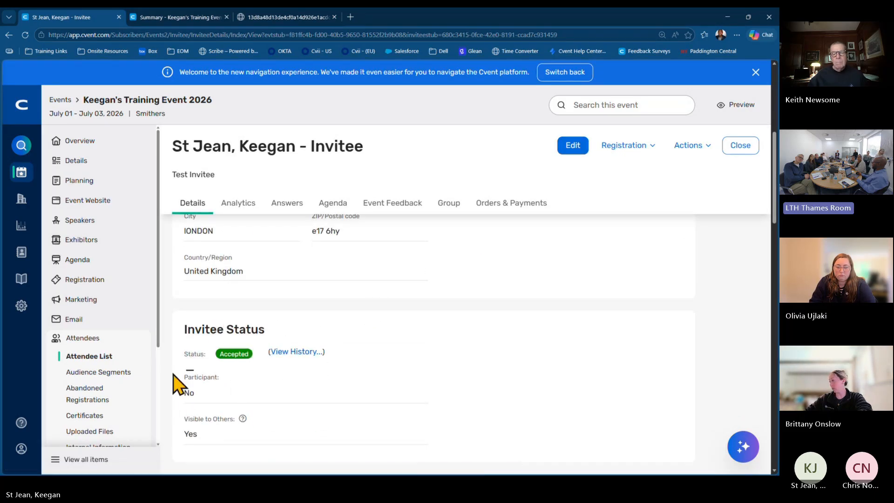
left_click(303, 356)
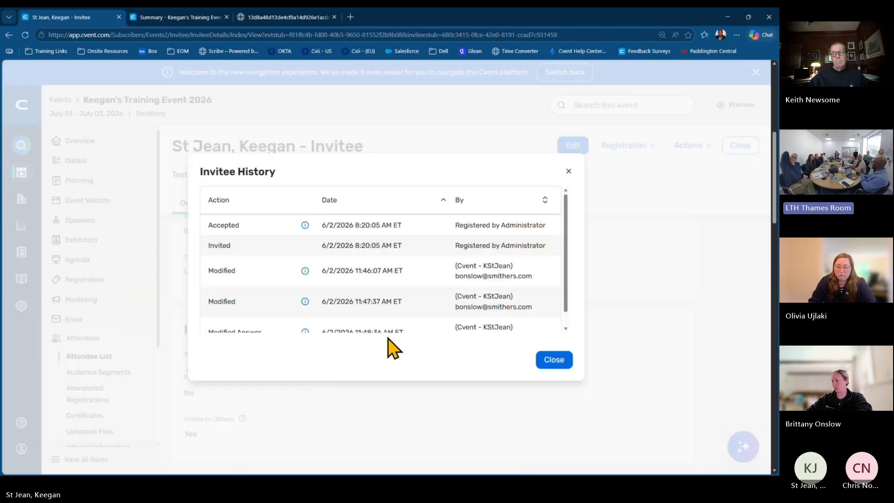
scroll(424, 291, "down", 1)
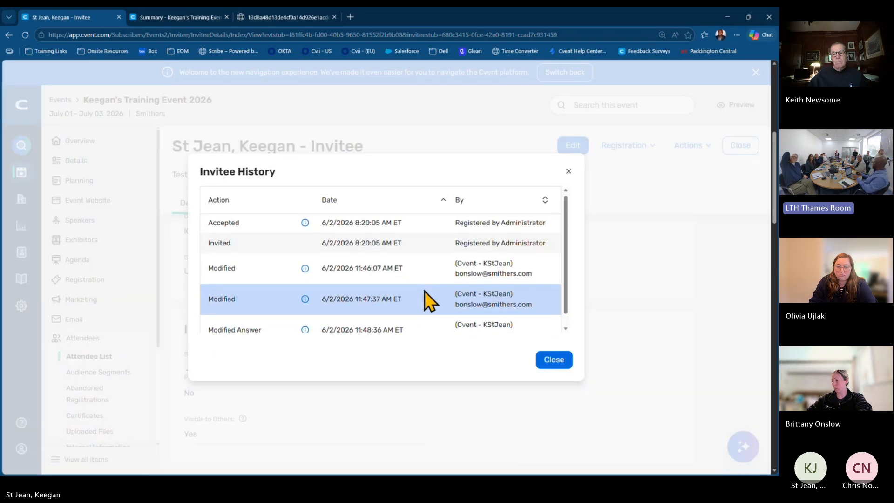
scroll(423, 291, "down", 3)
scroll(420, 275, "up", 3)
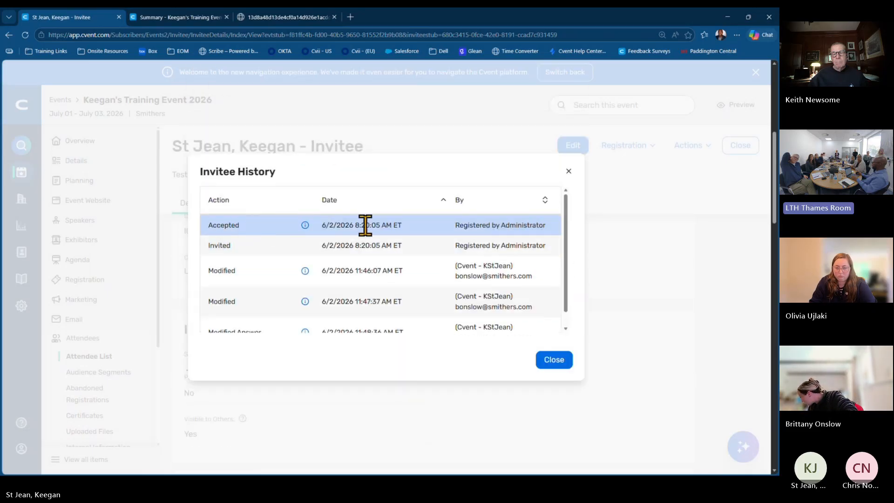
Examine who made each registration change in the invitee history, including the modified answer, and close the history.
left_click_drag(546, 225, 473, 225)
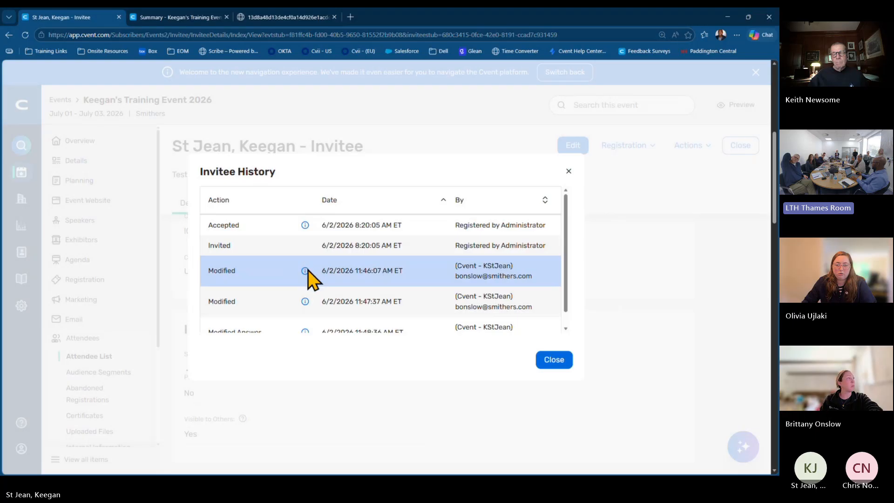
mouse_move(307, 272)
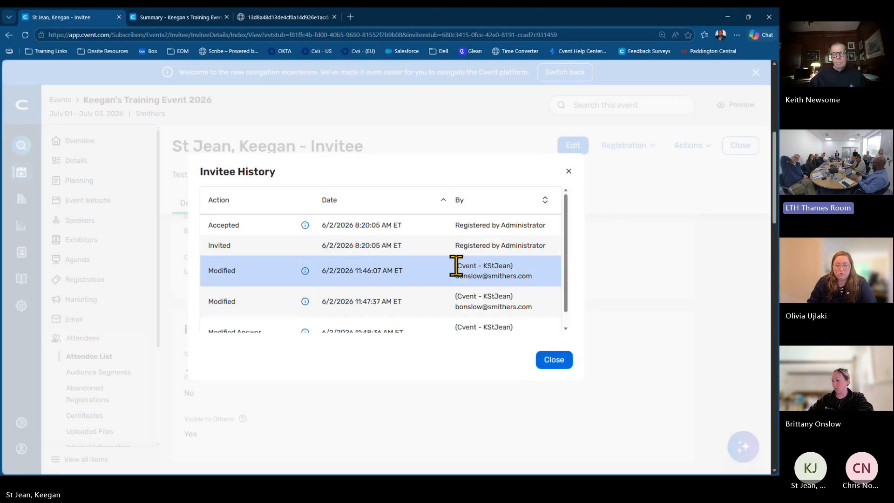
left_click_drag(456, 265, 521, 267)
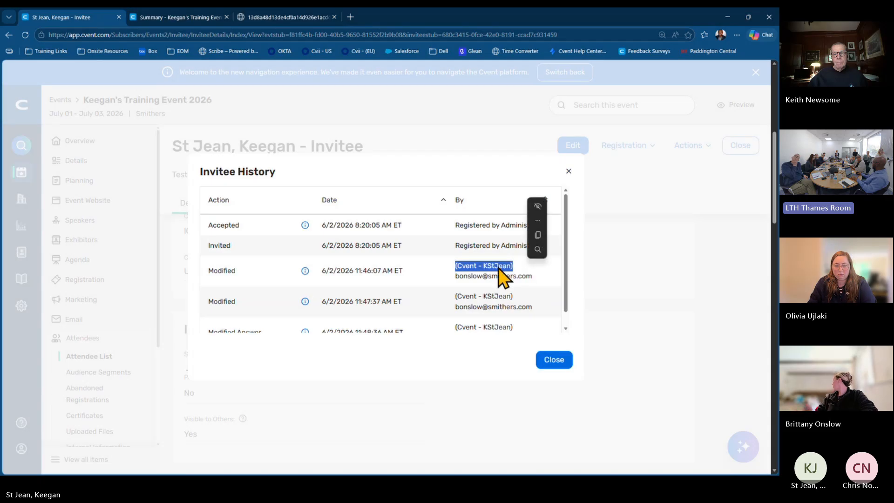
left_click(457, 275)
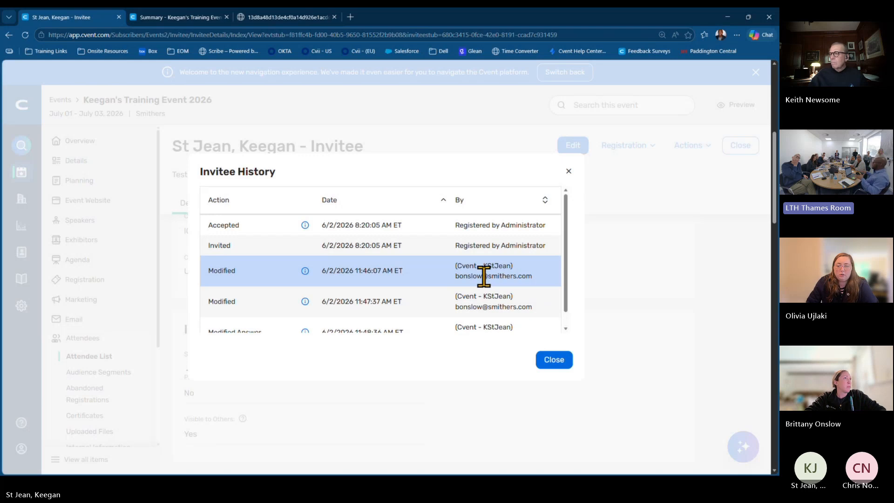
scroll(484, 271, "down", 1)
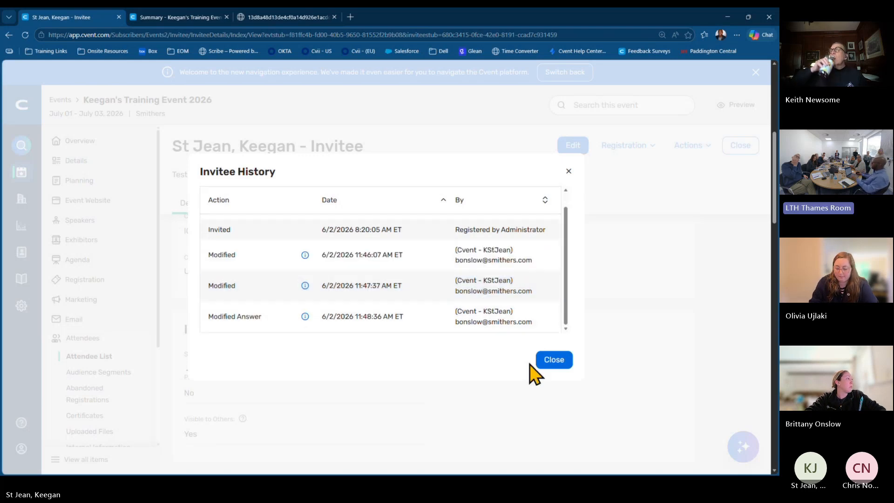
left_click(556, 365)
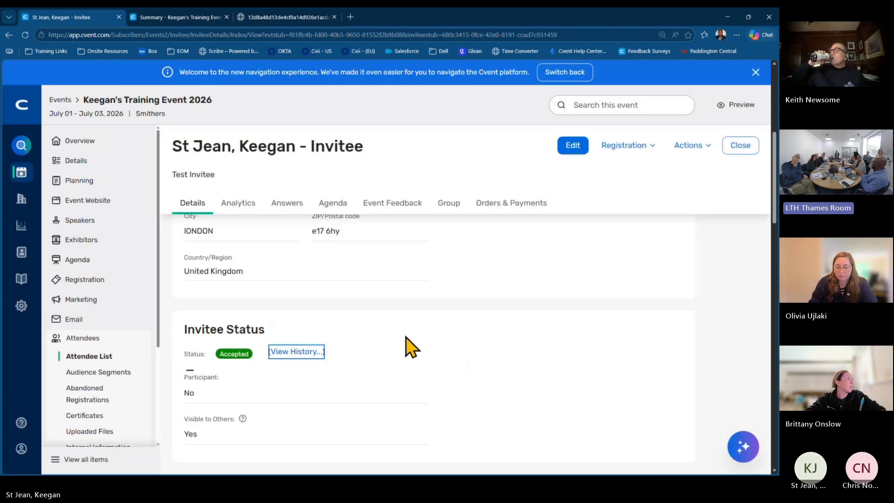
Return to the attendee list via the attendee's agenda and check the bulk and general actions with the first attendee selected.
left_click(333, 215)
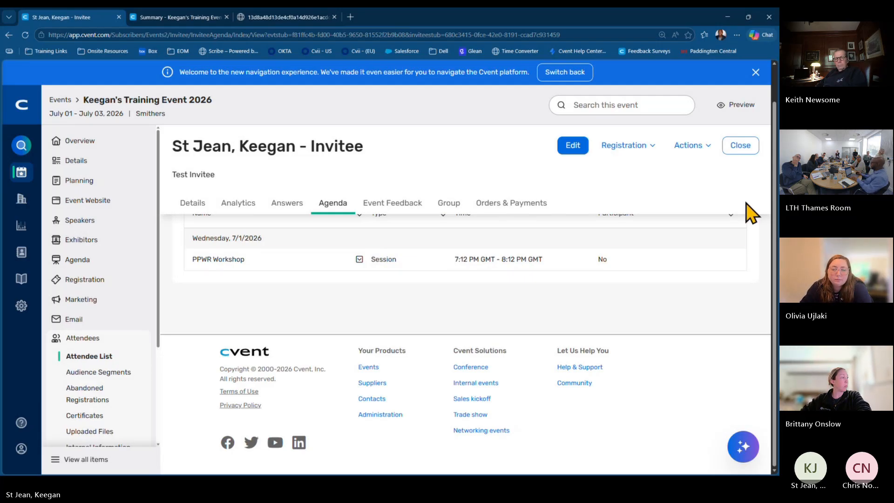
left_click(739, 146)
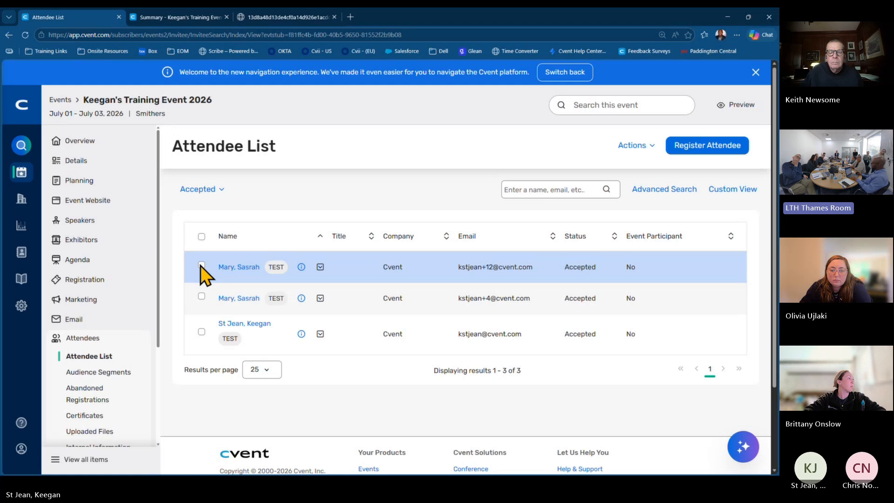
left_click(201, 266)
left_click(589, 147)
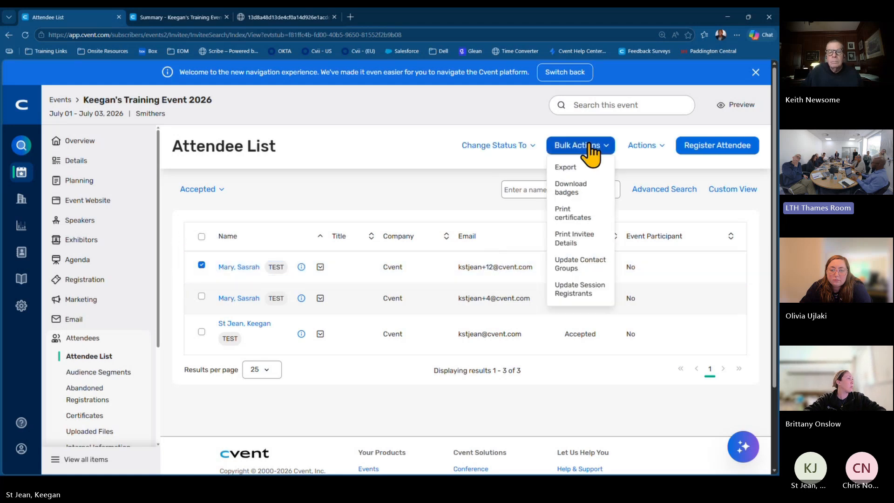
left_click(651, 147)
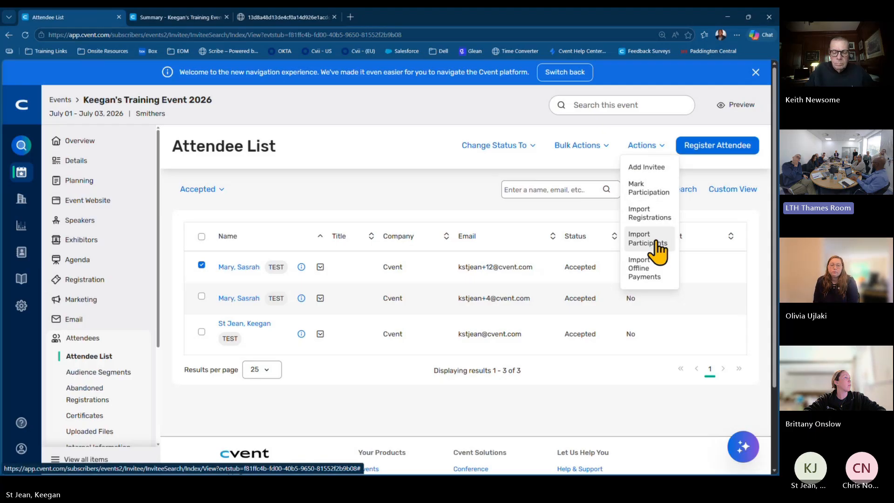
left_click(278, 186)
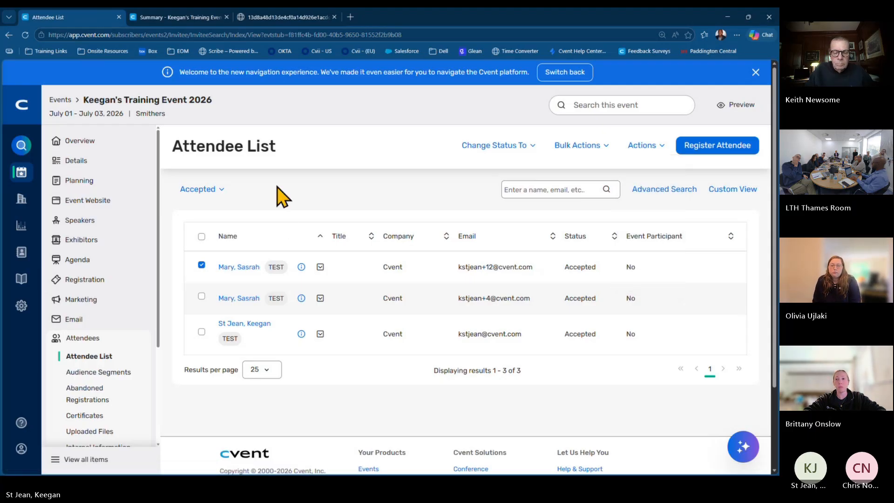
Open the first listed attendee's record, return to the attendee list, and reopen the same record.
left_click(256, 326)
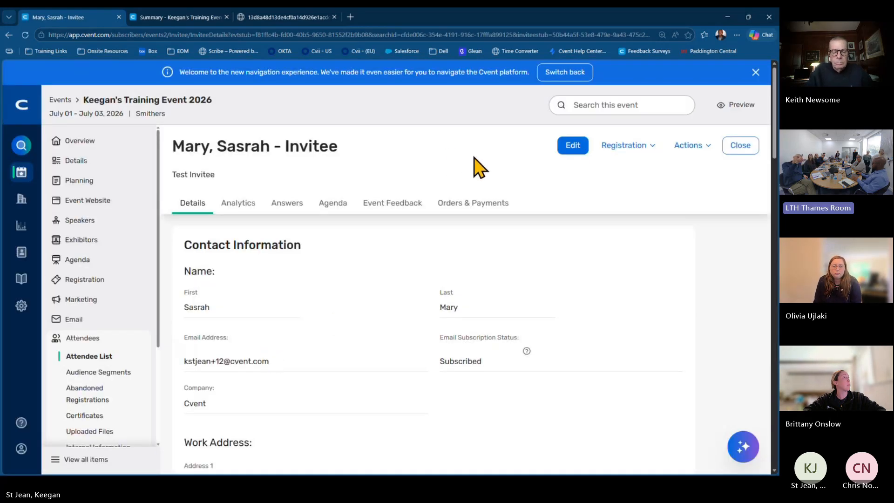
left_click(9, 36)
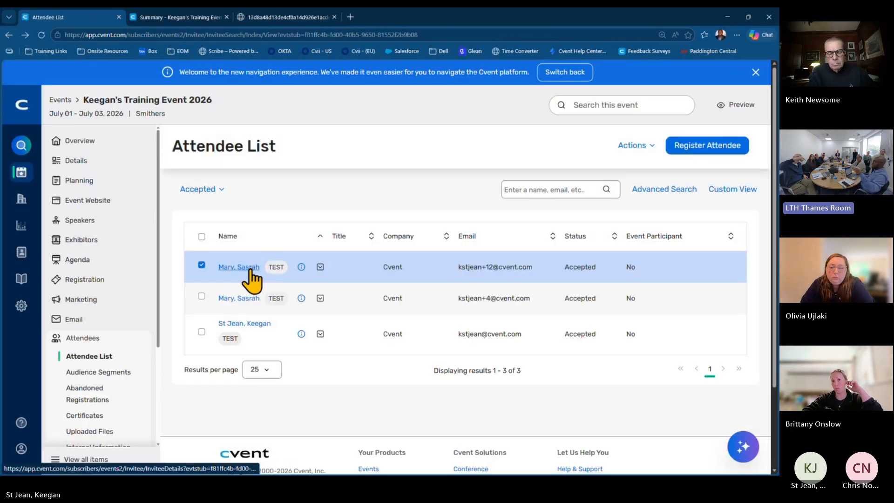
left_click(250, 273)
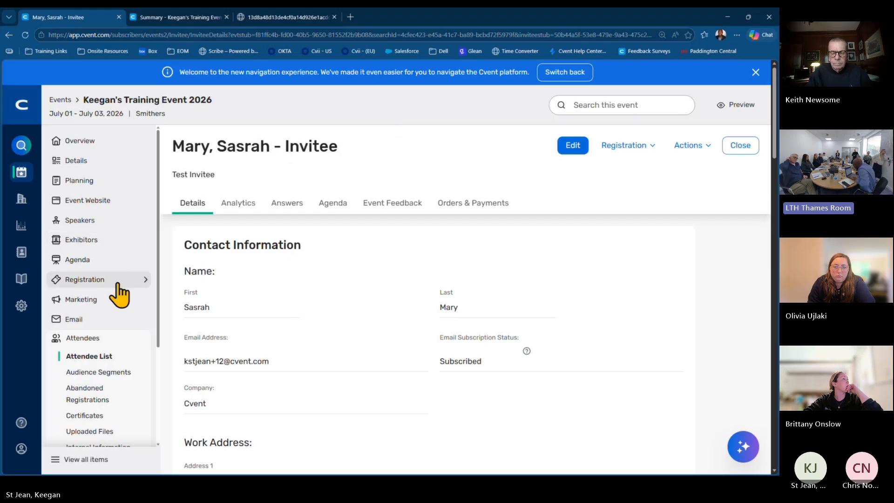
Open the event's abandoned registrations and check which bulk actions are offered for them.
scroll(103, 331, "down", 2)
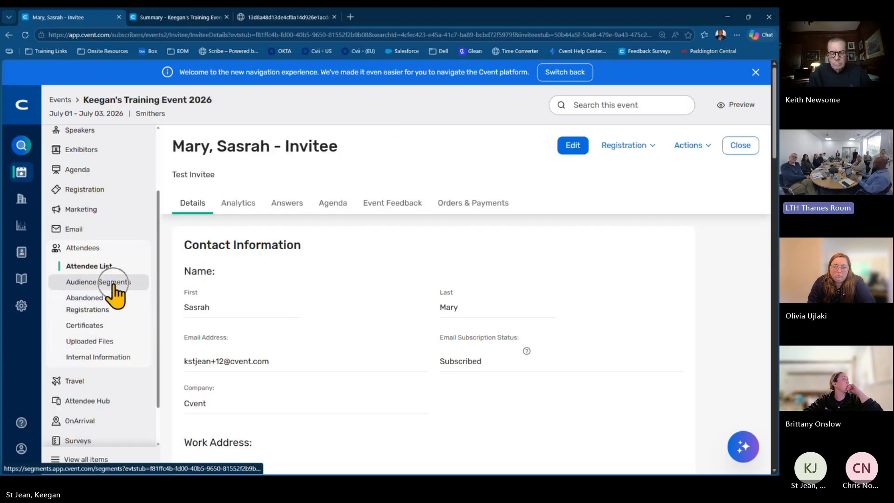
left_click(110, 306)
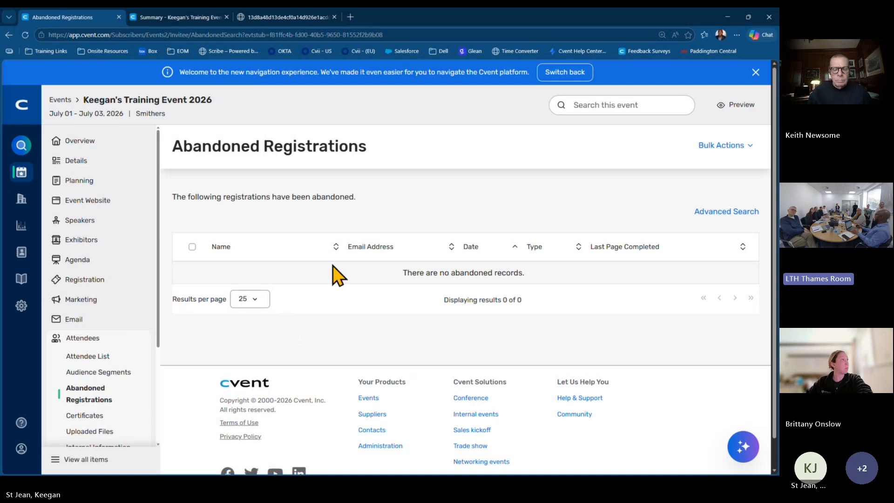
left_click(708, 145)
mouse_move(731, 168)
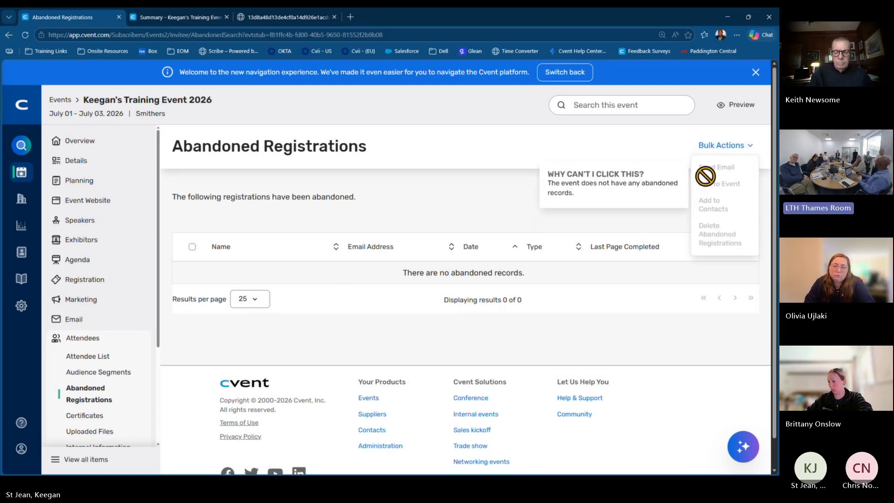
left_click(656, 183)
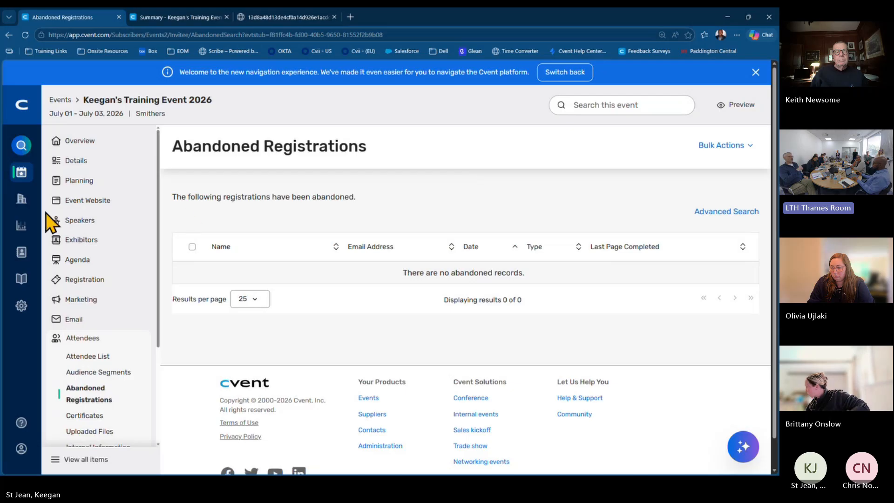
Return to the event's attendee list and locate the option for registering an attendee.
scroll(88, 242, "down", 2)
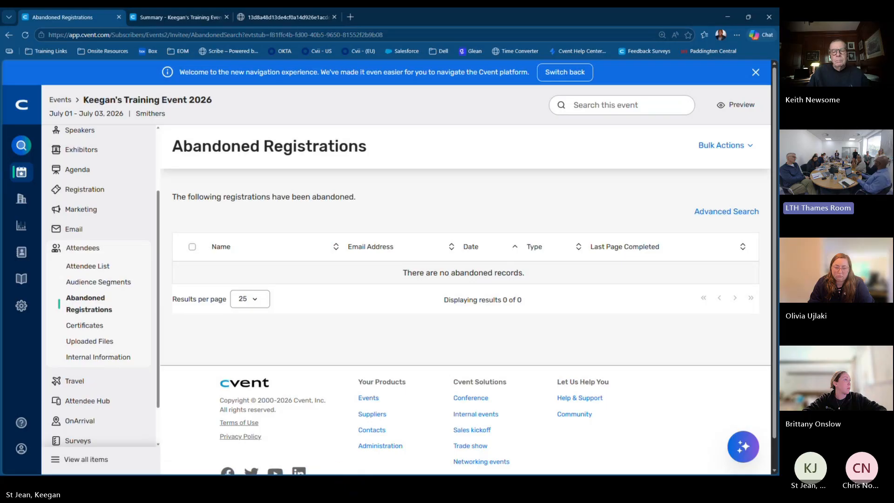
left_click(93, 265)
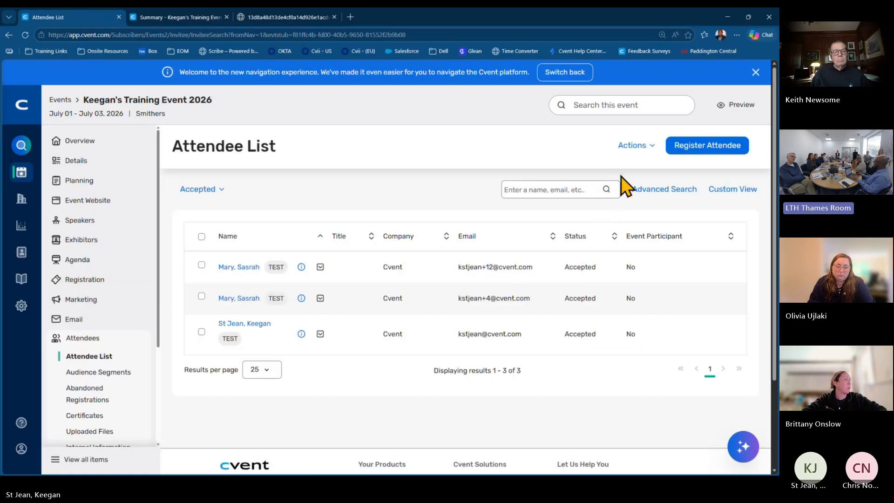
left_click(699, 148)
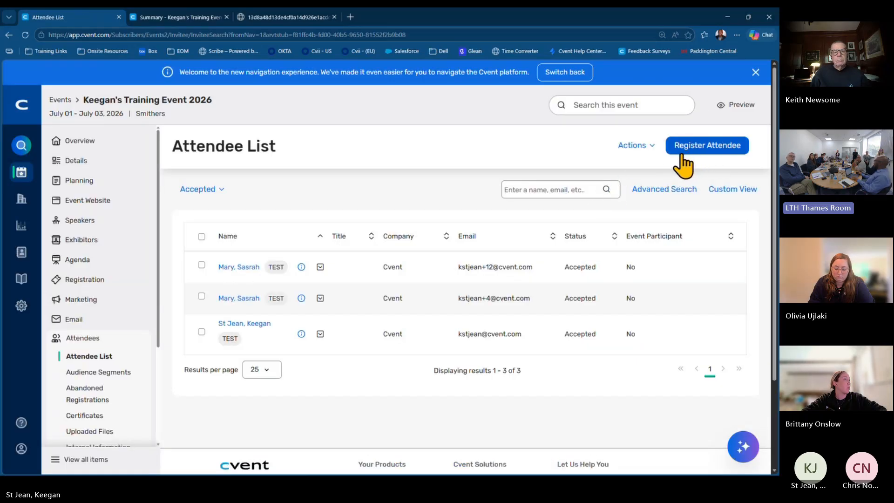
Open the event's default invitation list and bring up the selection of existing contacts to add as list members.
mouse_move(96, 256)
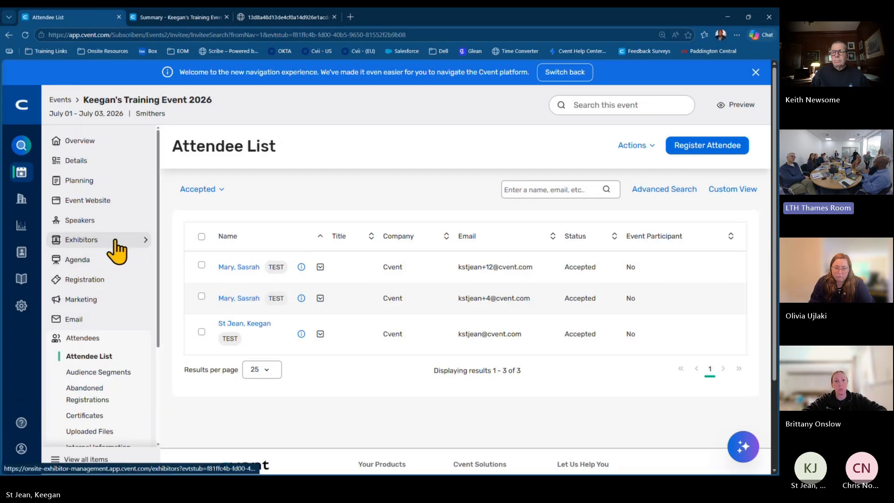
mouse_move(115, 241)
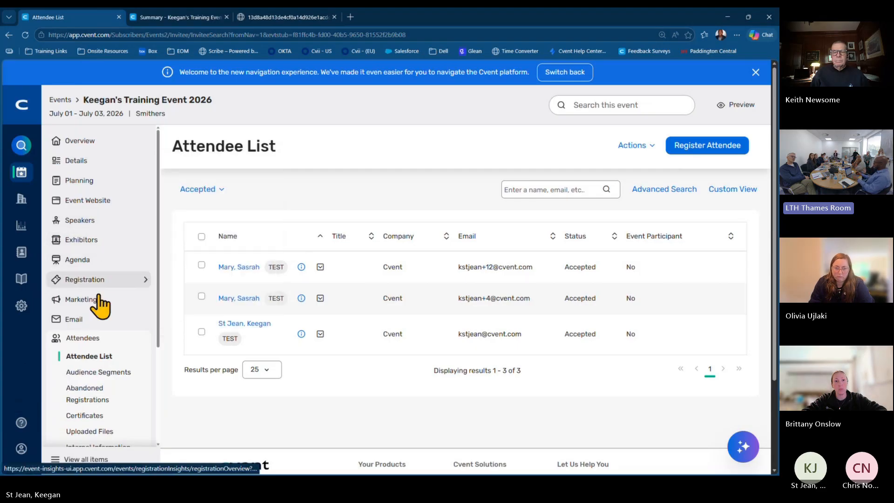
mouse_move(88, 321)
left_click(187, 294)
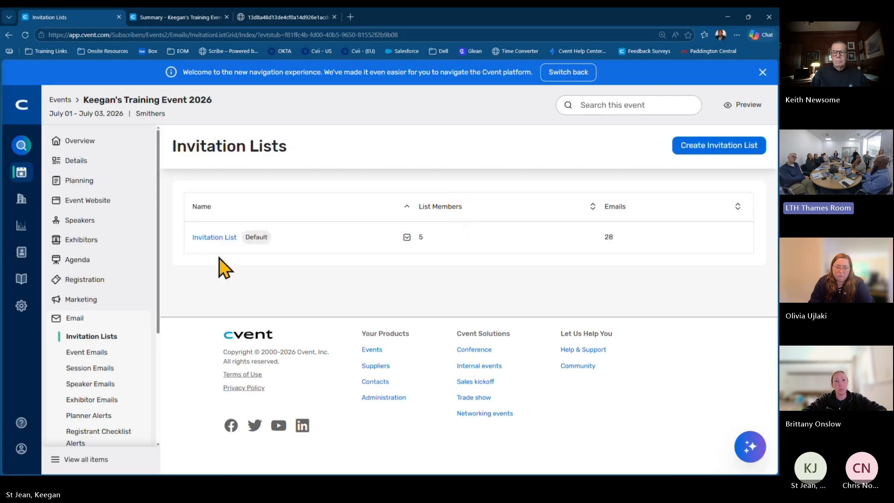
left_click(213, 238)
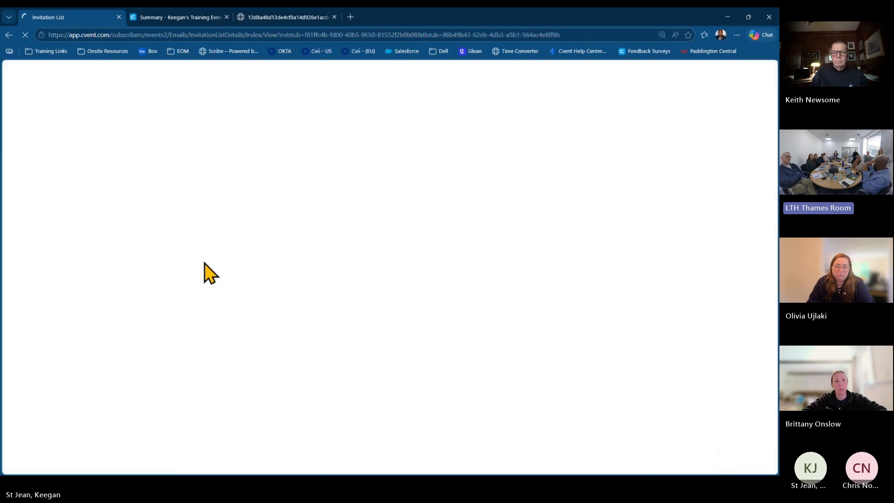
left_click(577, 151)
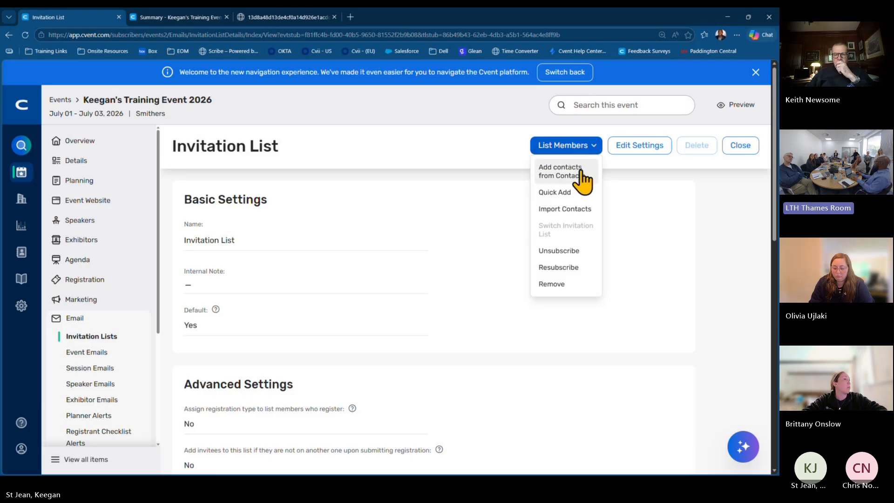
left_click(576, 176)
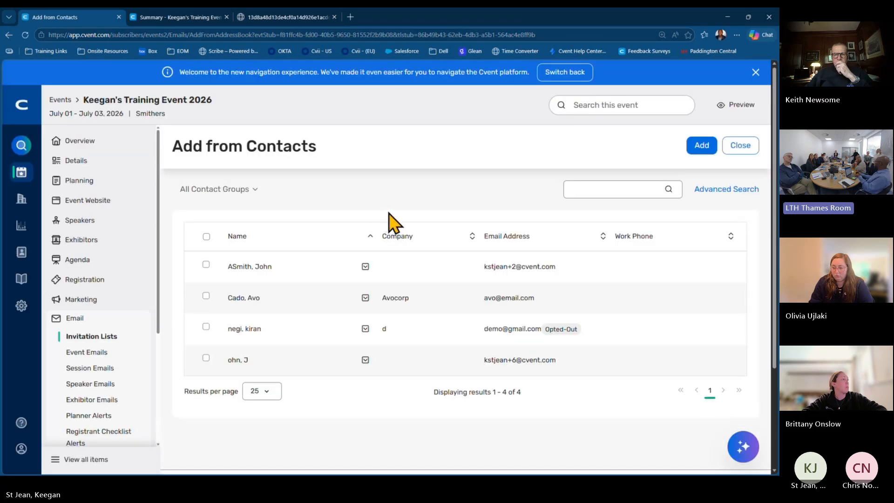
left_click(591, 189)
type("keegan")
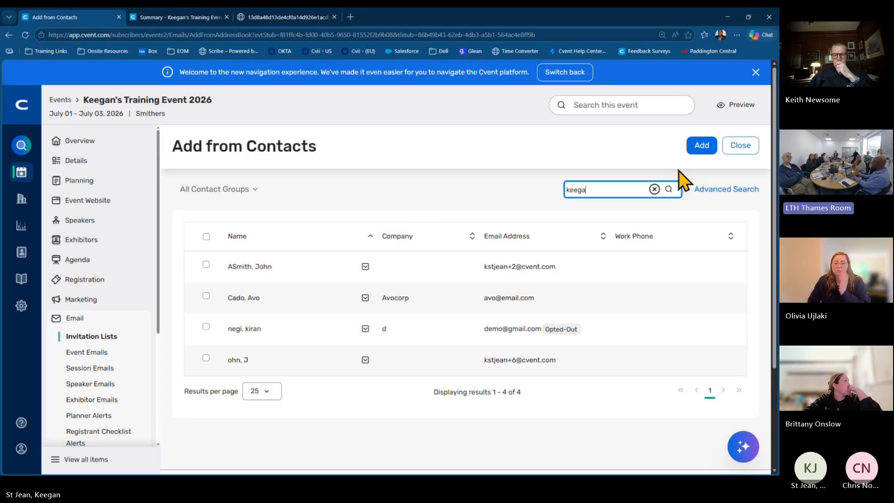
left_click(654, 189)
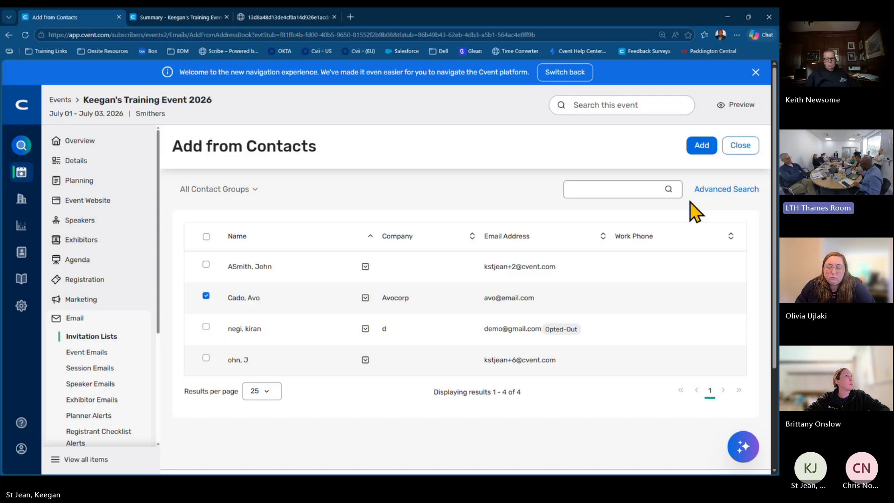
Look through the event's email and attendee sections and open the files uploaded by attendees.
scroll(105, 358, "down", 4)
scroll(101, 321, "up", 2)
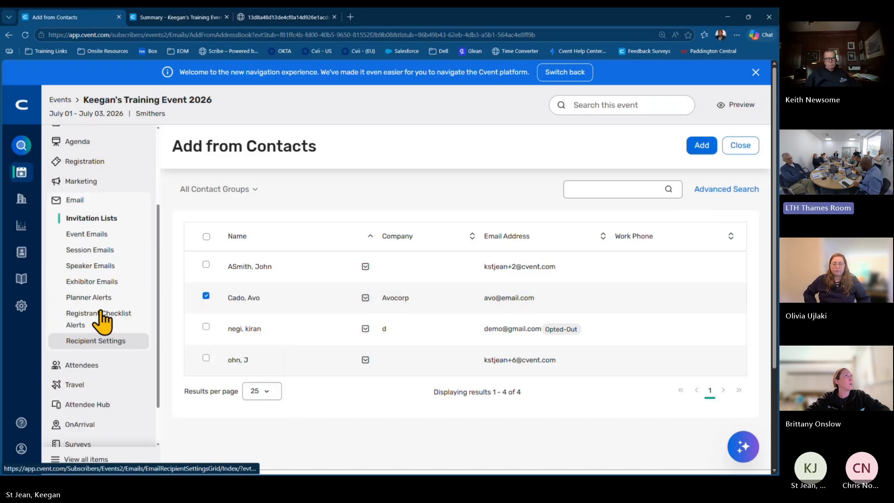
scroll(100, 317, "up", 1)
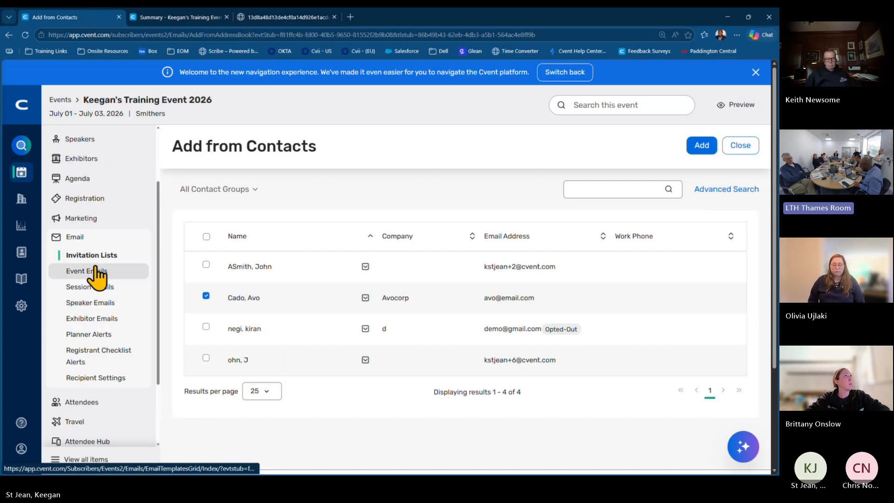
scroll(93, 312, "down", 2)
mouse_move(95, 312)
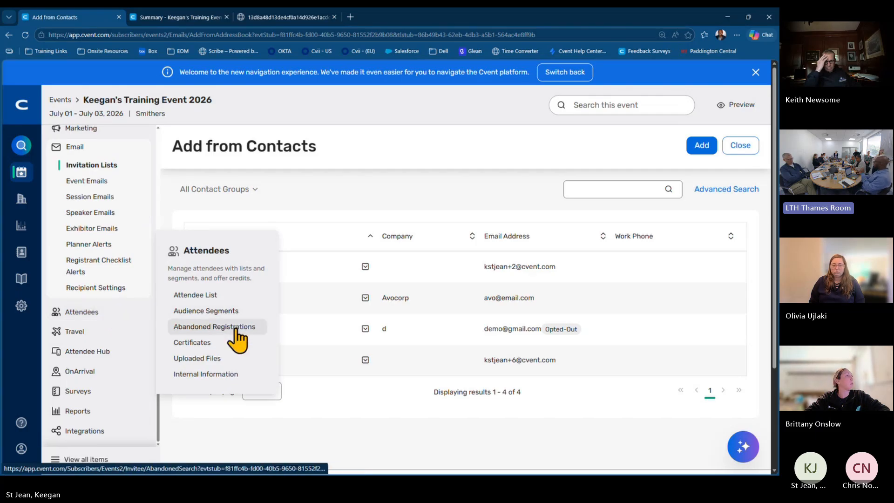
left_click(215, 359)
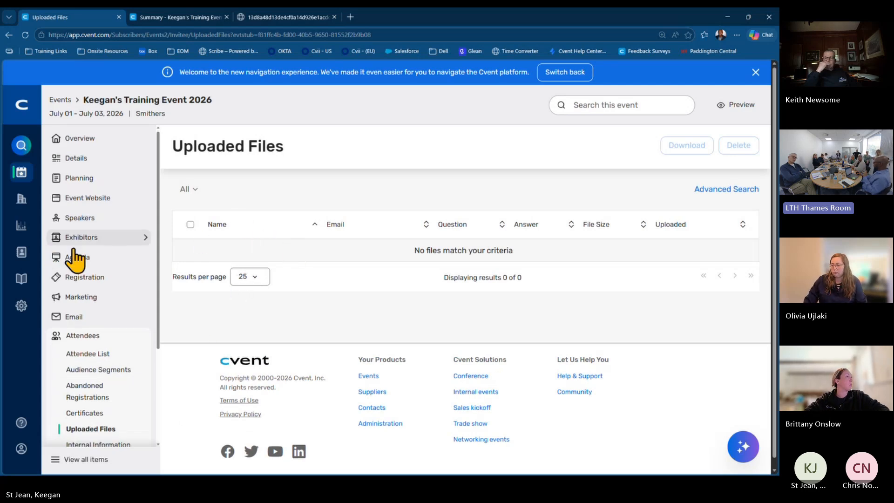
scroll(74, 259, "down", 3)
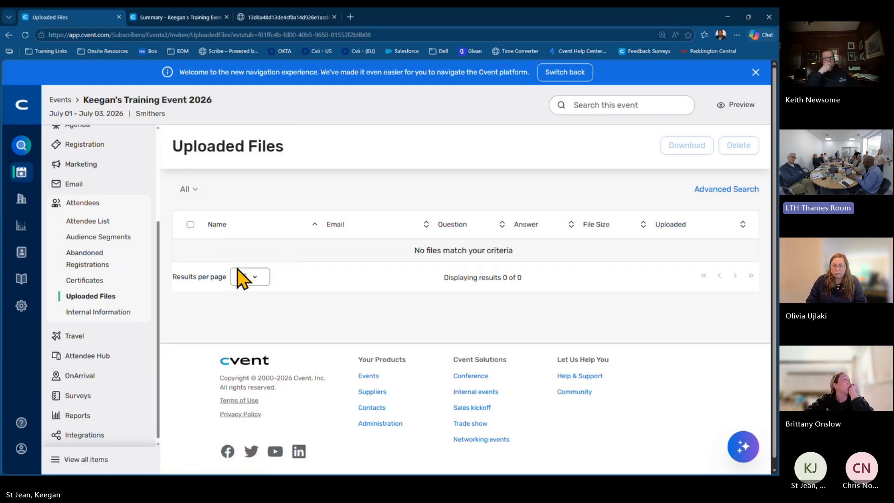
Switch to the PowerPoint slide show and advance to the "Update your Comms" exercise slide.
key("alt+Tab")
key("alt+Tab")
key("alt+Tab")
key("alt+Tab")
key("alt+Tab")
key("alt+Tab")
key("alt+Tab")
key("alt+Tab")
key("alt+Tab")
key("alt+Tab")
key("alt+Tab")
key("alt+Tab")
key("alt+Tab")
key("alt+Tab")
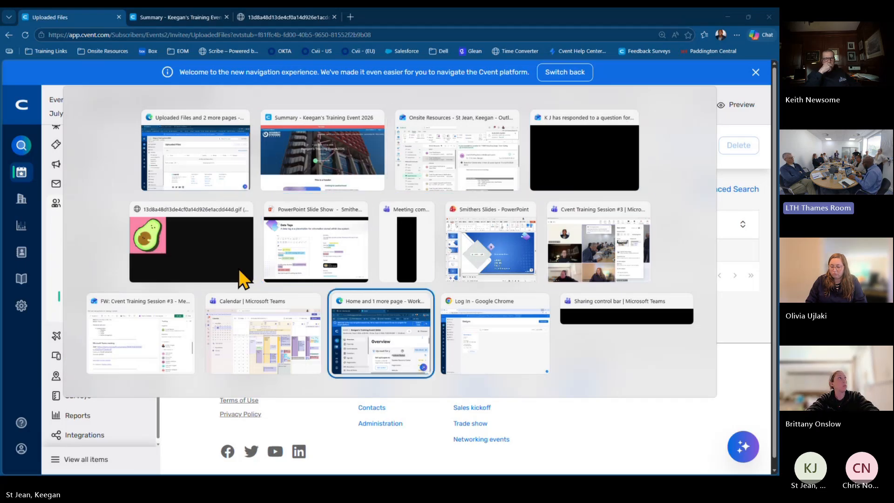
key("alt+Tab")
key("alt+Tab")
key("alt+Tab")
key("alt+Tab")
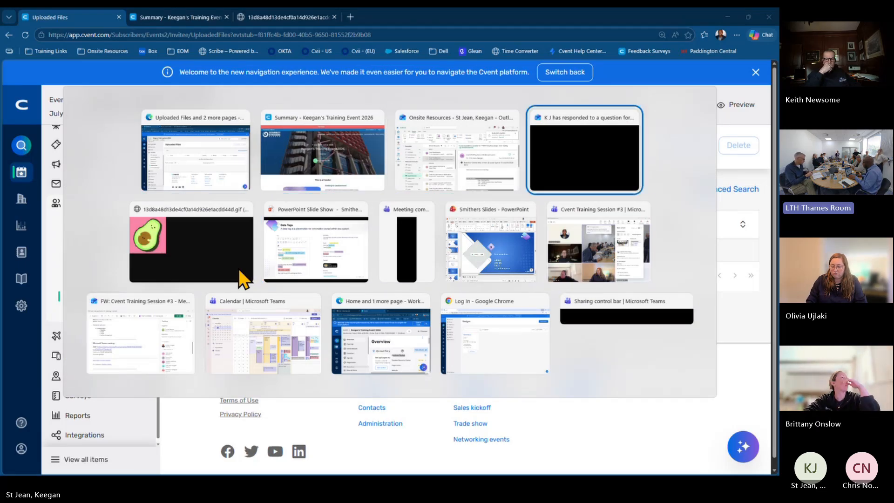
key("alt+Tab")
key("Right")
key("Right")
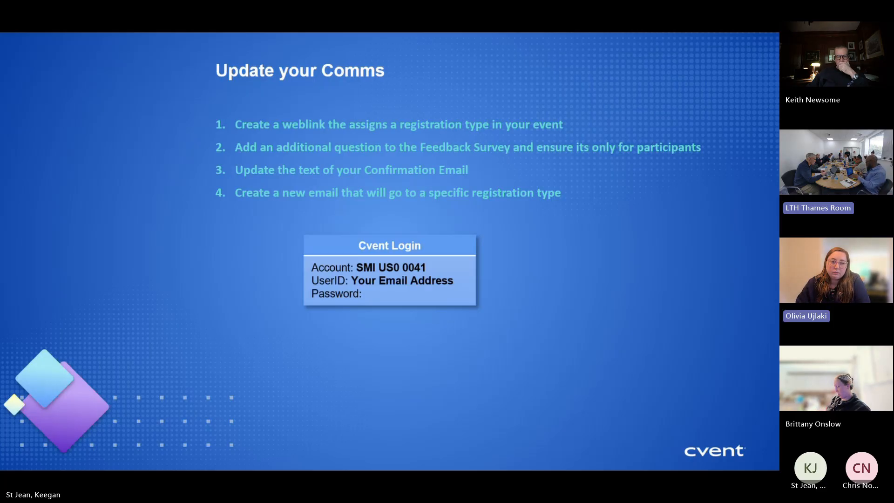
Switch back to Cvent, open the account library's Videos section, and check the file requirements for uploading videos.
key("alt+Tab")
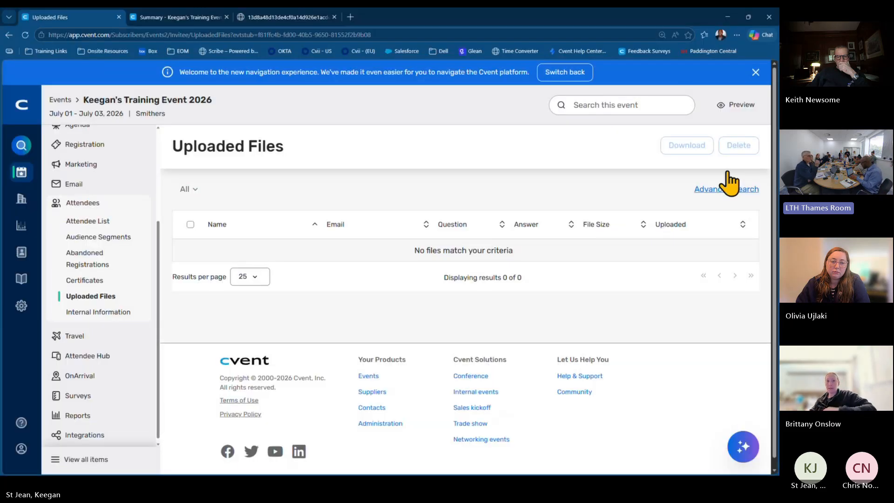
scroll(99, 356, "up", 3)
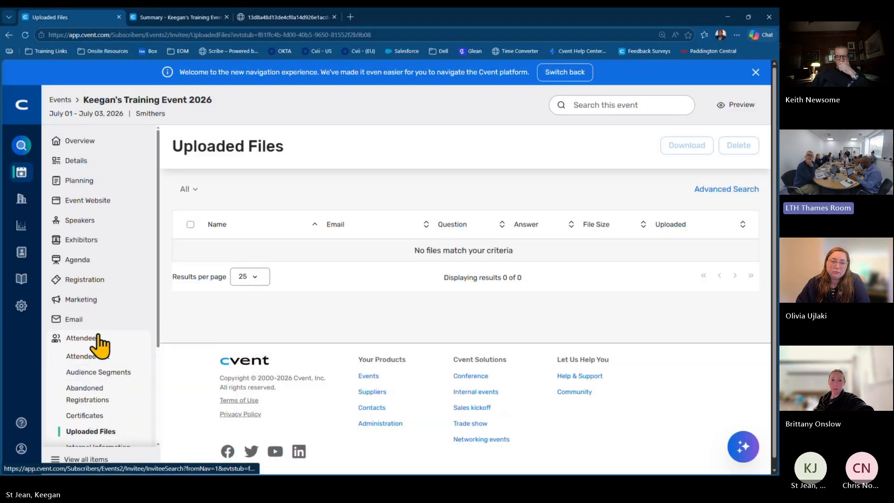
mouse_move(24, 235)
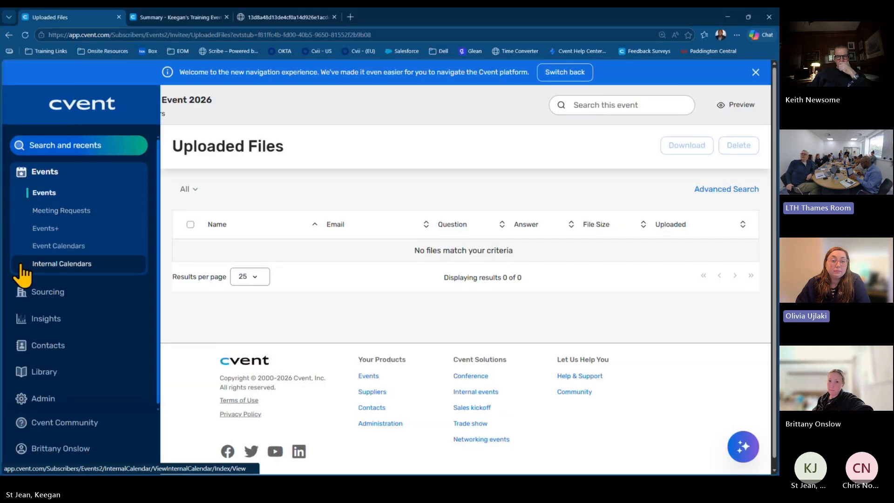
left_click(50, 370)
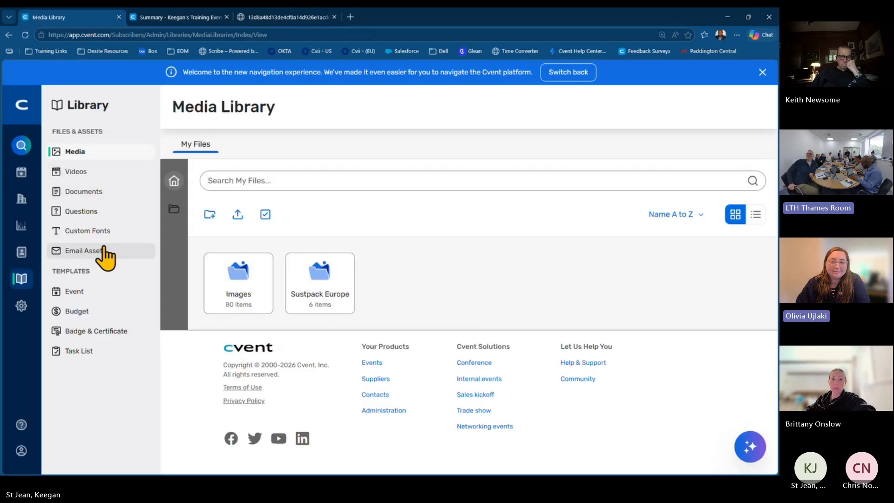
left_click(98, 172)
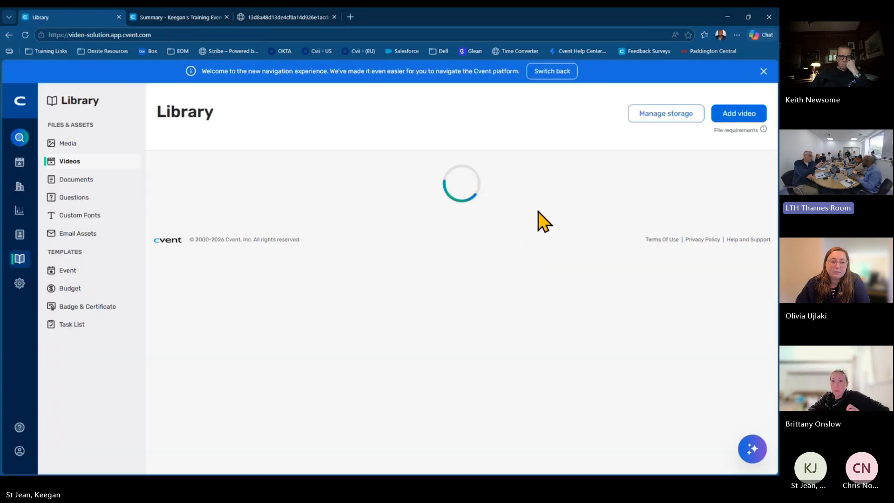
mouse_move(756, 131)
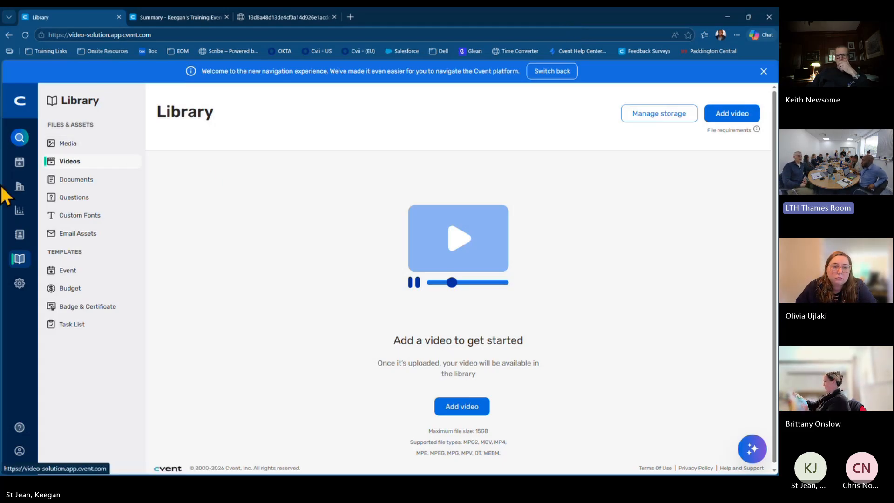
Return to the Media Library and reopen the library's Videos section.
mouse_move(28, 98)
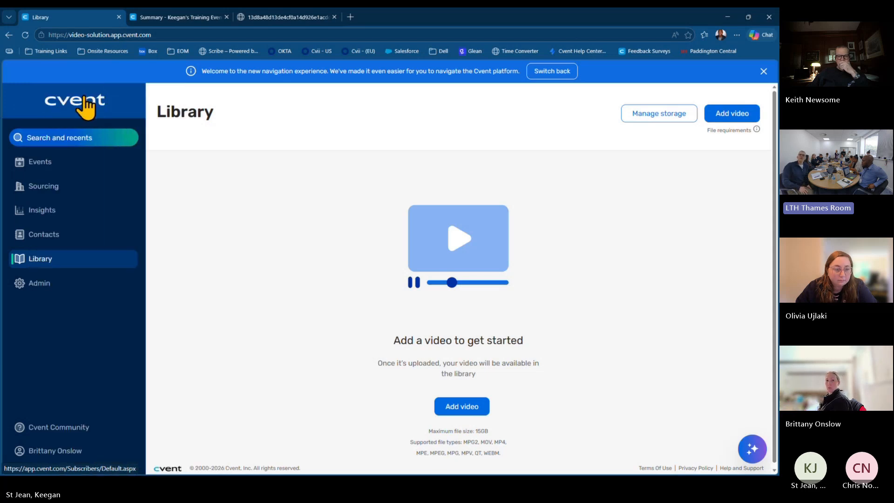
left_click(46, 263)
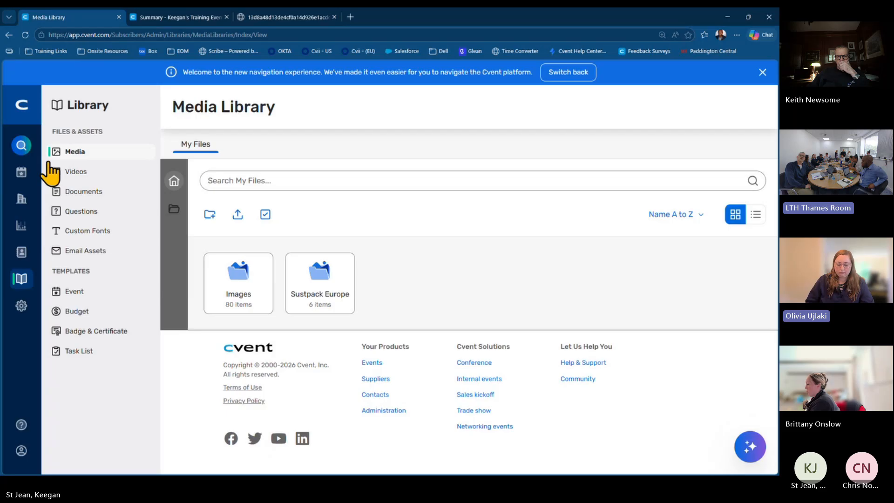
left_click(77, 172)
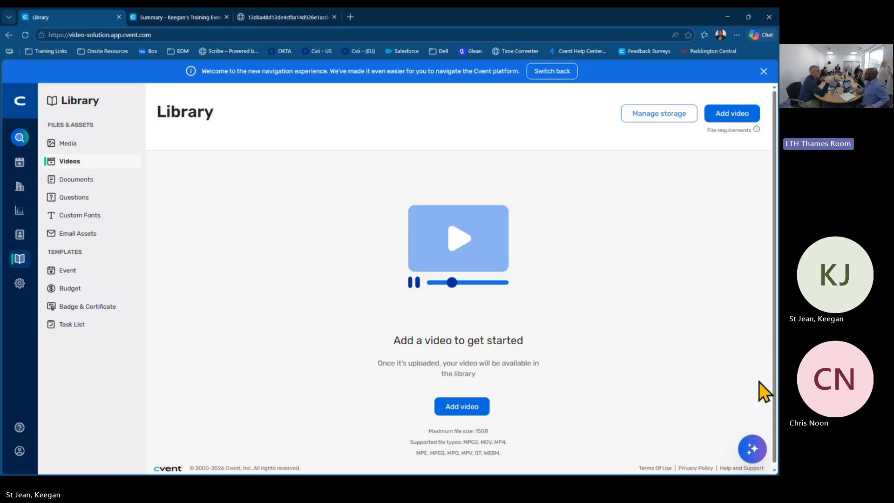
Go to the events list and open the 2026 training event from the recently viewed items.
mouse_move(12, 135)
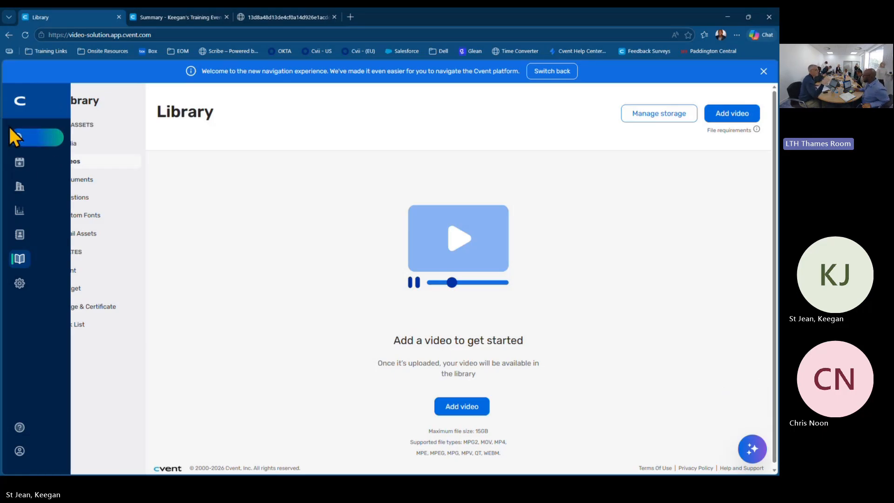
mouse_move(36, 165)
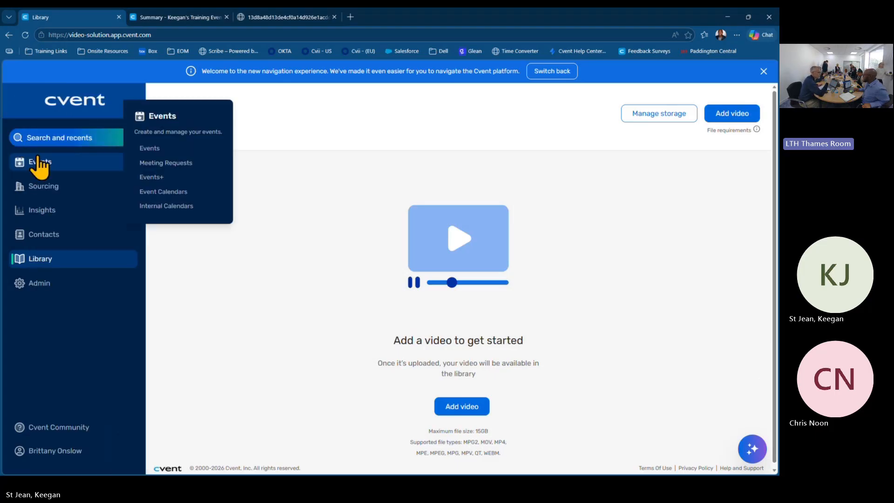
left_click(169, 150)
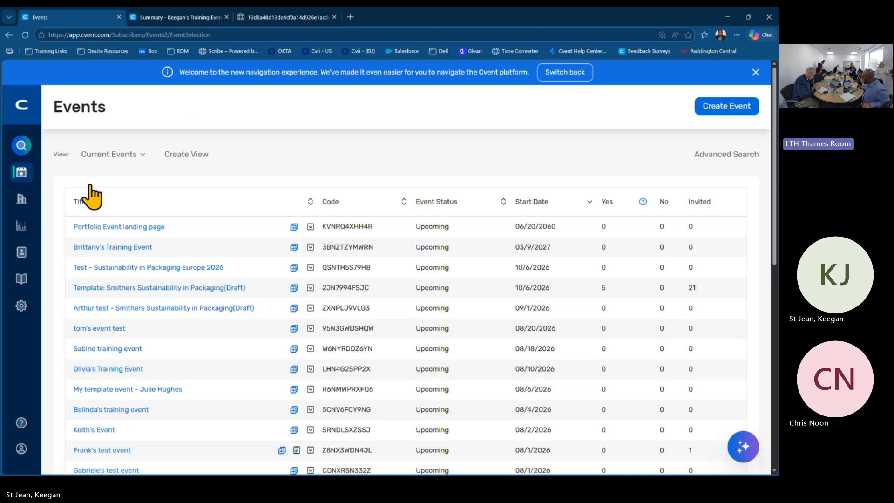
mouse_move(20, 154)
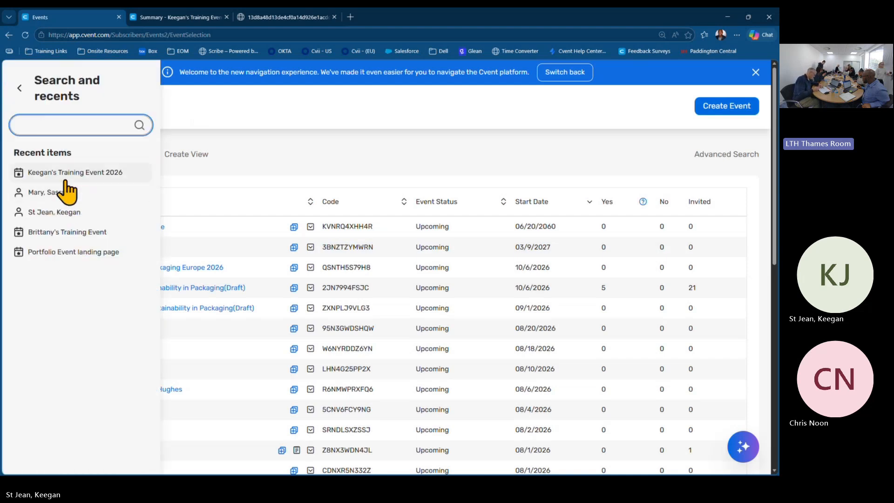
left_click(68, 173)
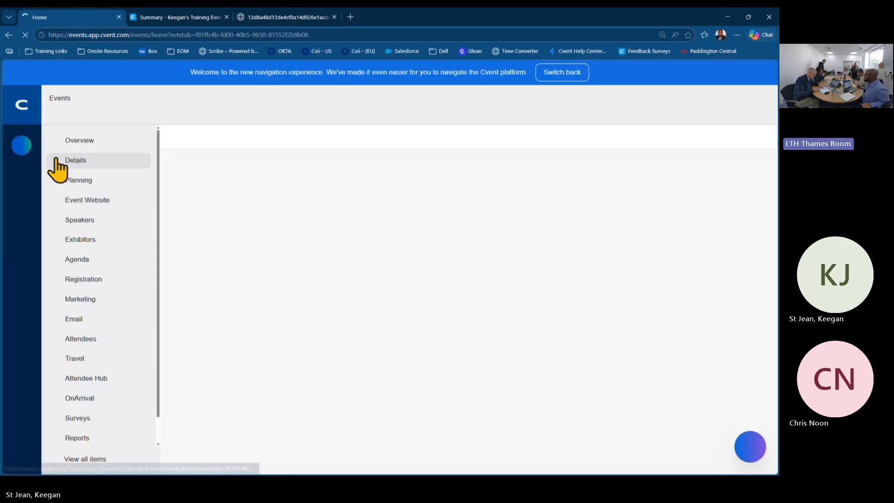
Open the event's Speaker Resources and start creating a new speaker task.
left_click(90, 220)
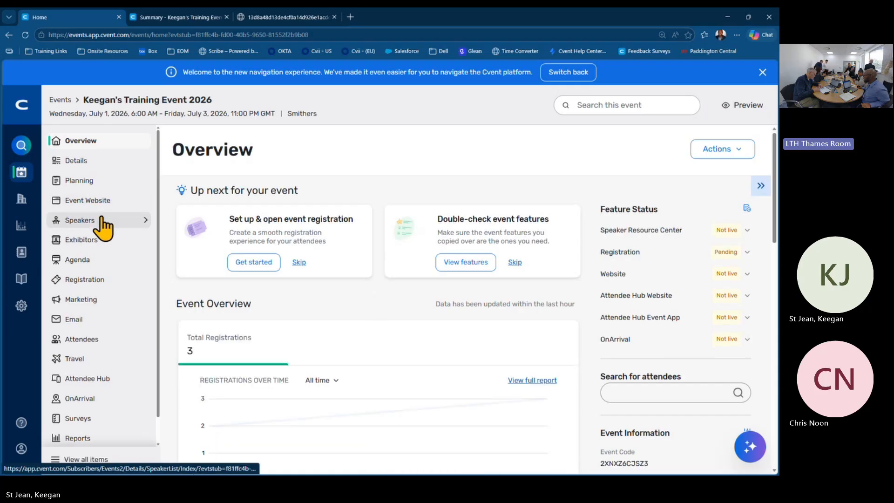
left_click(193, 212)
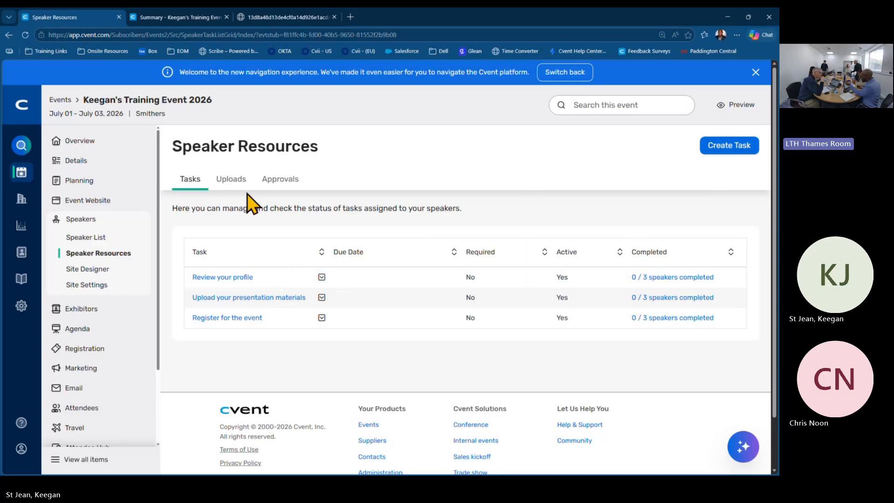
left_click(731, 143)
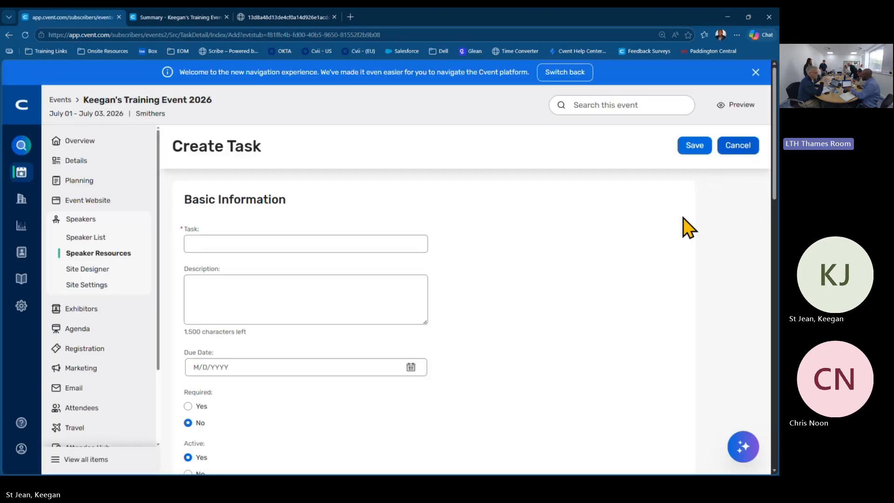
Review the new task's basic information, speaker assignment, file upload and attachment settings.
scroll(432, 251, "down", 1)
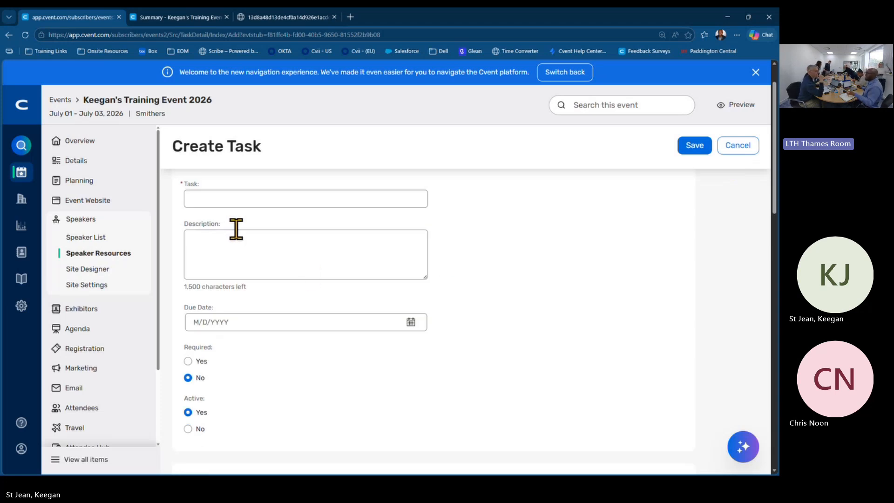
left_click(228, 200)
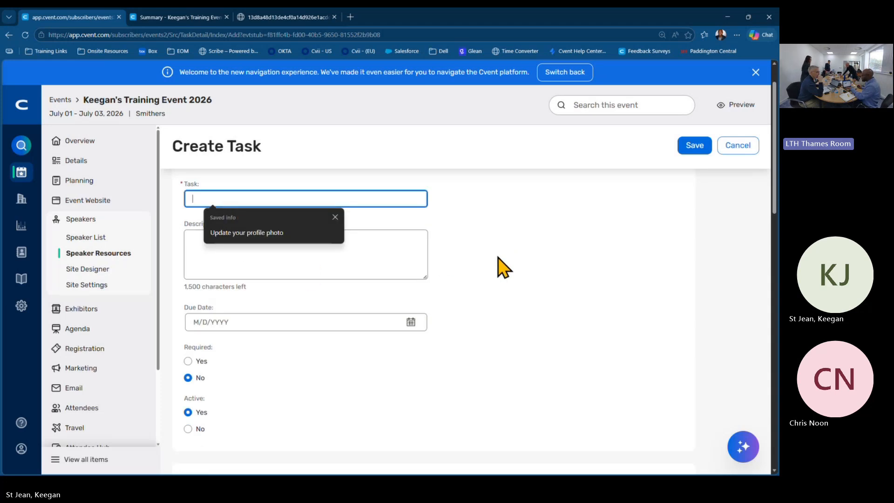
scroll(456, 242, "down", 6)
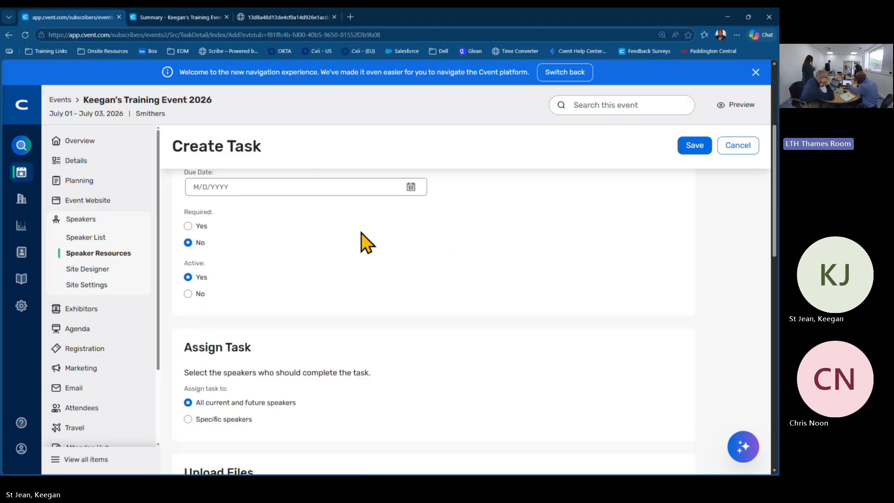
scroll(288, 247, "down", 7)
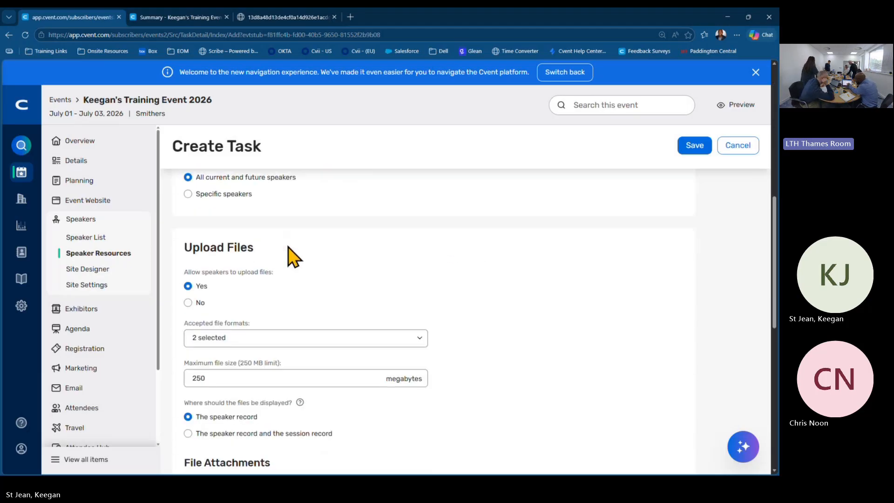
scroll(288, 255, "down", 4)
scroll(298, 251, "up", 14)
scroll(302, 251, "up", 4)
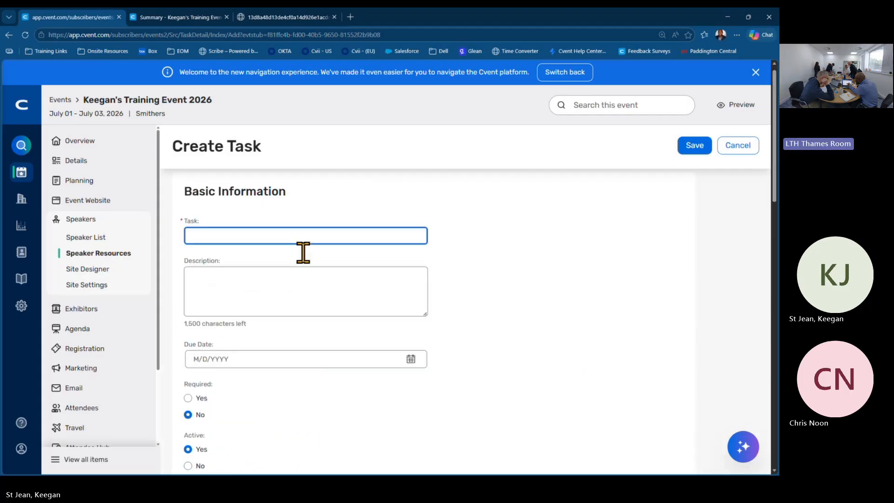
Make the speaker task required with a due date of 06/11/2026 and try to save it.
scroll(309, 261, "down", 2)
left_click(197, 317)
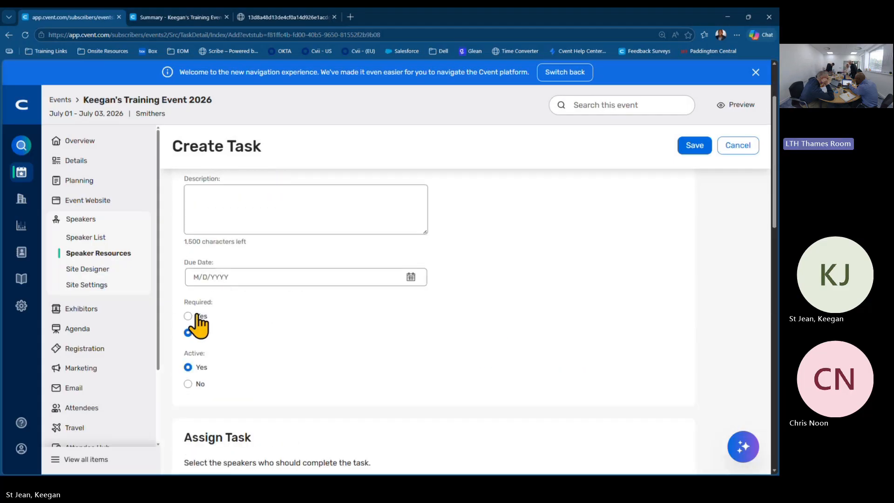
left_click(410, 277)
left_click(264, 164)
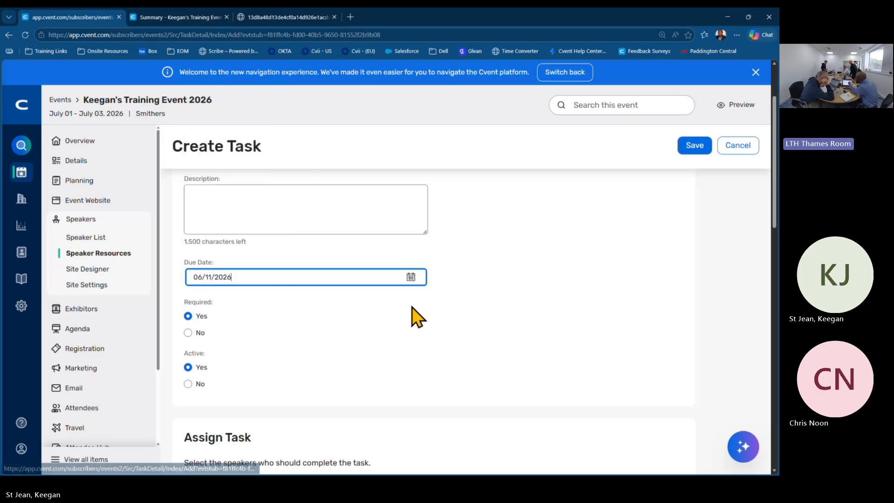
left_click(684, 147)
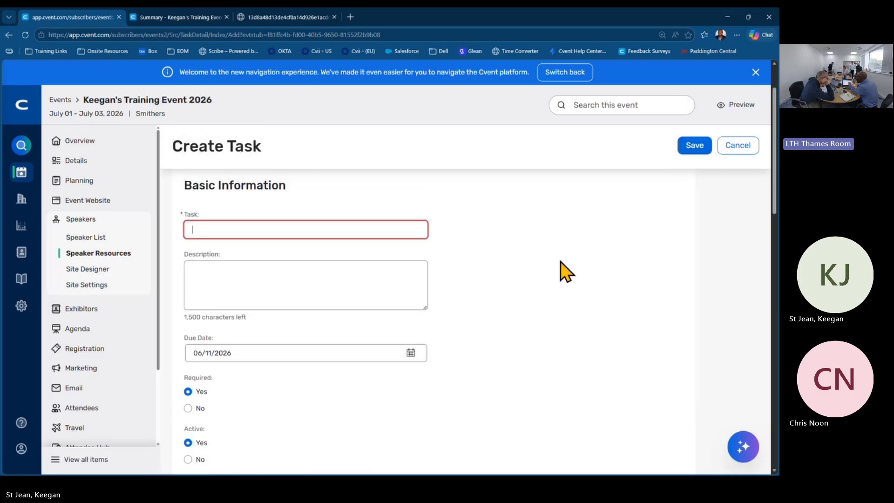
Cancel the new speaker task and open the event's Speaker Emails.
left_click(726, 146)
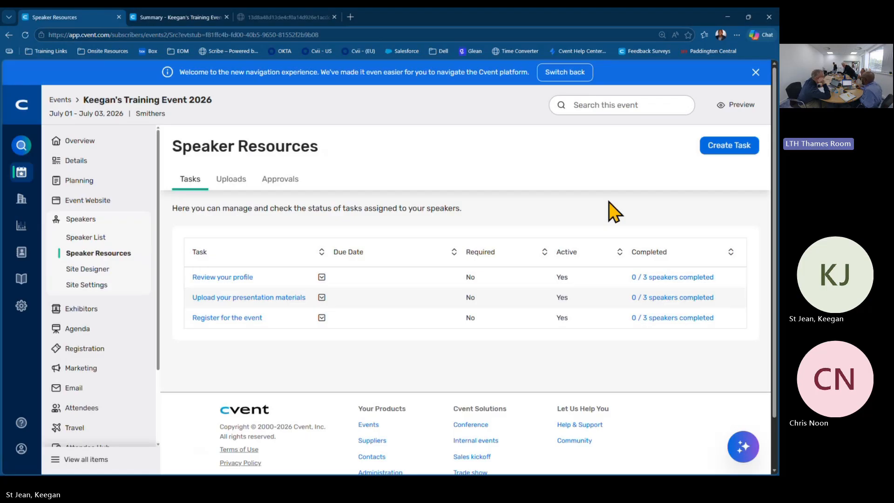
scroll(72, 323, "down", 1)
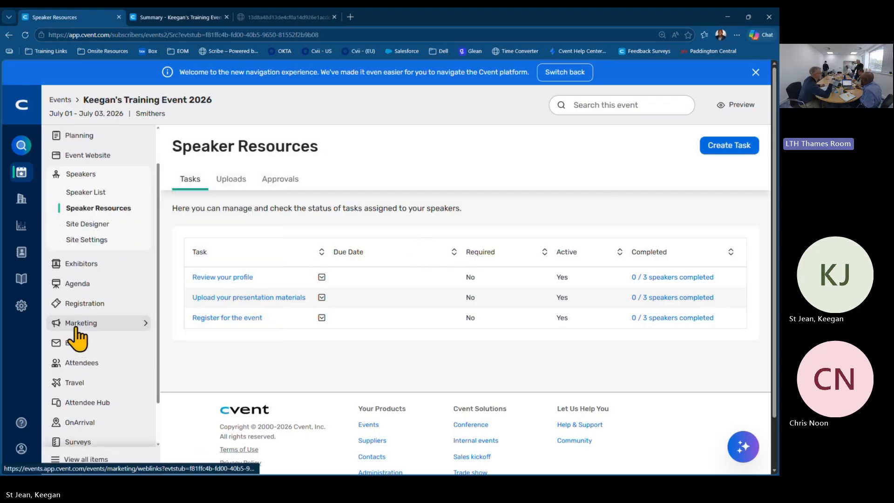
mouse_move(97, 283)
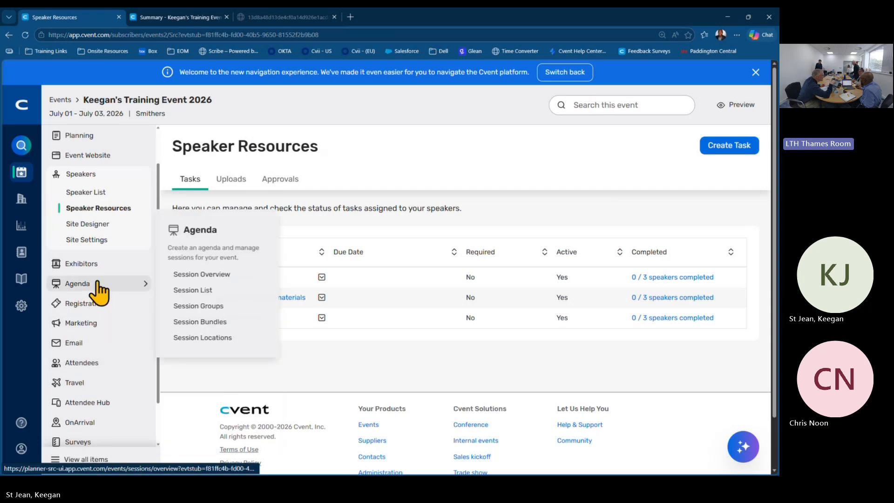
mouse_move(93, 345)
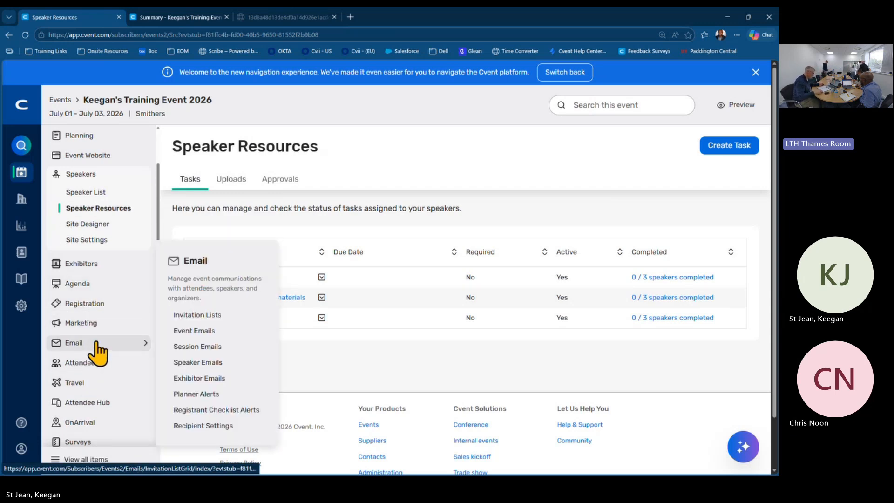
left_click(197, 362)
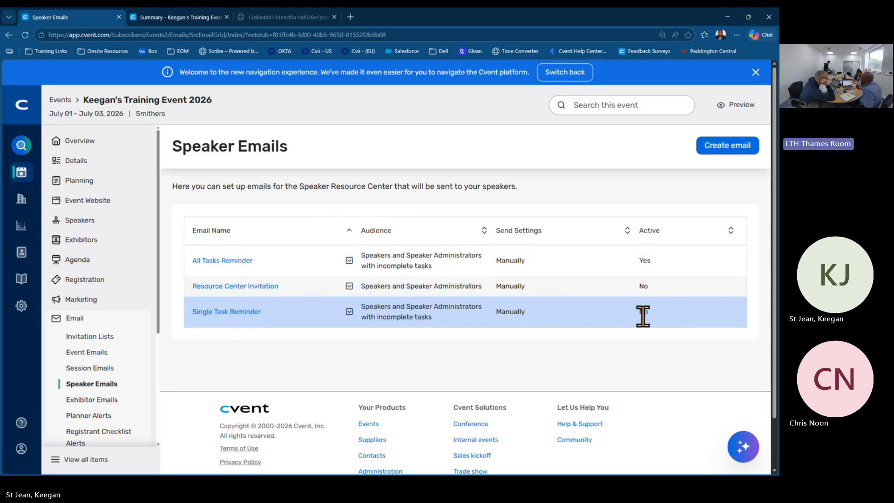
Open the Single Task Reminder email for editing, check its send setting, then save and close it.
left_click(349, 311)
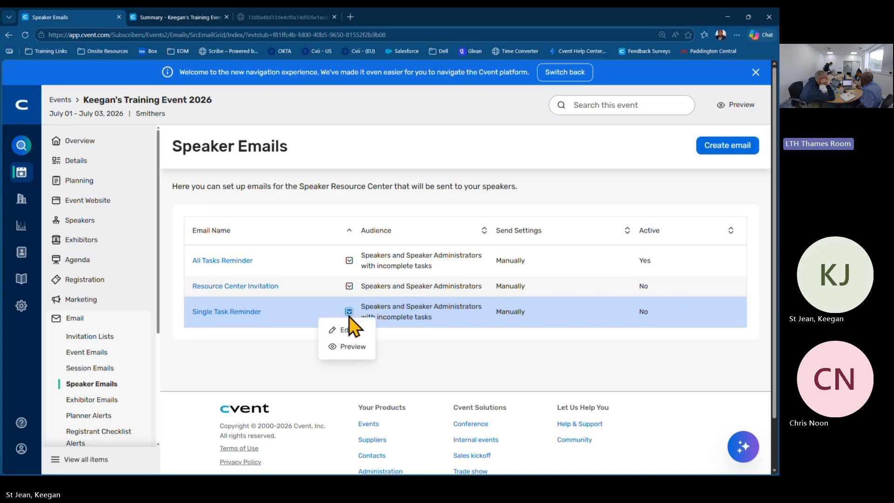
left_click(346, 330)
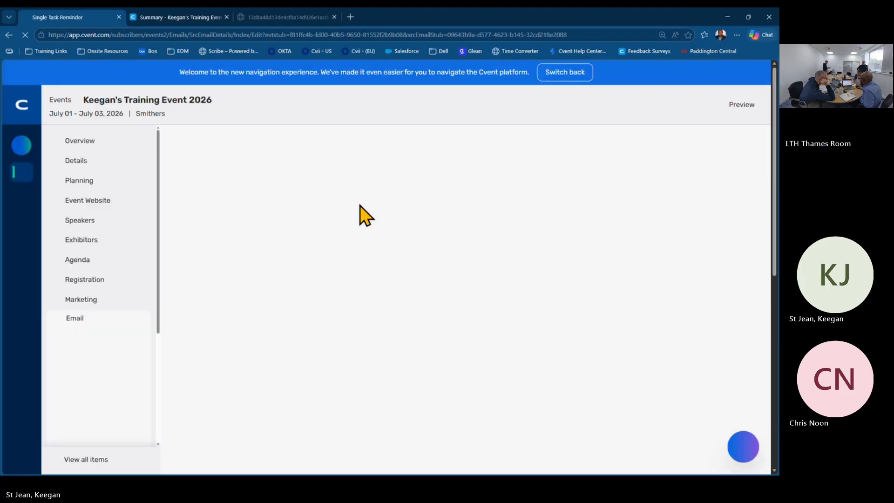
scroll(484, 226, "down", 10)
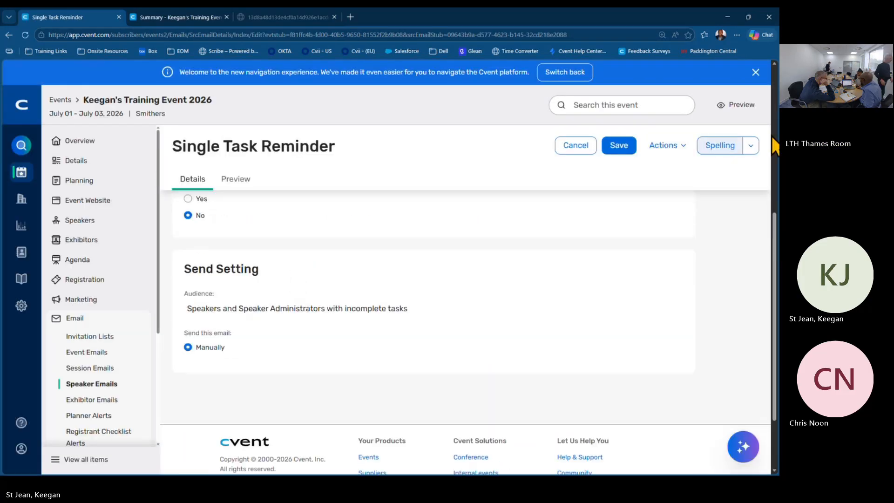
left_click(617, 147)
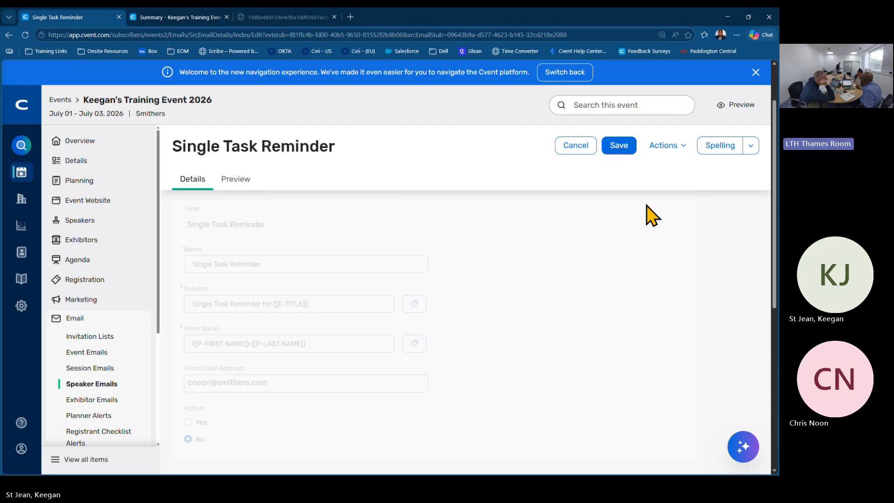
left_click(685, 146)
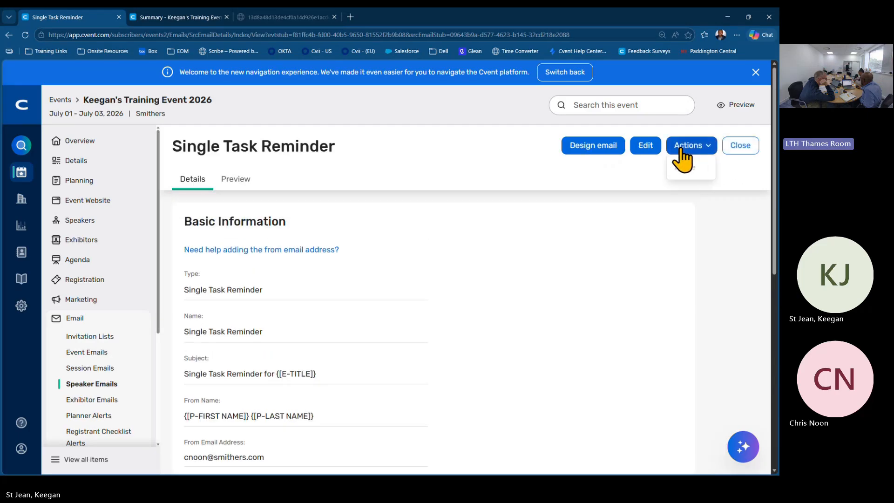
left_click(739, 146)
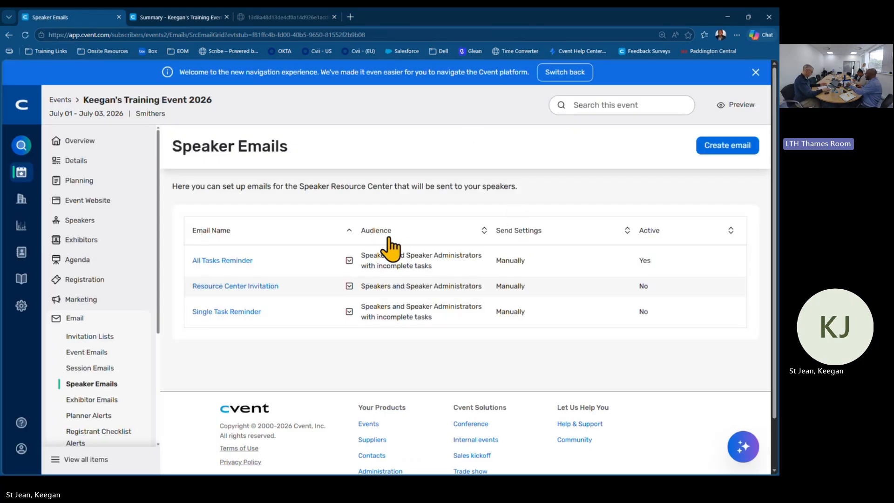
Start creating a new blank speaker email and set it to send at a specified date and time.
left_click(724, 147)
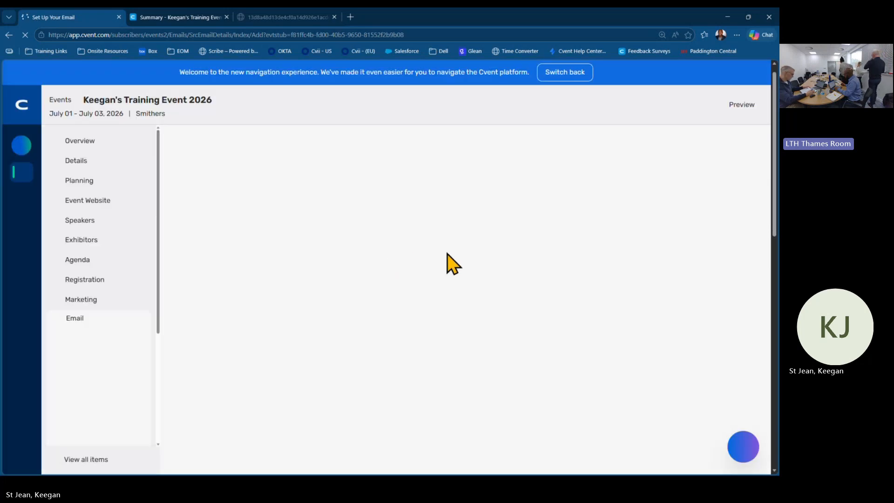
scroll(448, 253, "down", 9)
scroll(446, 253, "up", 1)
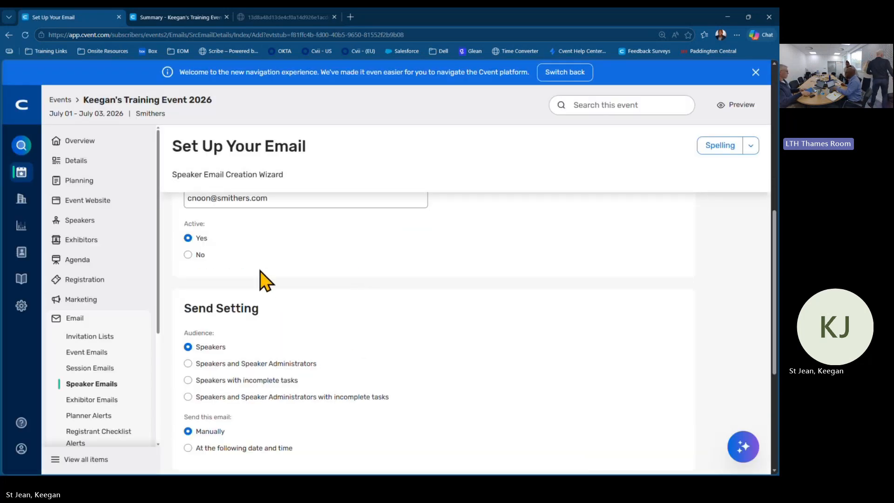
scroll(398, 283, "up", 8)
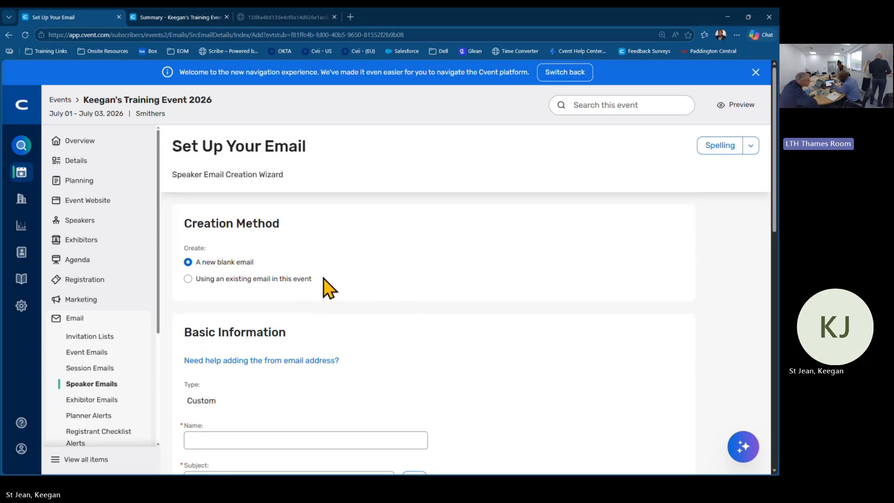
scroll(329, 288, "down", 6)
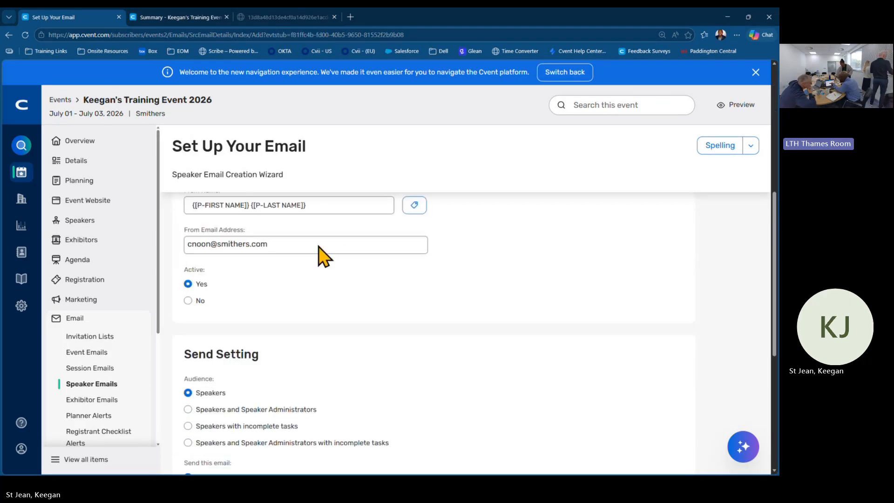
scroll(320, 259, "down", 3)
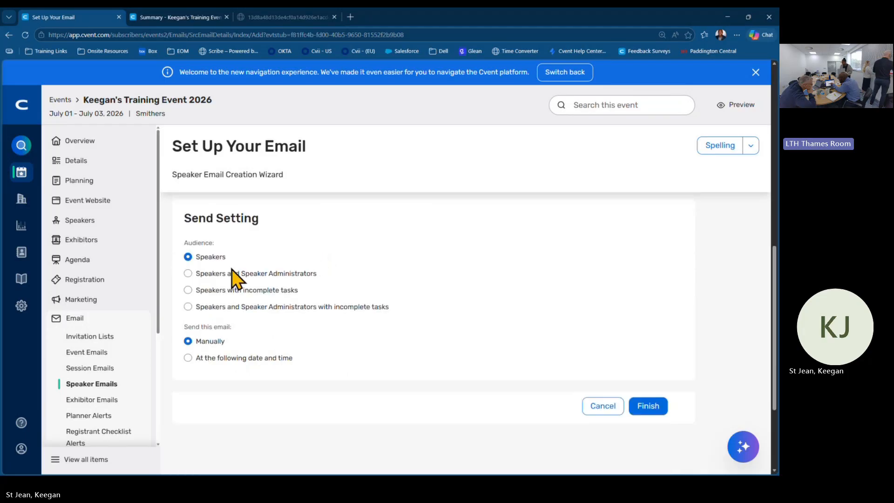
left_click(211, 359)
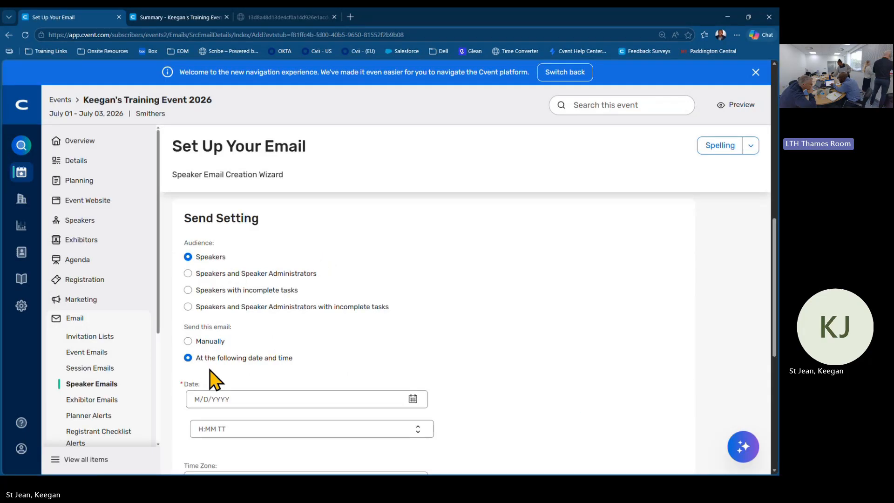
scroll(371, 344, "down", 1)
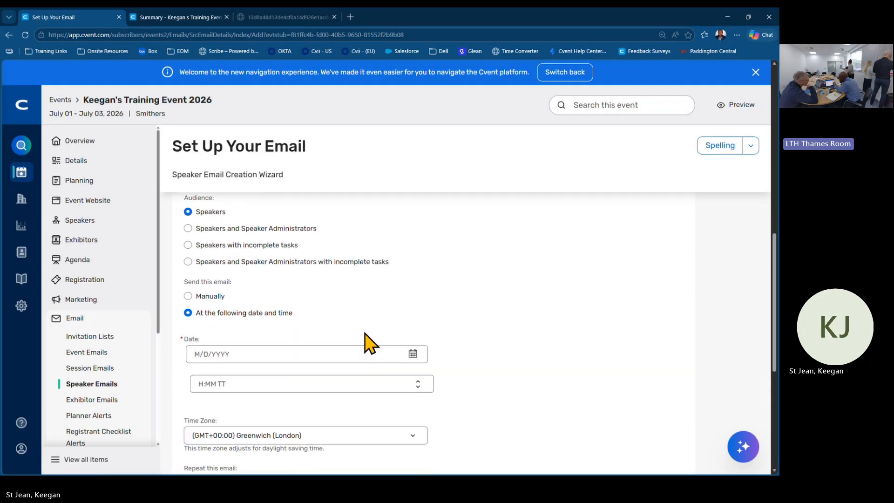